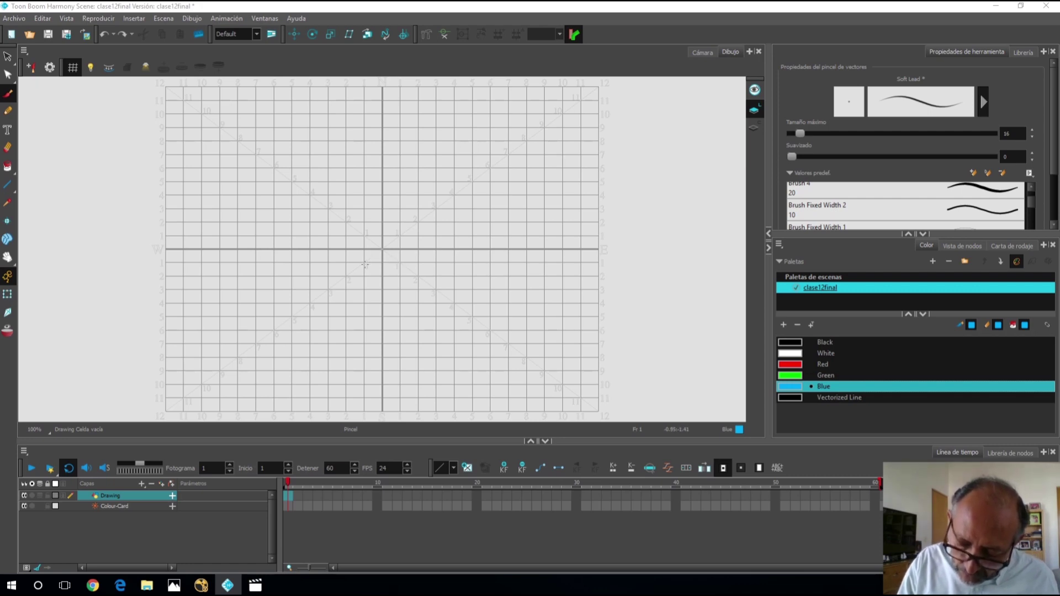
- Sketch the runner's round hips, torso and two outstretched legs in blue on frame 1 of the Drawing layer
mouse_move(386, 275)
mouse_down()
mouse_move(385, 285)
mouse_move(405, 264)
mouse_move(367, 255)
mouse_move(411, 271)
mouse_up()
click(138, 496)
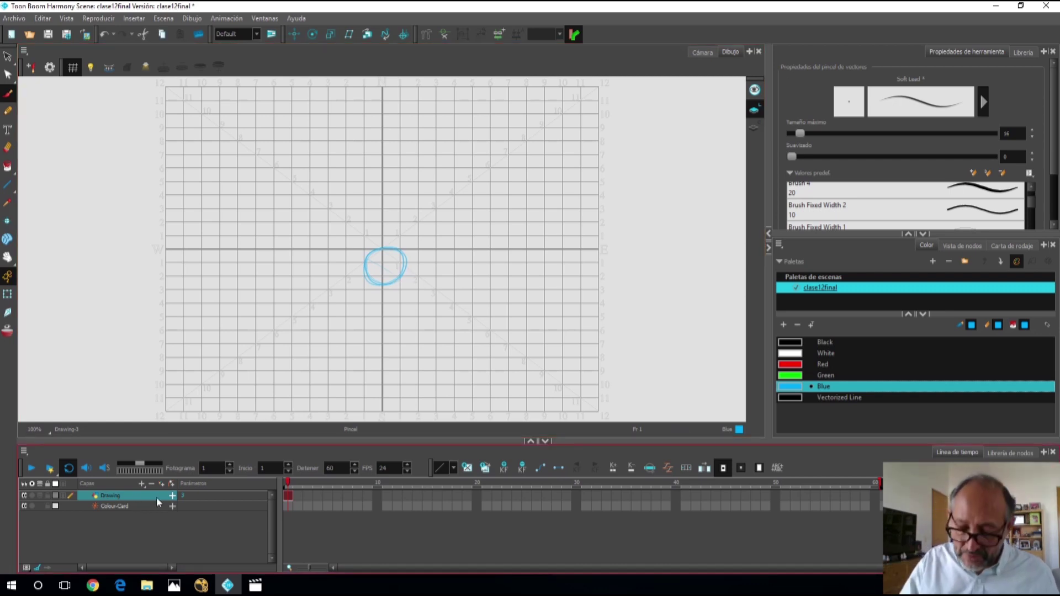
mouse_move(368, 278)
mouse_down()
mouse_move(399, 264)
mouse_move(382, 217)
mouse_move(396, 204)
mouse_move(413, 243)
mouse_move(403, 276)
mouse_up()
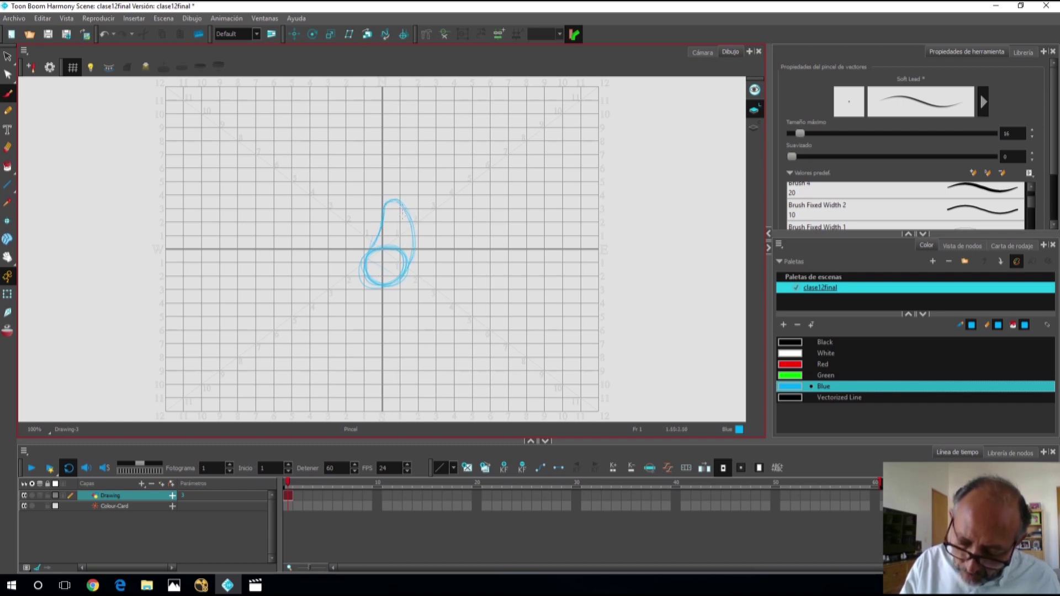
mouse_move(389, 268)
mouse_down()
mouse_move(440, 298)
mouse_move(480, 343)
mouse_move(499, 317)
mouse_move(482, 345)
mouse_up()
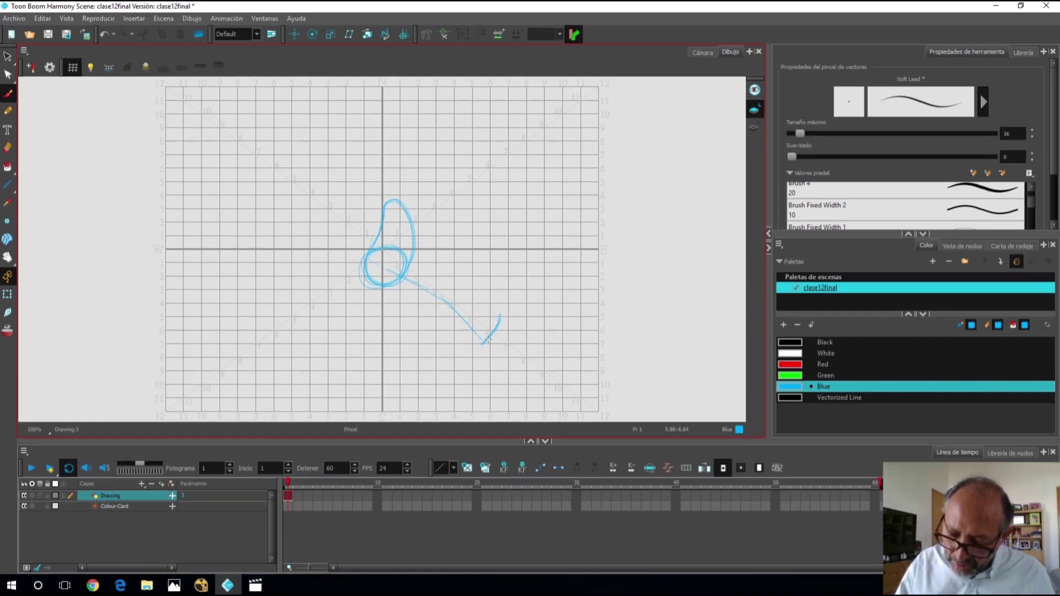
mouse_move(365, 281)
mouse_down()
mouse_move(337, 314)
mouse_move(344, 308)
mouse_move(321, 276)
mouse_move(324, 290)
mouse_move(313, 287)
mouse_move(320, 273)
mouse_move(295, 291)
mouse_move(325, 279)
mouse_move(338, 318)
mouse_move(363, 263)
mouse_up()
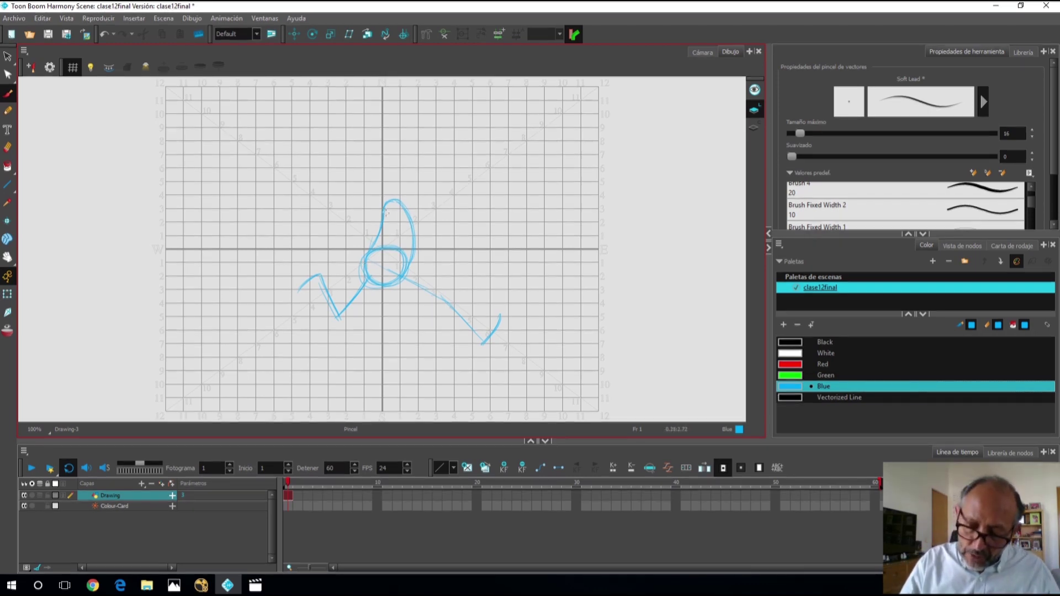
- Sketch the two bent arms beside the torso and a round head above it
mouse_move(352, 220)
mouse_down()
mouse_move(353, 251)
mouse_move(352, 219)
mouse_move(382, 209)
mouse_up()
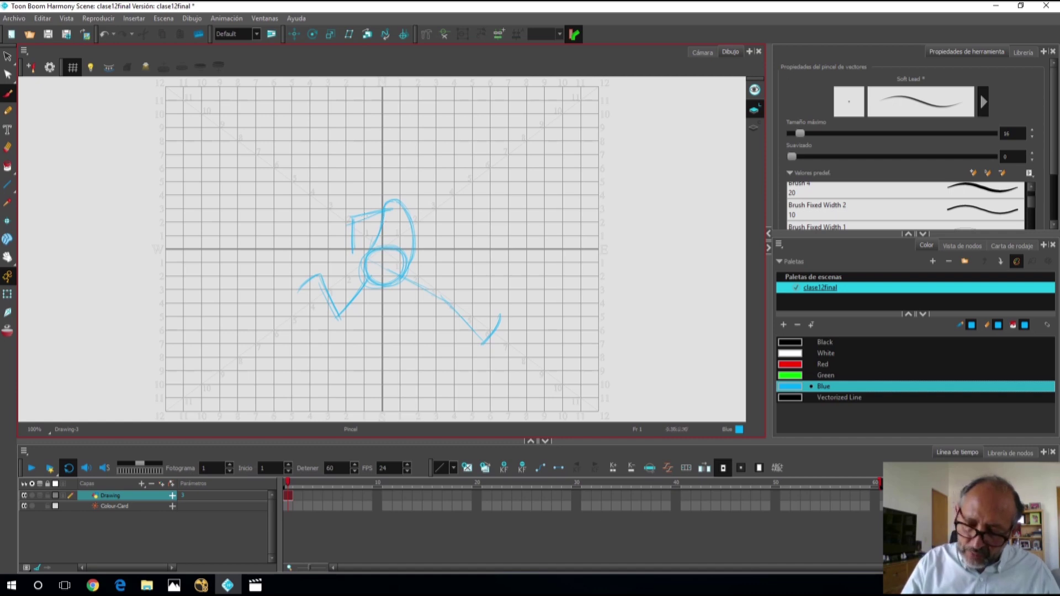
mouse_move(412, 224)
mouse_down()
mouse_move(425, 242)
mouse_move(433, 199)
mouse_move(436, 212)
mouse_up()
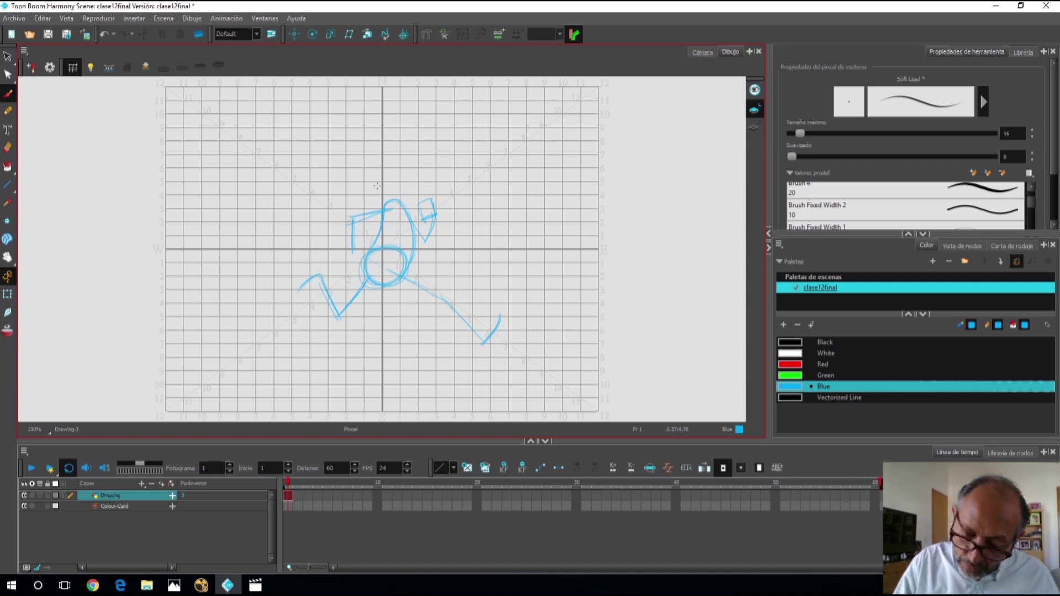
mouse_move(381, 150)
mouse_down()
mouse_move(400, 185)
mouse_move(387, 150)
mouse_up()
right_click(393, 149)
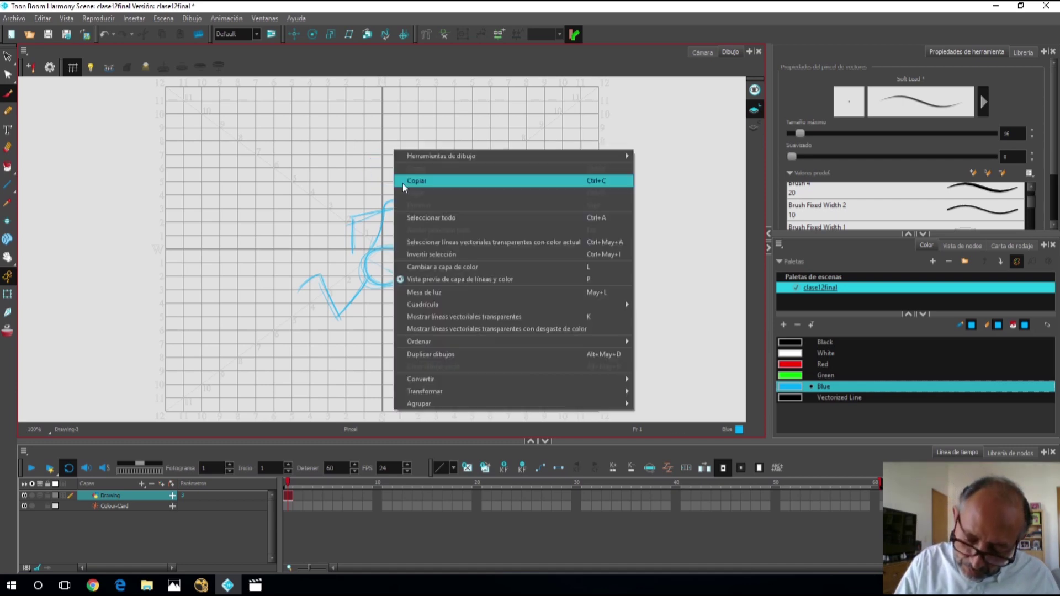
click(407, 165)
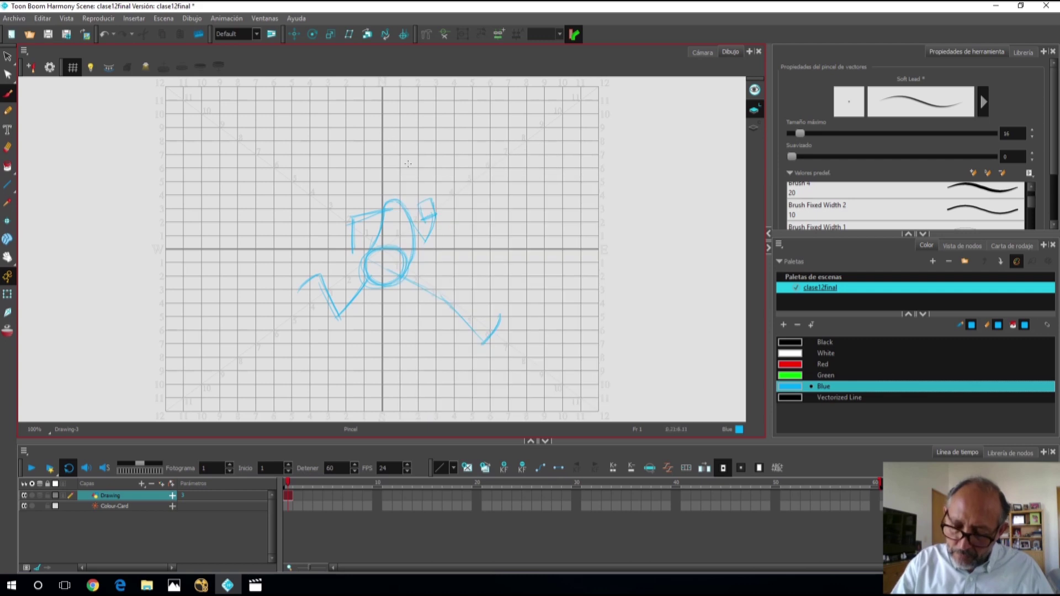
mouse_move(401, 185)
mouse_down()
mouse_move(368, 160)
mouse_move(381, 188)
mouse_move(416, 175)
mouse_up()
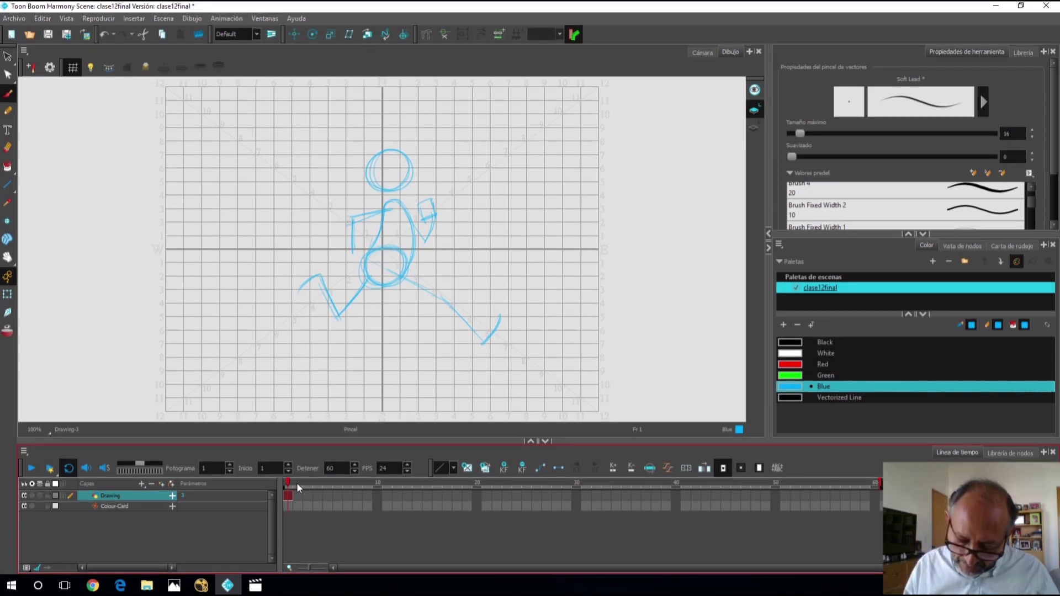
- On frame 2, turn on onion skin and sketch the supporting leg's foot and shin, checking proportions with temporary marks
click(296, 482)
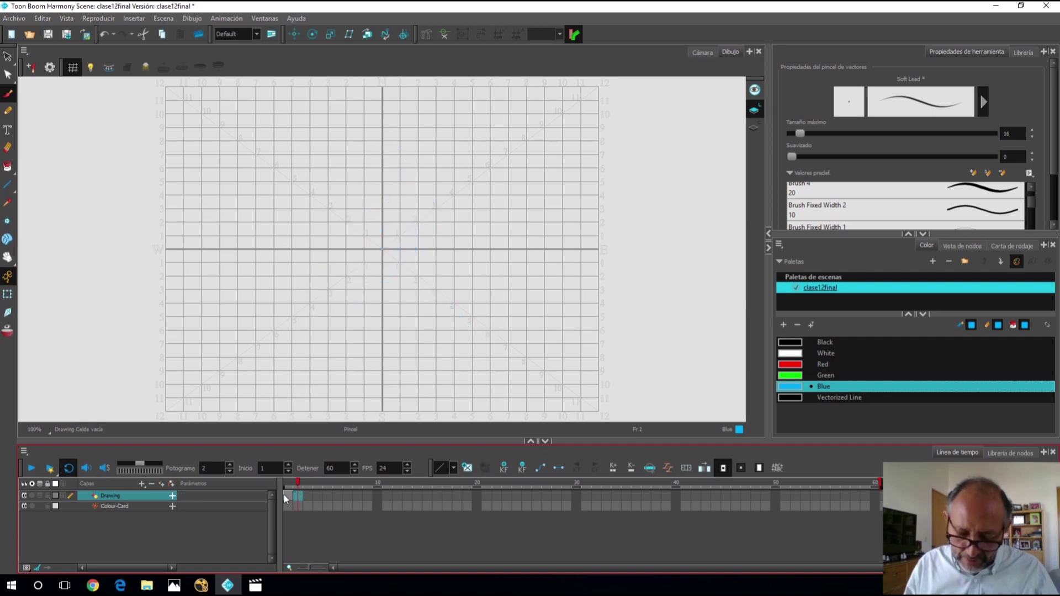
click(9, 333)
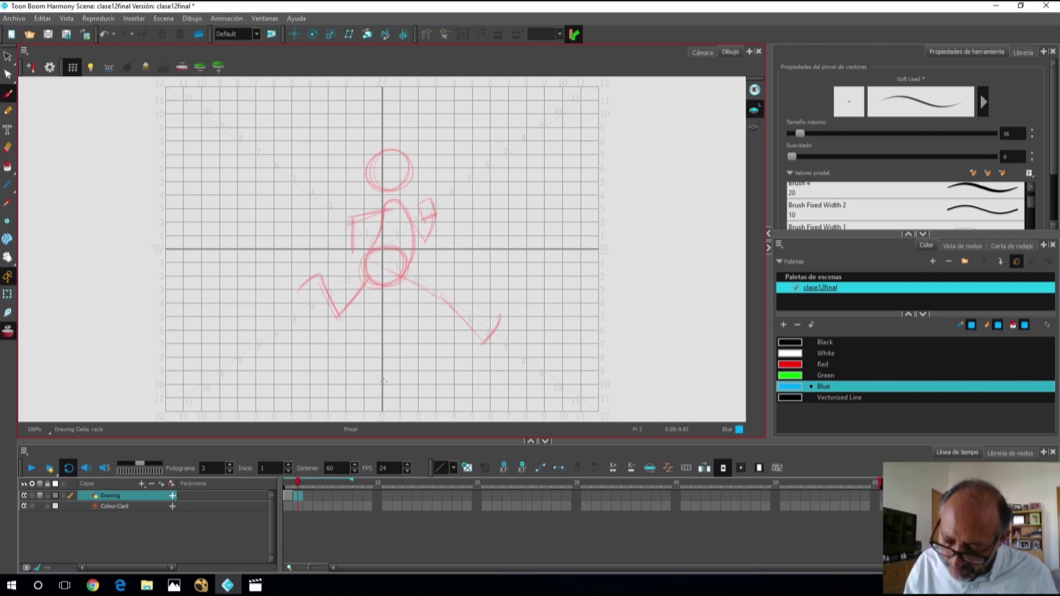
mouse_move(375, 385)
mouse_down()
mouse_move(419, 386)
mouse_move(412, 350)
mouse_up()
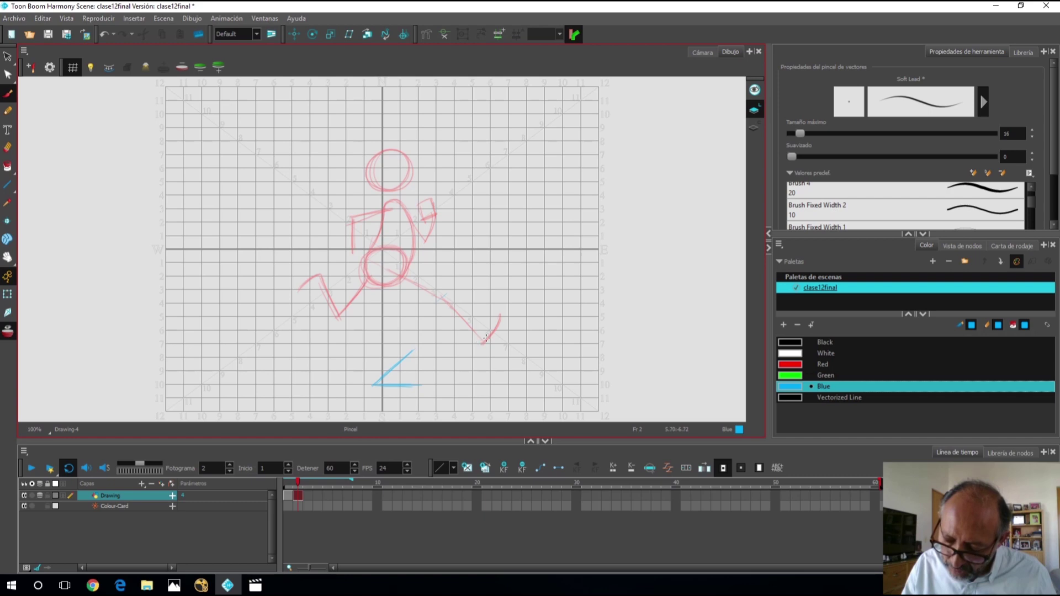
drag(439, 298, 447, 293)
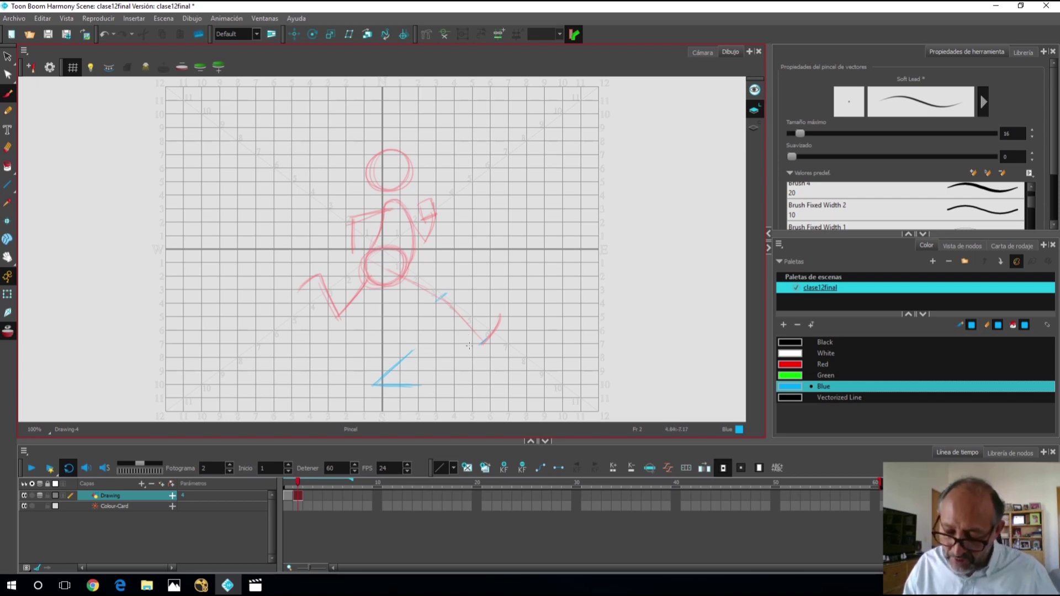
key(alt+s)
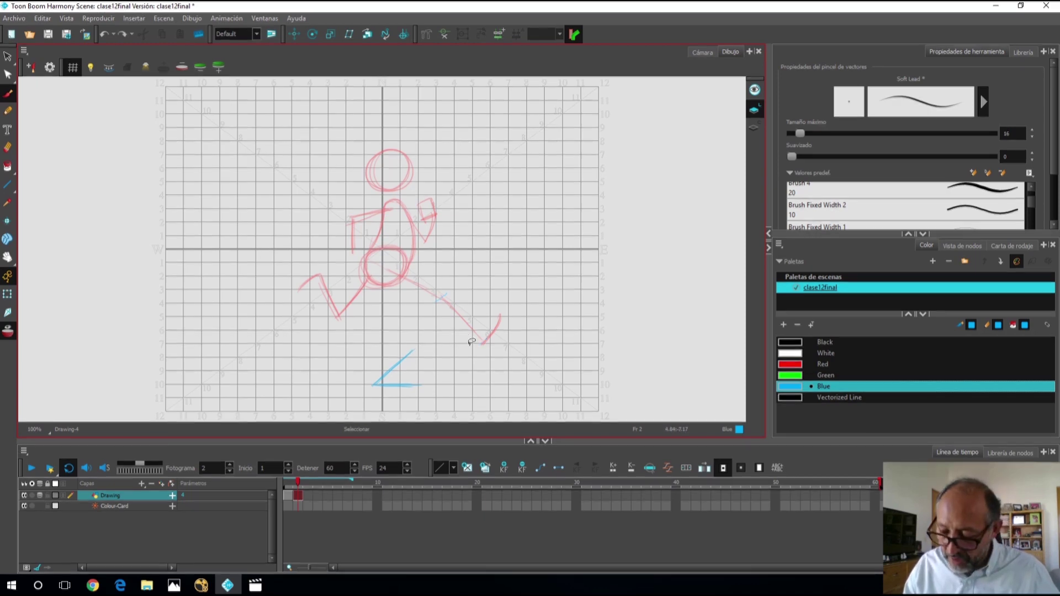
key(alt+b)
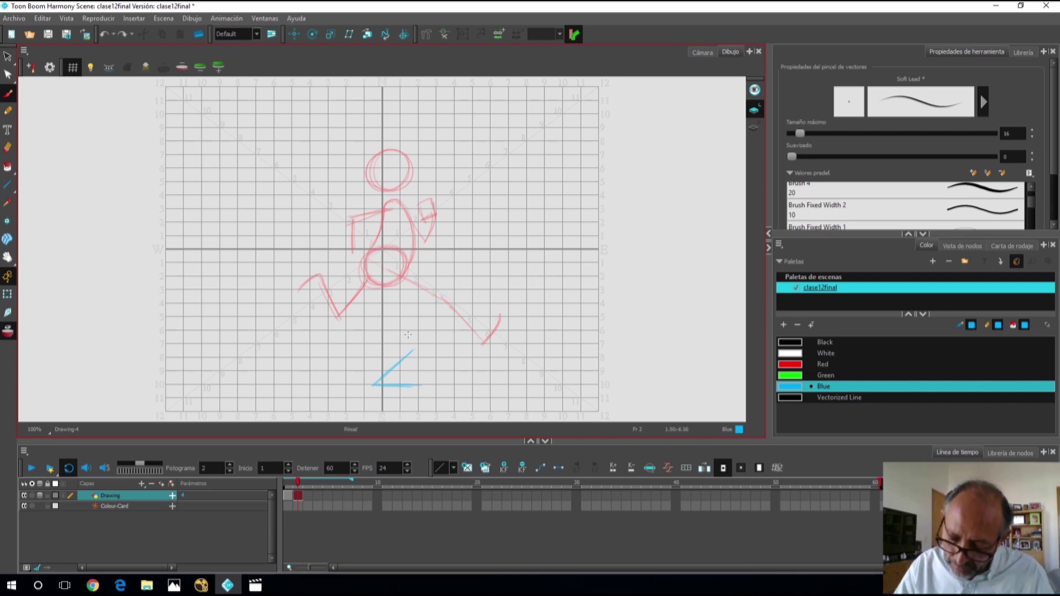
- Sketch the supporting leg's thigh up from the knee, checking its length with a temporary mark on the previous pose
mouse_move(406, 343)
mouse_down()
mouse_move(371, 316)
mouse_move(414, 348)
mouse_up()
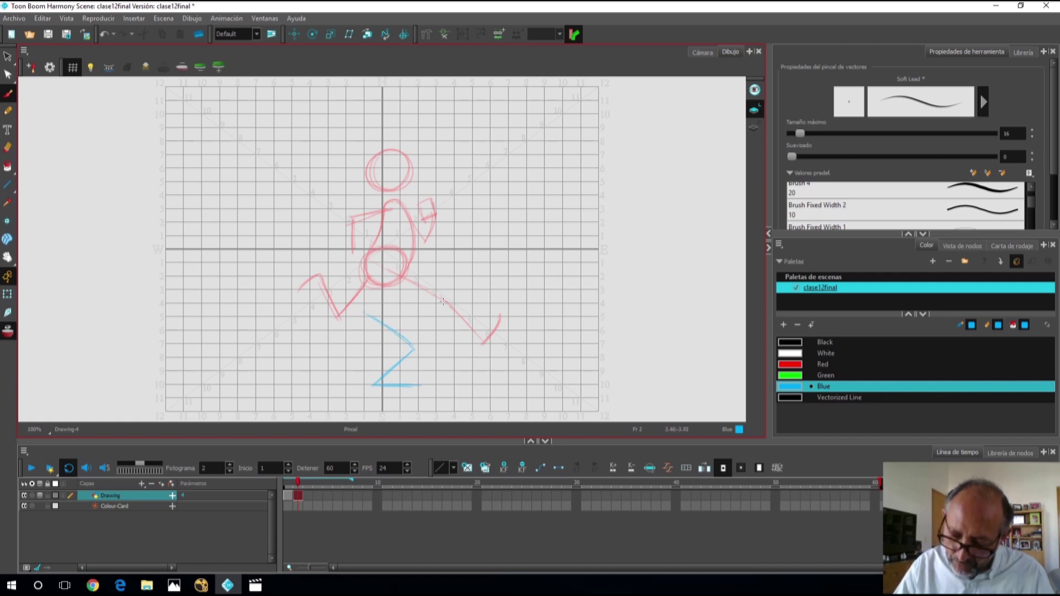
drag(447, 294, 442, 305)
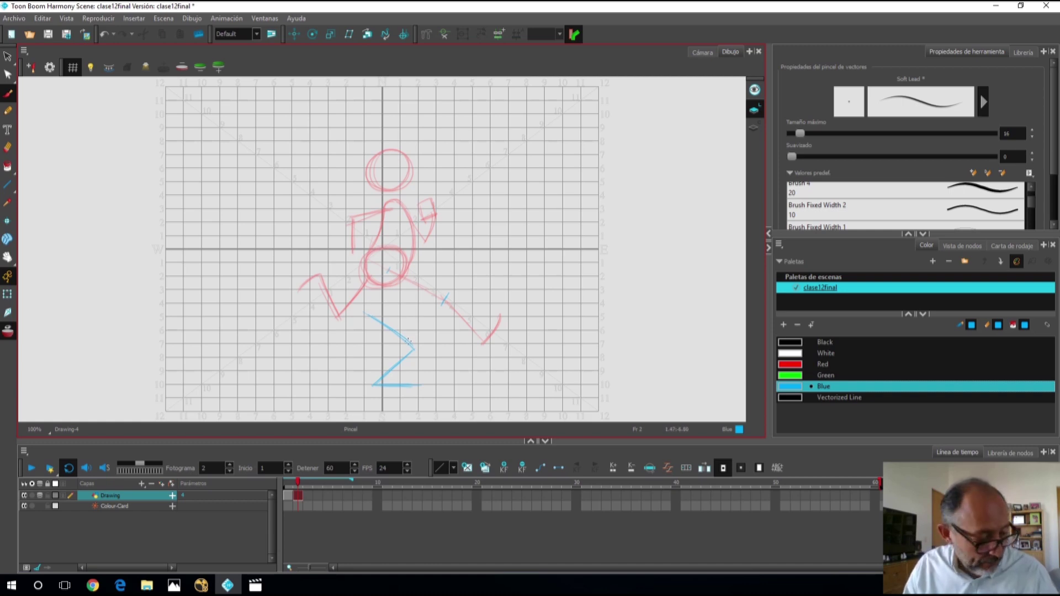
key(alt+s)
key(alt+b)
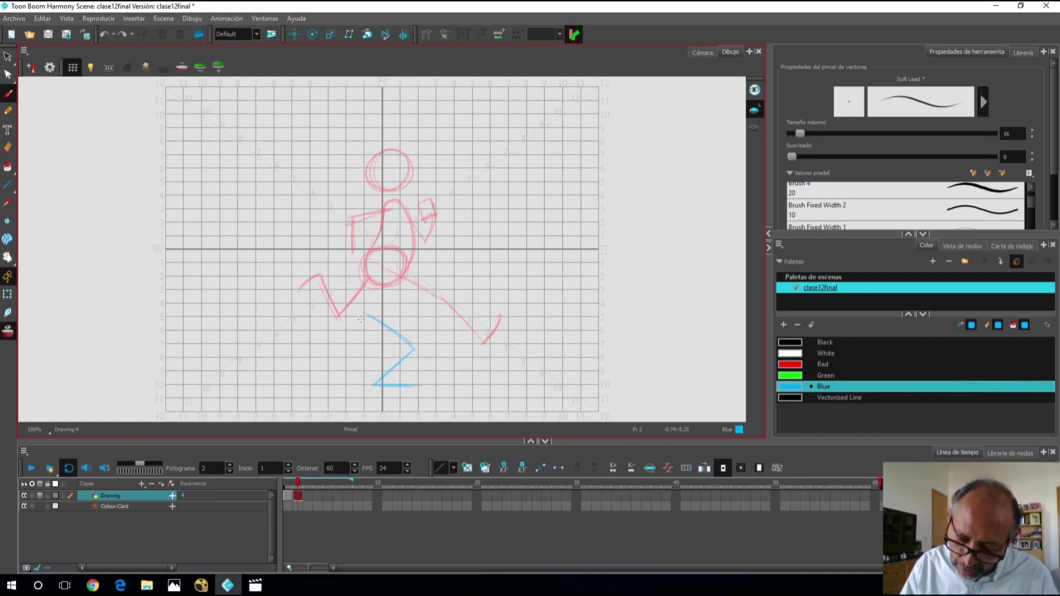
- Sketch the round hips at the top of the supporting thigh and the torso above them
mouse_move(377, 315)
mouse_down()
mouse_move(343, 294)
mouse_move(359, 288)
mouse_move(343, 304)
mouse_move(381, 308)
mouse_up()
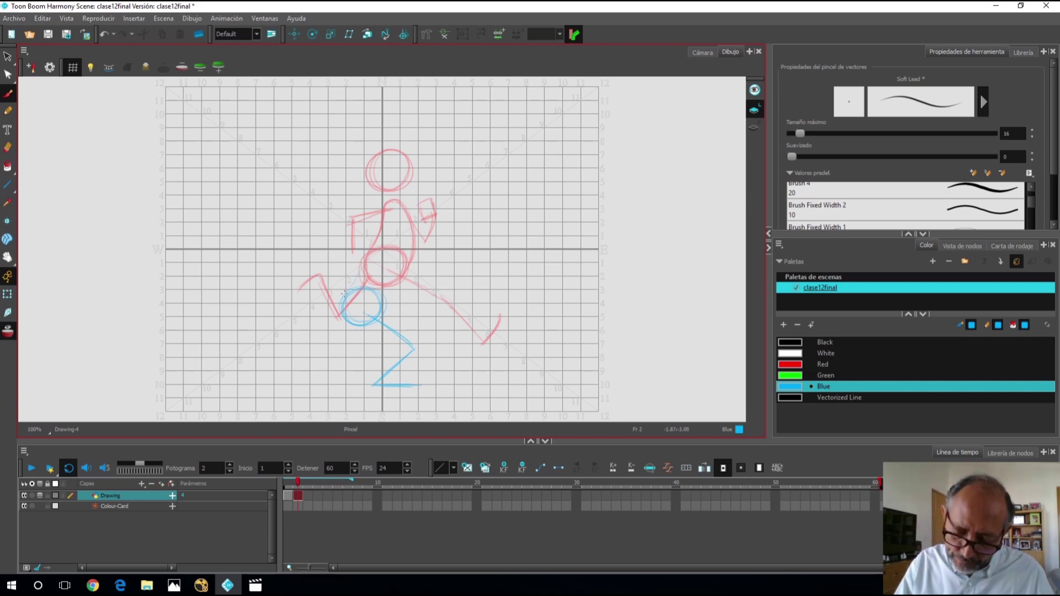
drag(385, 232, 400, 283)
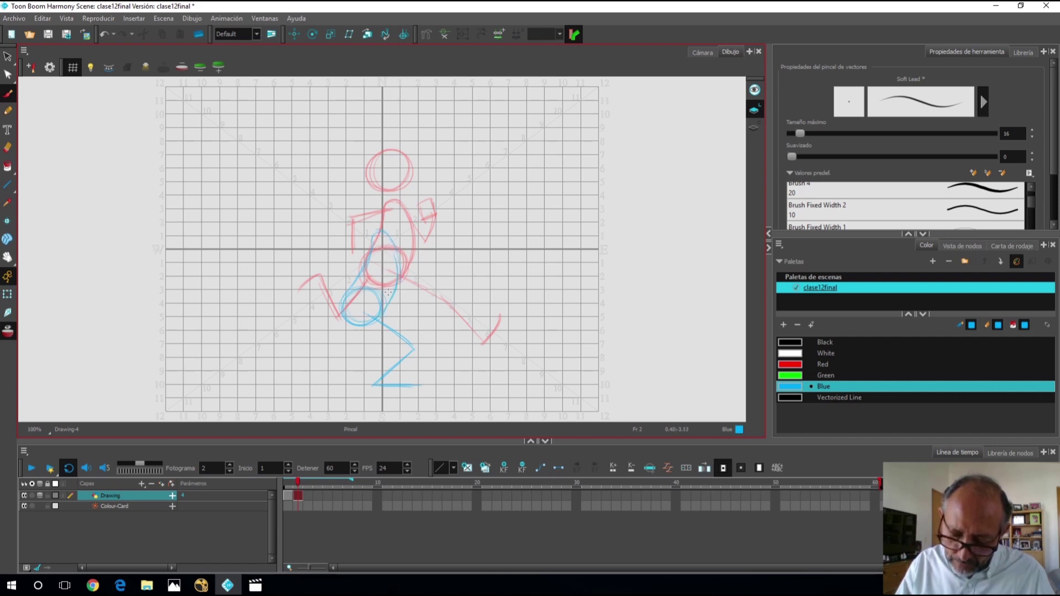
drag(382, 242, 362, 264)
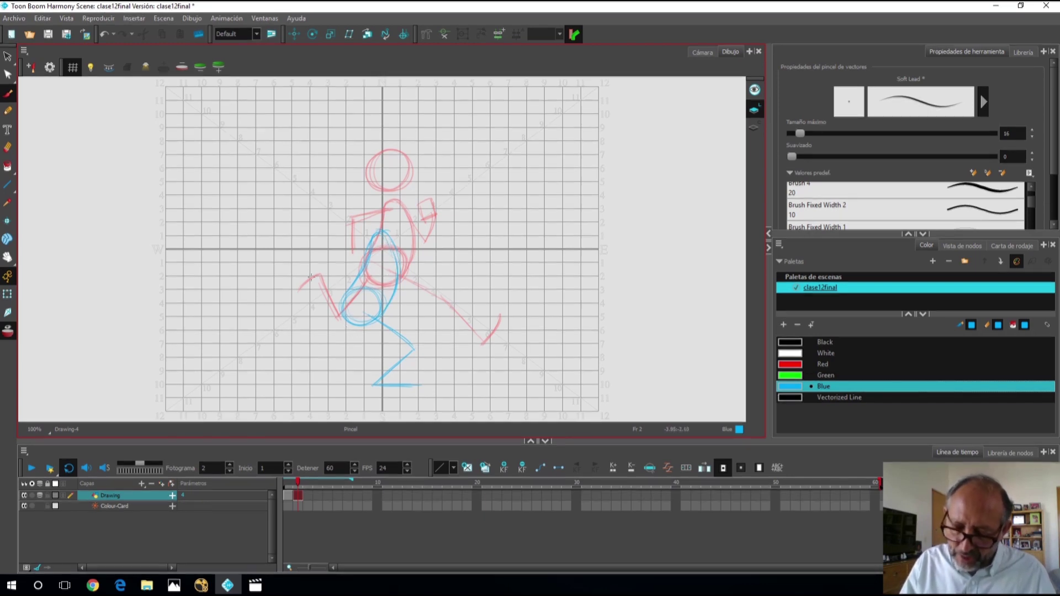
- Sketch the lifted rear leg bent at the knee, erasing its first thigh and redrawing it shorter from the hips
mouse_move(383, 313)
mouse_down()
mouse_move(399, 337)
mouse_move(335, 346)
mouse_move(338, 376)
mouse_move(349, 342)
mouse_move(330, 348)
mouse_move(398, 342)
mouse_move(389, 311)
mouse_up()
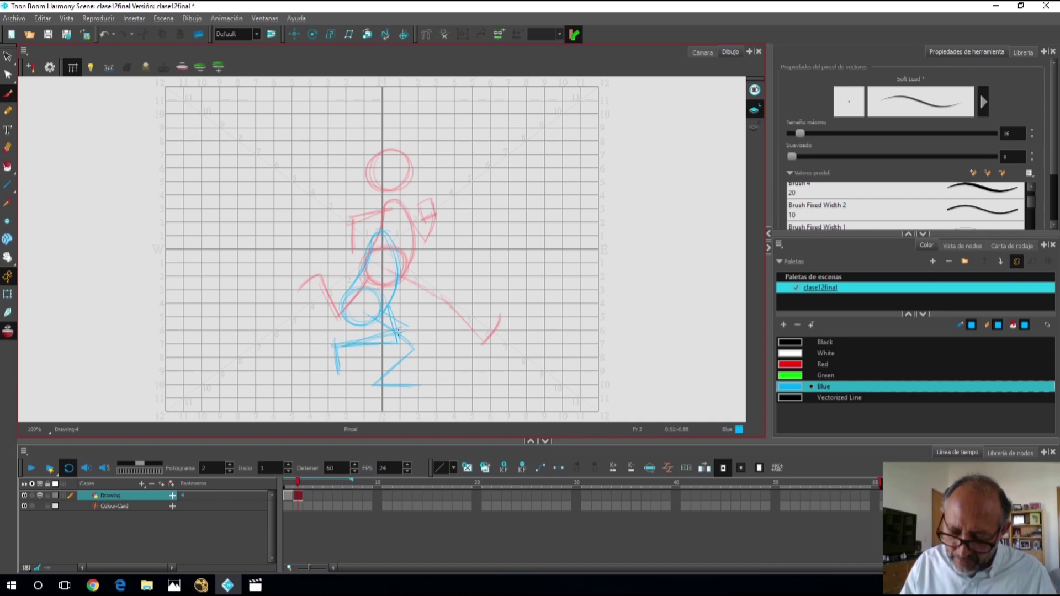
mouse_move(409, 326)
mouse_down()
mouse_move(397, 314)
mouse_move(398, 326)
mouse_up()
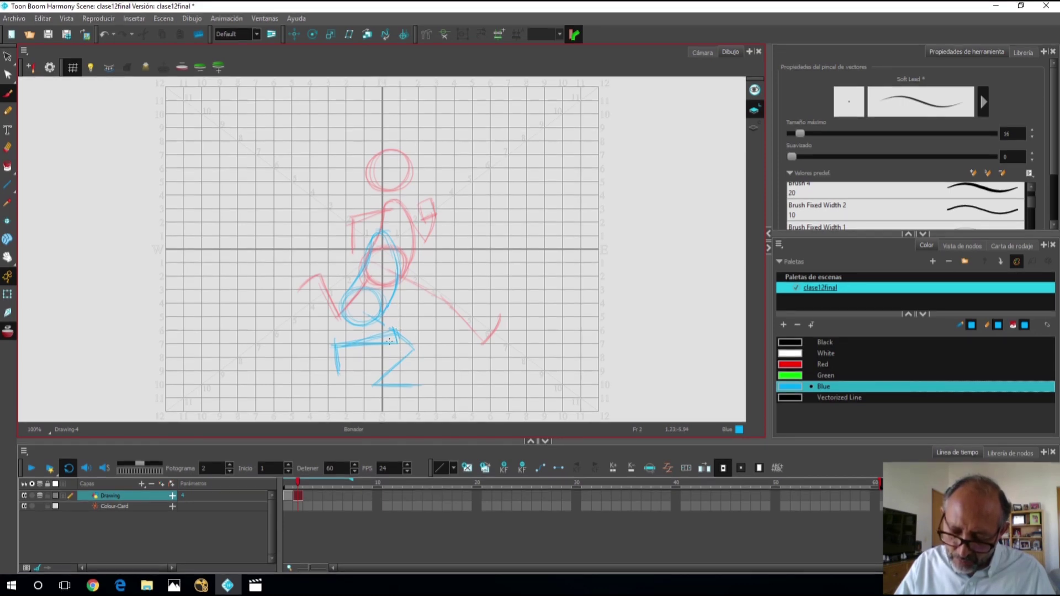
mouse_move(376, 341)
mouse_down()
mouse_move(356, 342)
mouse_move(376, 336)
mouse_up()
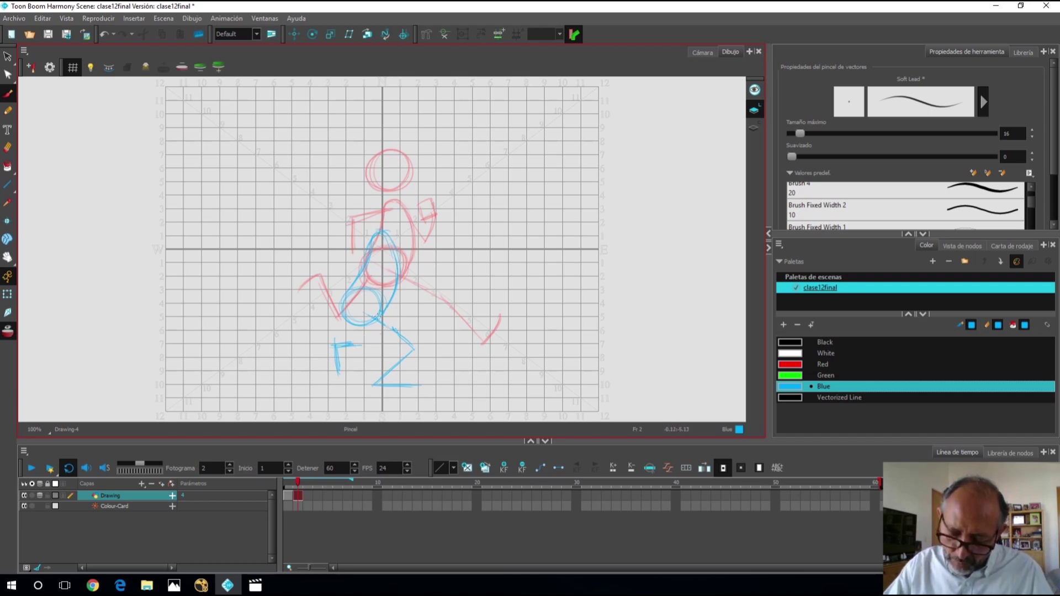
mouse_move(375, 346)
mouse_down()
mouse_move(324, 342)
mouse_move(390, 355)
mouse_up()
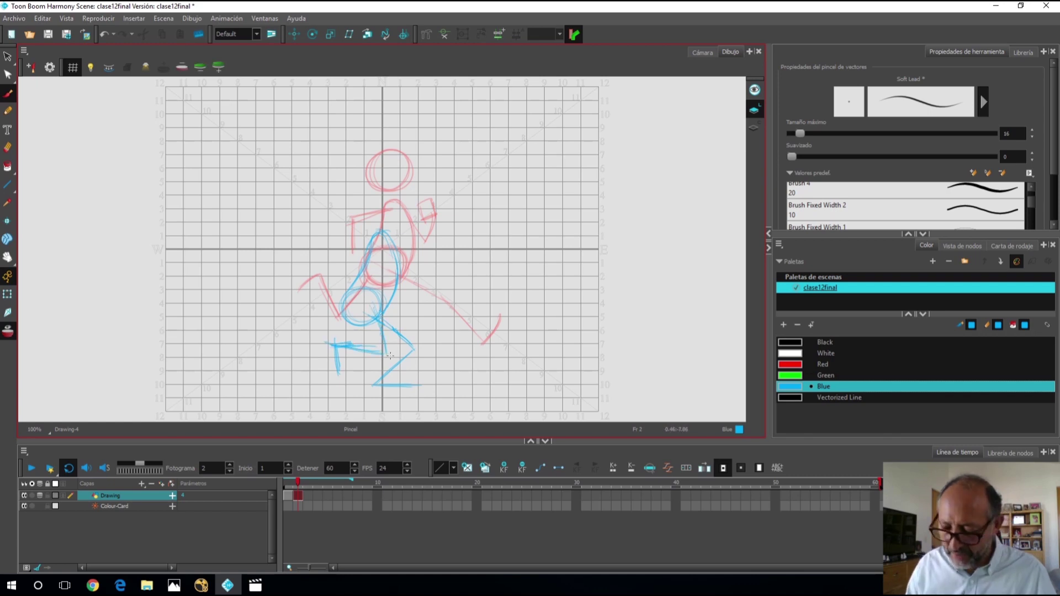
drag(369, 318, 378, 352)
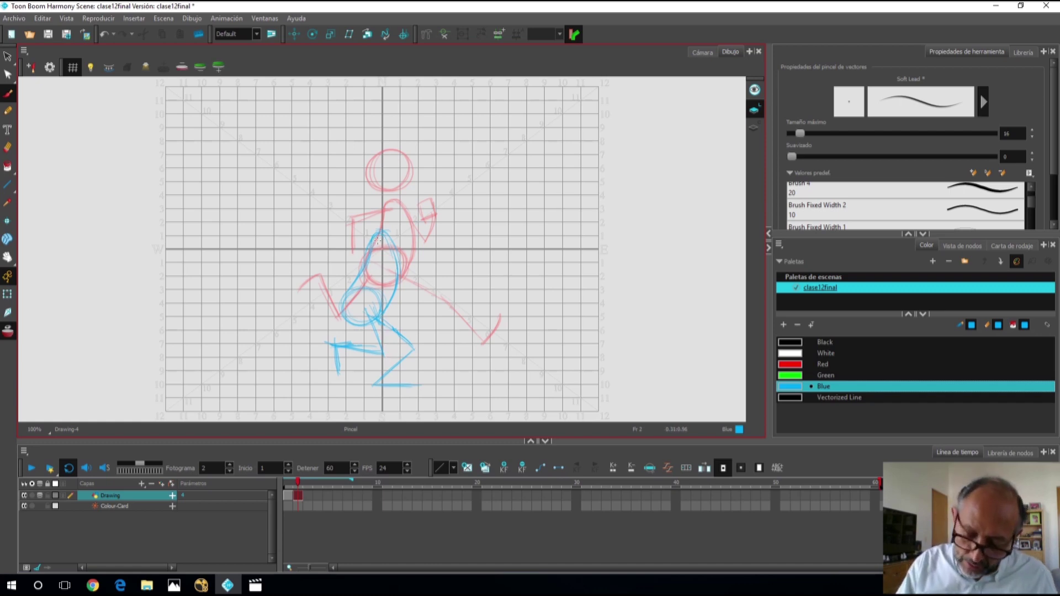
- Sketch the round head above the frame 2 torso, slightly lower than the head in the previous pose
drag(397, 279, 398, 283)
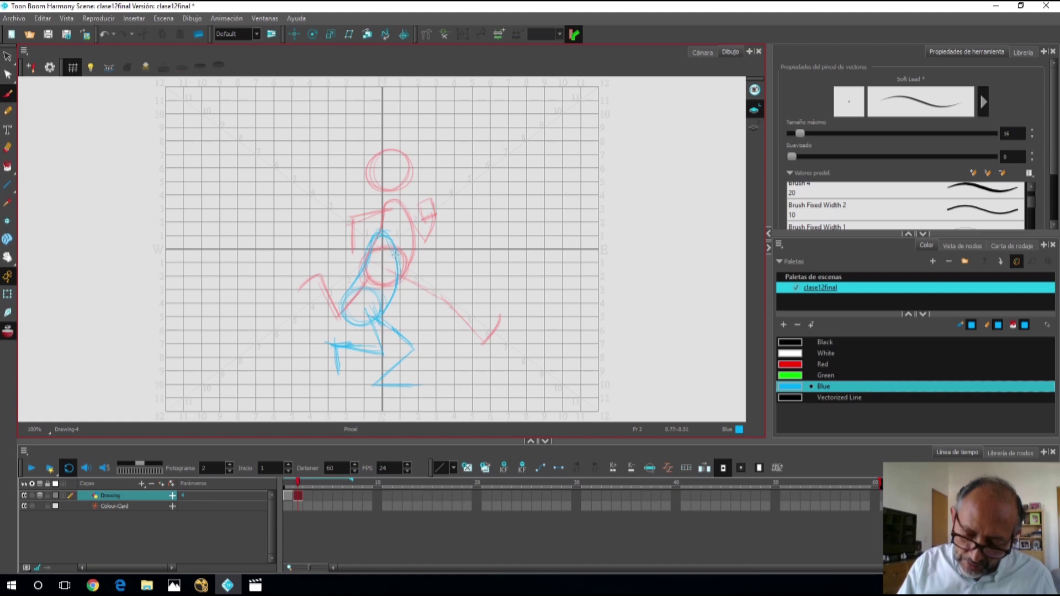
key(alt+o)
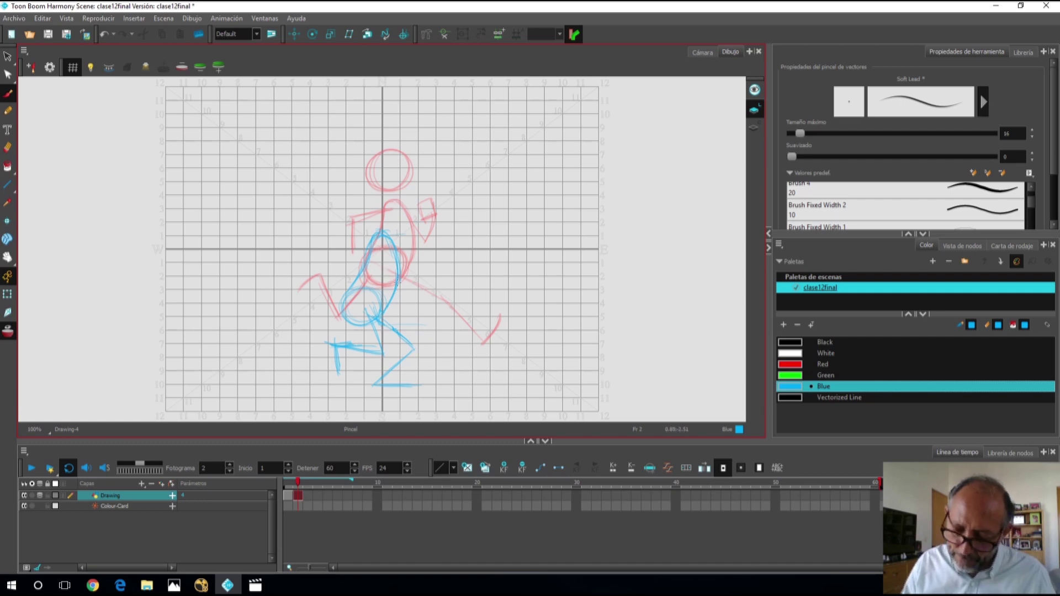
key(alt+o)
drag(386, 182, 396, 208)
key(alt+o)
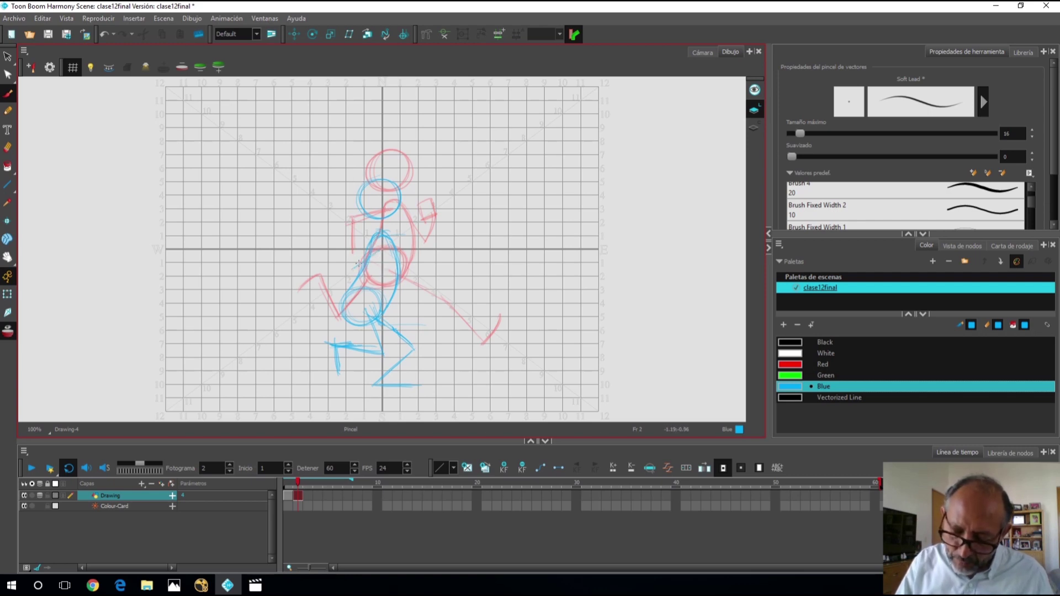
- Sketch the bent arm across the torso and, with onion skin off, add a small circle at the shoulder
mouse_move(353, 267)
mouse_down()
mouse_move(377, 247)
mouse_move(375, 289)
mouse_up()
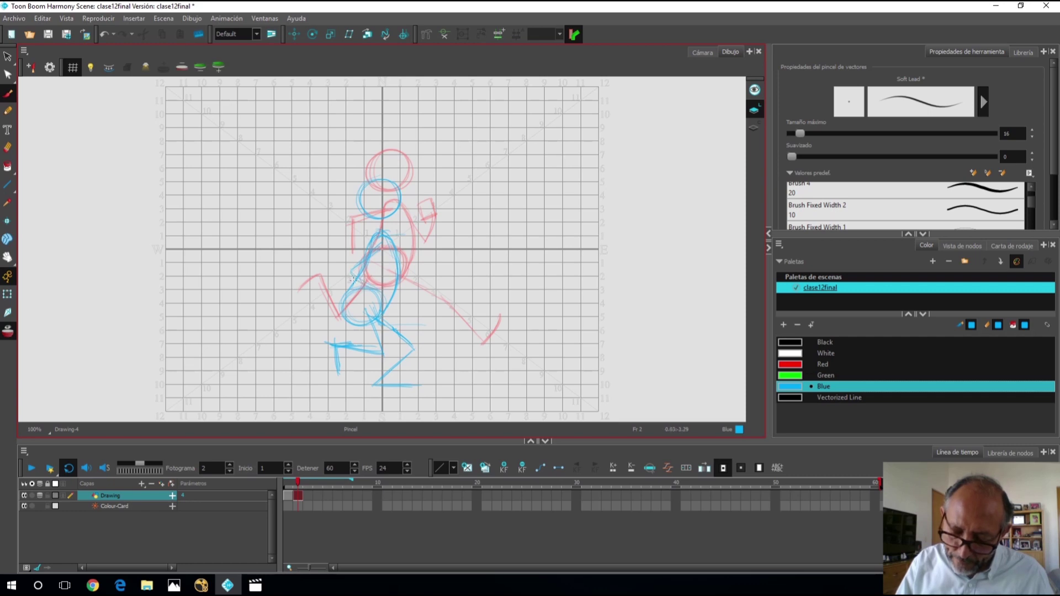
key(alt+o)
key(alt+o)
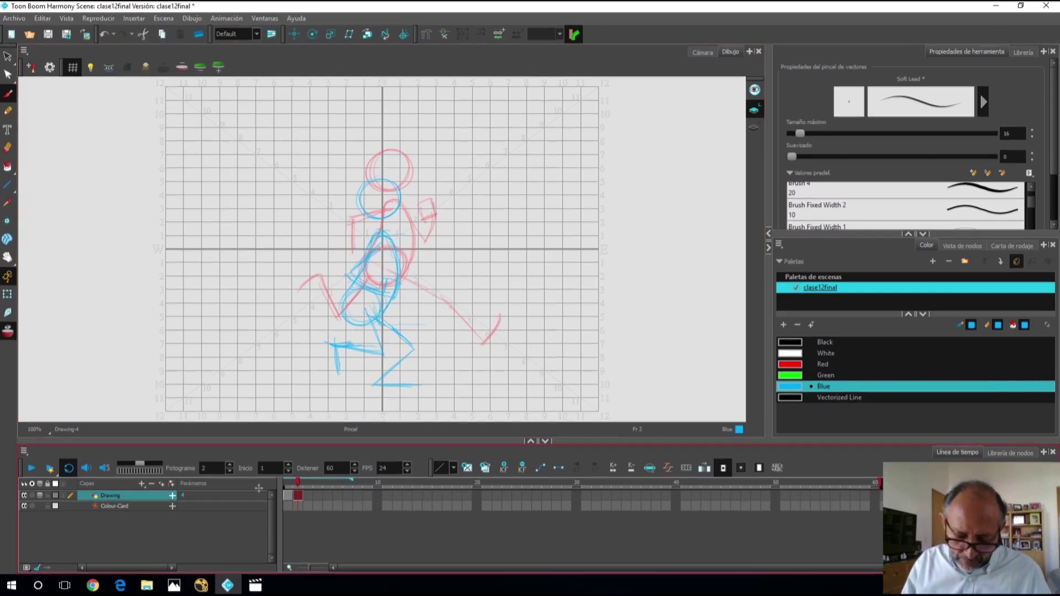
click(8, 333)
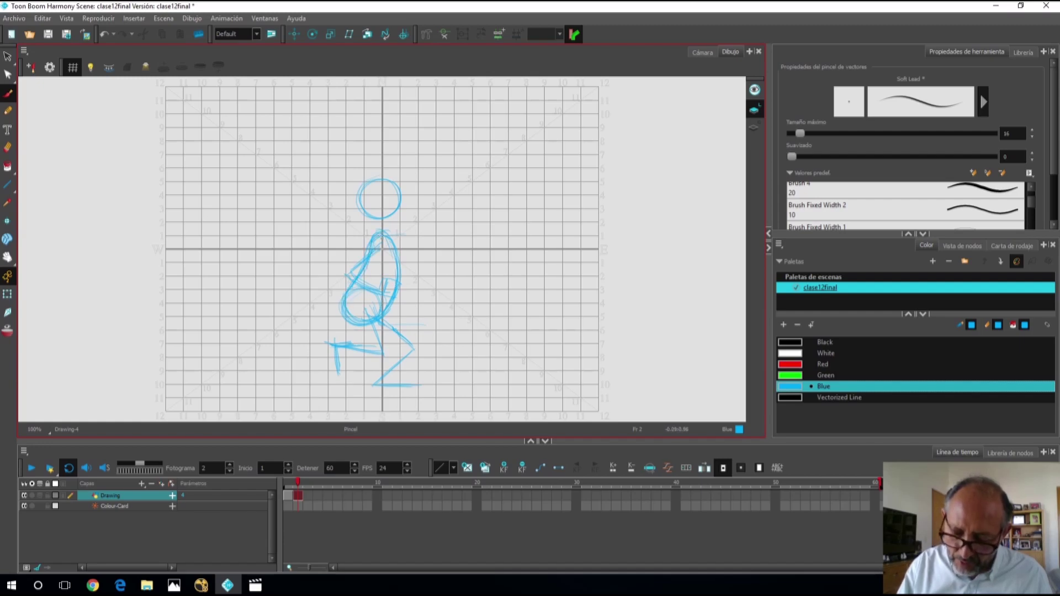
drag(378, 241, 380, 253)
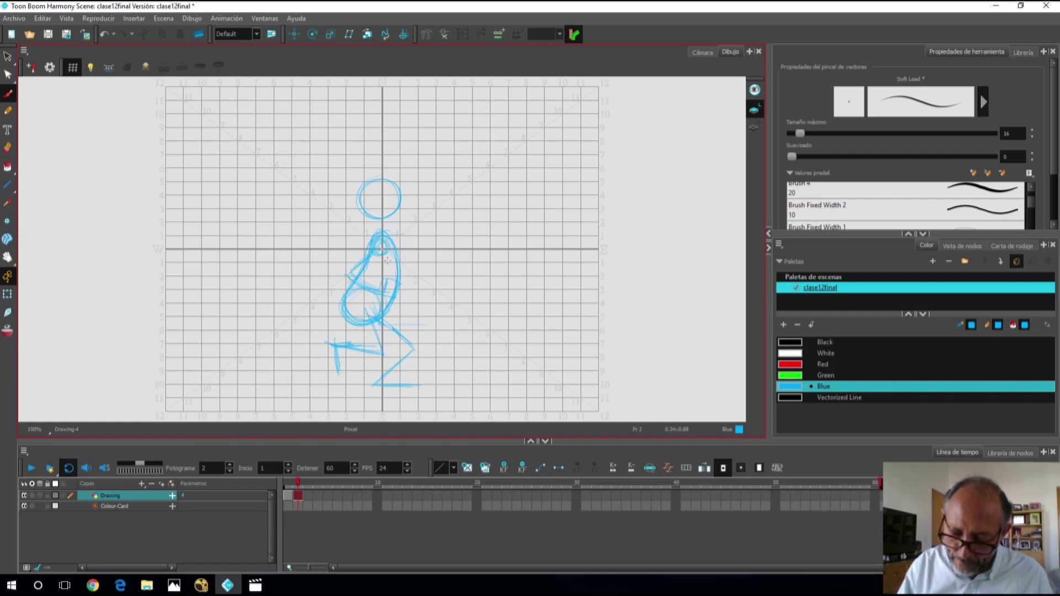
- Copy the frame 1 stride pose to frame 3 and the frame 2 crouched pose to frame 4 of the Drawing layer
drag(298, 484, 290, 495)
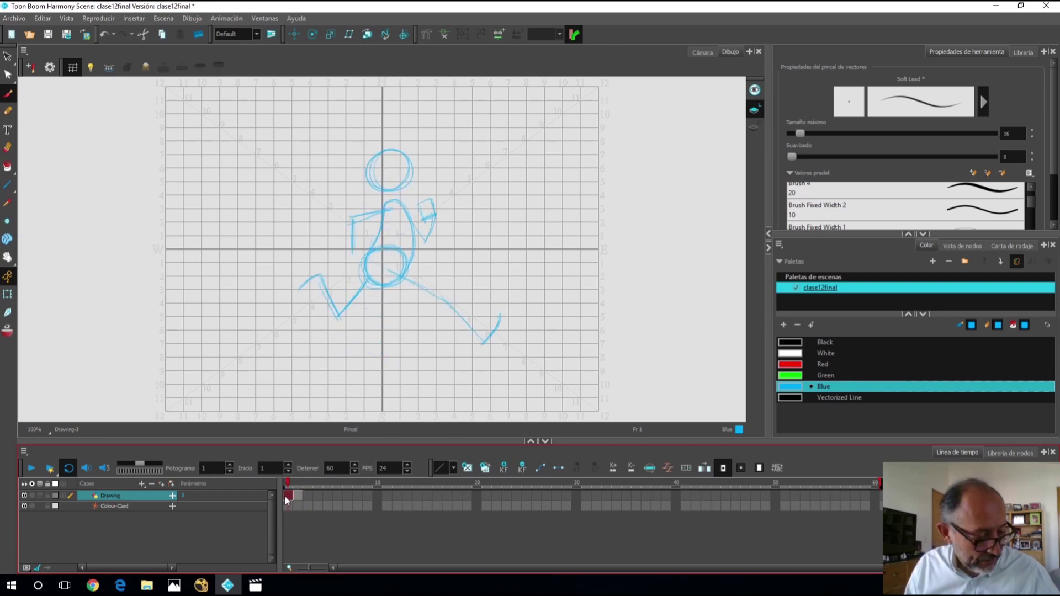
key(ctrl+c)
click(307, 495)
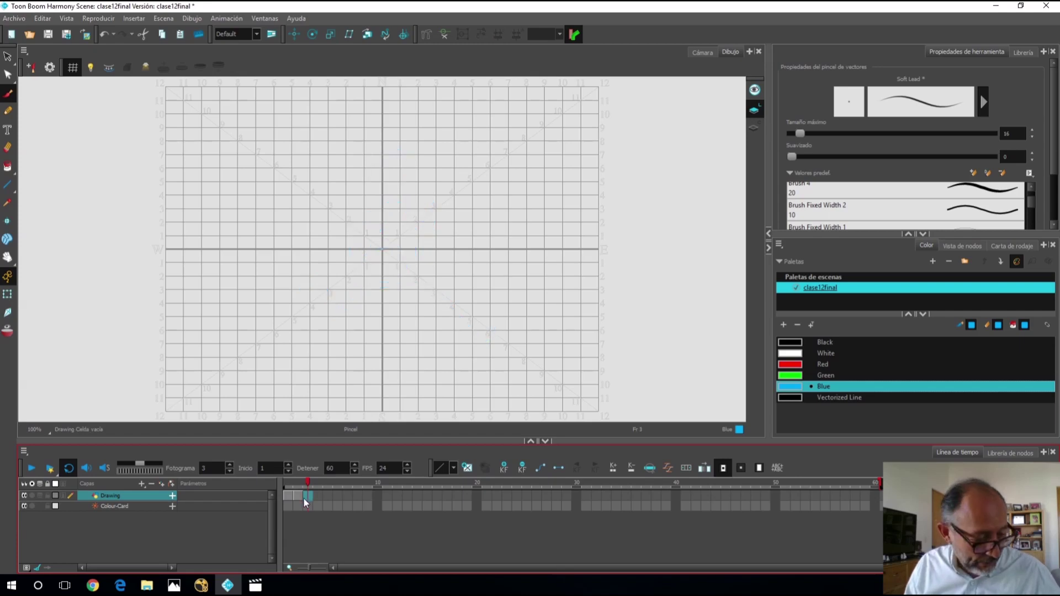
key(ctrl+v)
click(297, 497)
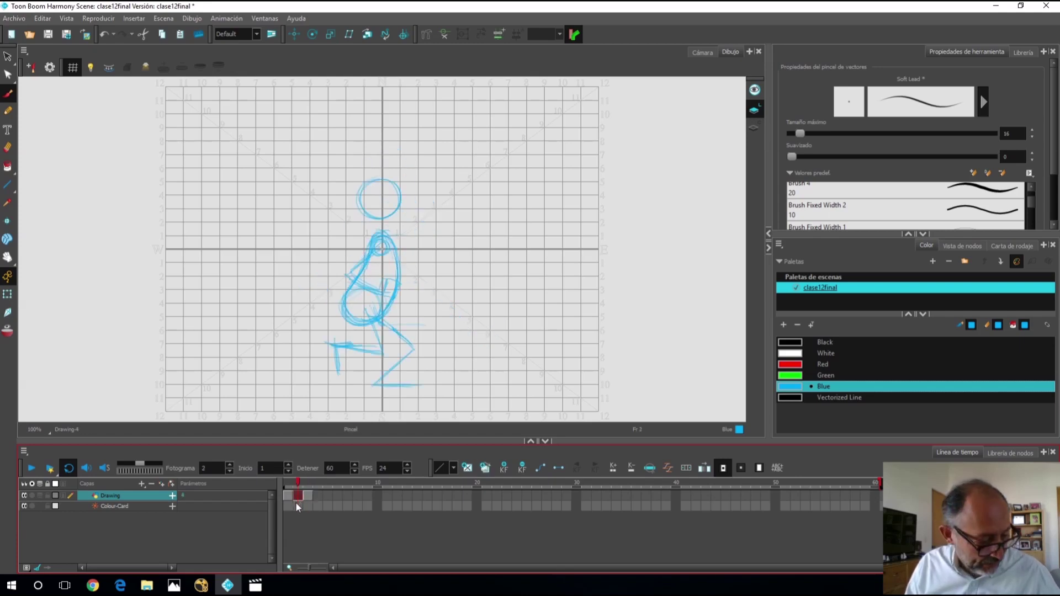
click(317, 495)
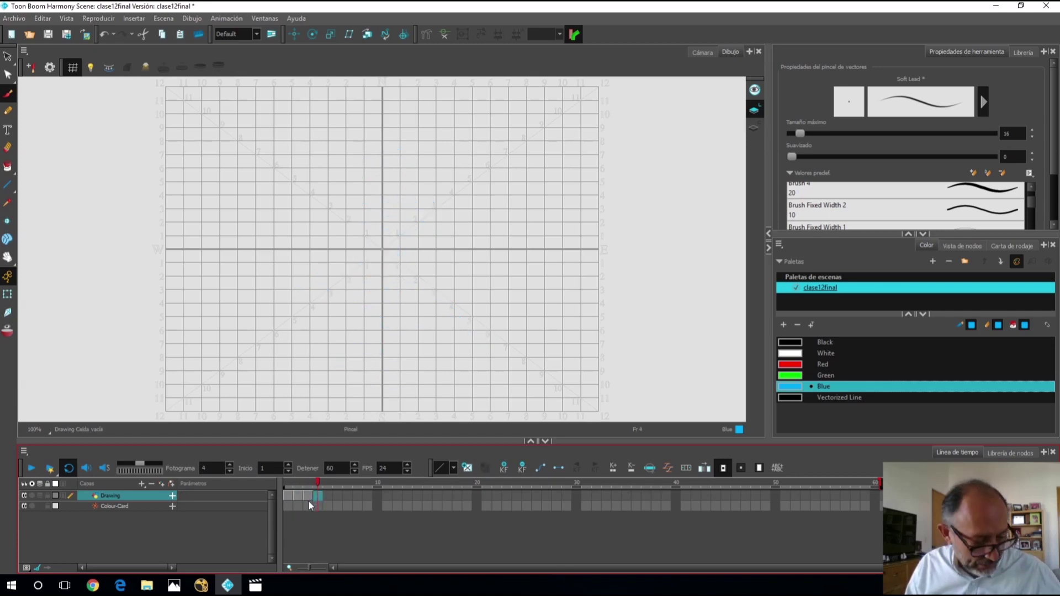
key(ctrl+v)
- Select the entire crouched pose on frame 2 and shift it slightly to the right, towards the stride pose's body position
mouse_move(287, 485)
mouse_down()
mouse_move(319, 490)
mouse_move(297, 486)
mouse_up()
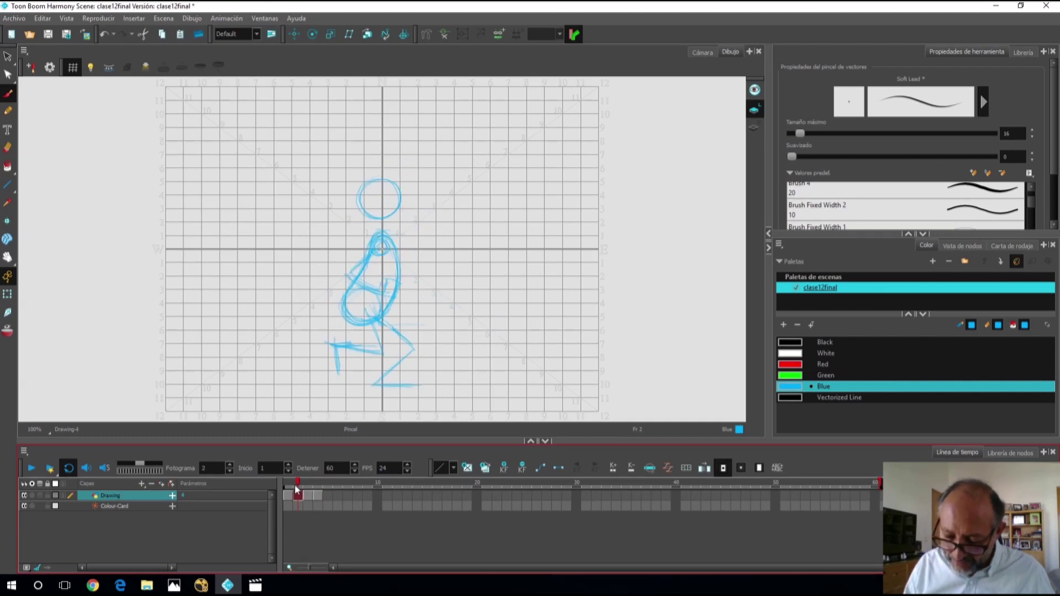
key(s)
mouse_move(381, 162)
mouse_down()
mouse_move(310, 331)
mouse_move(407, 170)
mouse_move(389, 160)
mouse_up()
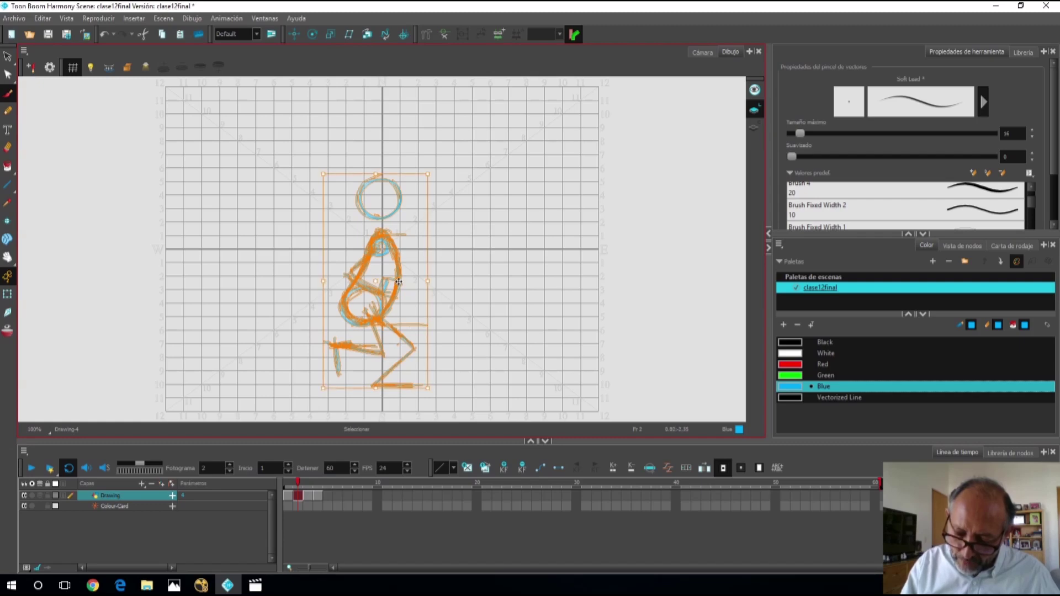
key(alt+b)
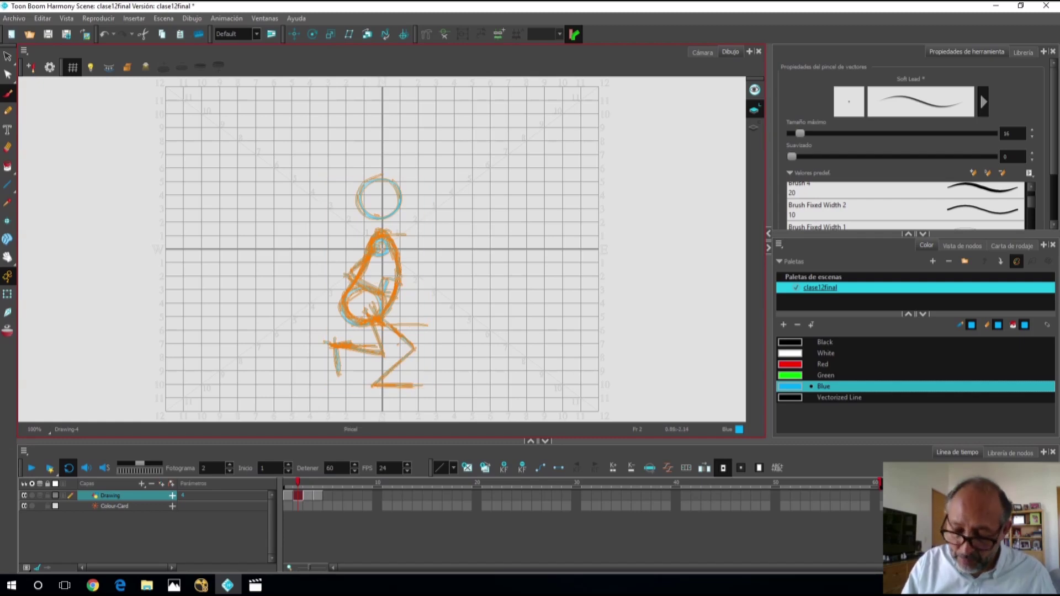
key(alt+s)
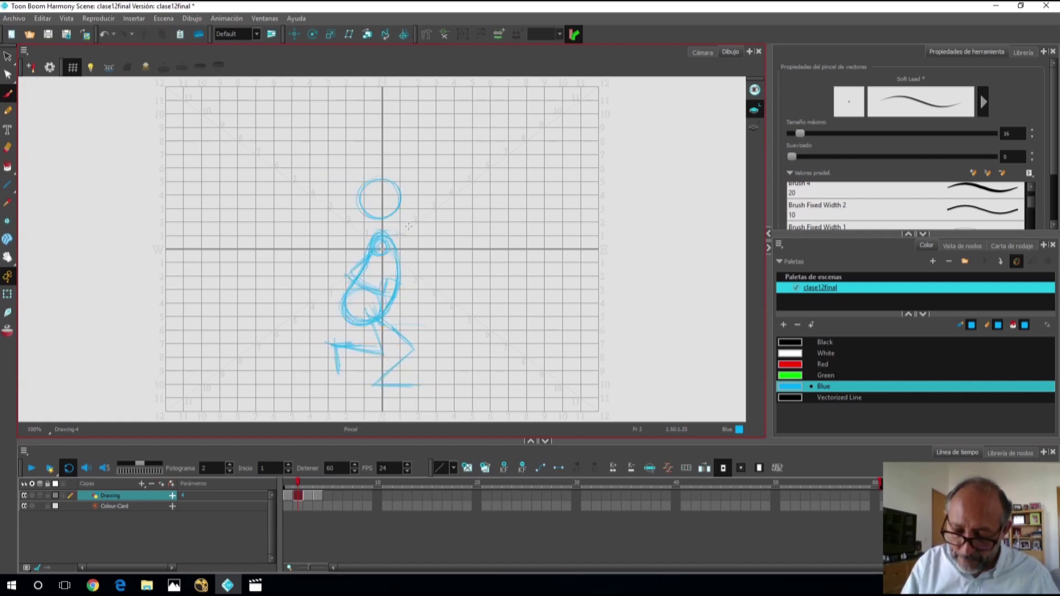
mouse_move(399, 162)
mouse_down()
mouse_move(331, 376)
mouse_move(421, 379)
mouse_move(401, 163)
mouse_up()
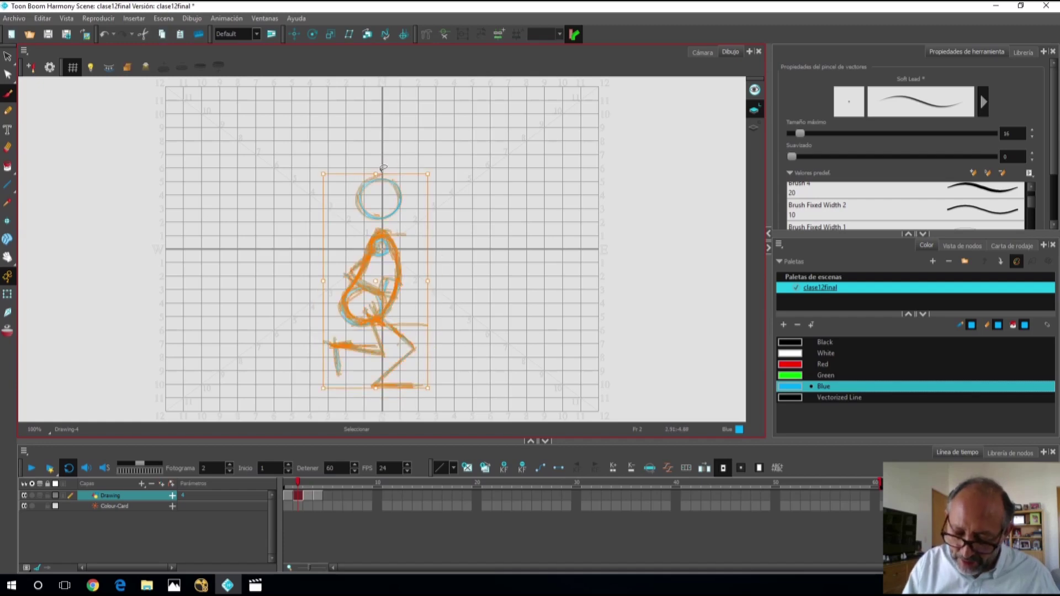
drag(396, 283, 404, 282)
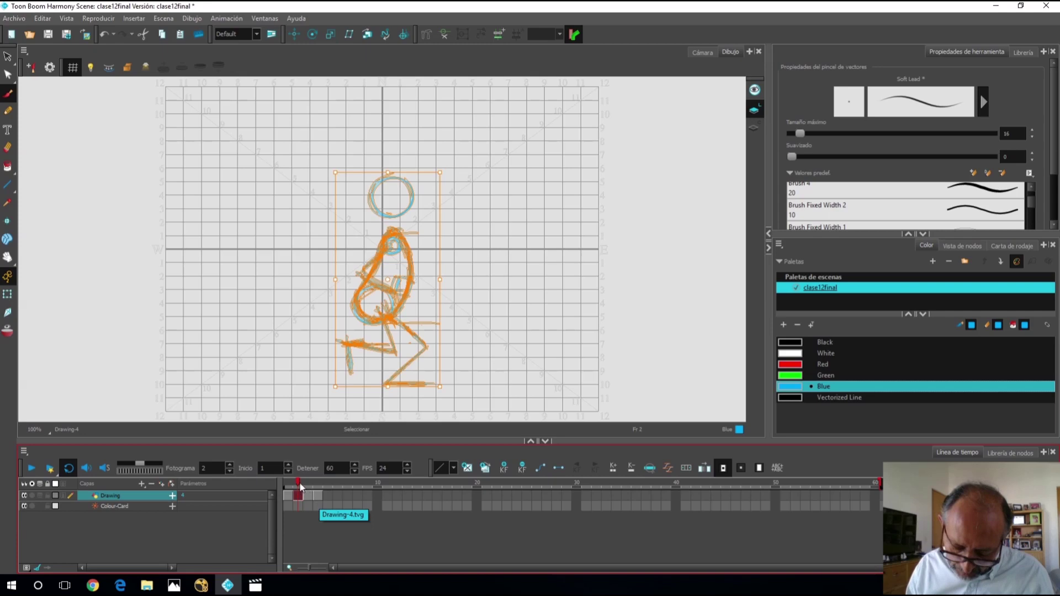
- Extend the exposure of the first three drawings to four frames each and hold the last drawing through frame 17
mouse_move(301, 486)
mouse_down()
mouse_move(284, 482)
mouse_move(319, 483)
mouse_move(284, 483)
mouse_up()
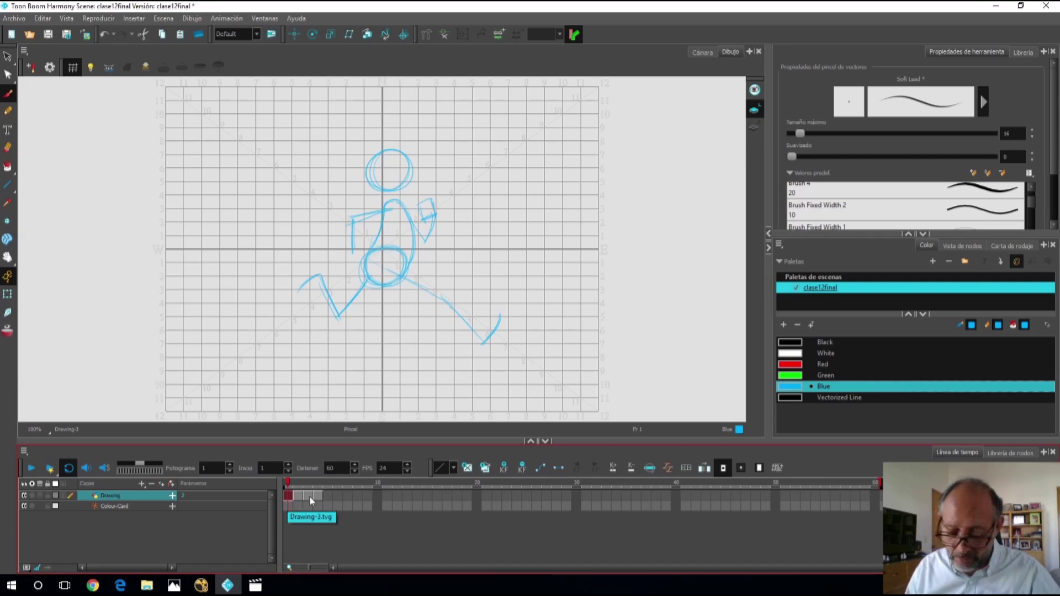
key(plus)
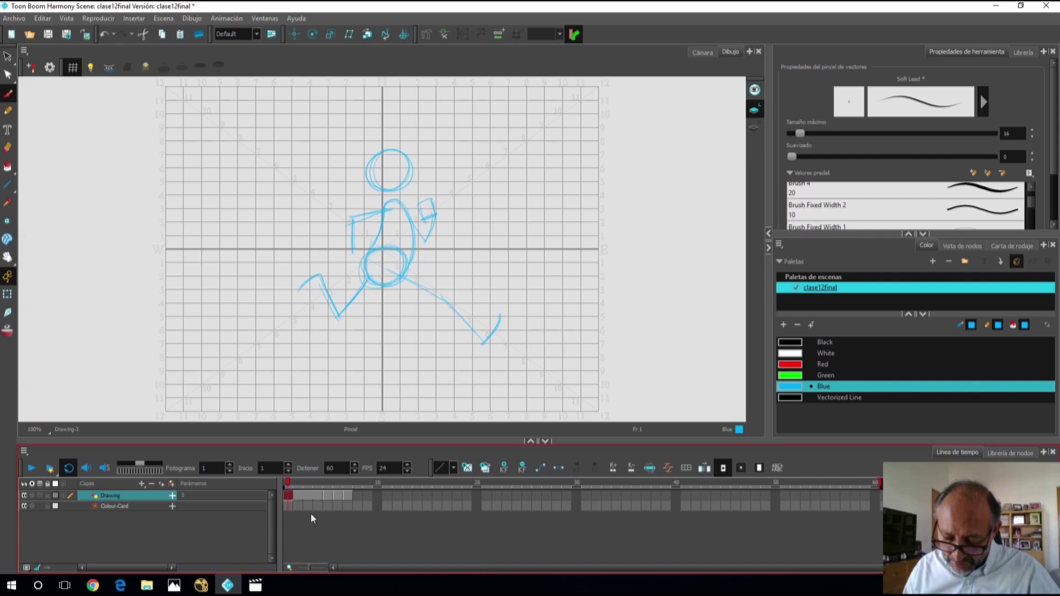
click(326, 495)
key(plus)
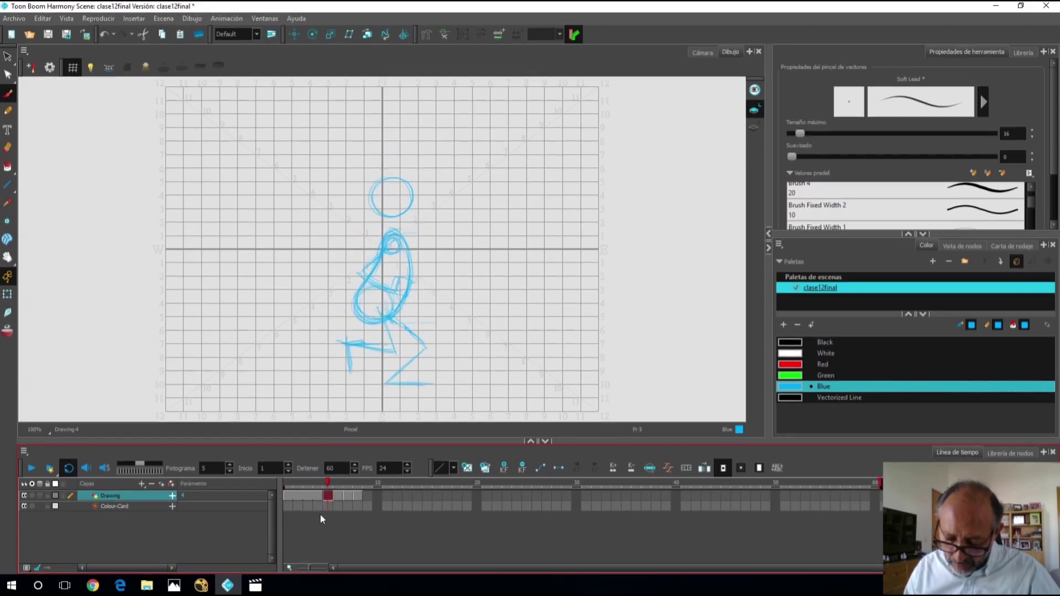
key(plus)
key(plus)
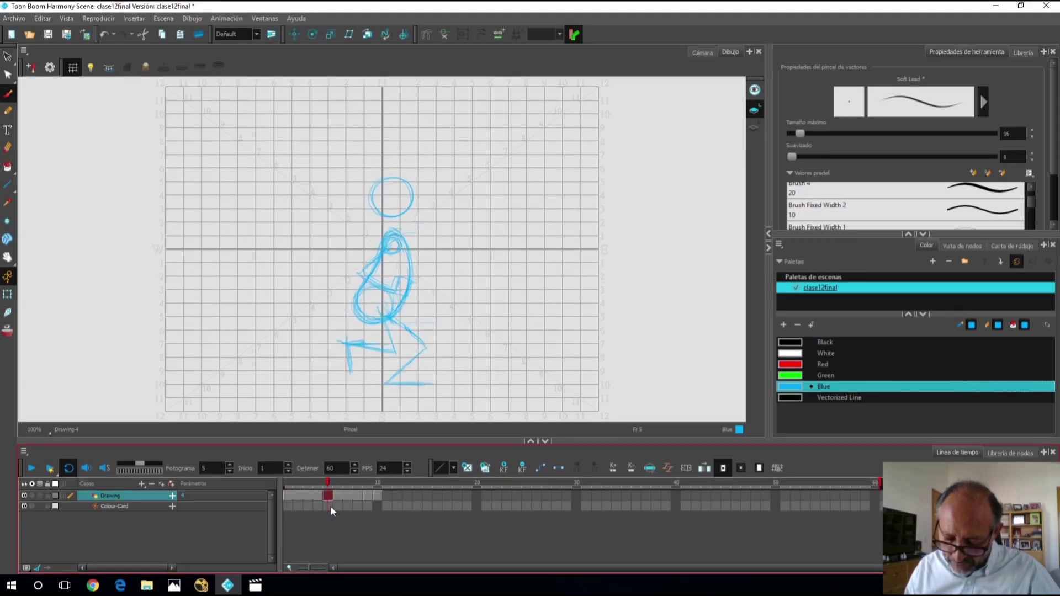
click(367, 494)
key(plus)
key(plus)
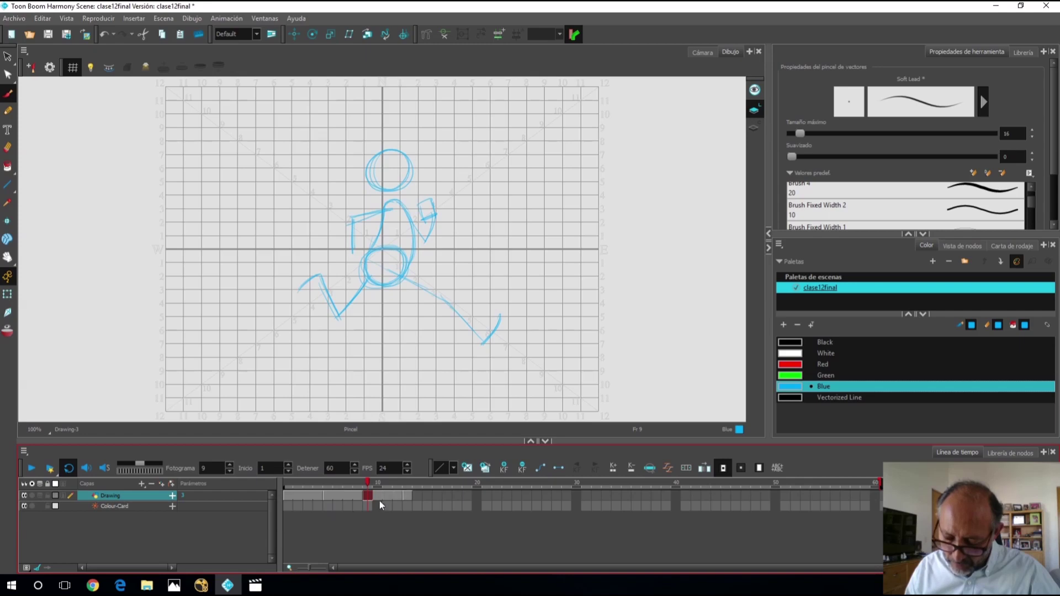
click(407, 495)
key(plus)
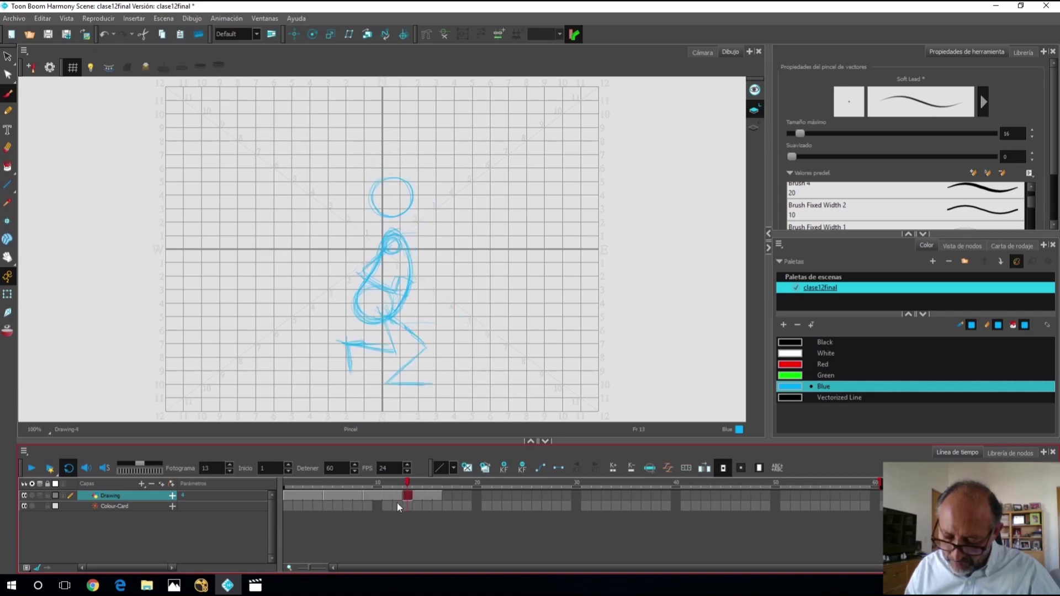
- Duplicate the repeated drawings at frames 9 and 13 so that they become independent drawings
click(366, 495)
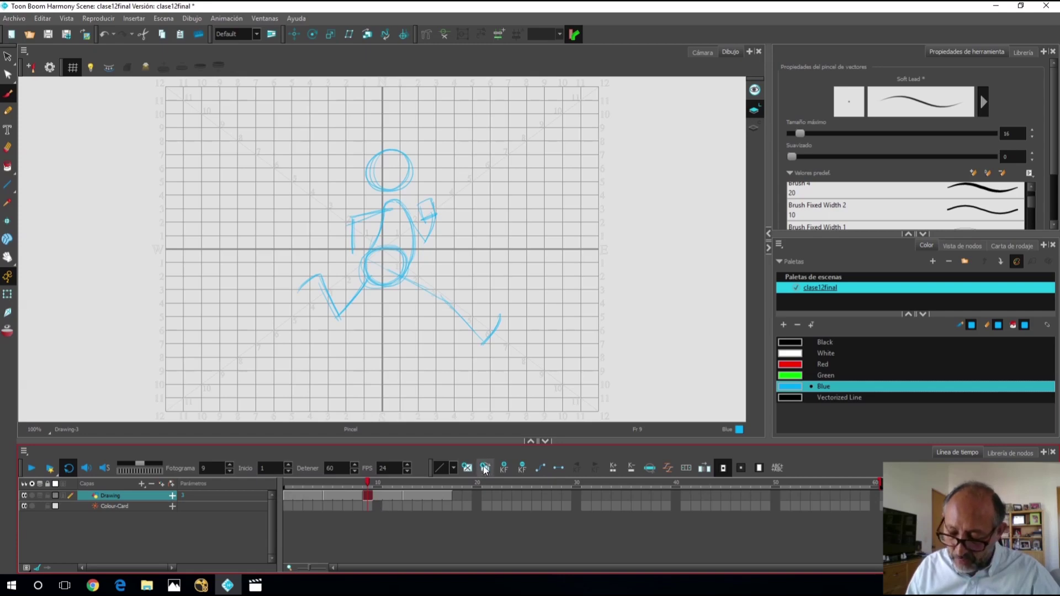
right_click(368, 497)
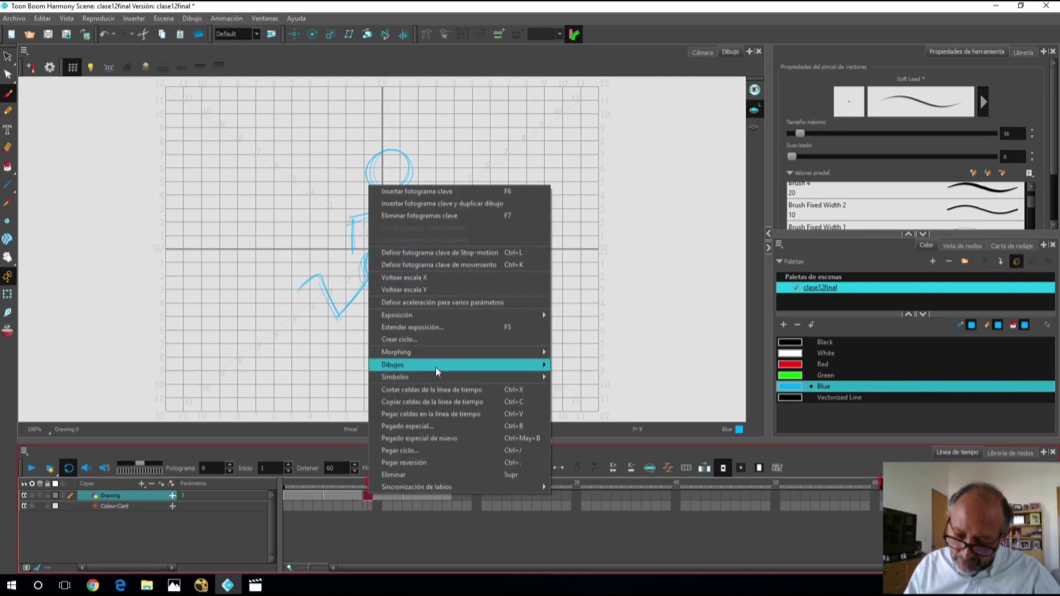
mouse_move(532, 363)
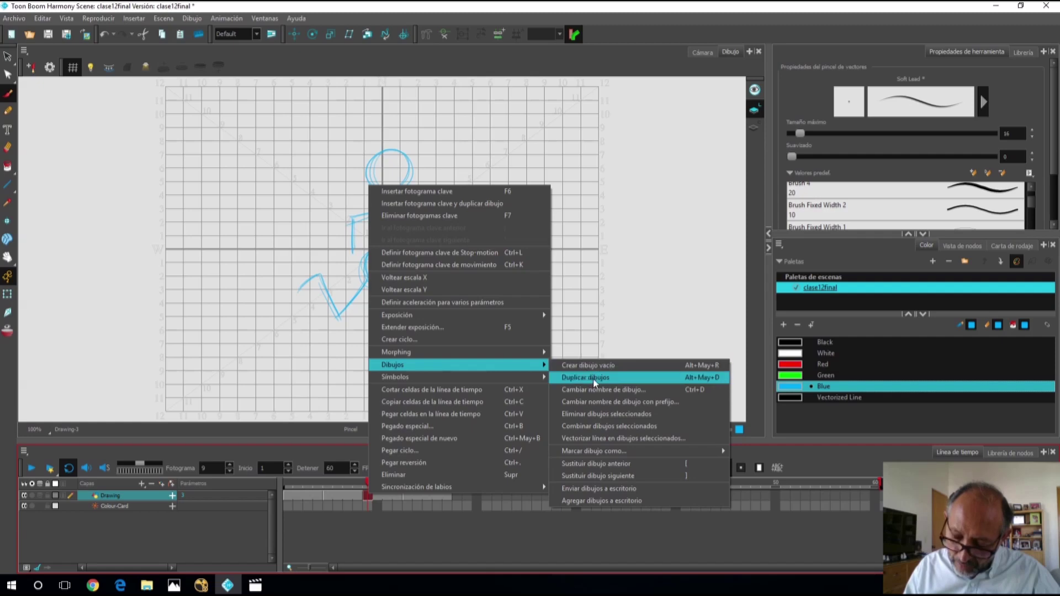
click(376, 518)
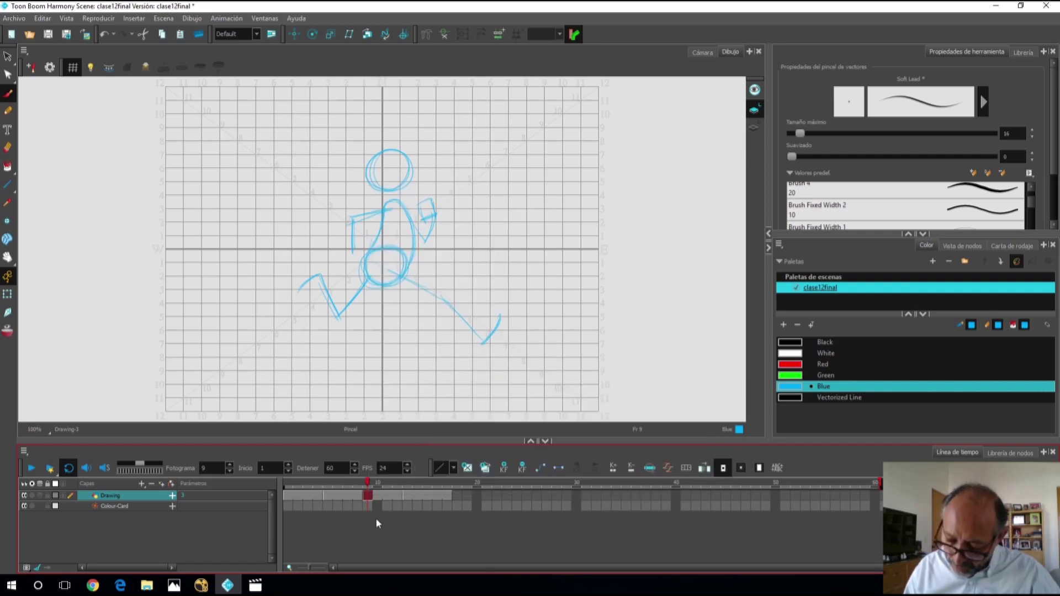
click(368, 496)
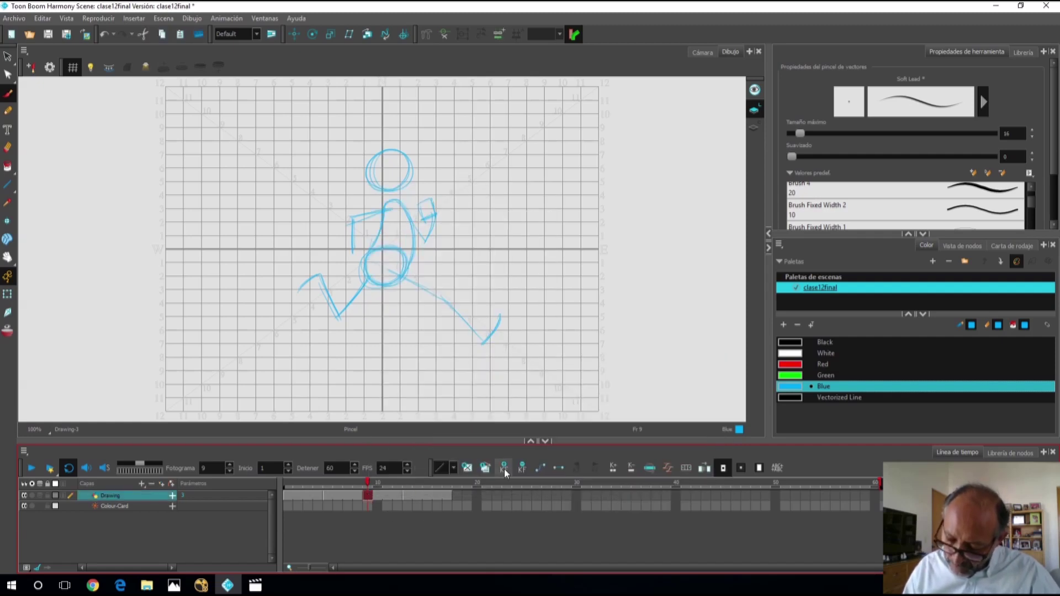
click(485, 469)
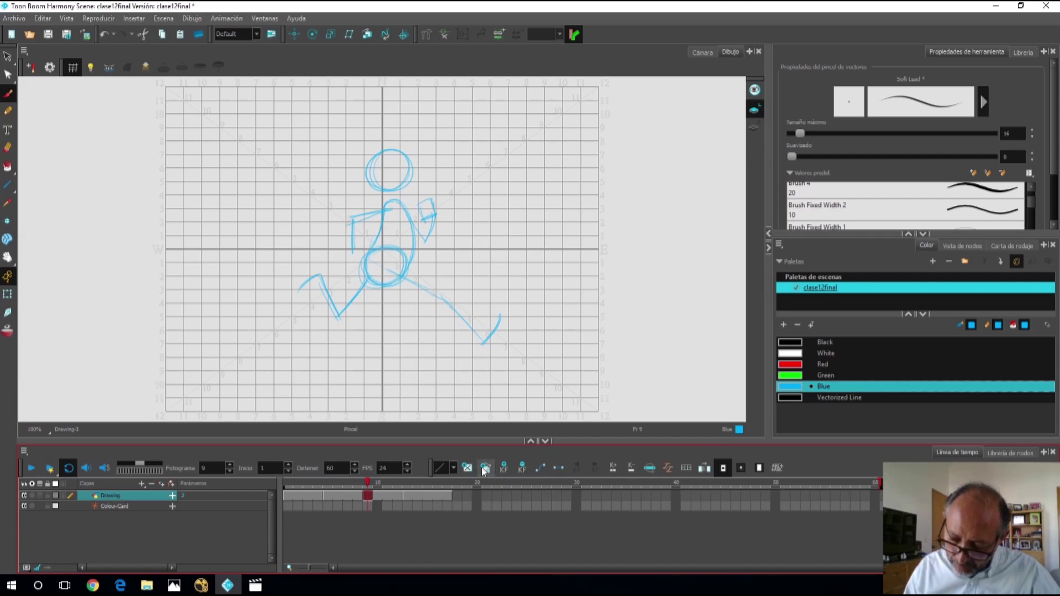
click(406, 494)
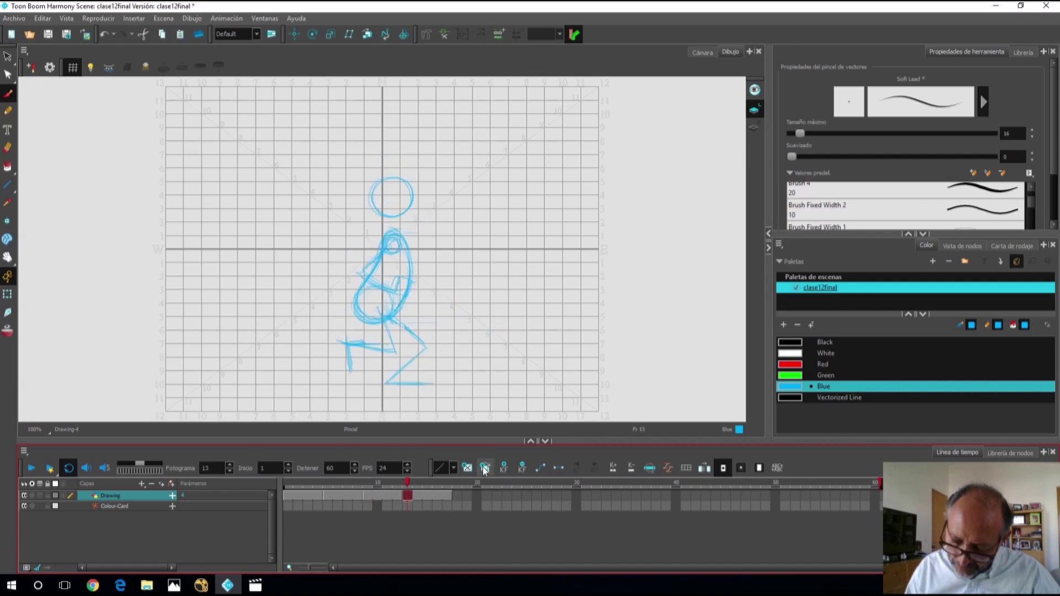
click(485, 469)
- Set the playback stop frame to 17 and play the looping animation
mouse_move(288, 486)
mouse_down()
mouse_move(425, 487)
mouse_move(287, 489)
mouse_up()
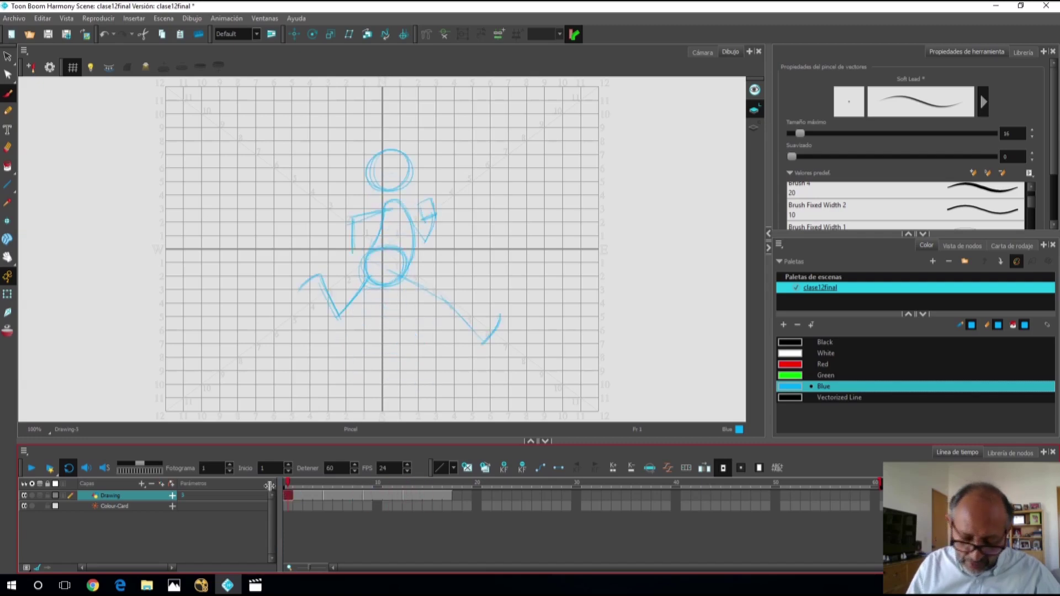
click(31, 468)
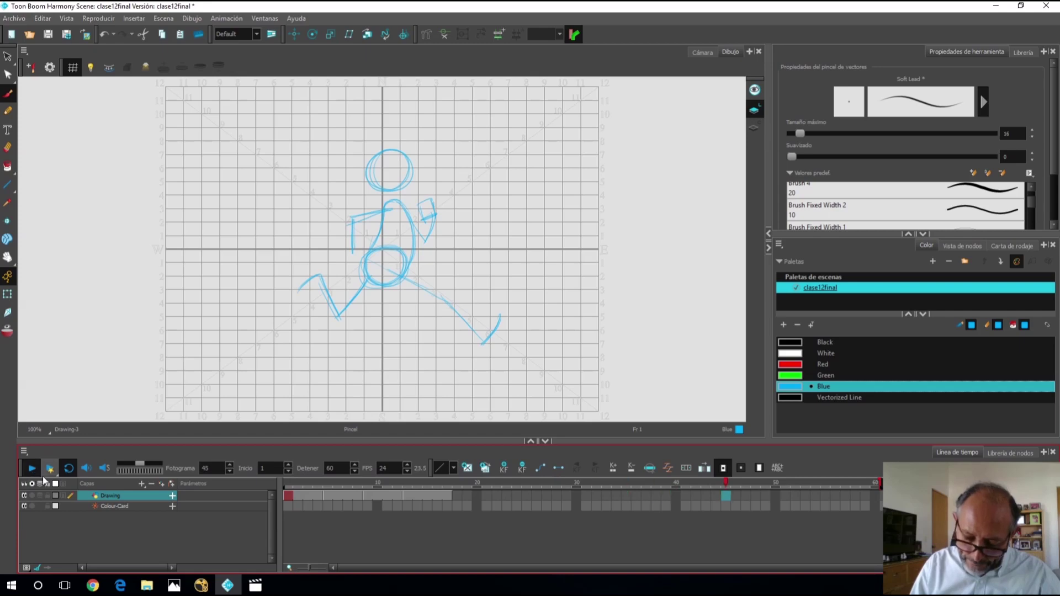
click(32, 468)
drag(878, 487, 455, 484)
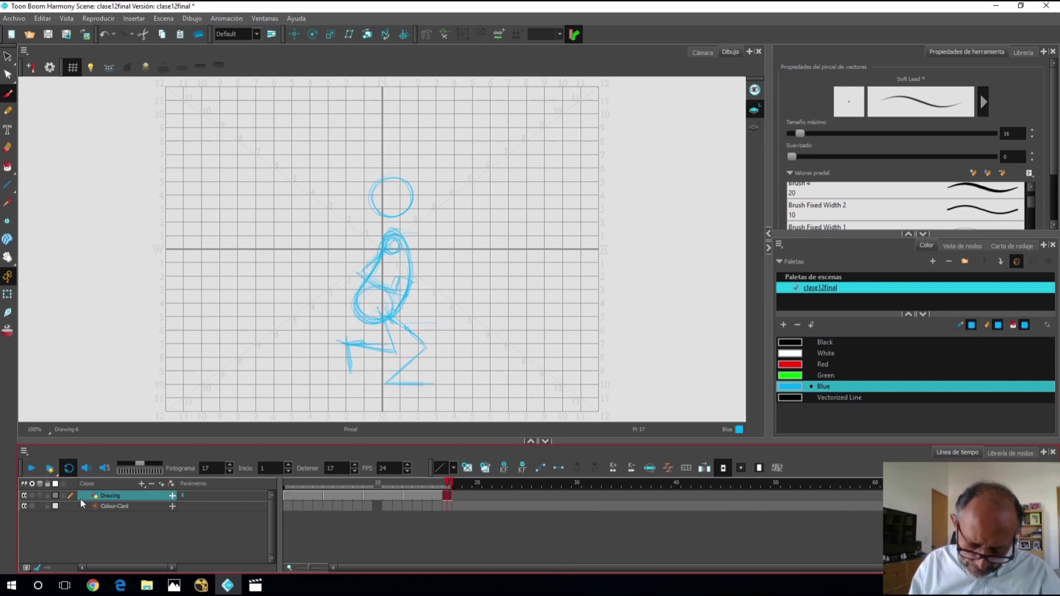
click(31, 468)
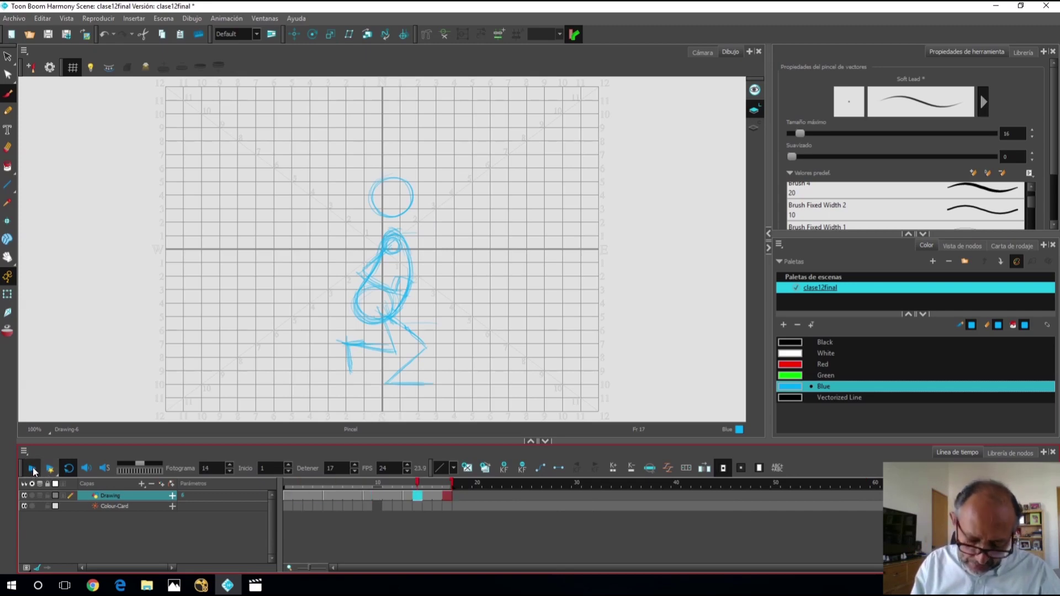
click(31, 469)
- Play the run loop in the Camera view with the grid hidden
click(706, 53)
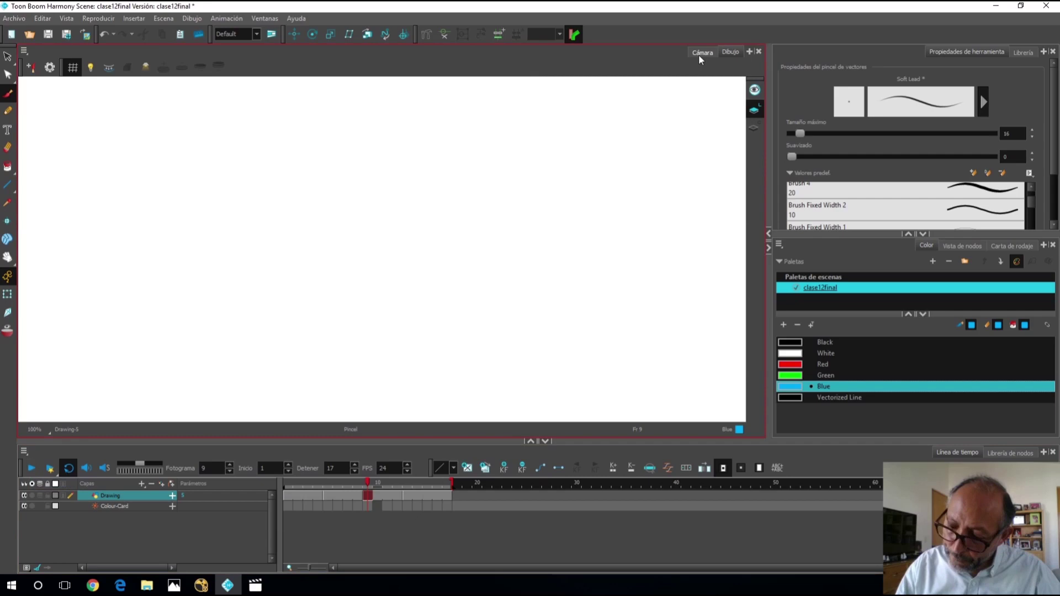
click(73, 67)
click(32, 470)
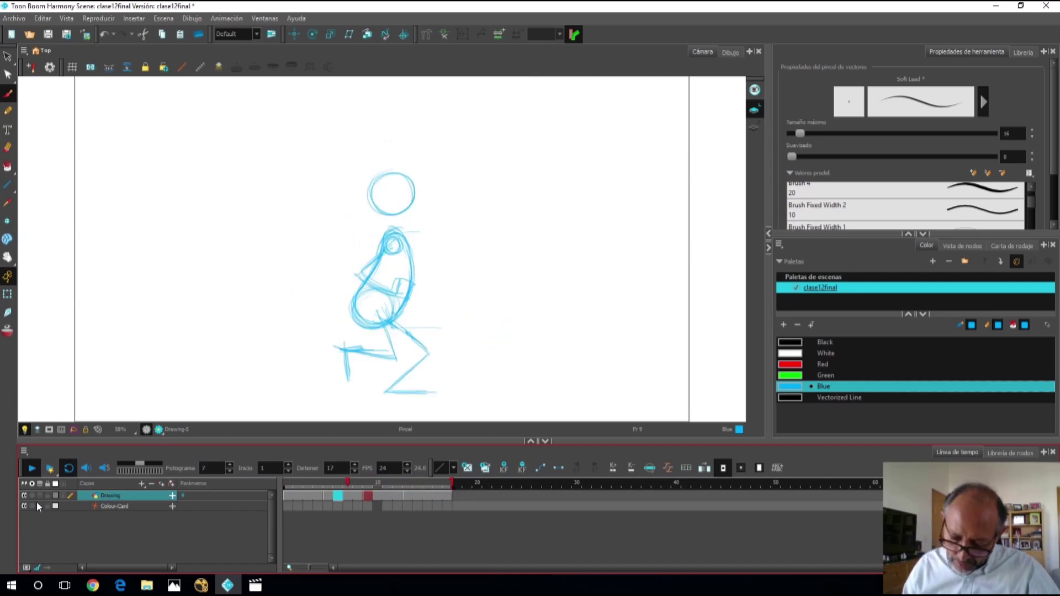
click(32, 470)
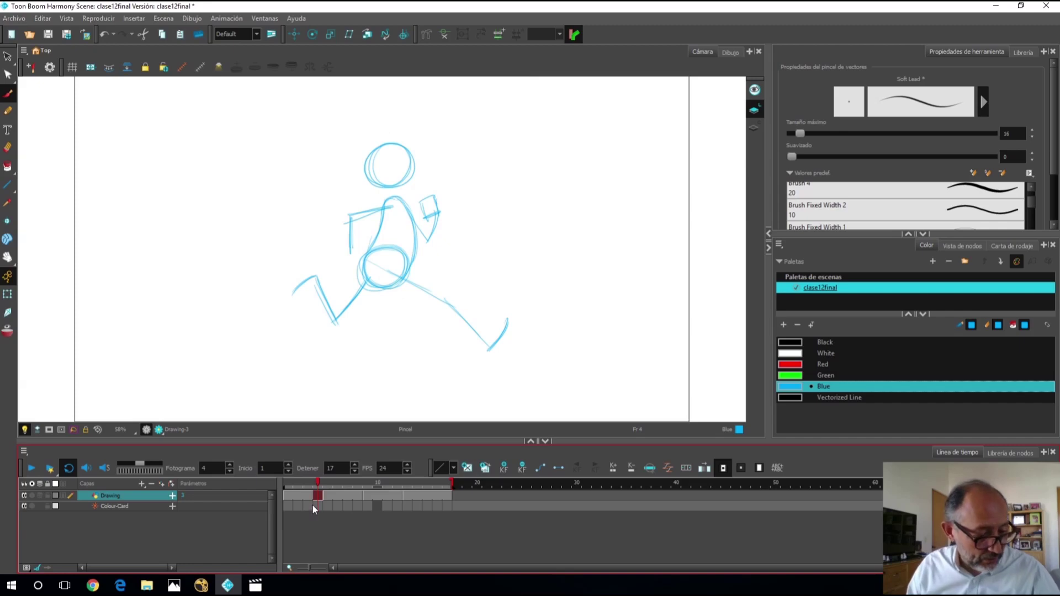
- Extend both stride drawings to six frames each and replay the loop with the stop frame set to 21
key(plus)
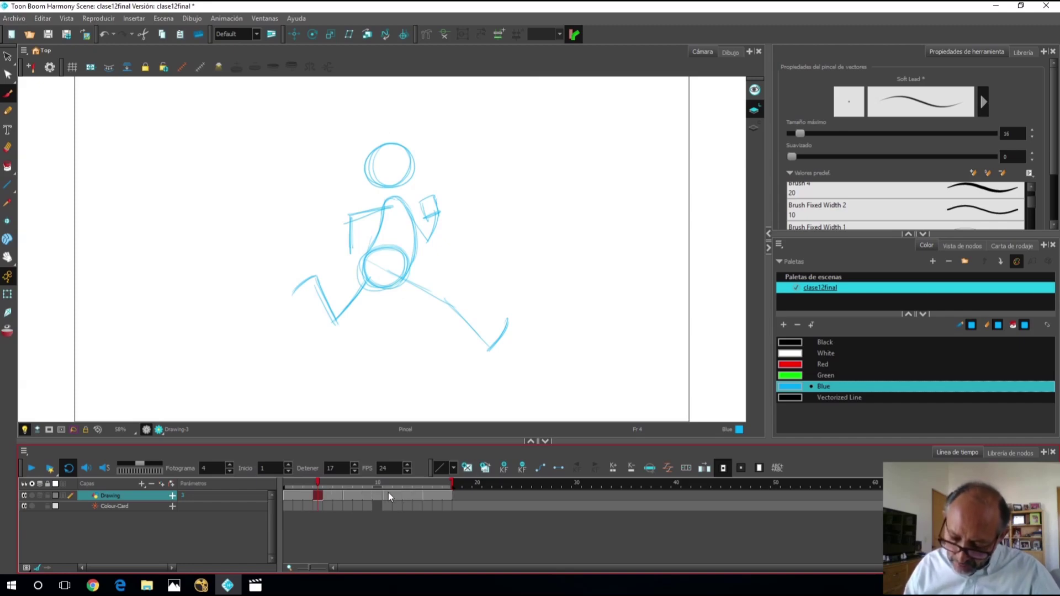
click(388, 497)
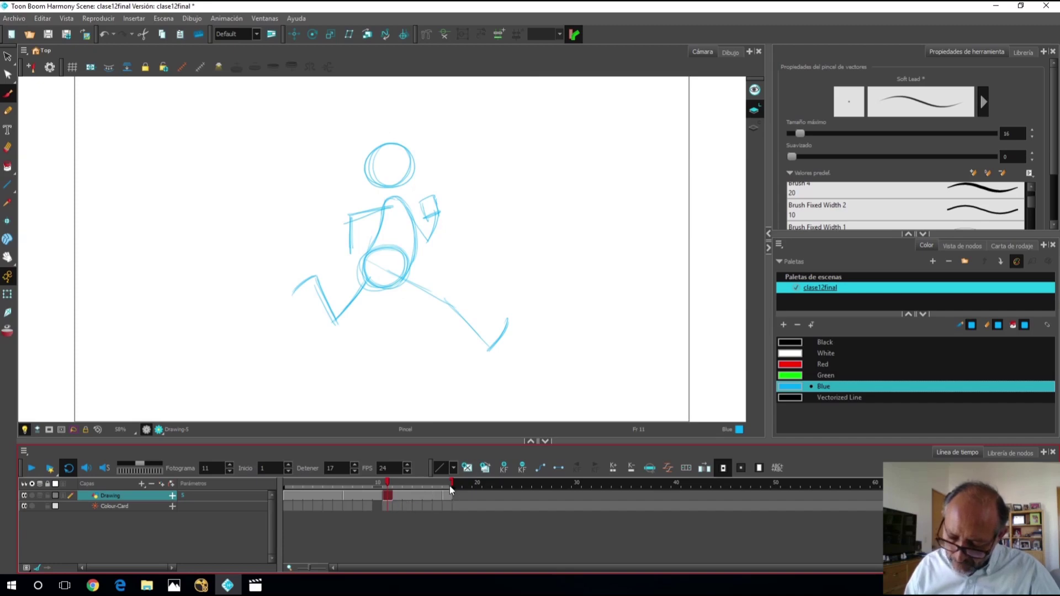
drag(448, 484, 486, 484)
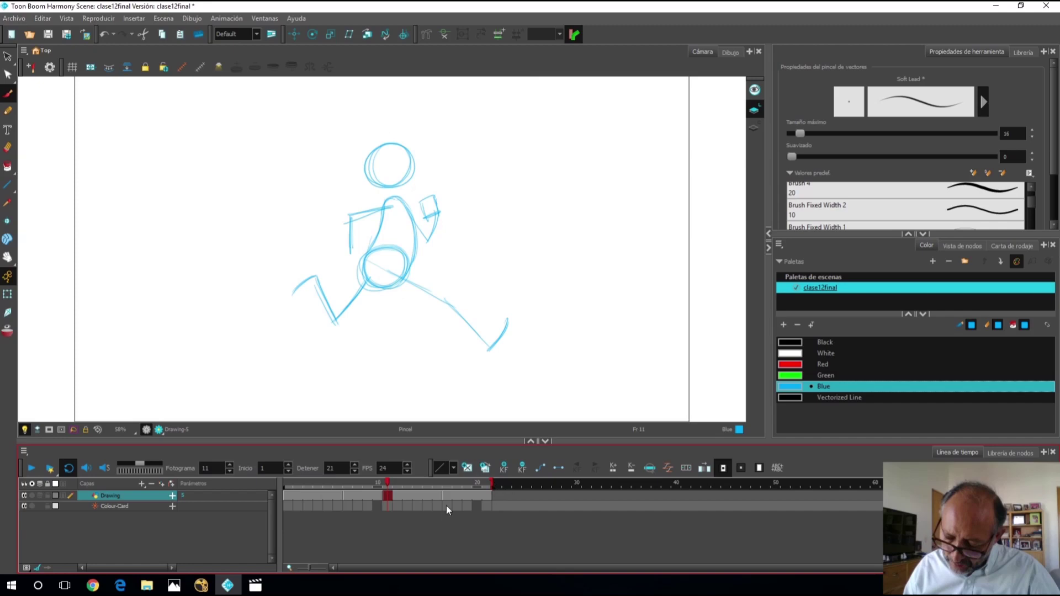
click(30, 469)
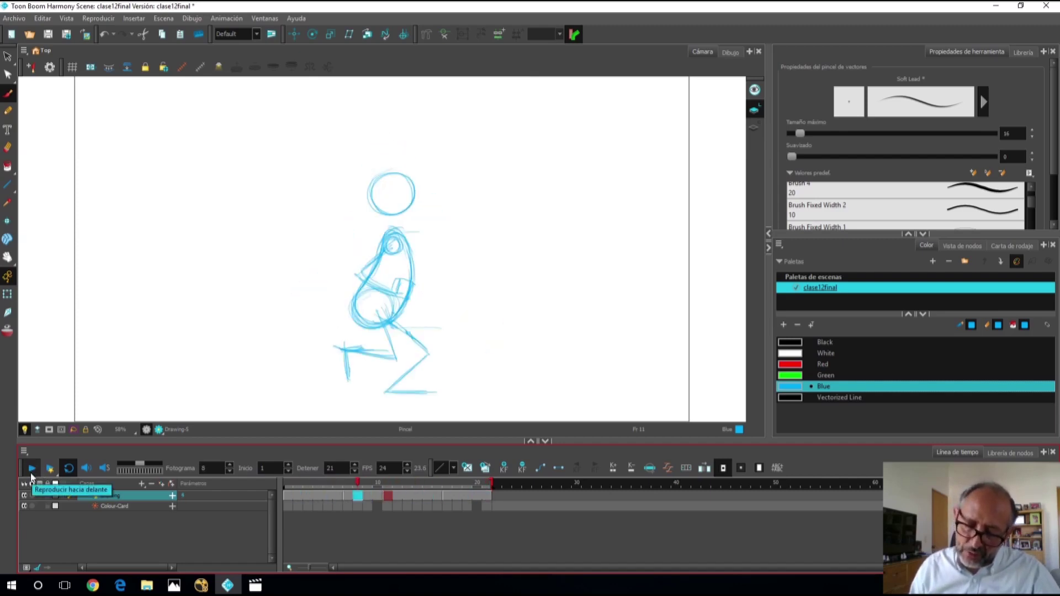
click(30, 469)
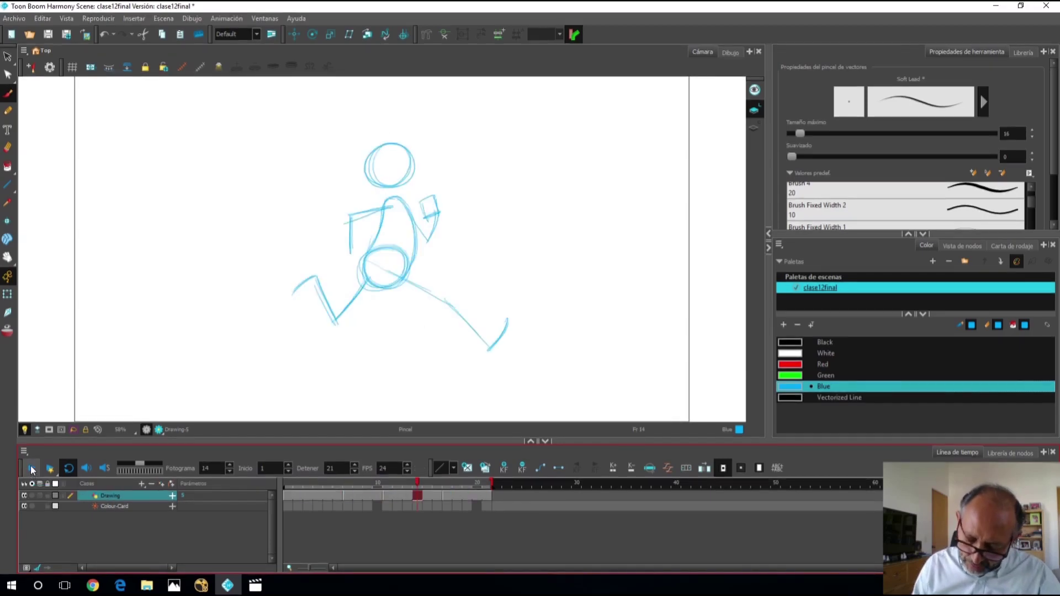
- Shorten the crouching pose at frame 7 to two frames and shift the following drawings back to start at frame 9
click(376, 495)
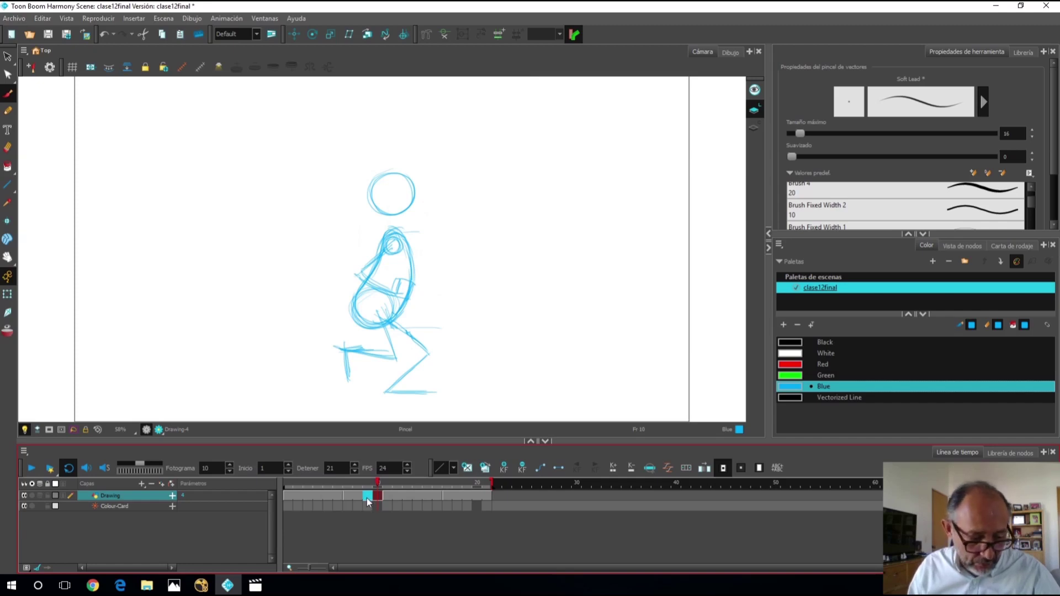
key(Delete)
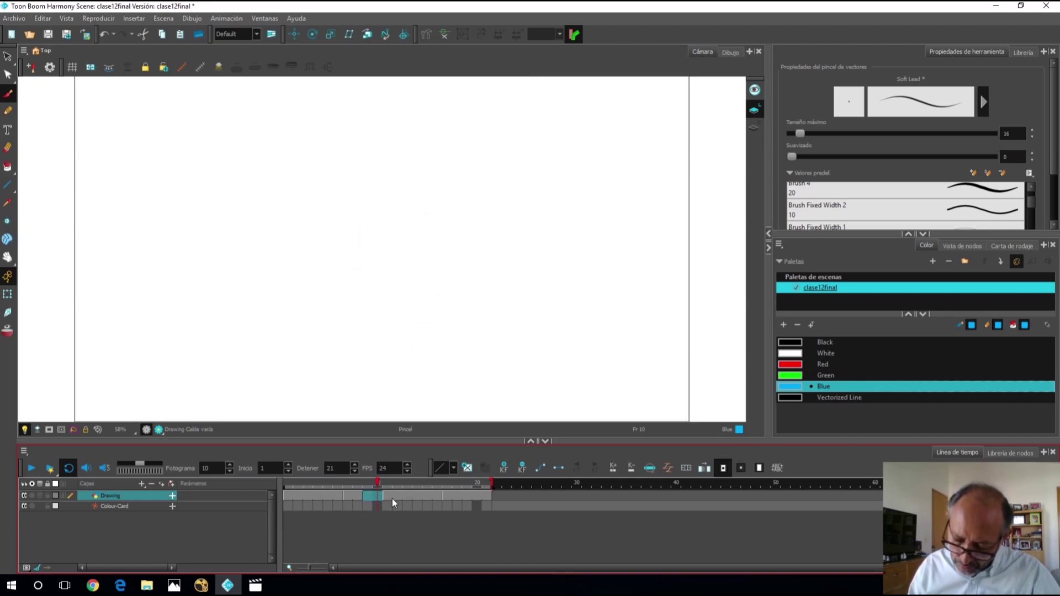
drag(385, 496, 486, 497)
drag(387, 496, 368, 495)
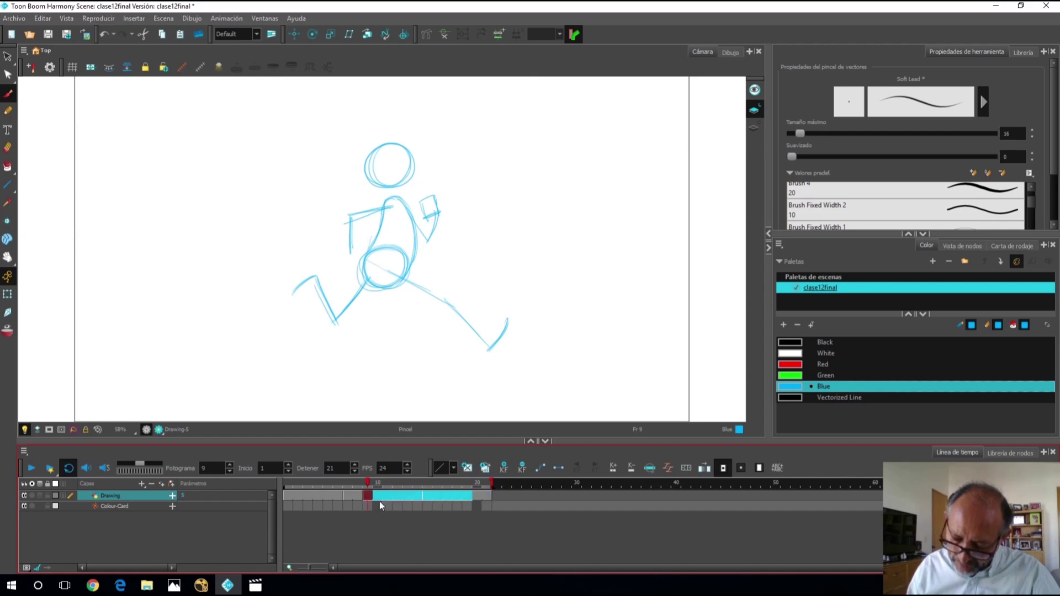
click(426, 495)
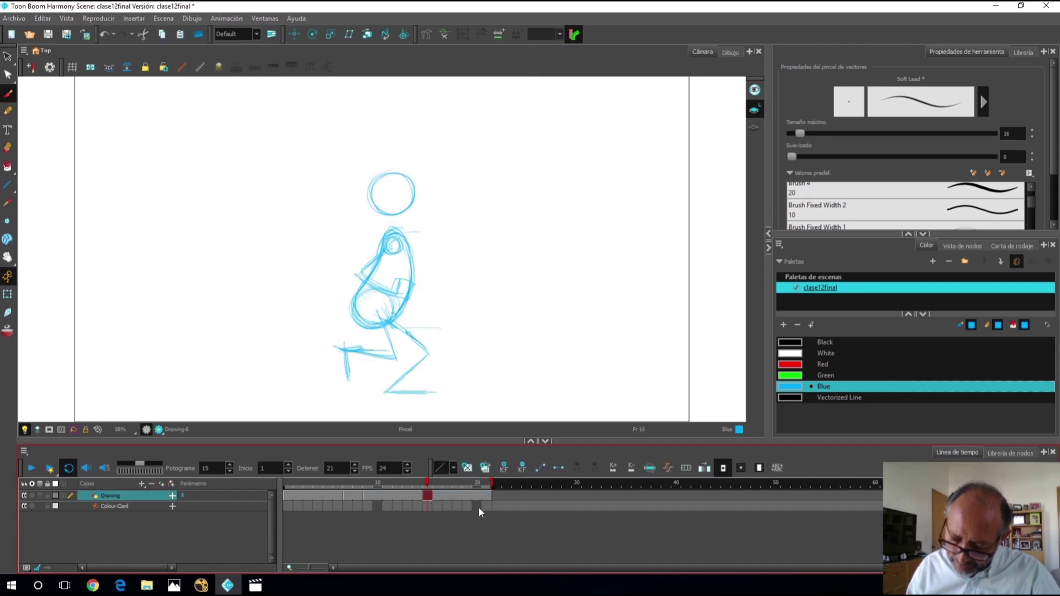
click(348, 495)
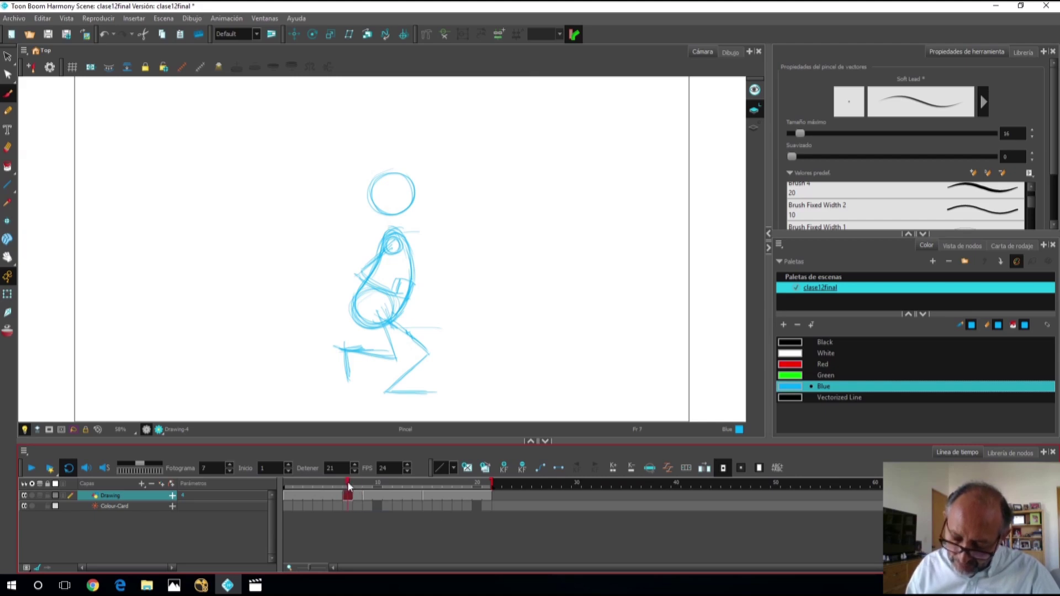
- Clear the exposures of the last crouching drawing from frame 17 to frame 21
click(429, 493)
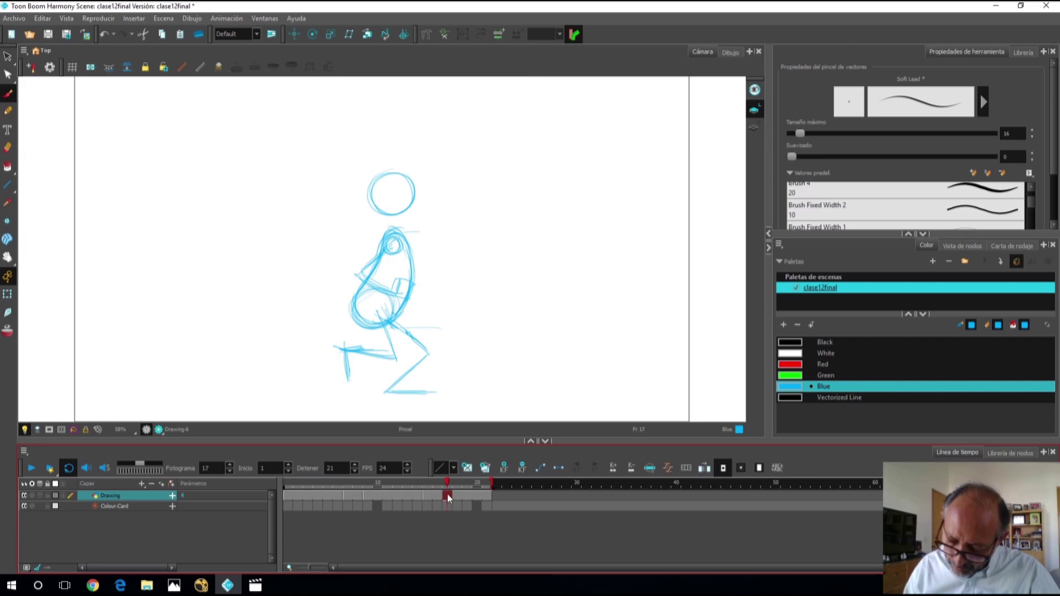
drag(484, 495, 467, 494)
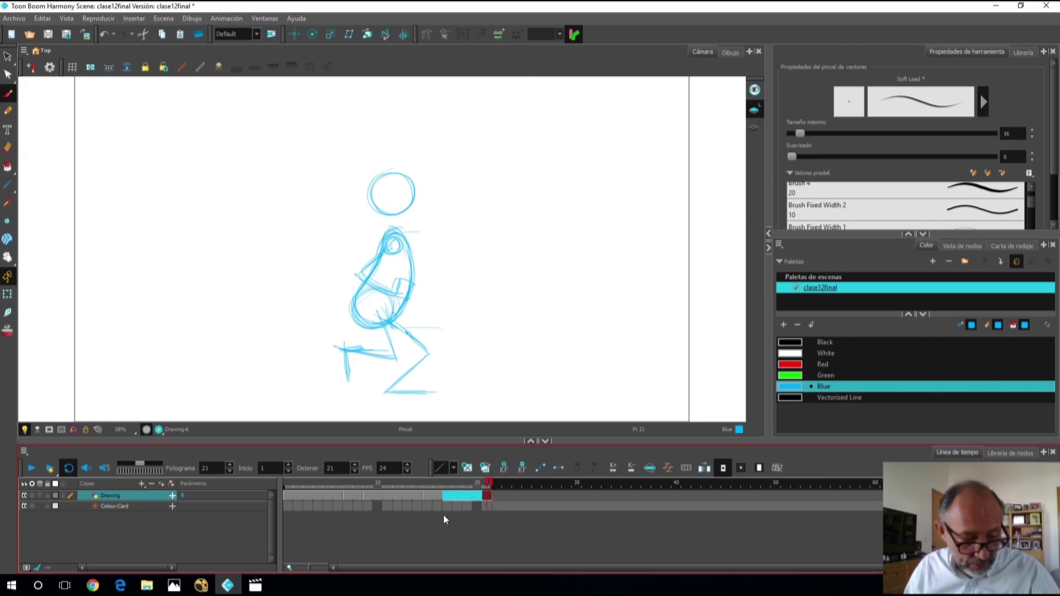
key(Delete)
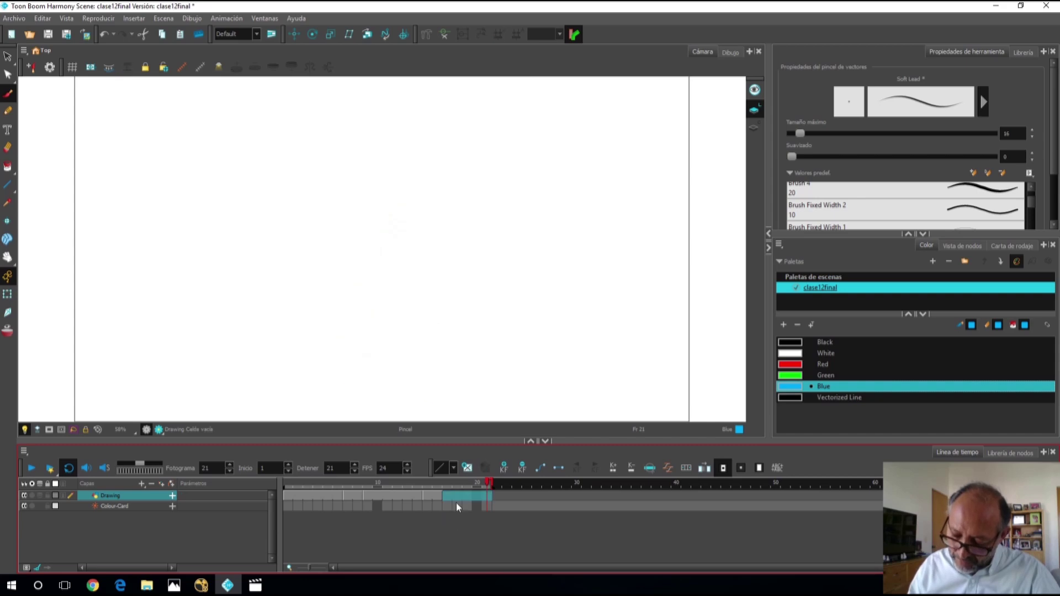
- Set the playback stop frame to 16 and play the shortened run loop
drag(489, 482, 417, 487)
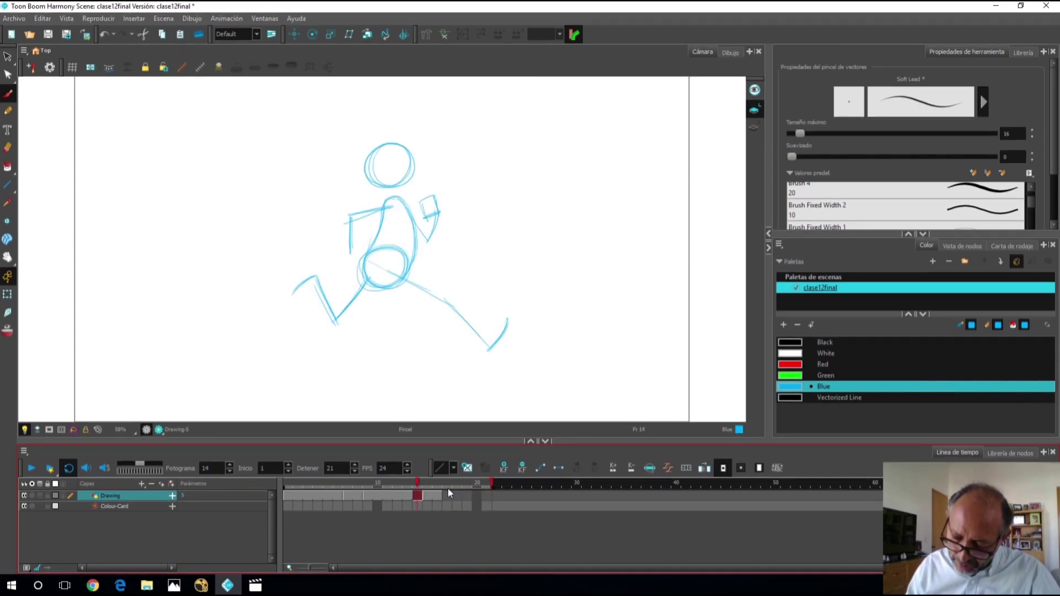
drag(490, 482, 442, 485)
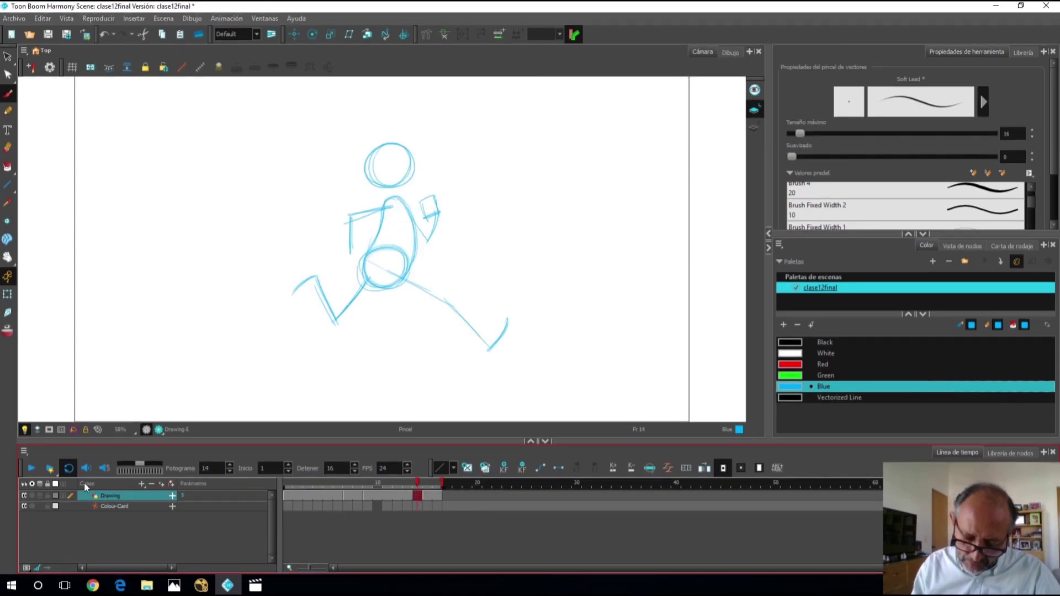
click(31, 468)
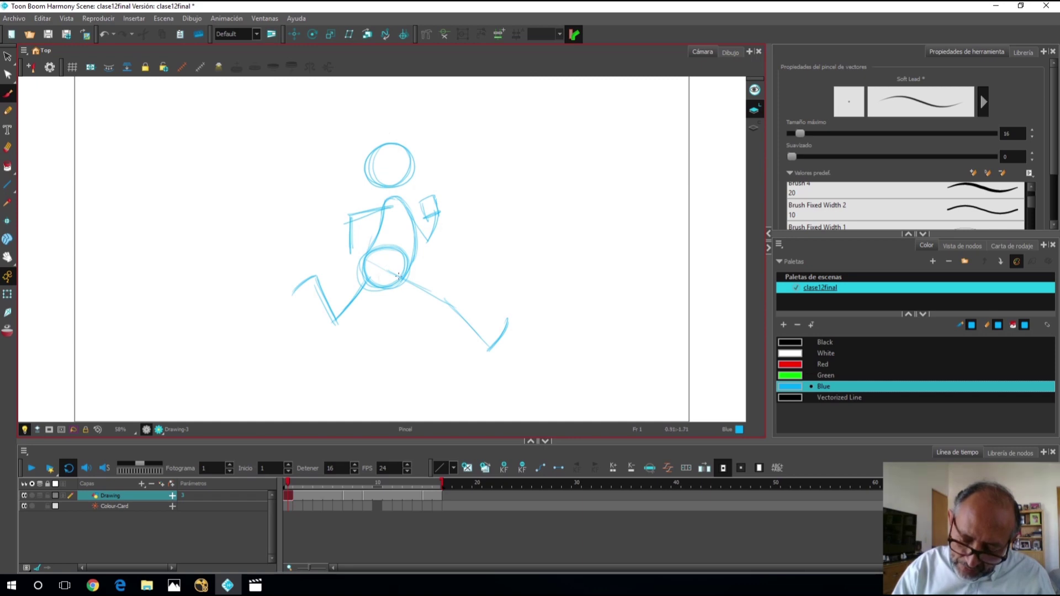
- On the frame 1 stride pose, sketch a hip joint circle and outline the leading leg's thigh, calf and foot
drag(392, 266, 379, 280)
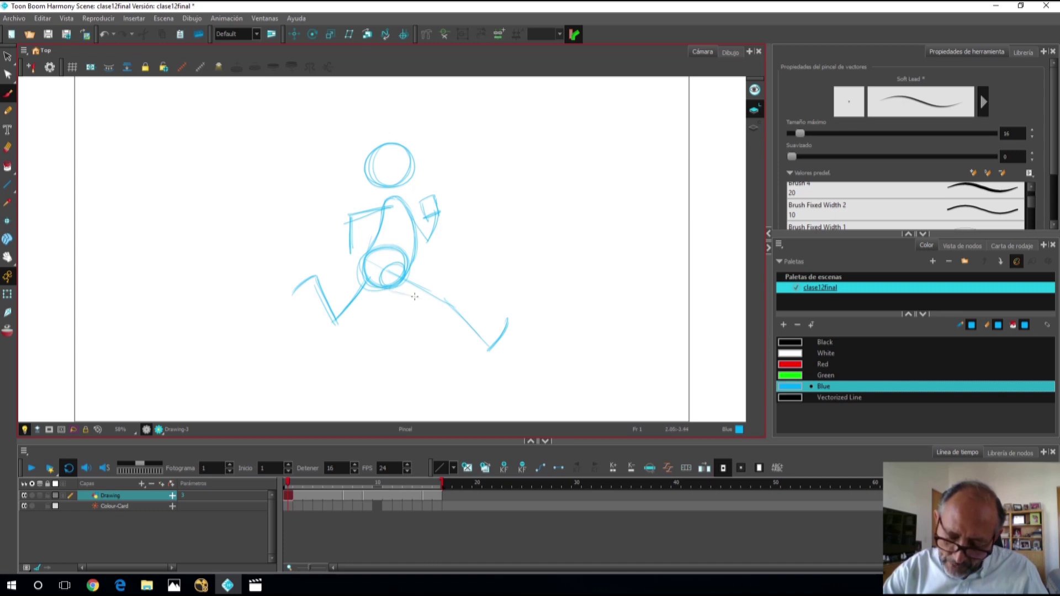
drag(410, 272, 444, 294)
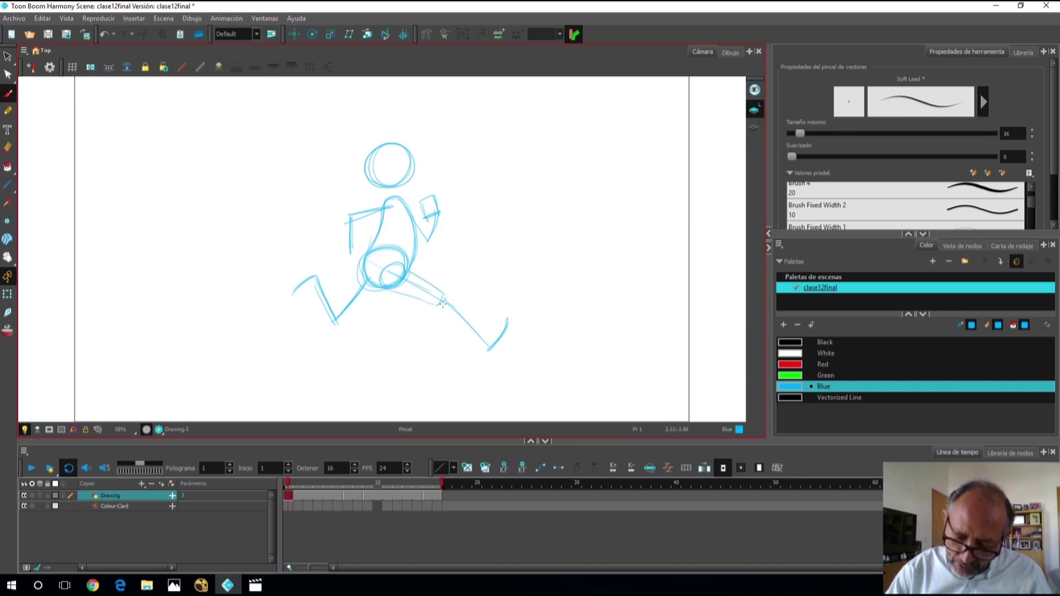
mouse_move(442, 316)
mouse_down()
mouse_move(475, 338)
mouse_move(449, 299)
mouse_move(484, 347)
mouse_move(485, 330)
mouse_move(504, 314)
mouse_up()
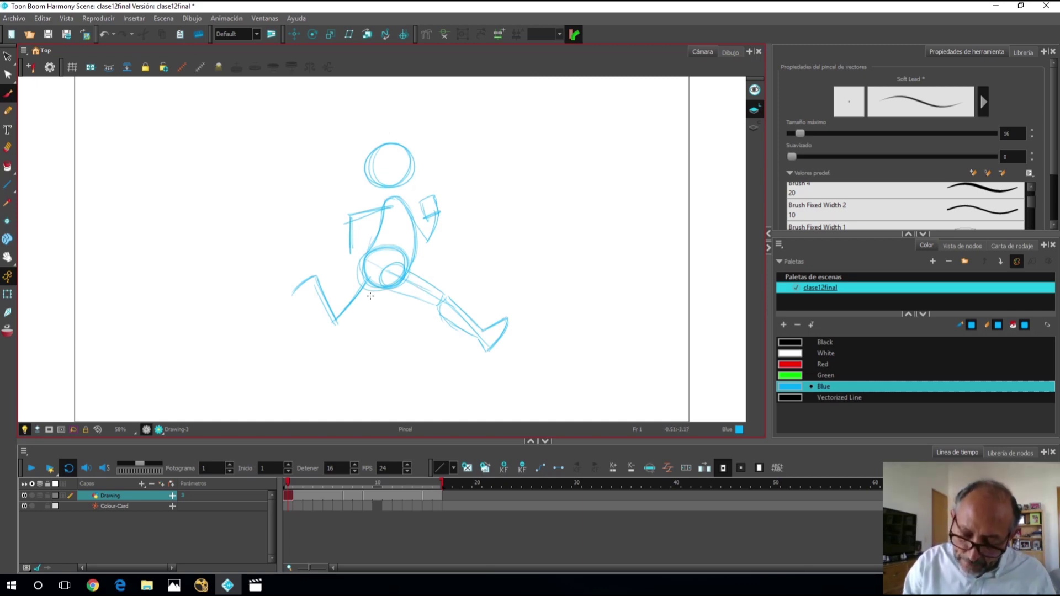
- Outline the trailing leg's thigh, calf and foot on the frame 1 stride pose
drag(377, 288, 341, 324)
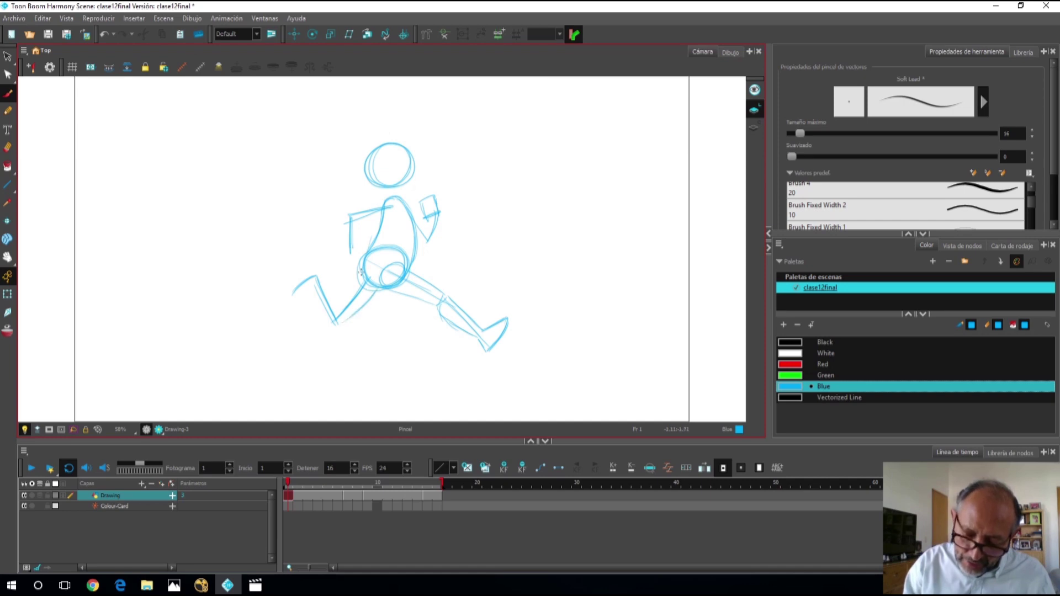
mouse_move(359, 271)
mouse_down()
mouse_move(342, 285)
mouse_move(341, 324)
mouse_up()
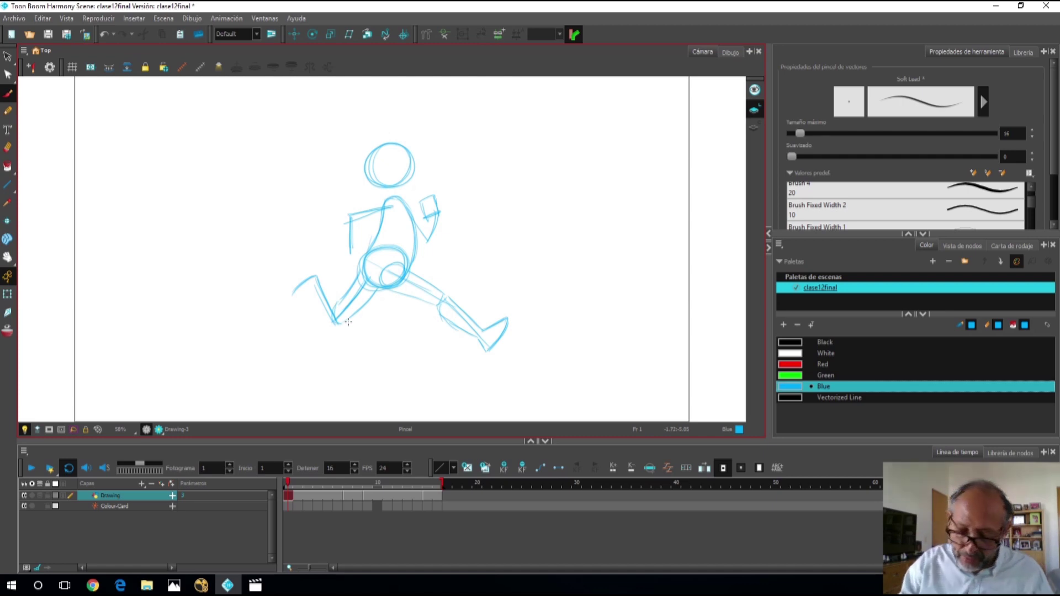
mouse_move(321, 277)
mouse_down()
mouse_move(334, 295)
mouse_move(313, 288)
mouse_move(328, 316)
mouse_move(312, 287)
mouse_move(332, 319)
mouse_move(313, 289)
mouse_move(284, 294)
mouse_move(302, 276)
mouse_move(277, 300)
mouse_up()
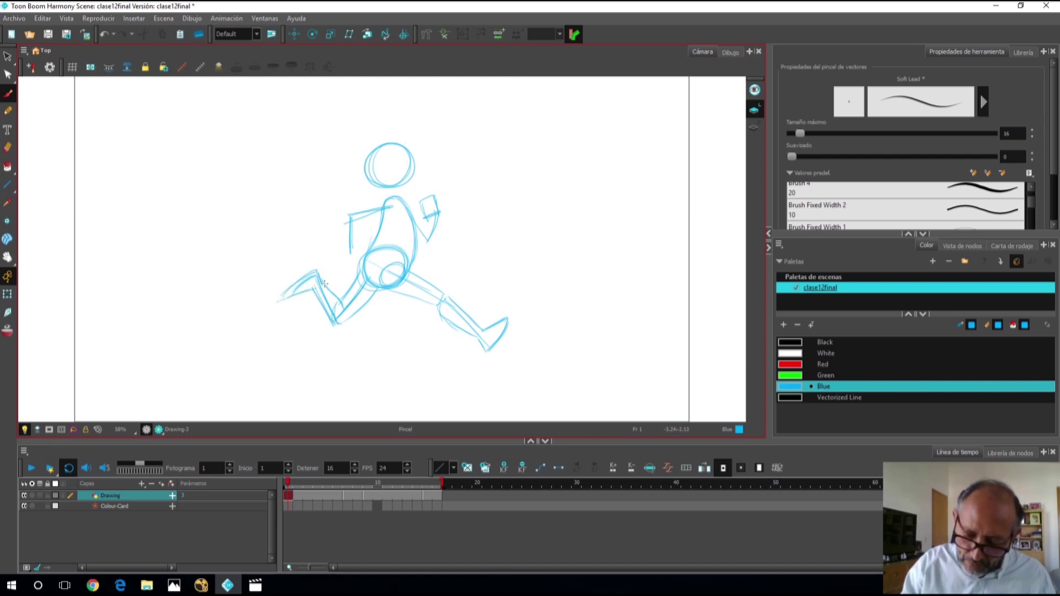
mouse_move(319, 282)
mouse_down()
mouse_move(334, 313)
mouse_move(284, 293)
mouse_move(279, 302)
mouse_move(316, 288)
mouse_move(283, 299)
mouse_move(313, 281)
mouse_up()
drag(332, 320, 359, 304)
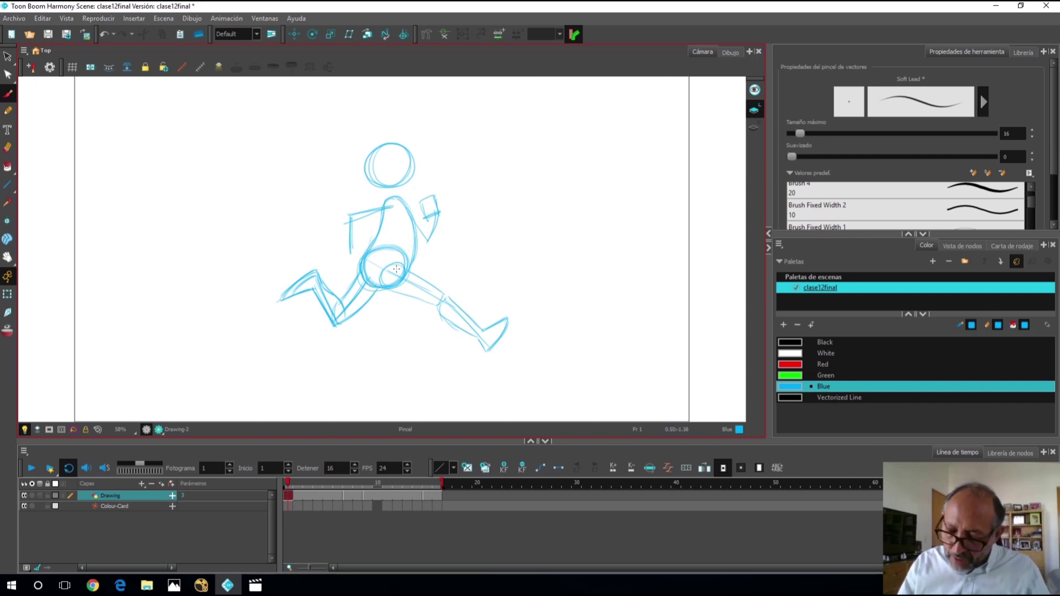
- Erase the construction lines inside the stride pose's pelvis and retouch the pelvis outline with the brush
key(e)
drag(394, 271, 371, 270)
key(alt+b)
drag(380, 263, 376, 261)
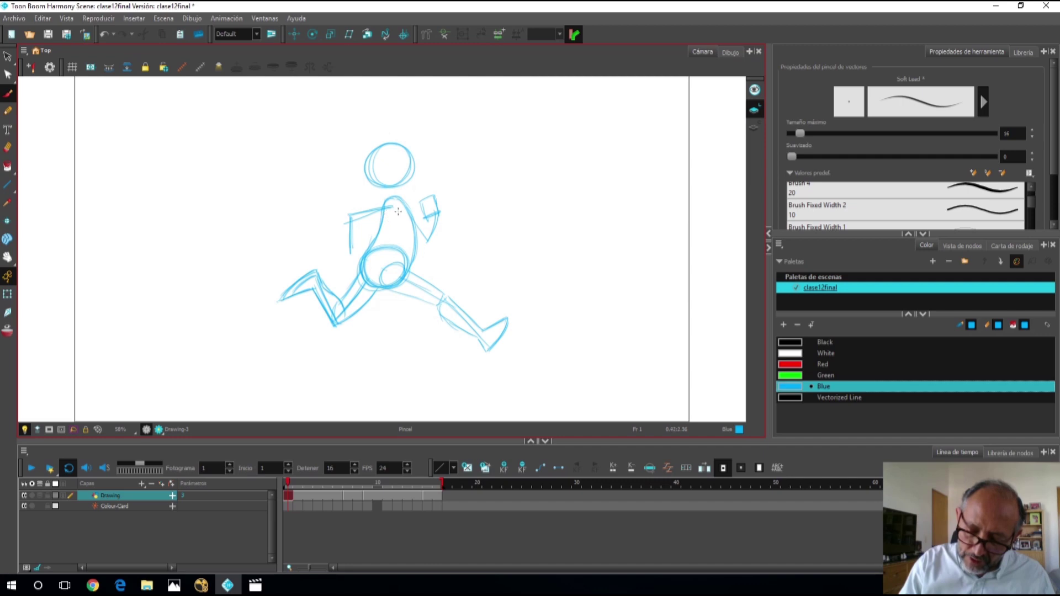
- Sketch the shoulder joint circle and outline the rear arm's upper arm, forearm and hand on the stride pose
mouse_move(387, 206)
mouse_down()
mouse_move(397, 203)
mouse_move(394, 215)
mouse_move(349, 213)
mouse_move(366, 222)
mouse_move(356, 251)
mouse_move(359, 240)
mouse_up()
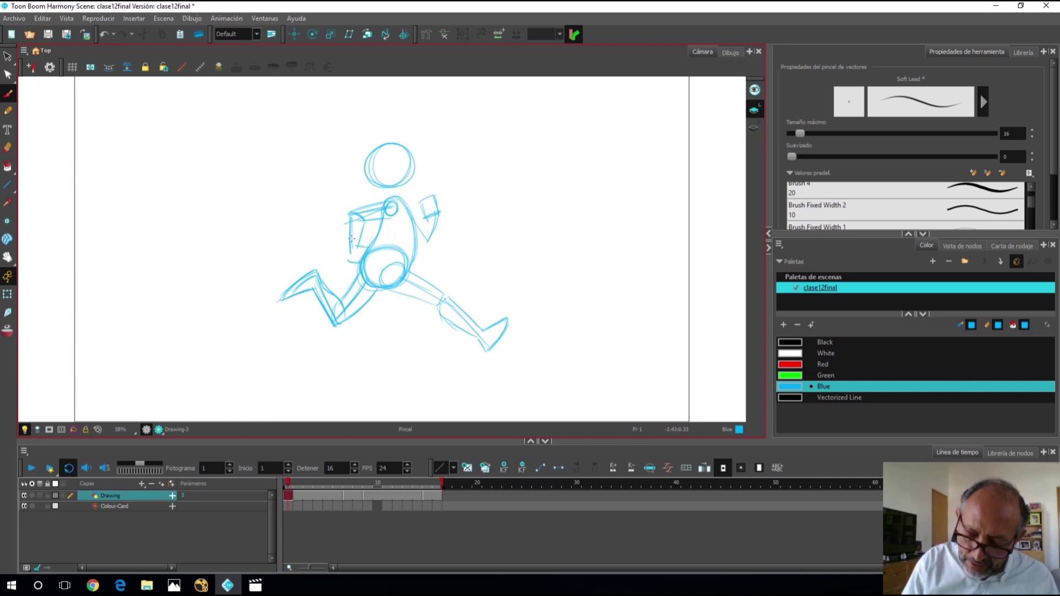
mouse_move(346, 217)
mouse_down()
mouse_move(341, 253)
mouse_move(357, 219)
mouse_move(349, 251)
mouse_move(363, 227)
mouse_move(352, 258)
mouse_up()
key(alt+e)
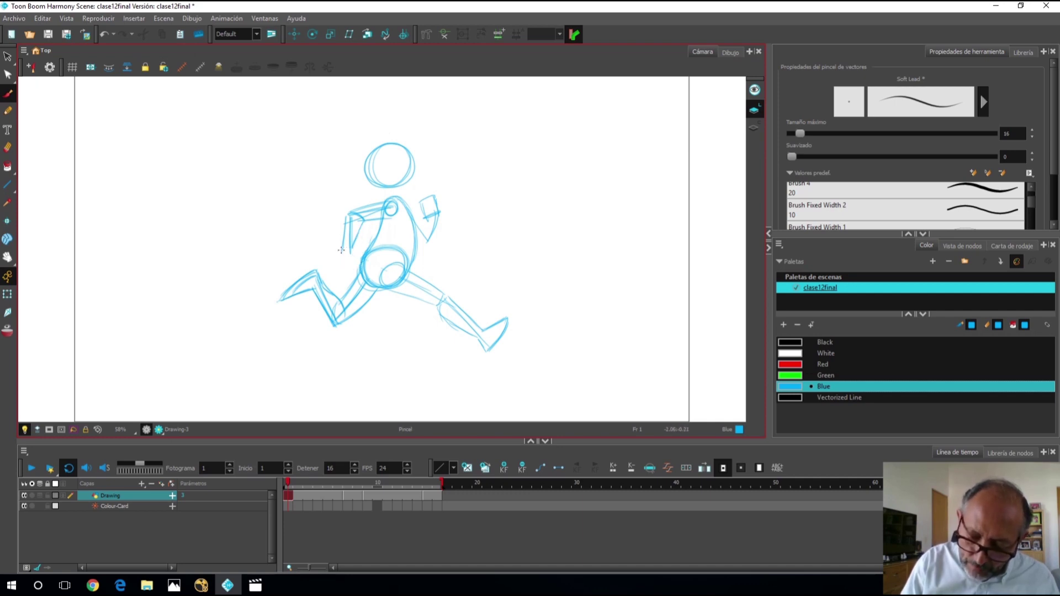
mouse_move(358, 248)
mouse_down()
mouse_move(353, 265)
mouse_move(363, 259)
mouse_move(348, 265)
mouse_up()
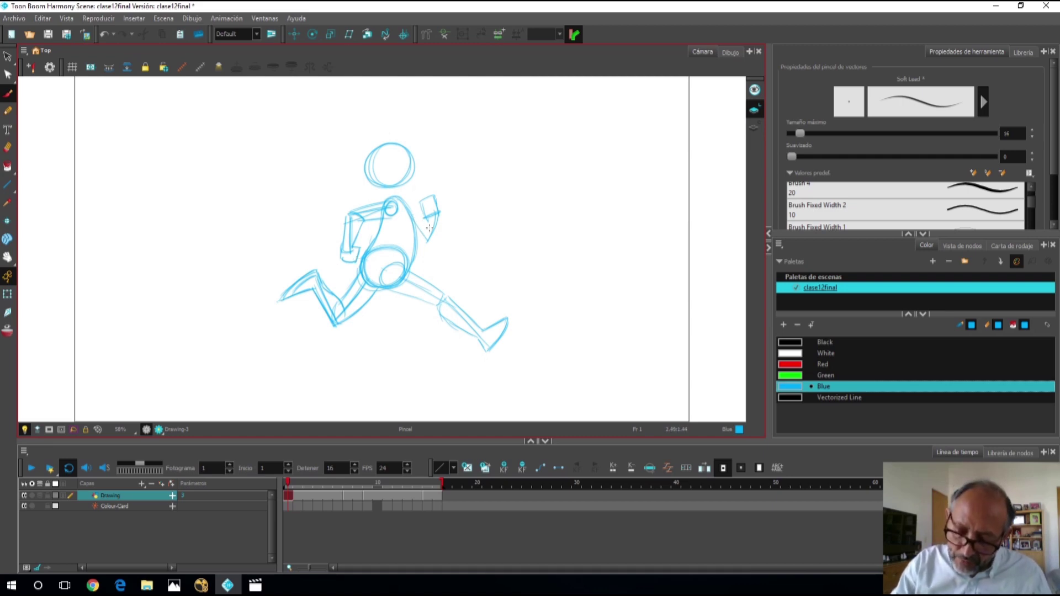
- Outline the forward arm's forearm, elbow and fist on the stride pose
mouse_move(424, 229)
mouse_down()
mouse_move(429, 244)
mouse_move(438, 219)
mouse_up()
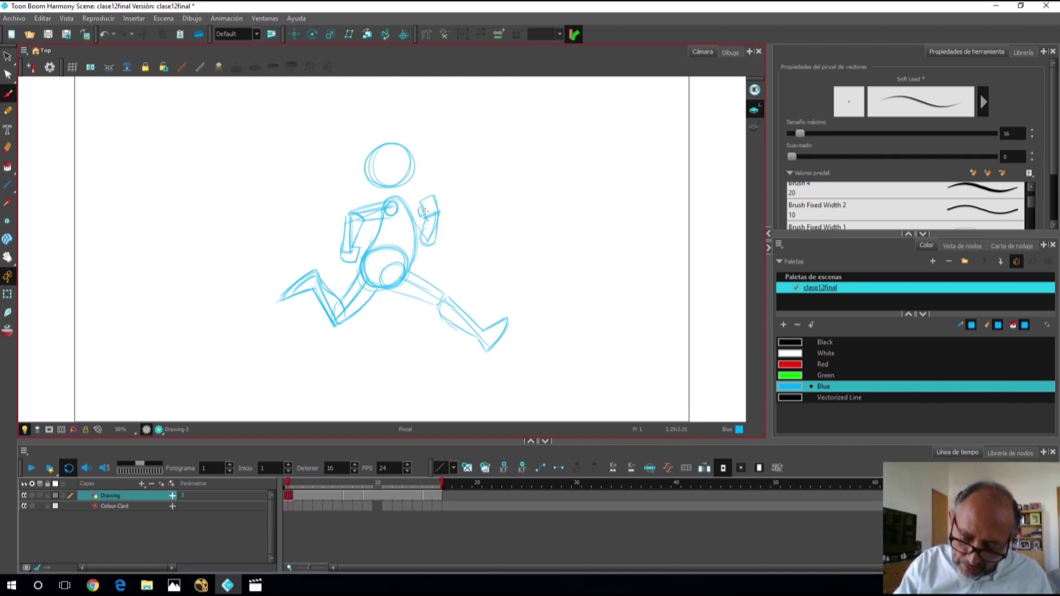
drag(439, 212, 436, 227)
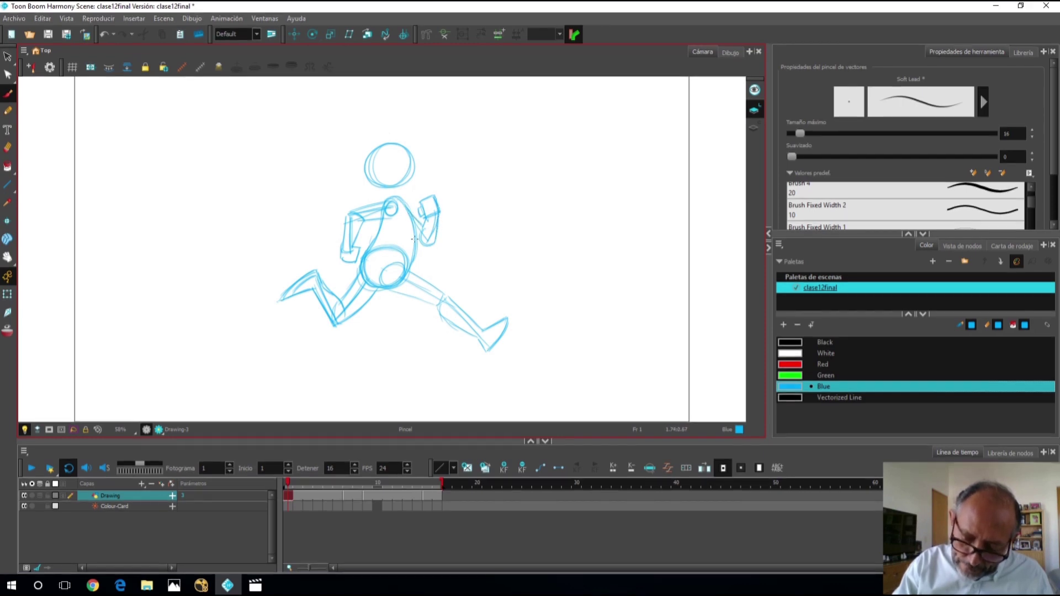
drag(417, 241, 431, 248)
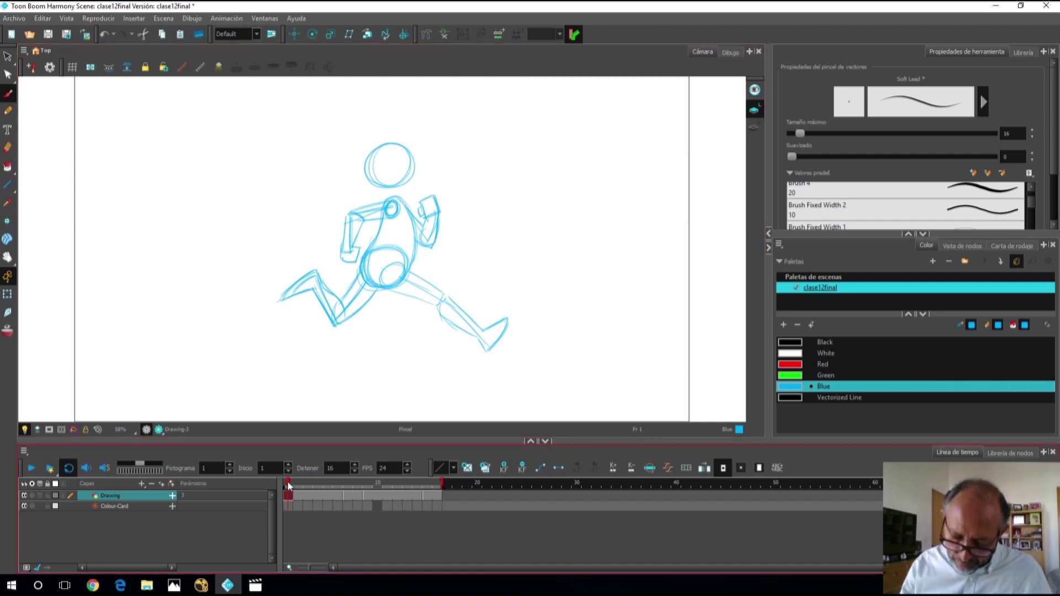
- Sketch a hip joint circle inside the pelvis of the crouching pose at frame 7
drag(288, 485, 344, 489)
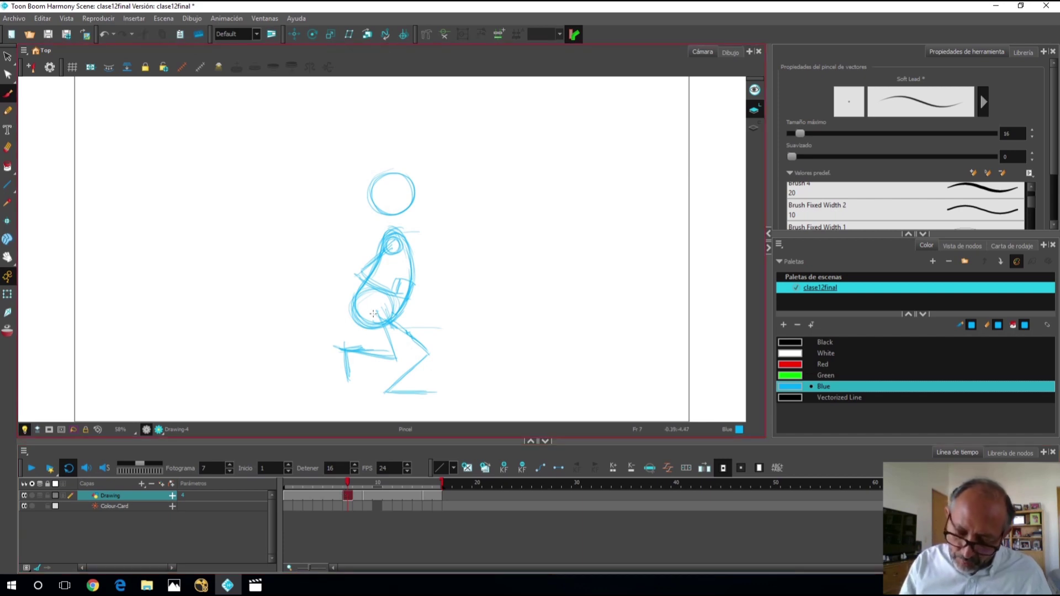
mouse_move(368, 307)
mouse_down()
mouse_move(381, 308)
mouse_move(362, 324)
mouse_up()
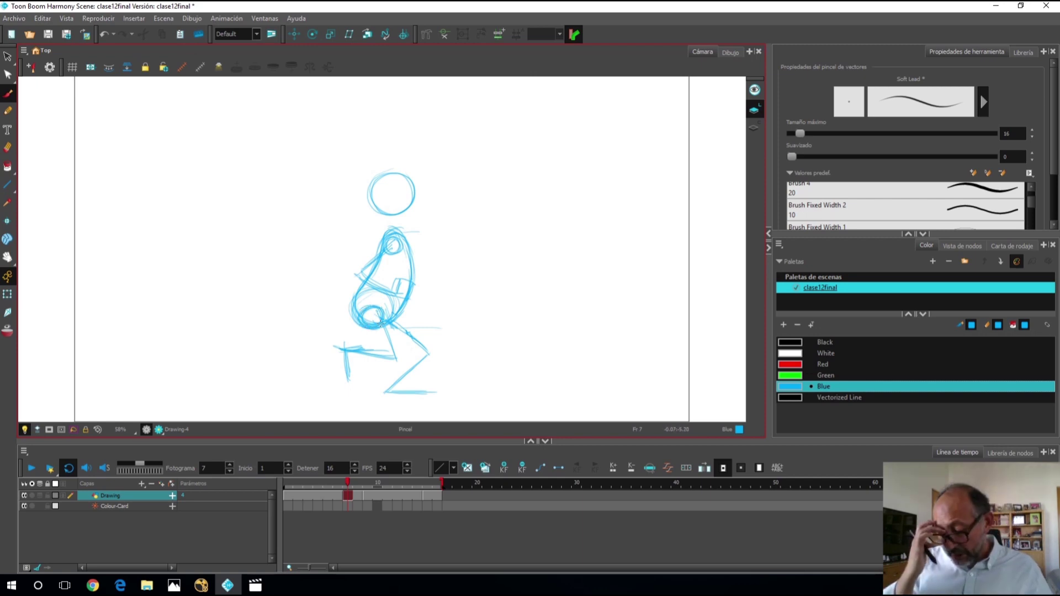
- Flip between the stride drawing and the crouching drawing at frame 7 to compare the hip and leg positions
click(335, 485)
click(346, 485)
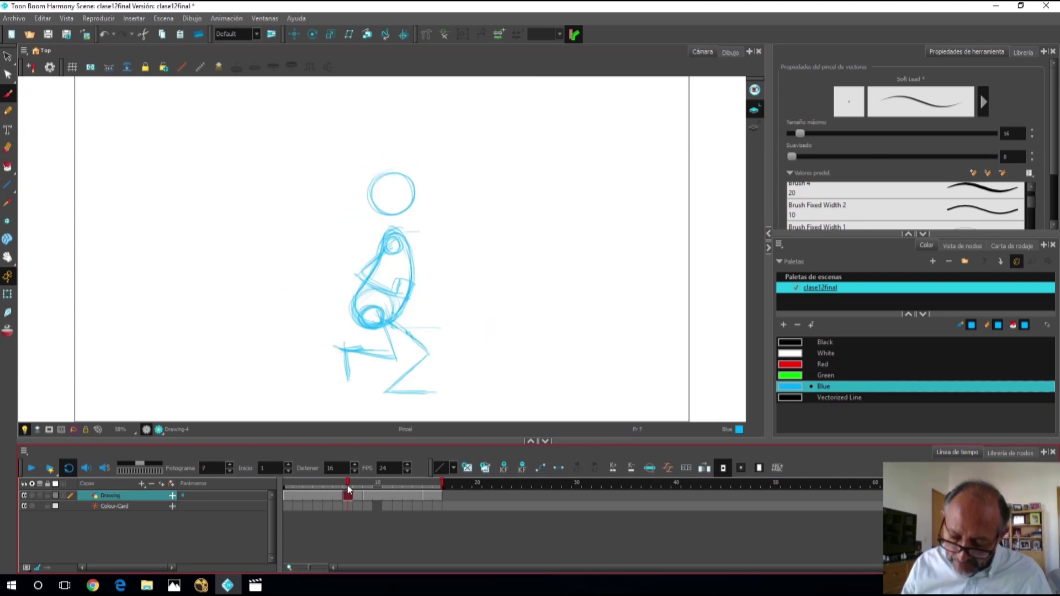
click(343, 486)
click(348, 487)
click(338, 486)
click(348, 486)
click(342, 486)
click(348, 486)
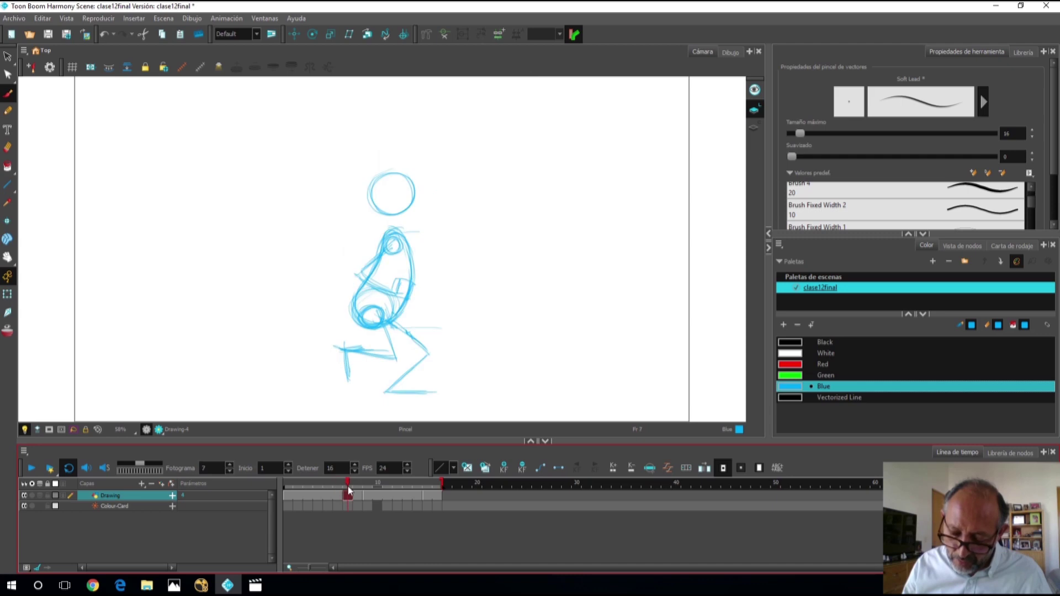
click(338, 486)
click(348, 486)
click(328, 486)
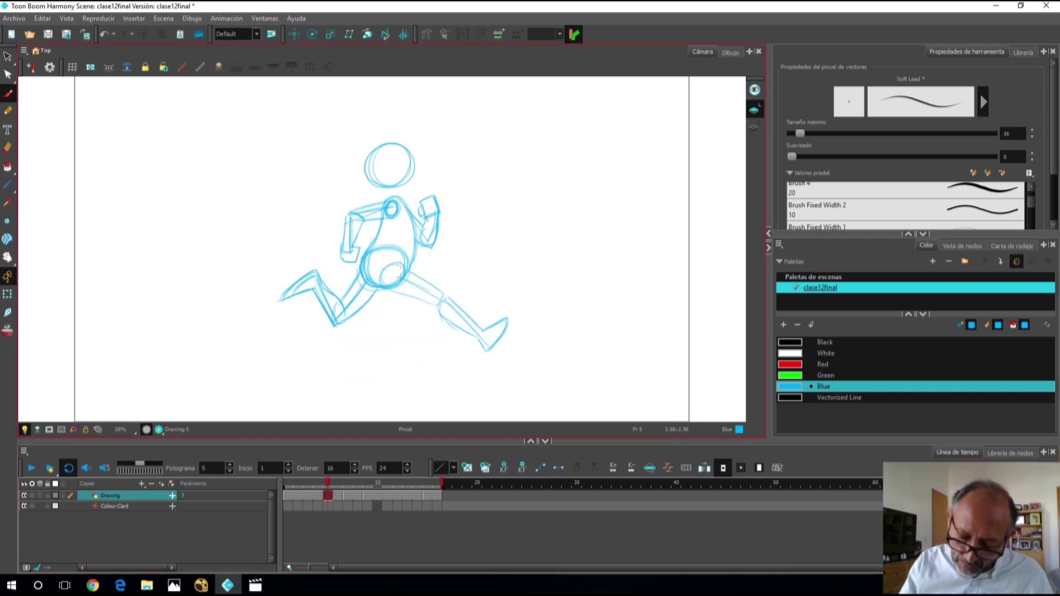
click(345, 485)
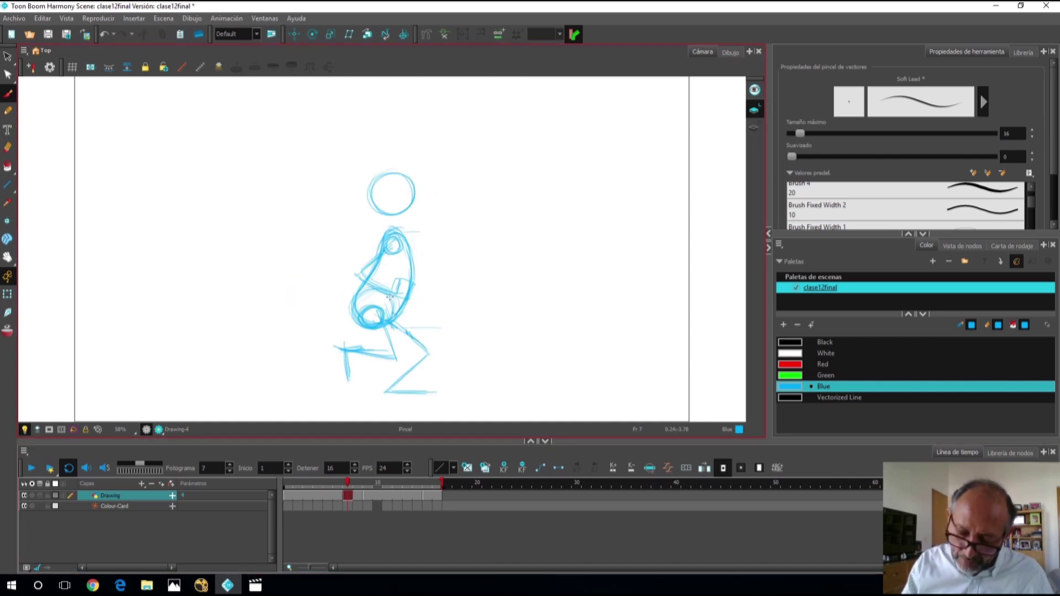
- Redraw the crouching pose's hip joint circle larger and slightly forward, and outline the thigh below it at frame 7
mouse_move(383, 313)
mouse_down()
mouse_move(366, 325)
mouse_move(362, 308)
mouse_move(387, 306)
mouse_move(365, 325)
mouse_move(384, 314)
mouse_move(359, 306)
mouse_move(391, 330)
mouse_move(389, 320)
mouse_move(396, 362)
mouse_up()
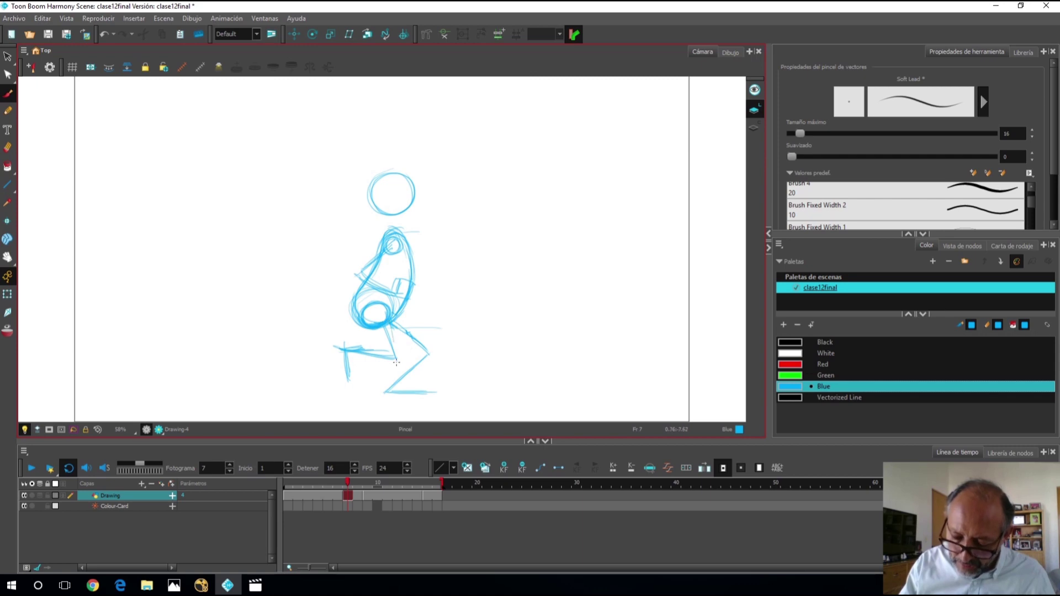
drag(391, 324, 395, 362)
drag(365, 329, 377, 346)
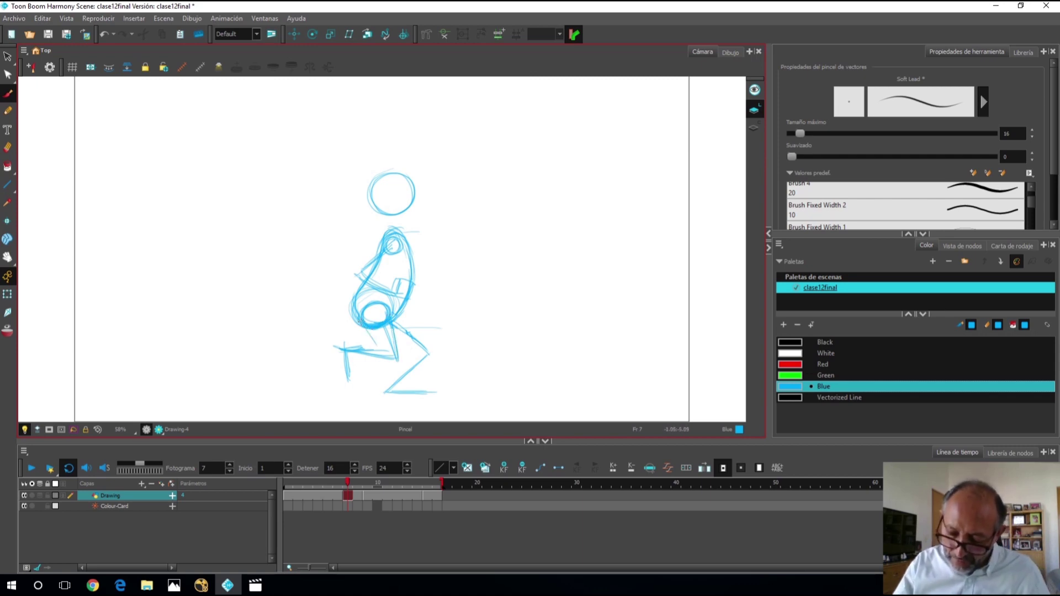
- Erase the new thigh strokes from the crouching pose and return to the stride drawing at frame 6 for comparison
key(alt+e)
mouse_move(379, 349)
mouse_down()
mouse_move(361, 330)
mouse_move(392, 334)
mouse_move(397, 358)
mouse_move(395, 327)
mouse_up()
key(alt+b)
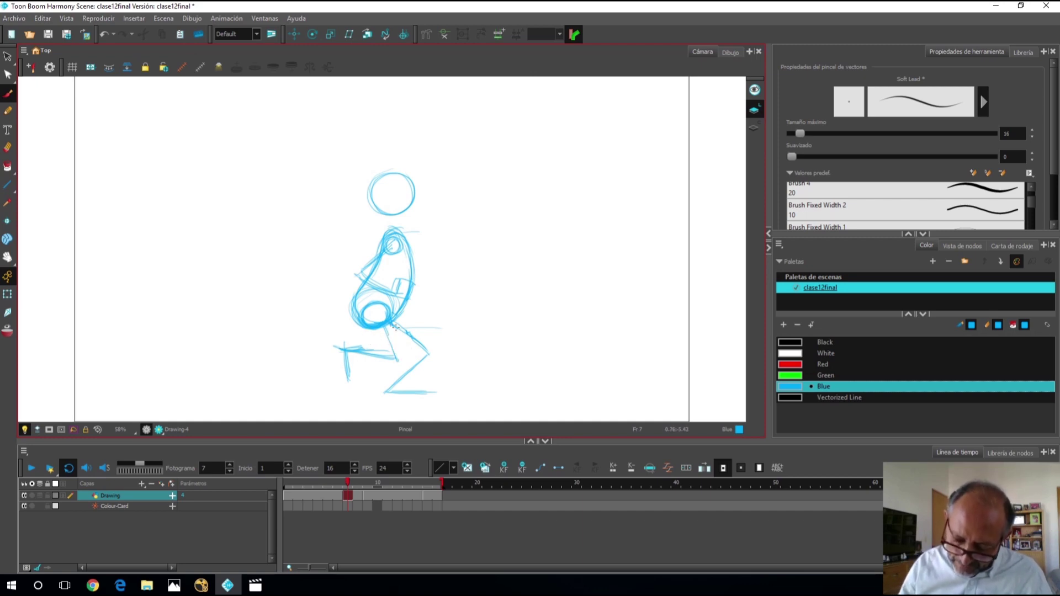
click(338, 484)
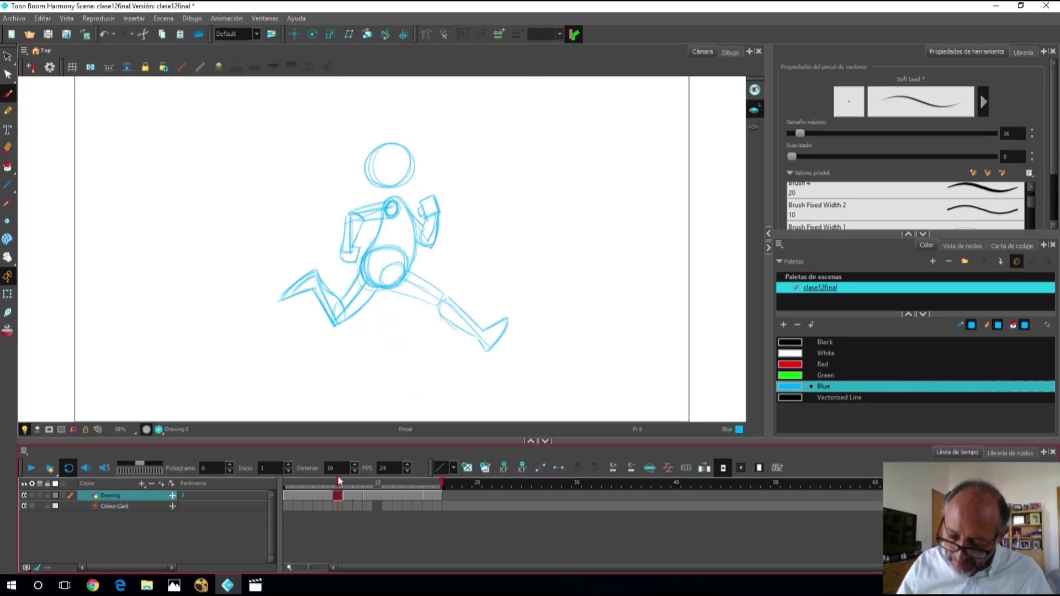
- Give volume to the front leg of the crouching pose at frame 7, outlining the thigh, shin and foot
click(346, 485)
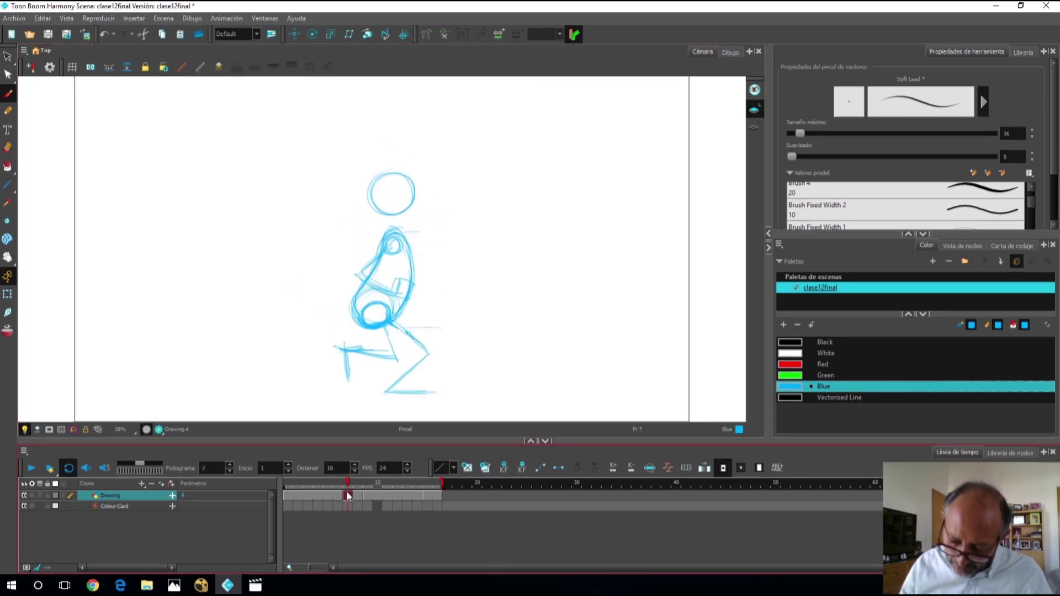
mouse_move(383, 337)
mouse_down()
mouse_move(402, 325)
mouse_move(418, 339)
mouse_move(402, 321)
mouse_move(425, 347)
mouse_up()
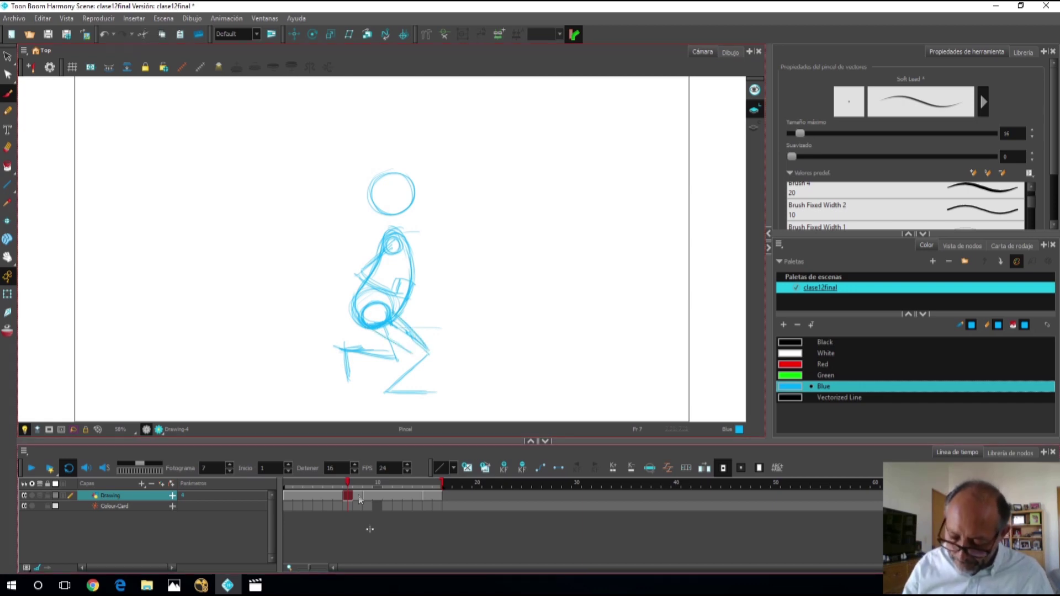
drag(339, 482, 350, 484)
mouse_move(412, 352)
mouse_down()
mouse_move(382, 389)
mouse_move(402, 382)
mouse_move(422, 393)
mouse_move(402, 391)
mouse_up()
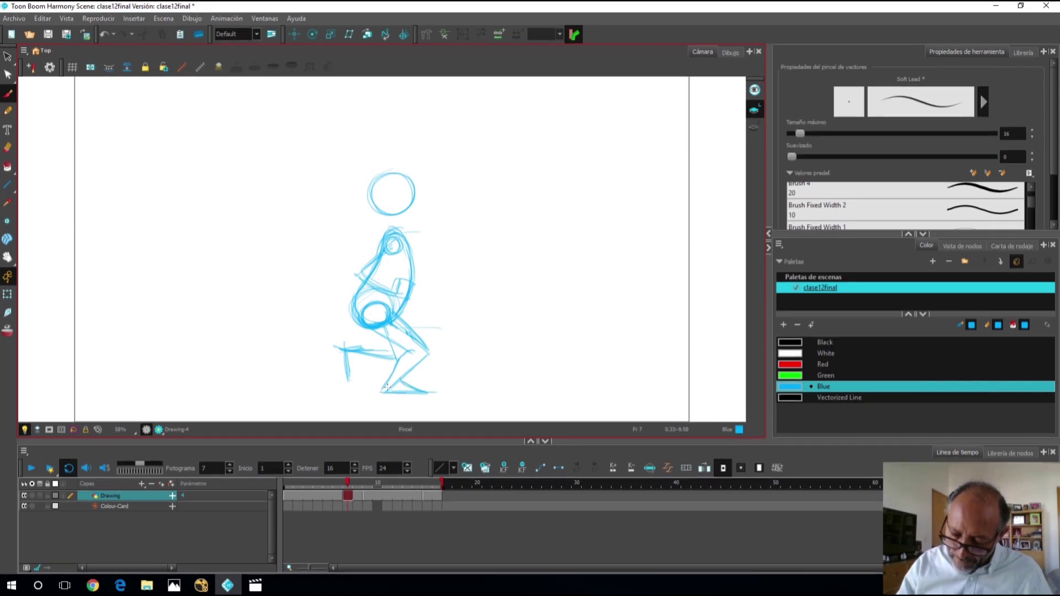
- Clean up the overlapping strokes inside the front thigh and reinforce the hip circle and the rear thigh's start
mouse_move(393, 327)
mouse_down()
mouse_move(419, 350)
mouse_move(398, 333)
mouse_up()
drag(389, 334, 391, 331)
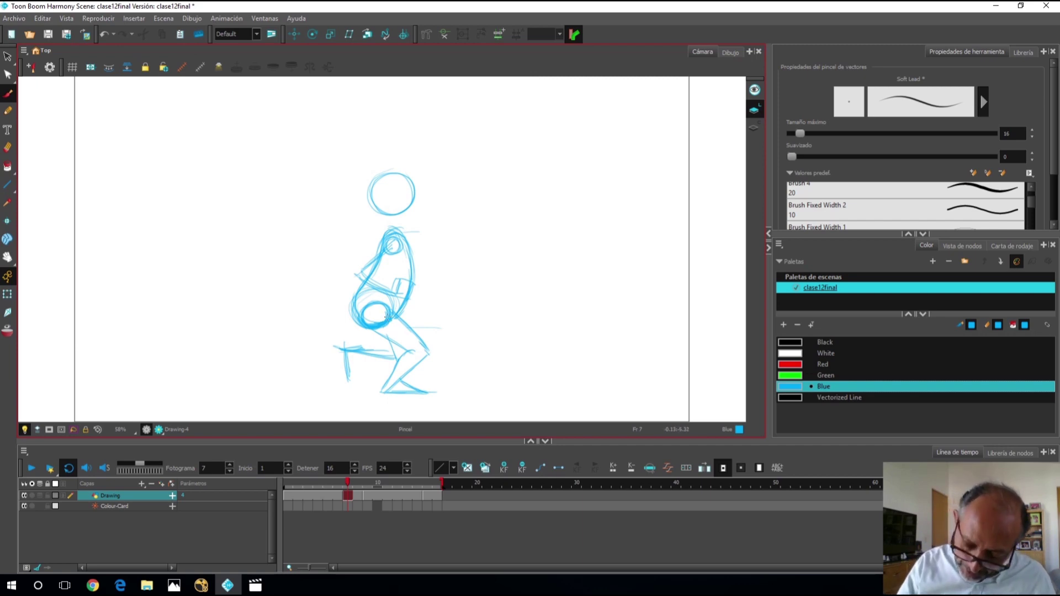
mouse_move(370, 307)
mouse_down()
mouse_move(390, 319)
mouse_move(392, 339)
mouse_up()
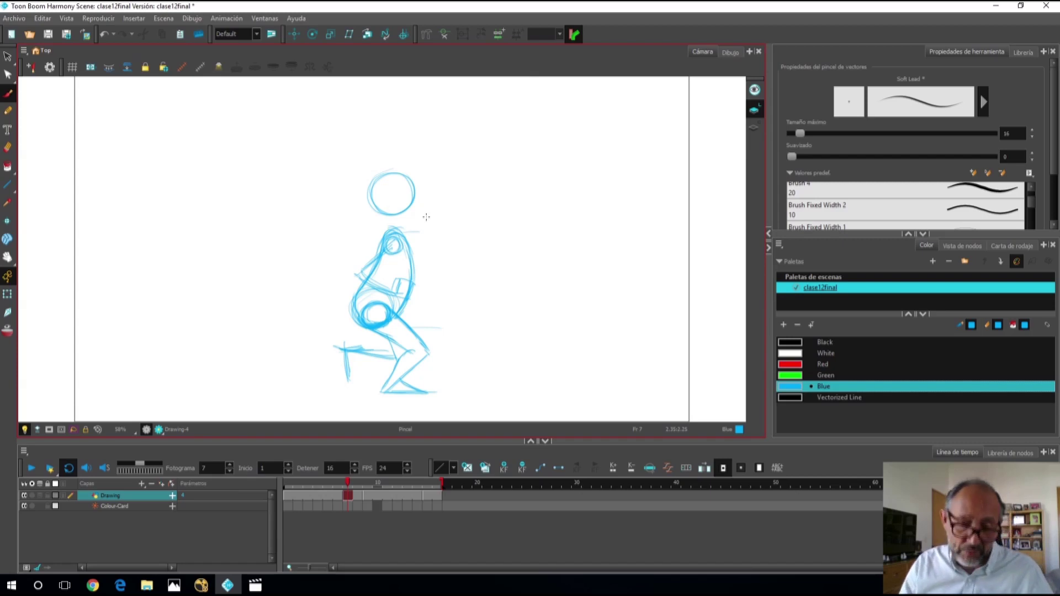
- Compare the neighbouring frames and thicken the crouching pose's raised rear leg with outlines for the foot, shin and thigh
click(344, 488)
mouse_move(347, 486)
mouse_down()
mouse_move(330, 485)
mouse_move(349, 485)
mouse_up()
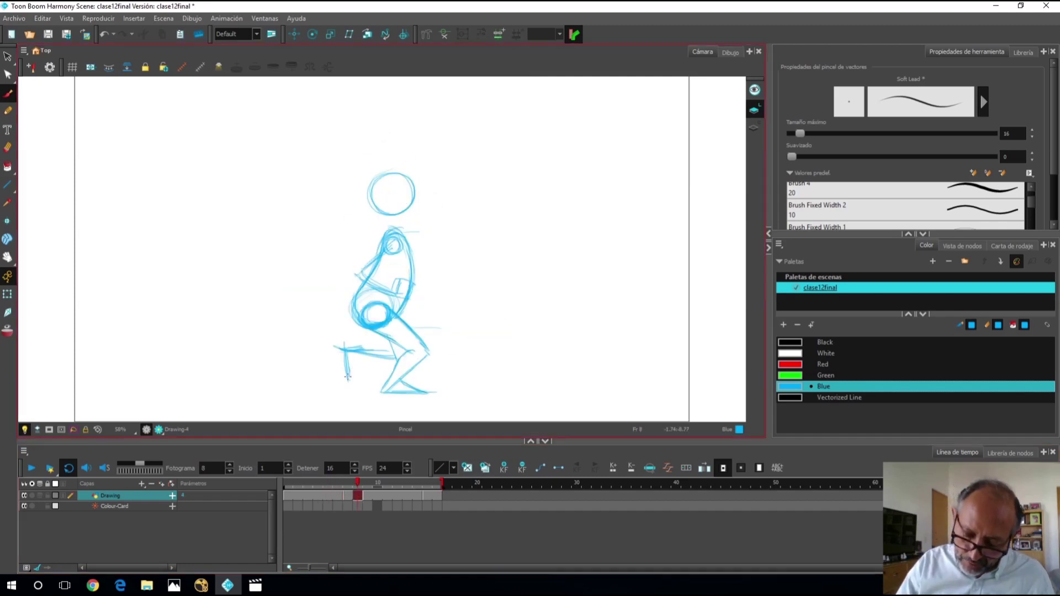
drag(339, 348, 345, 386)
mouse_move(341, 339)
mouse_down()
mouse_move(388, 354)
mouse_move(381, 347)
mouse_move(355, 357)
mouse_move(395, 368)
mouse_up()
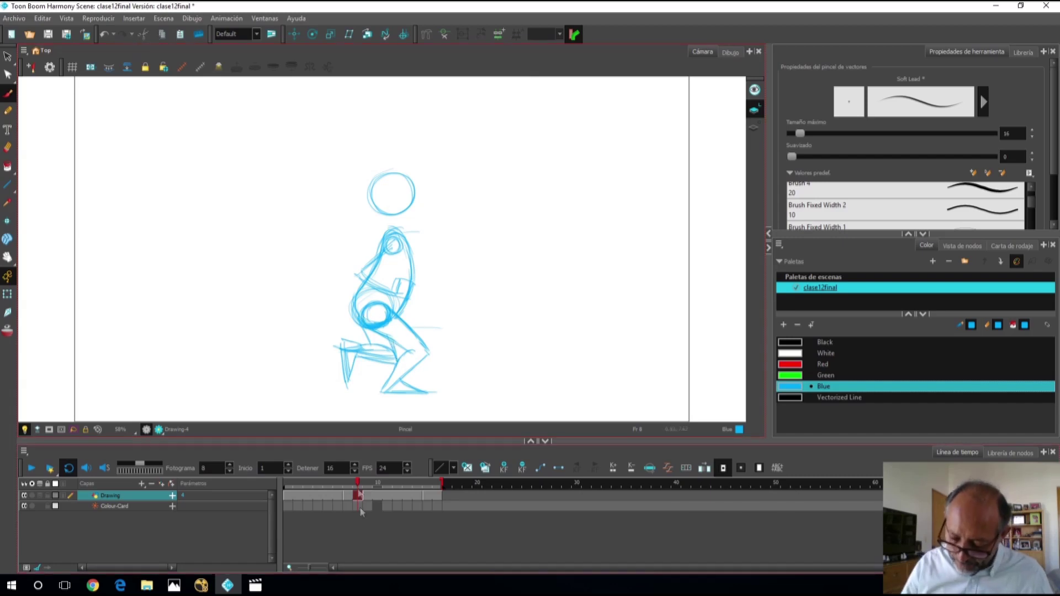
- Outline the near upper arm from the shoulder circle to the elbow on the crouching drawing at frame 7
mouse_move(357, 483)
mouse_down()
mouse_move(325, 484)
mouse_move(349, 486)
mouse_up()
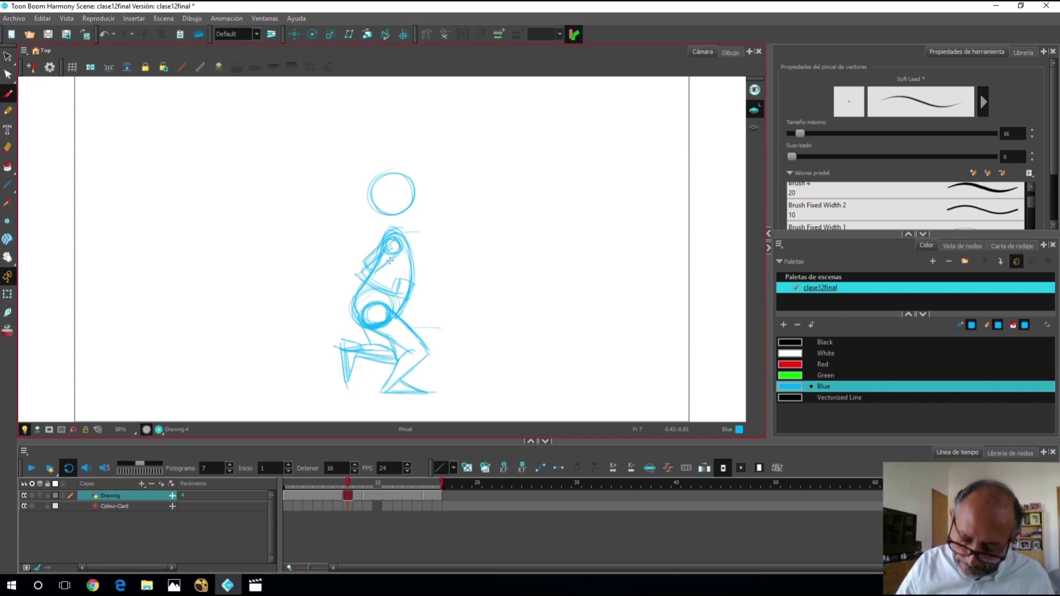
click(336, 482)
drag(335, 482, 348, 484)
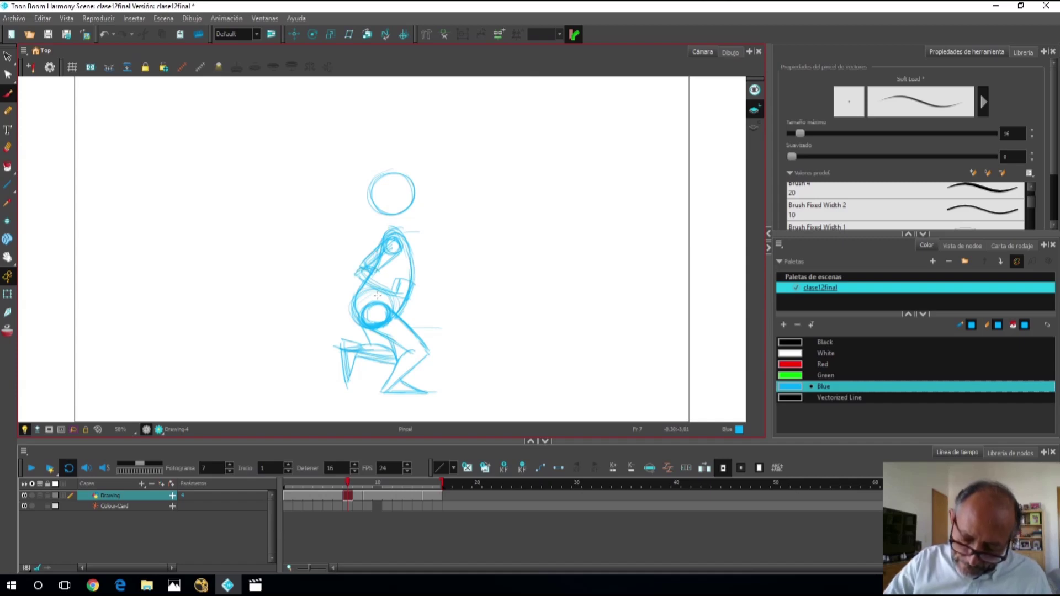
- Add volume to the crouching pose's near forearm and define its boxy hand in front of the torso at frame 7
drag(381, 274, 395, 284)
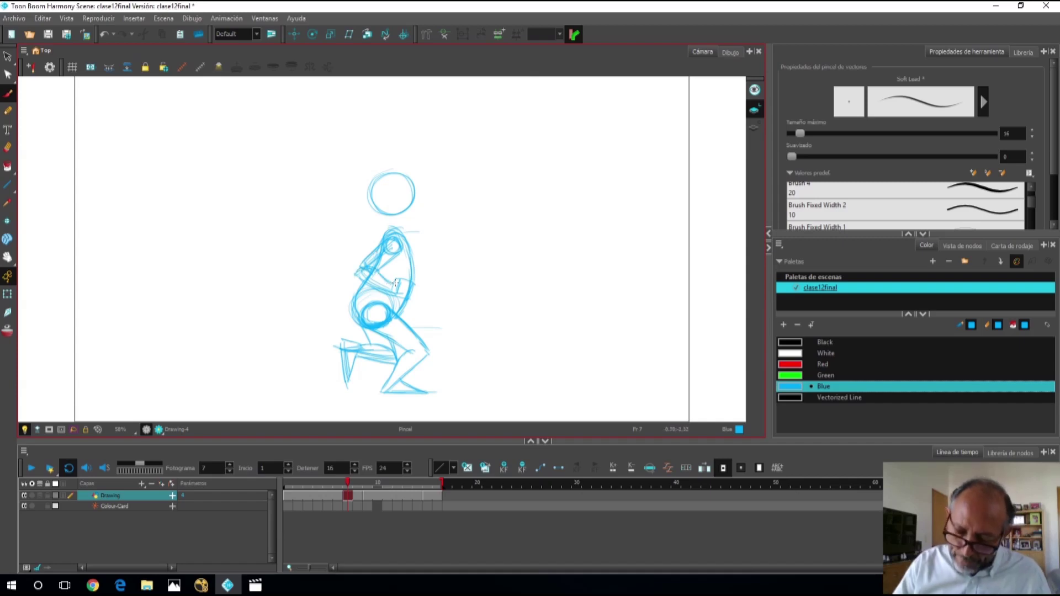
mouse_move(346, 483)
mouse_down()
mouse_move(337, 484)
mouse_move(349, 482)
mouse_up()
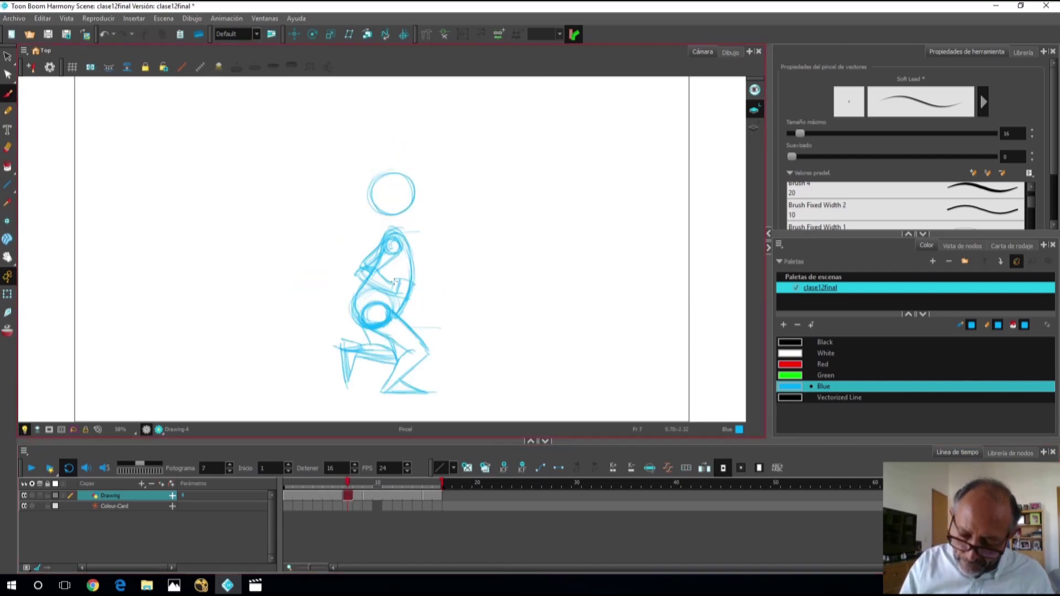
mouse_move(395, 276)
mouse_down()
mouse_move(411, 283)
mouse_move(397, 297)
mouse_up()
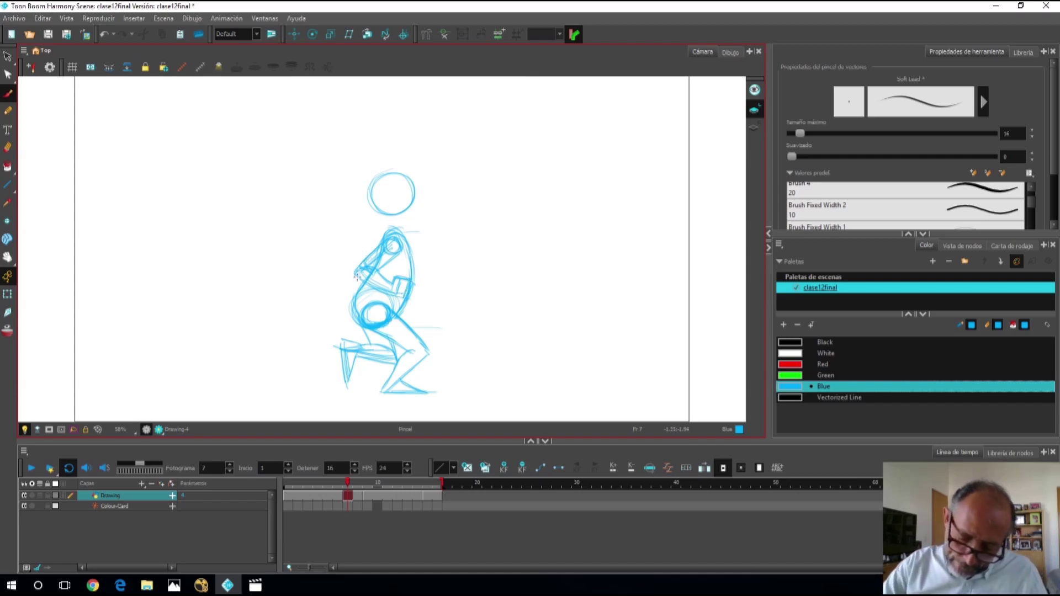
drag(364, 280, 403, 295)
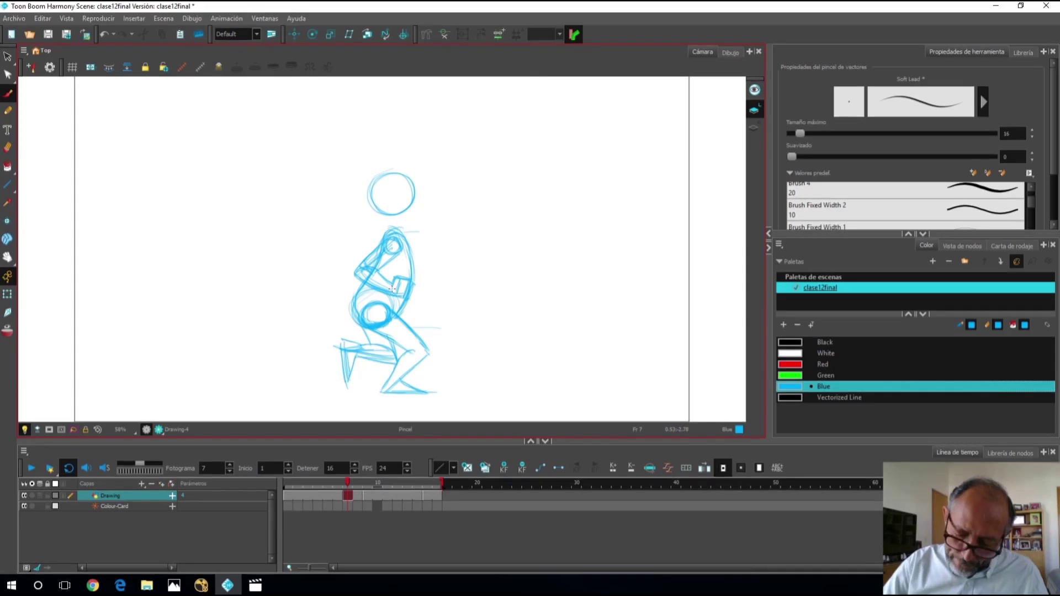
drag(393, 279, 403, 276)
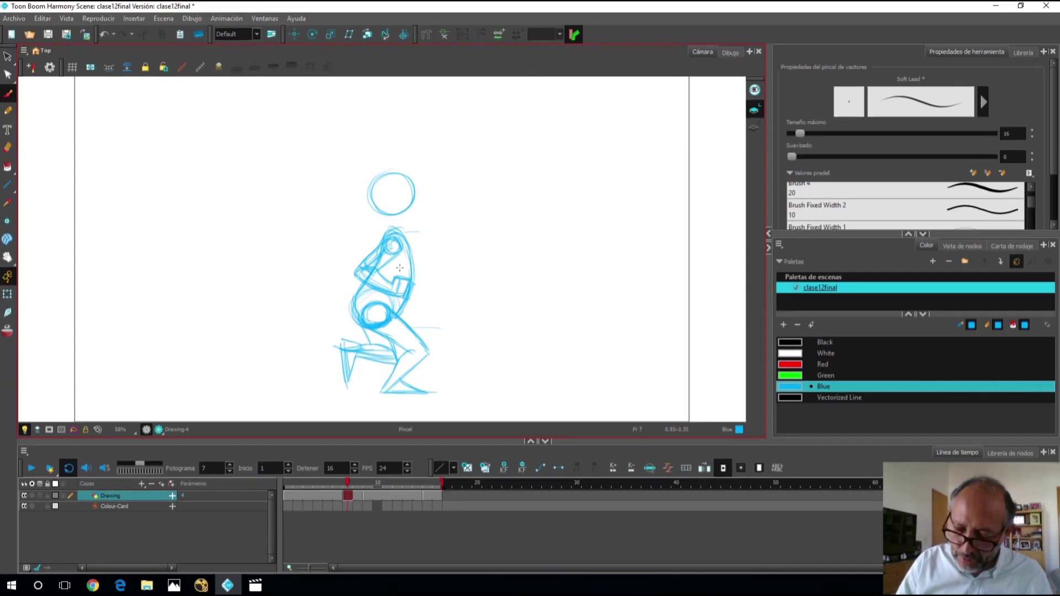
- Sketch a small far hand just in front of the crouching pose's chest and mark it with an arrow
mouse_move(342, 481)
mouse_down()
mouse_move(334, 482)
mouse_move(352, 484)
mouse_up()
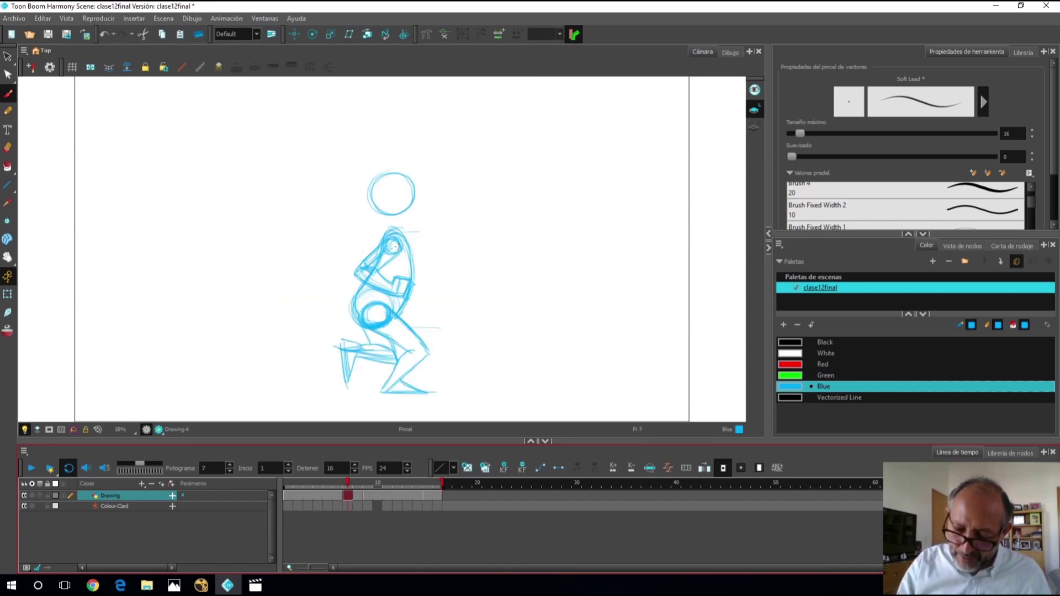
drag(419, 264, 416, 286)
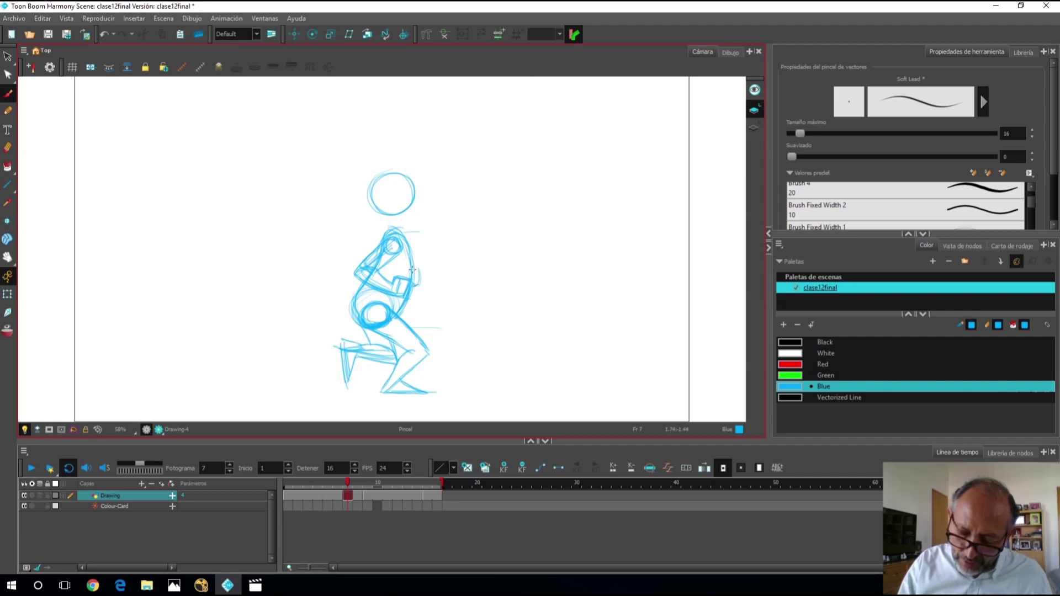
drag(452, 255, 427, 272)
drag(427, 272, 442, 274)
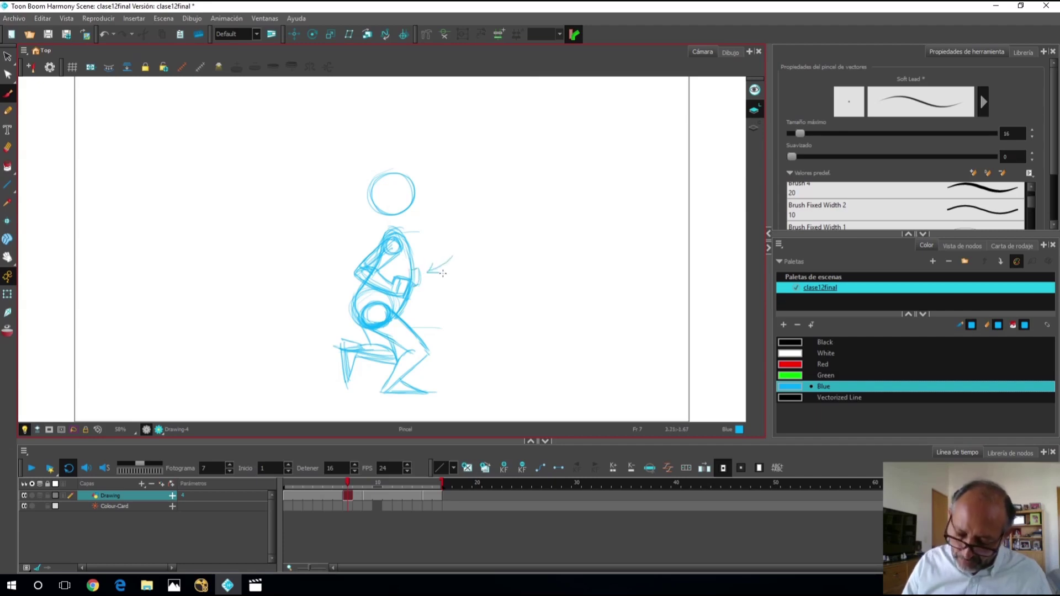
mouse_move(347, 484)
mouse_down()
mouse_move(336, 486)
mouse_move(356, 493)
mouse_up()
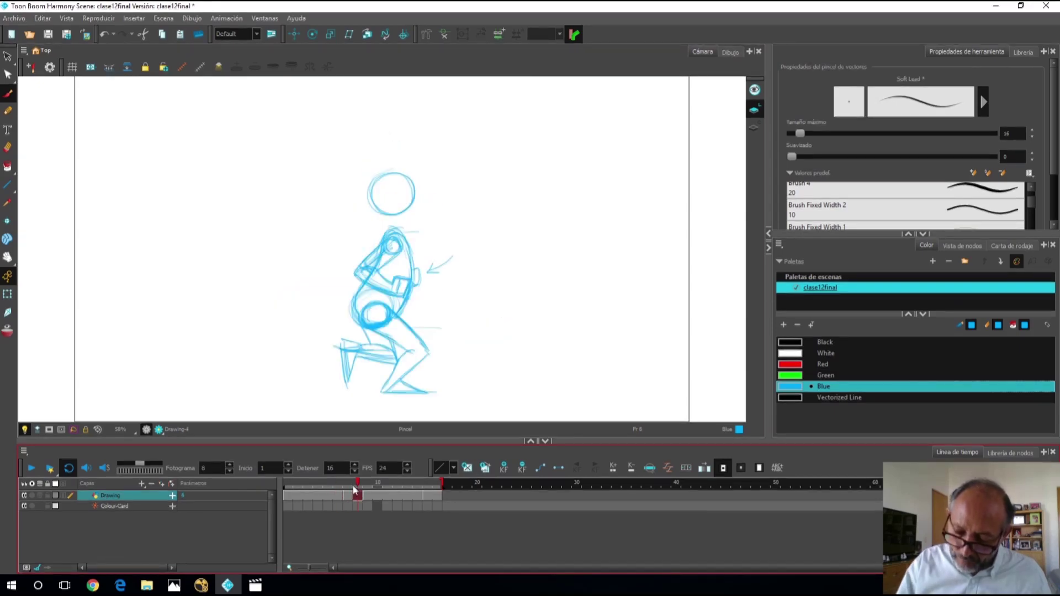
- Erase the arrow and trial hand, and redraw the far hand larger and further forward of the torso
key(alt+e)
drag(426, 272, 452, 261)
drag(424, 266, 415, 281)
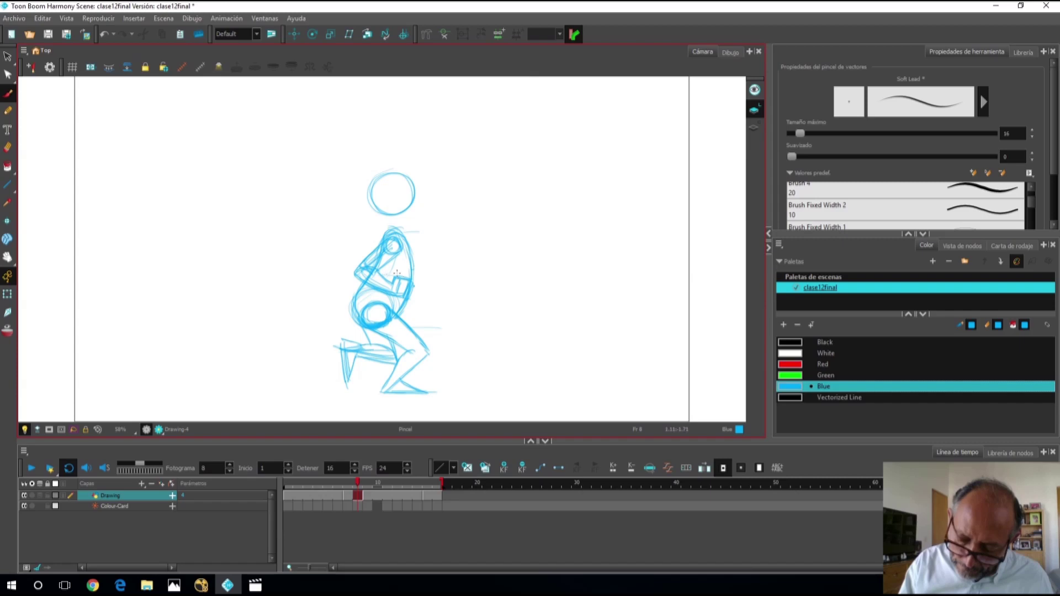
mouse_move(424, 275)
mouse_down()
mouse_move(420, 292)
mouse_move(422, 276)
mouse_up()
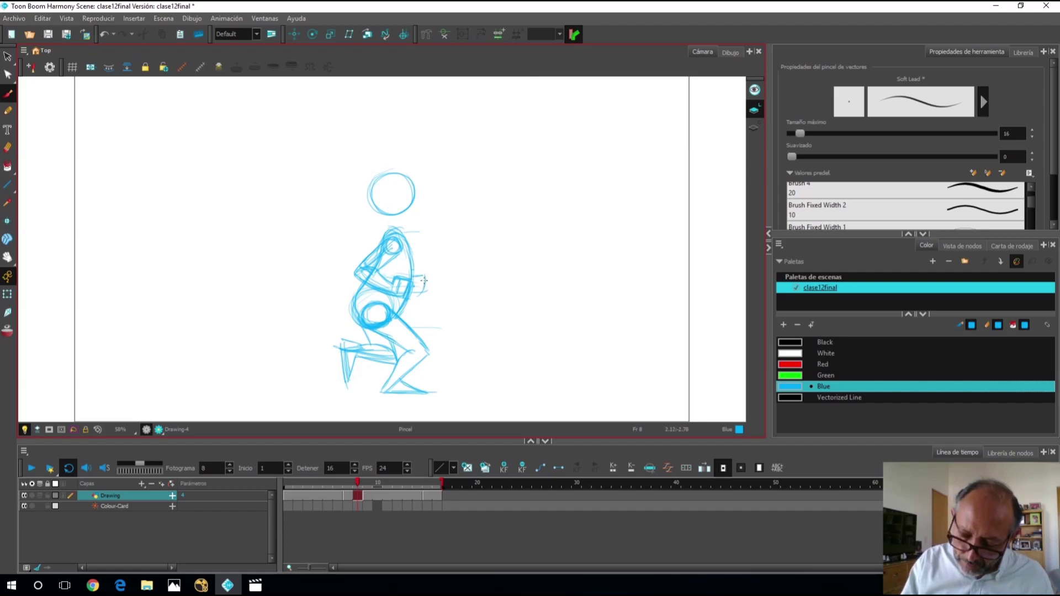
mouse_move(346, 485)
mouse_down()
mouse_move(330, 485)
mouse_move(354, 488)
mouse_up()
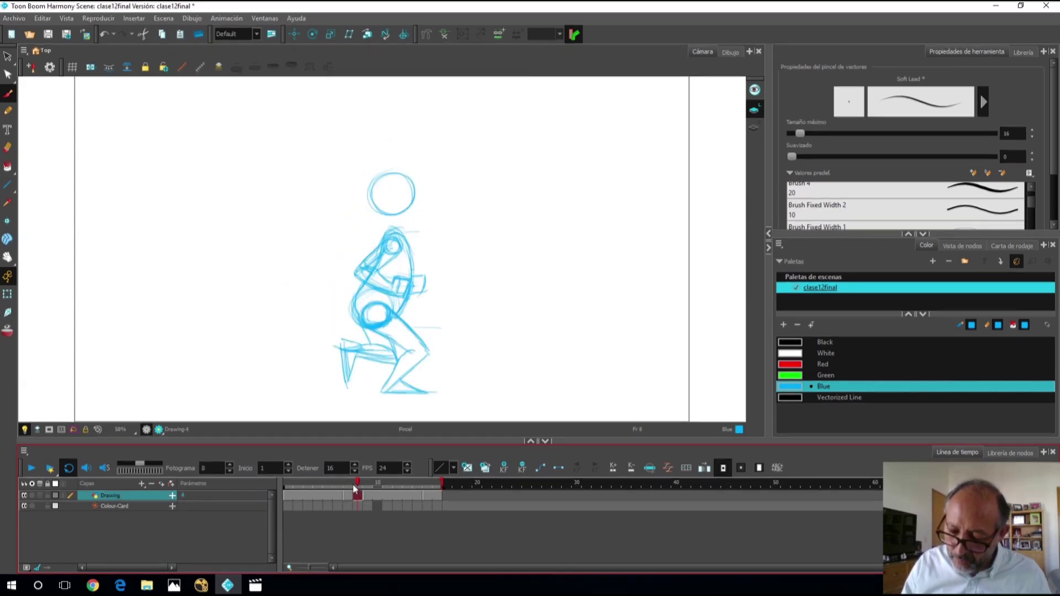
- Erase the construction line above the crouching pose's shoulders and flip between frames to check the movement
mouse_move(423, 234)
mouse_down()
mouse_move(393, 226)
mouse_move(380, 232)
mouse_move(414, 231)
mouse_move(377, 236)
mouse_up()
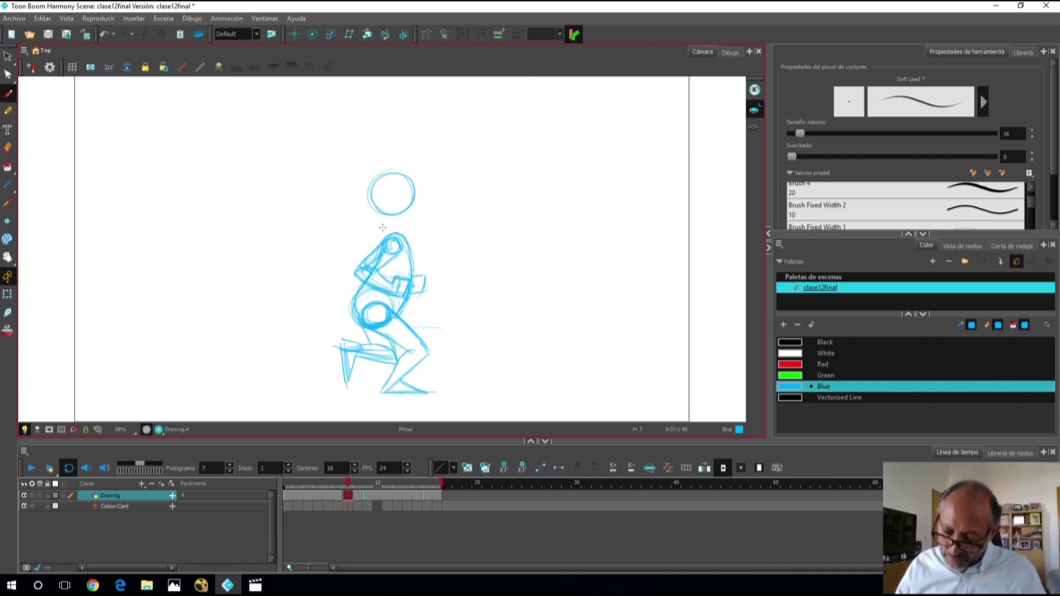
click(348, 484)
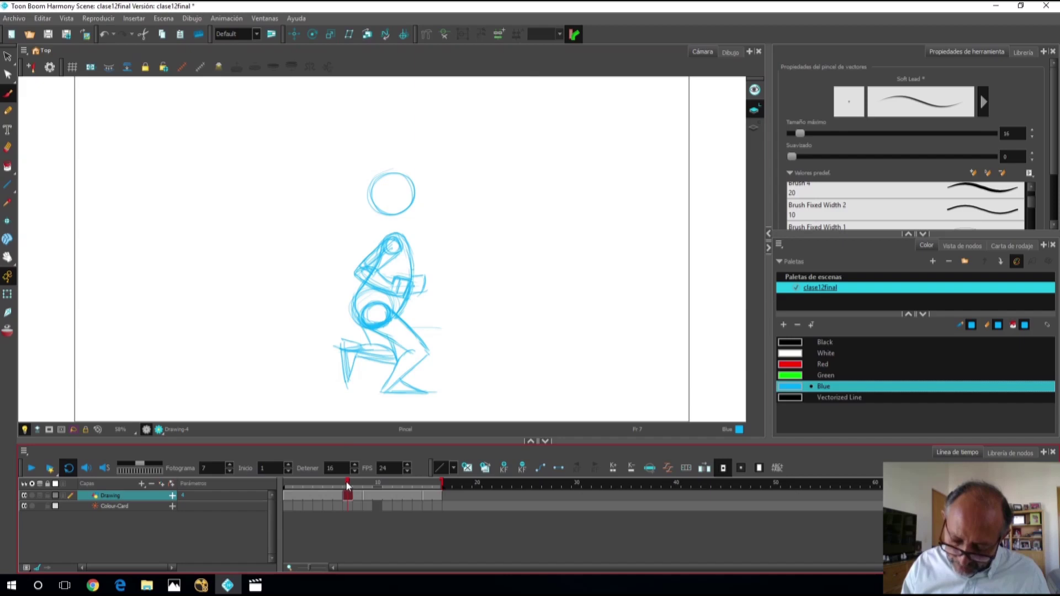
drag(348, 484, 350, 482)
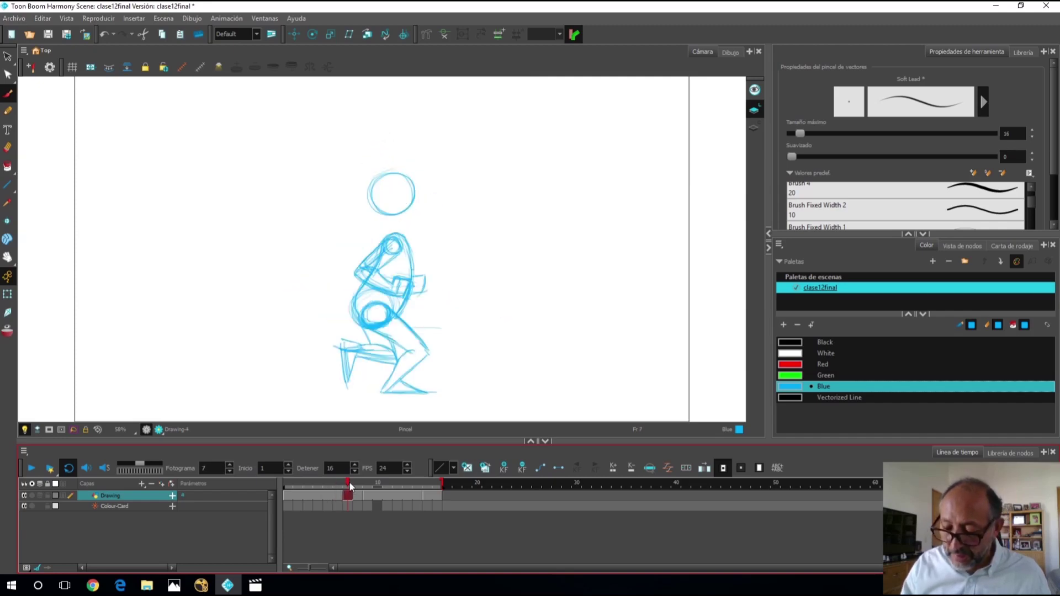
- Move the crouching pose's head circle slightly down and forward at frame 7, and return to the Brush tool
key(alt+s)
mouse_move(416, 166)
mouse_down()
mouse_move(368, 215)
mouse_move(414, 215)
mouse_up()
key(alt+s)
key(alt+b)
mouse_move(346, 484)
mouse_down()
mouse_move(336, 484)
mouse_move(356, 489)
mouse_move(333, 482)
mouse_move(362, 486)
mouse_move(309, 486)
mouse_move(348, 493)
mouse_up()
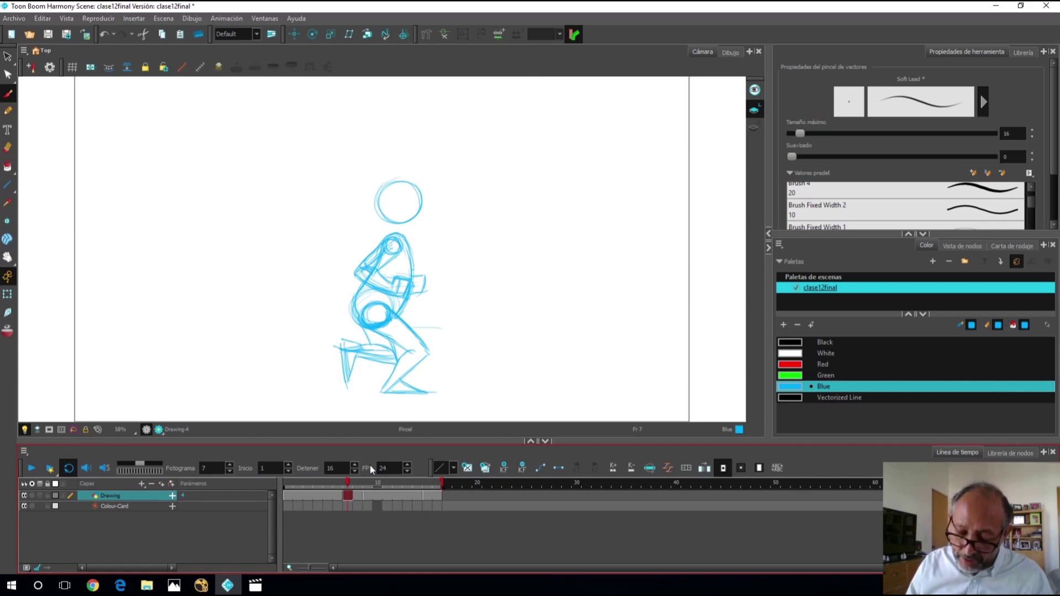
- Turn on the onion skin at frame 9 and extend its range back to frame 1 to compare the stride poses
click(369, 497)
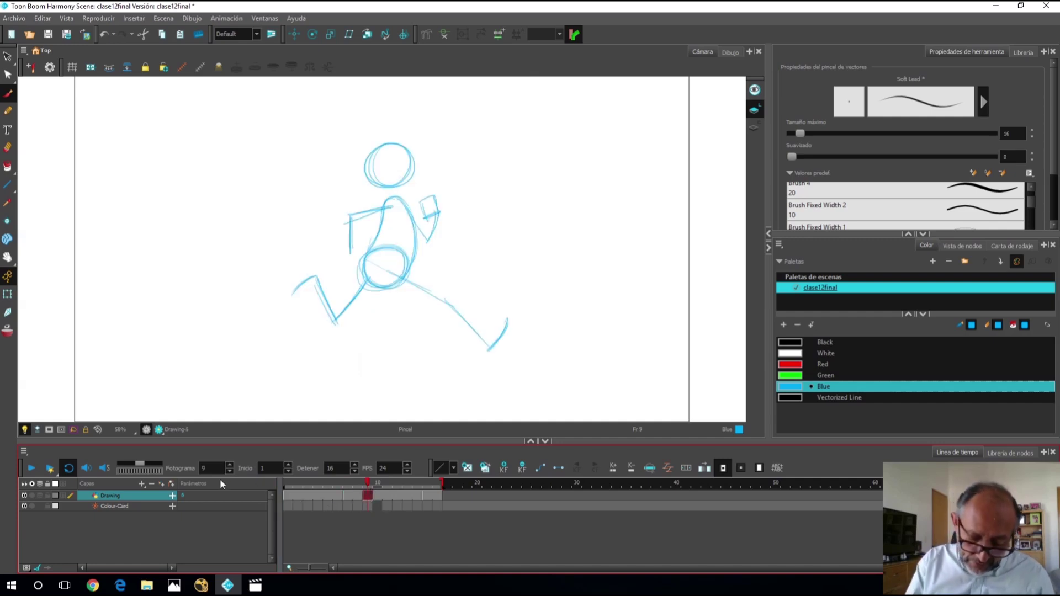
click(10, 334)
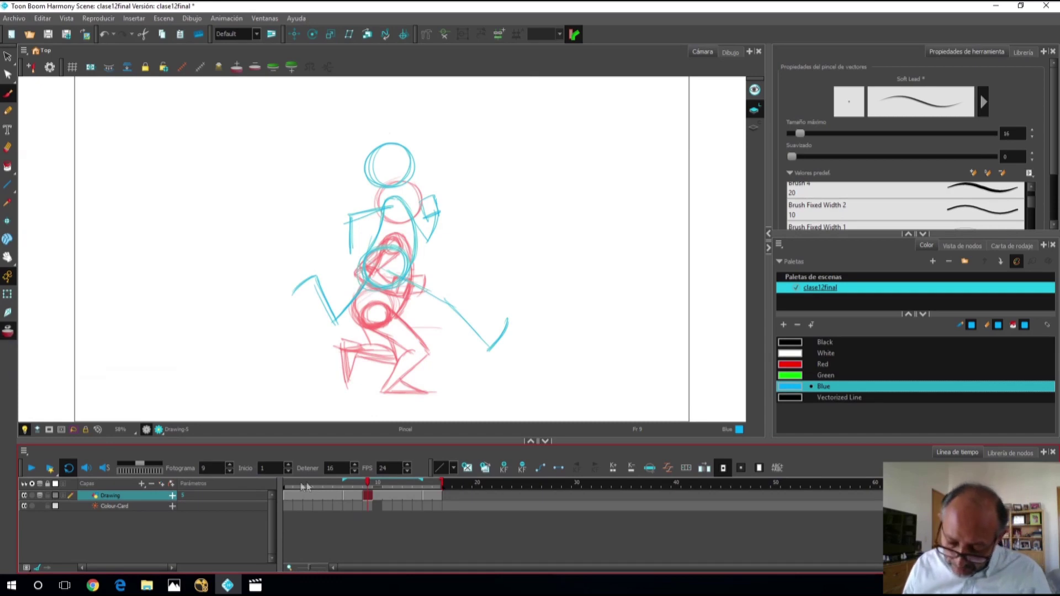
drag(344, 481, 280, 481)
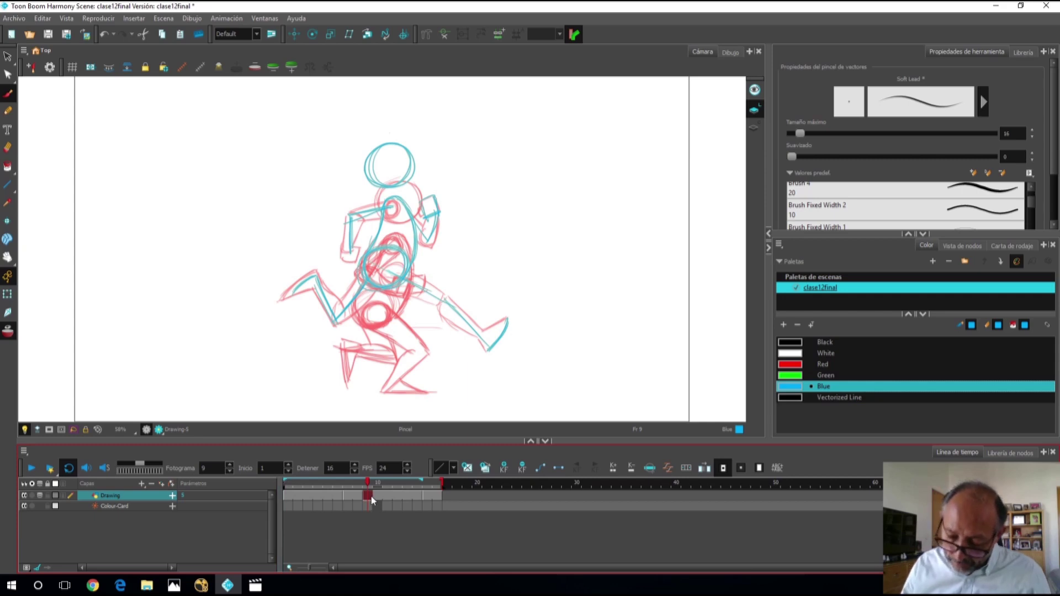
- Replace the rough stride at frame 9 with a duplicate of the finished frame 1 drawing, and turn off the onion skin
click(287, 489)
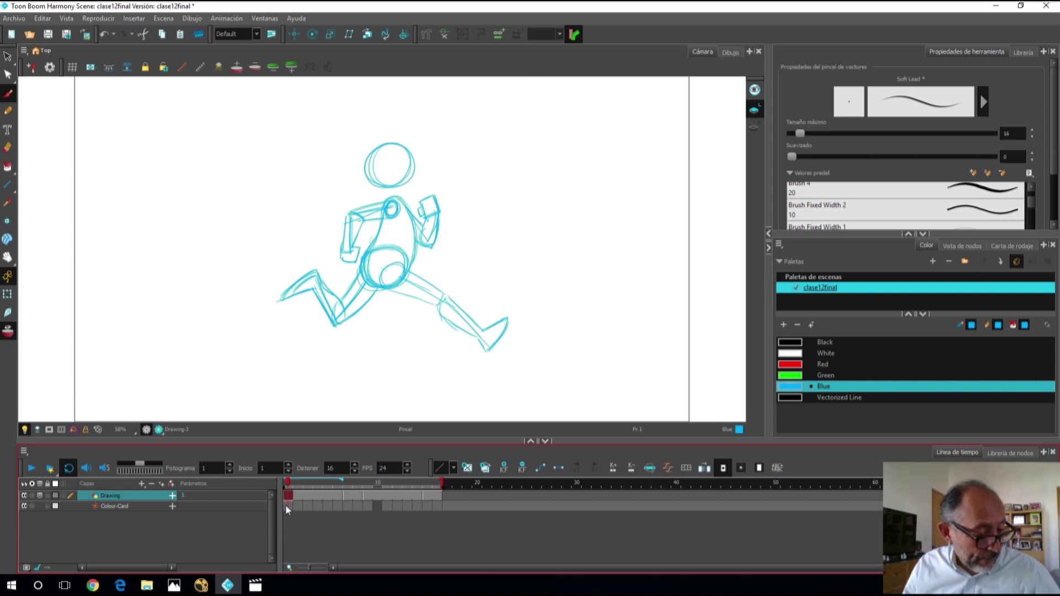
click(367, 494)
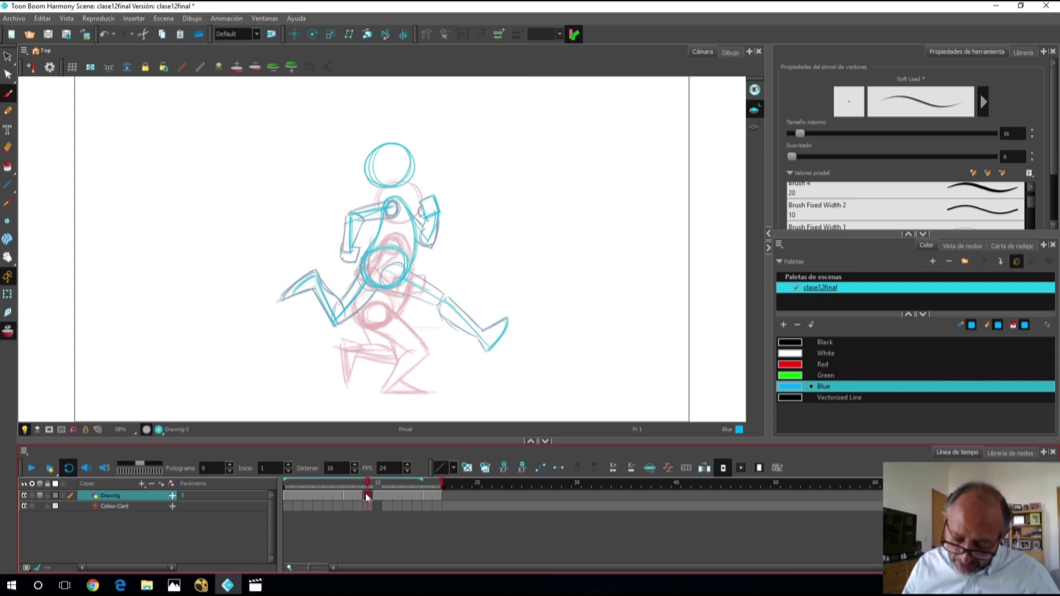
key(ctrl+v)
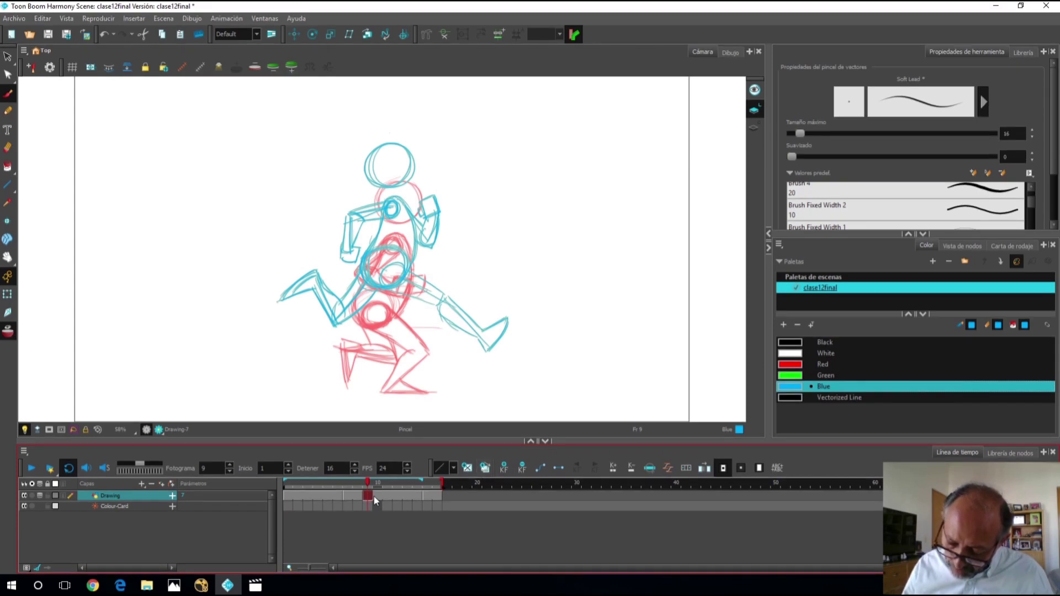
click(8, 333)
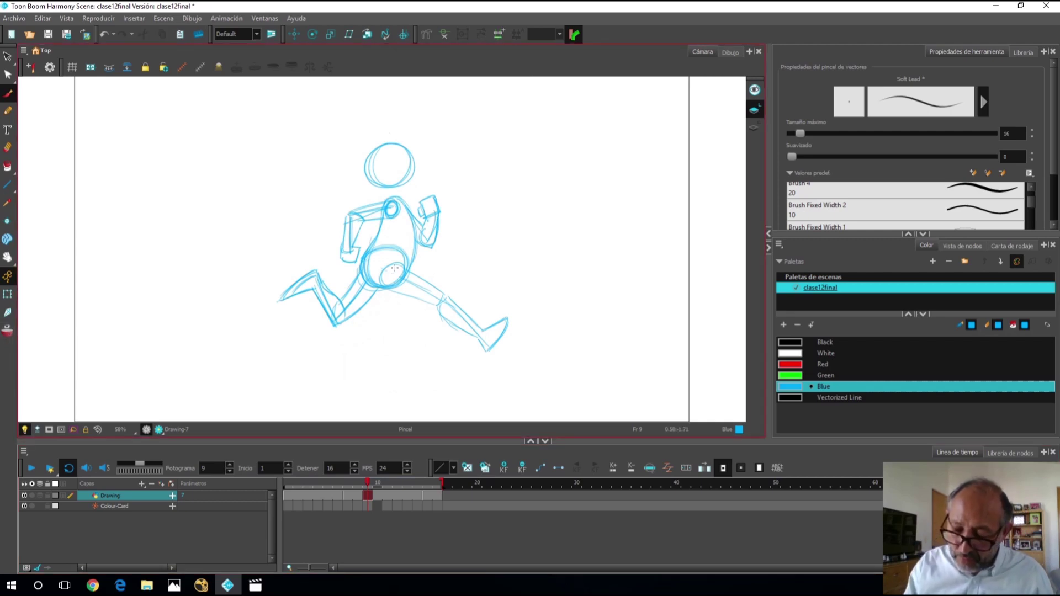
- Erase the hip joint circle at frame 9 and redraw it at the rear side of the pelvis
drag(402, 260, 383, 278)
drag(384, 282, 398, 264)
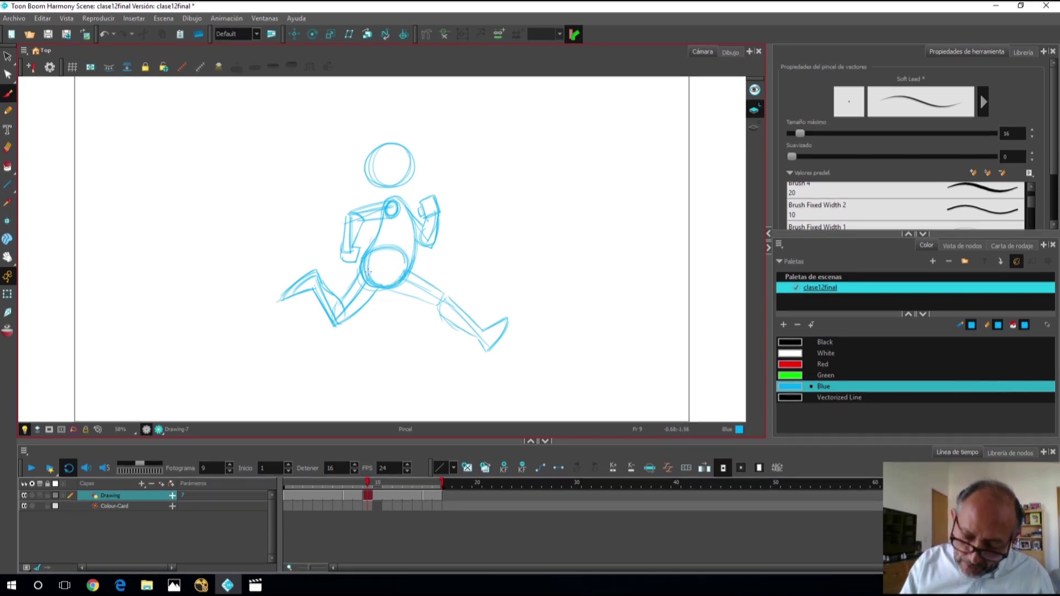
mouse_move(367, 280)
mouse_down()
mouse_move(383, 276)
mouse_move(371, 271)
mouse_up()
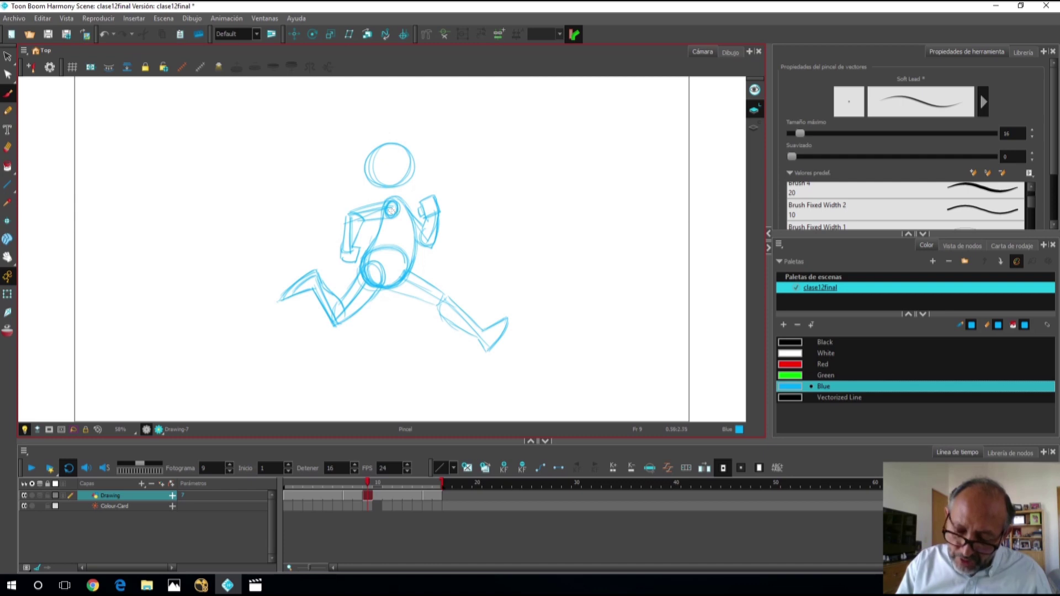
- Erase the shoulder joint circle at frame 9, redraw it slightly forward on the torso, and compare the pose with frame 1
mouse_move(397, 221)
mouse_down()
mouse_move(398, 210)
mouse_move(385, 215)
mouse_move(393, 201)
mouse_move(400, 222)
mouse_up()
key(ctrl+z)
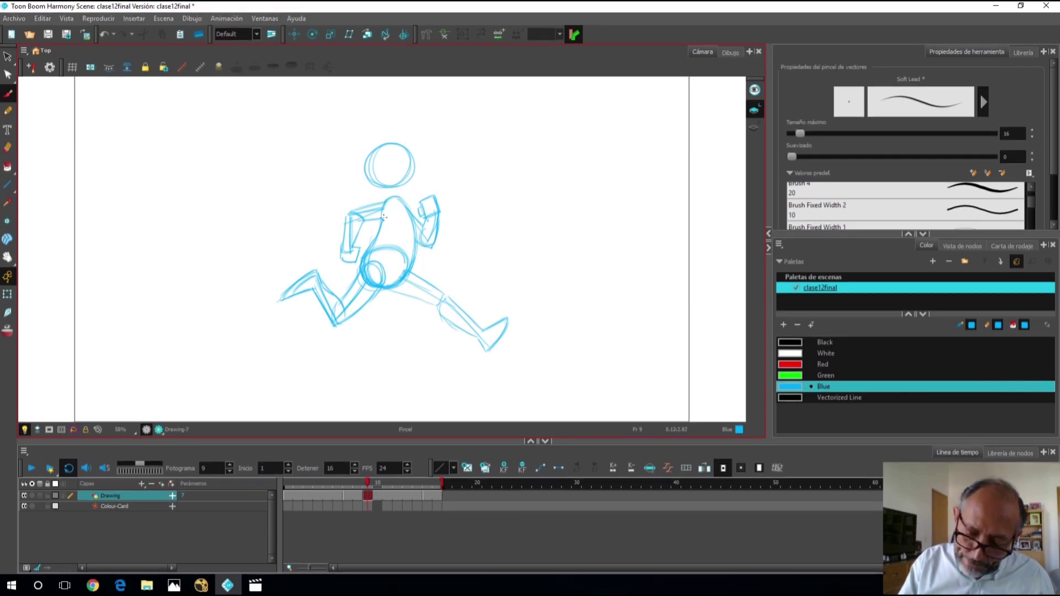
mouse_move(401, 203)
mouse_down()
mouse_move(396, 214)
mouse_move(404, 221)
mouse_move(409, 208)
mouse_move(400, 216)
mouse_move(423, 244)
mouse_move(424, 224)
mouse_up()
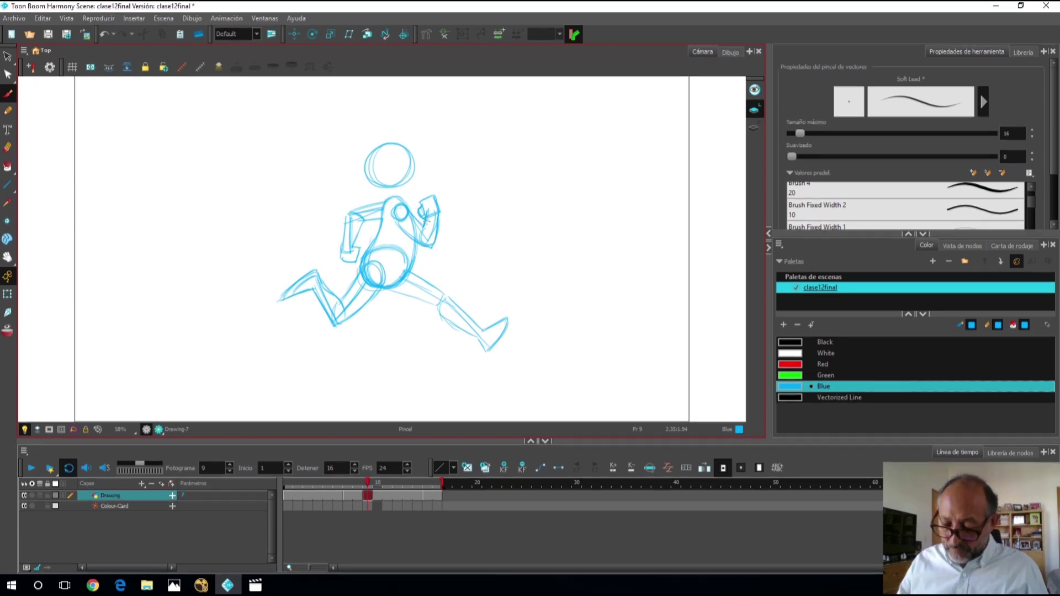
click(287, 485)
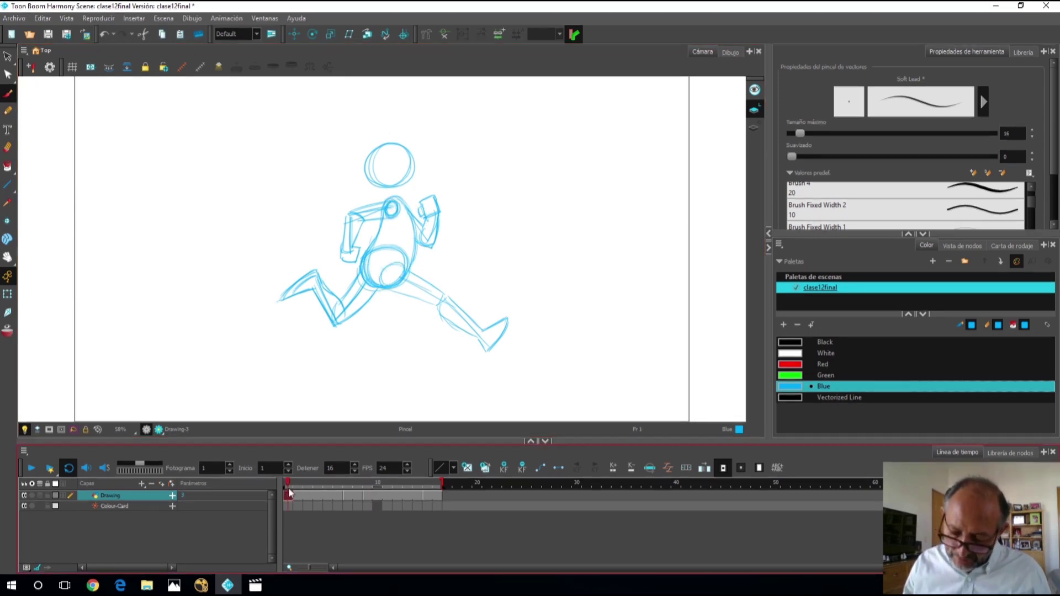
click(367, 484)
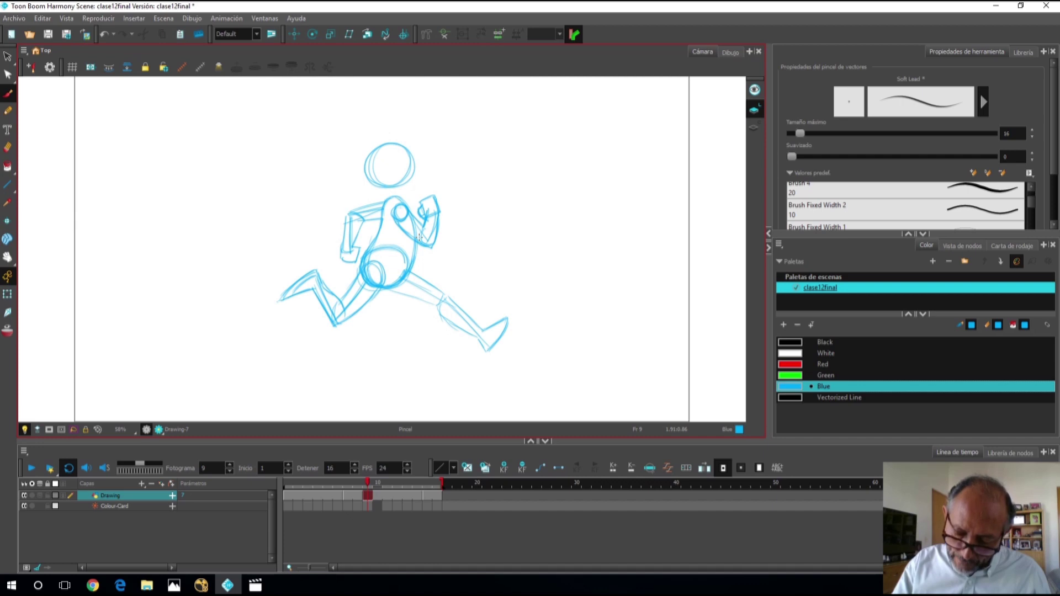
click(287, 487)
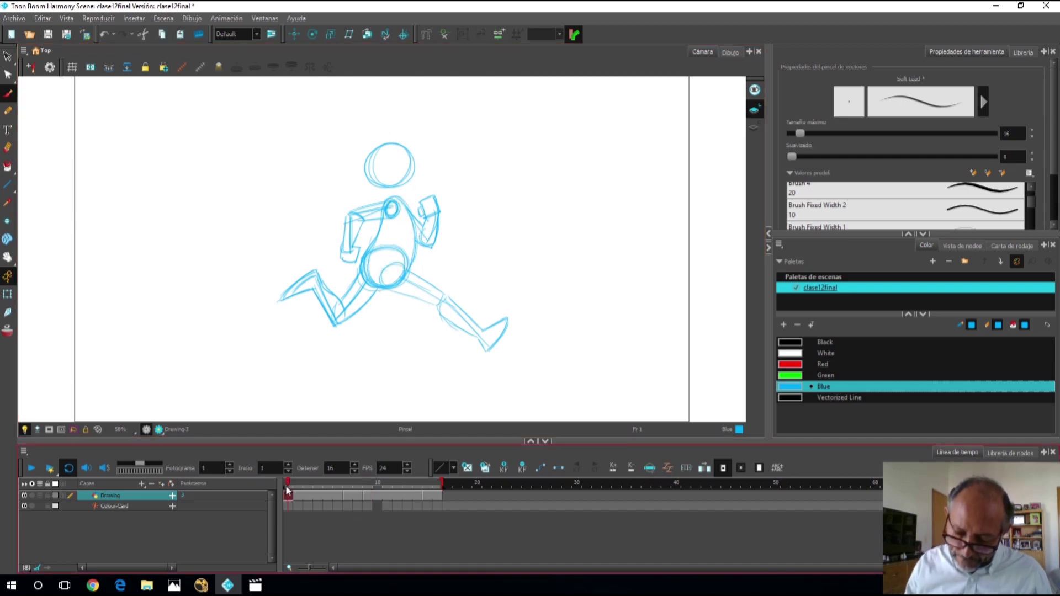
click(366, 484)
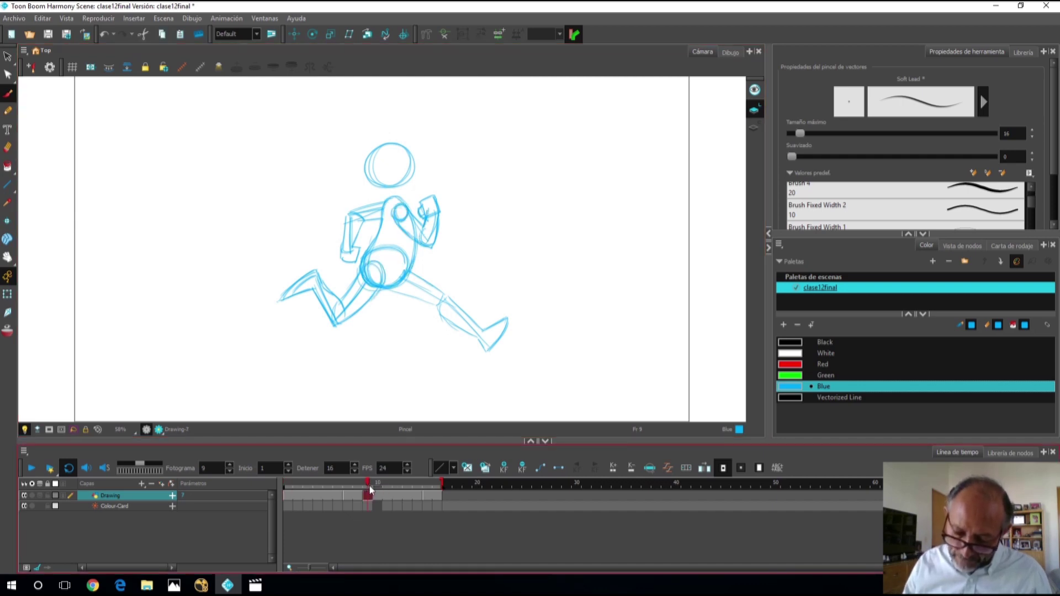
- Replace the rough crouching pose at frame 15 with a duplicate of the finished frame 7 drawing
click(425, 484)
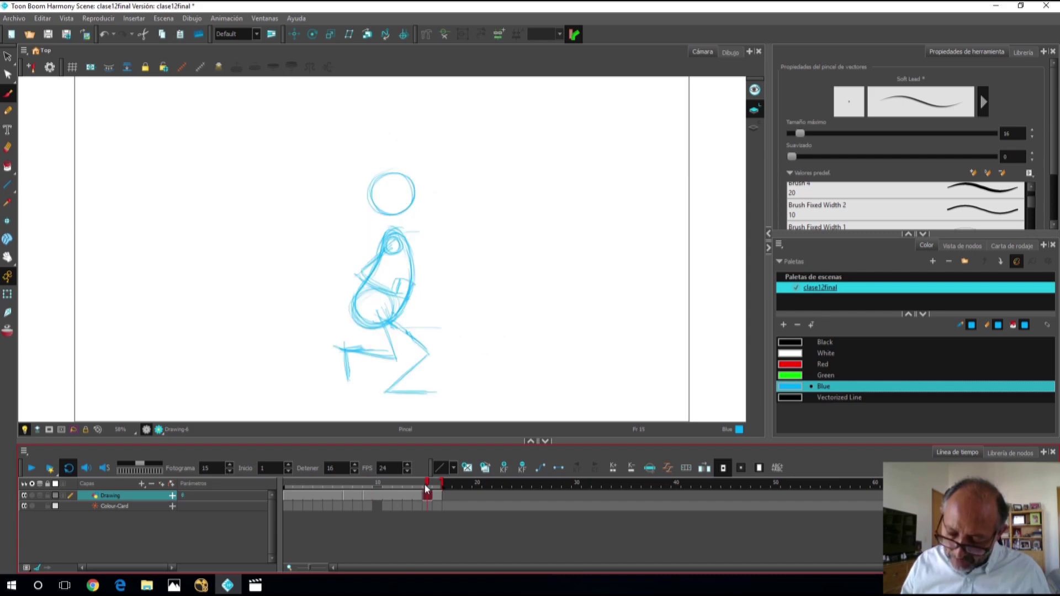
click(344, 495)
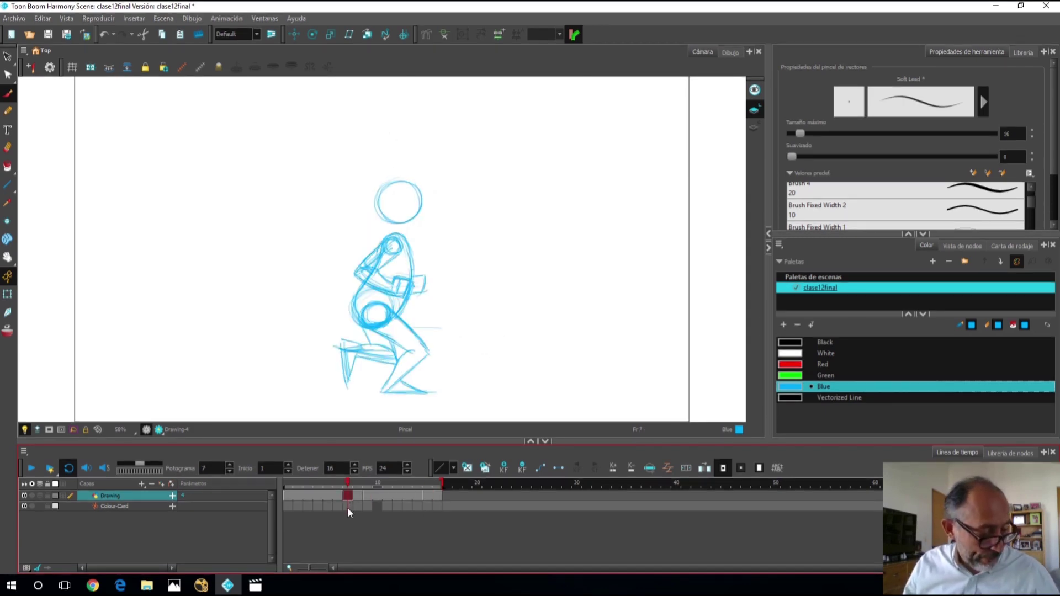
click(425, 494)
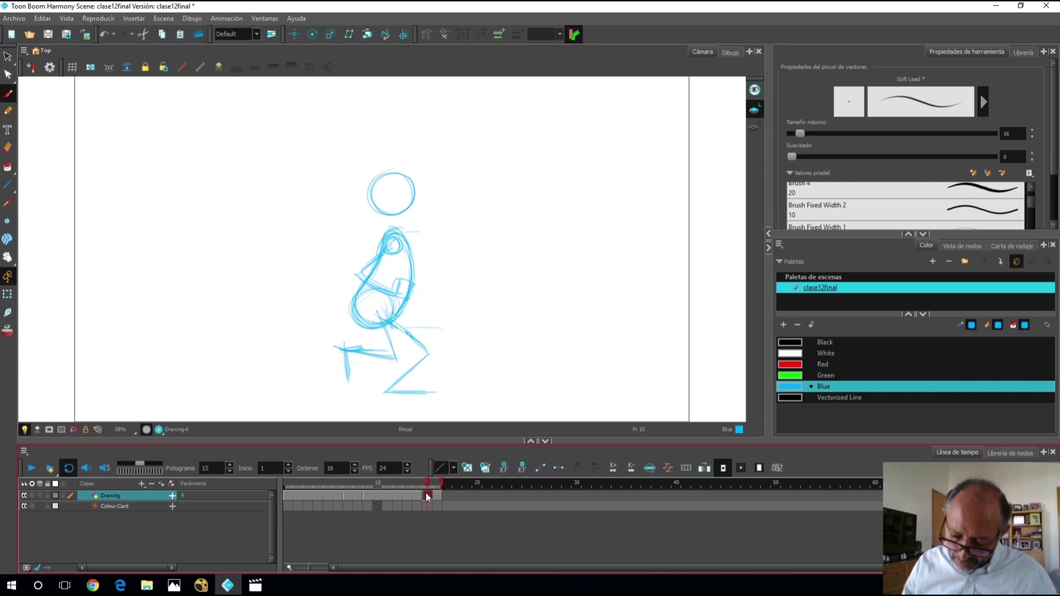
key(ctrl+v)
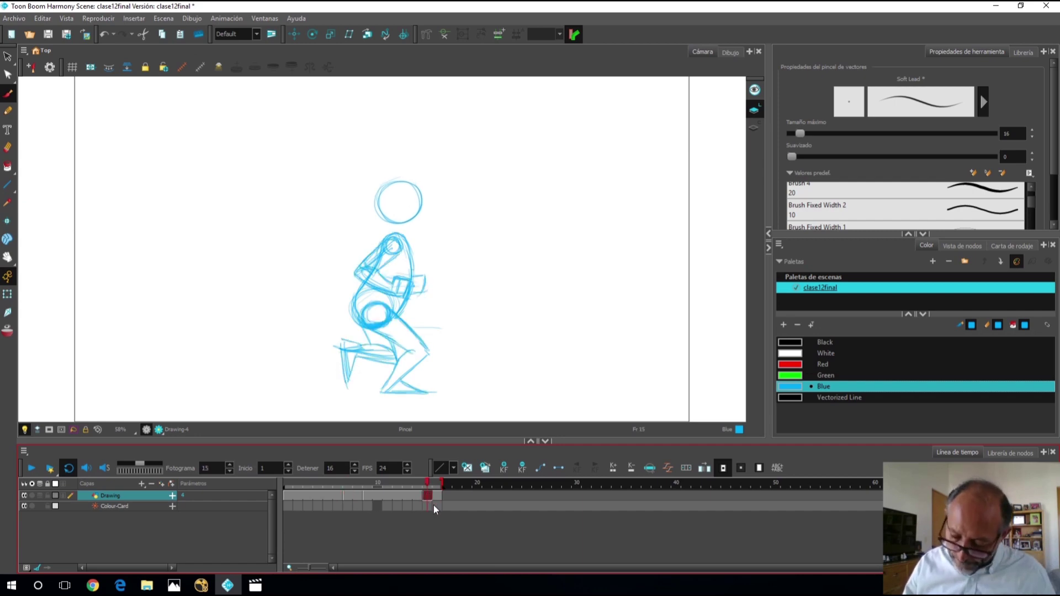
click(485, 468)
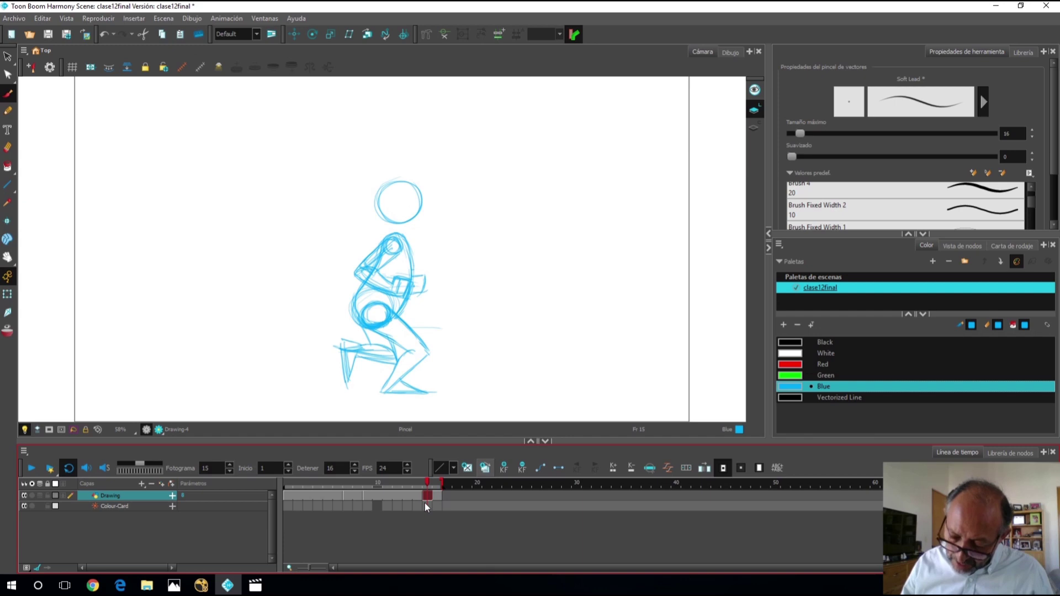
- Erase the hip circle, shoulder circle and near-arm lines inside the torso at frame 15
mouse_move(378, 296)
mouse_down()
mouse_move(370, 314)
mouse_move(372, 302)
mouse_move(381, 312)
mouse_move(367, 301)
mouse_move(385, 297)
mouse_move(380, 319)
mouse_move(393, 310)
mouse_move(360, 312)
mouse_move(364, 304)
mouse_move(384, 322)
mouse_move(374, 324)
mouse_move(390, 313)
mouse_up()
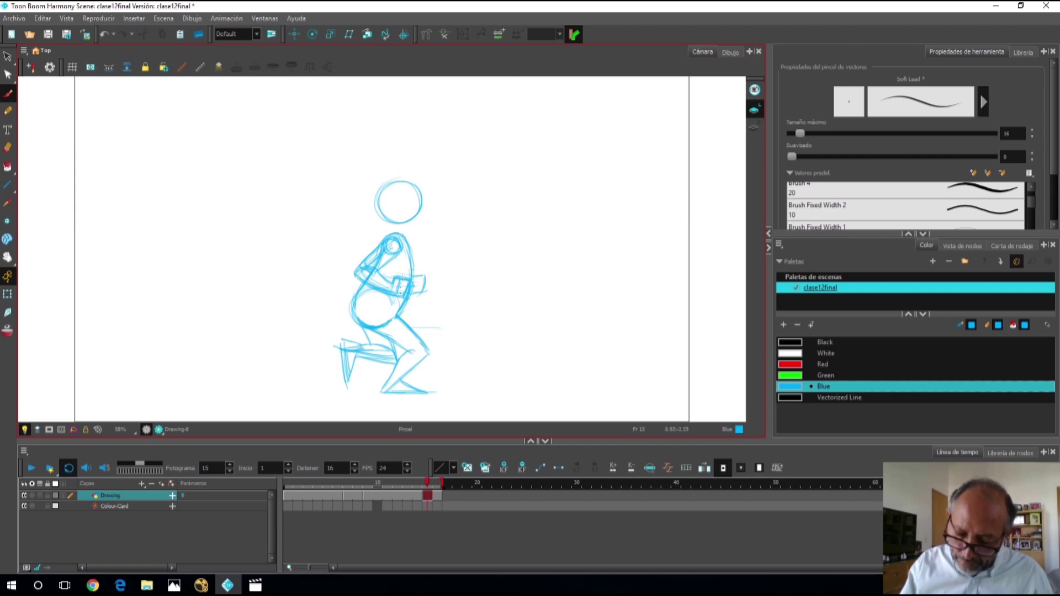
key(alt+e)
mouse_move(390, 270)
mouse_down()
mouse_move(391, 244)
mouse_move(371, 284)
mouse_move(380, 272)
mouse_move(393, 297)
mouse_move(401, 276)
mouse_move(377, 292)
mouse_move(397, 278)
mouse_move(404, 295)
mouse_move(408, 276)
mouse_move(397, 268)
mouse_move(369, 290)
mouse_move(395, 283)
mouse_up()
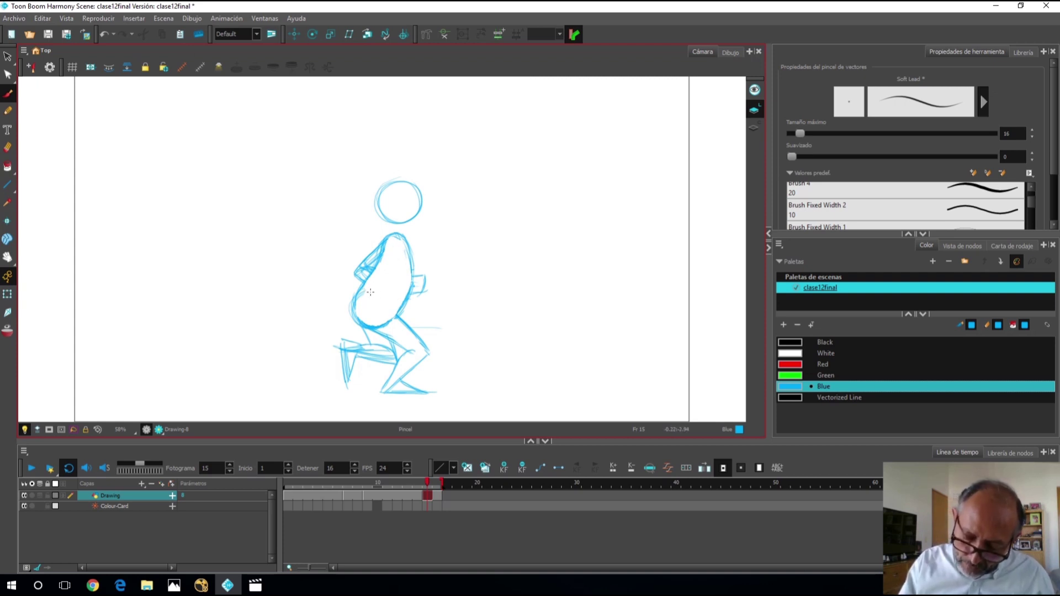
- Redraw the pelvis circle and hip joint at frame 15, and connect the hip to the raised rear leg's thigh
mouse_move(354, 316)
mouse_down()
mouse_move(370, 287)
mouse_move(365, 330)
mouse_move(355, 304)
mouse_move(396, 306)
mouse_move(364, 304)
mouse_up()
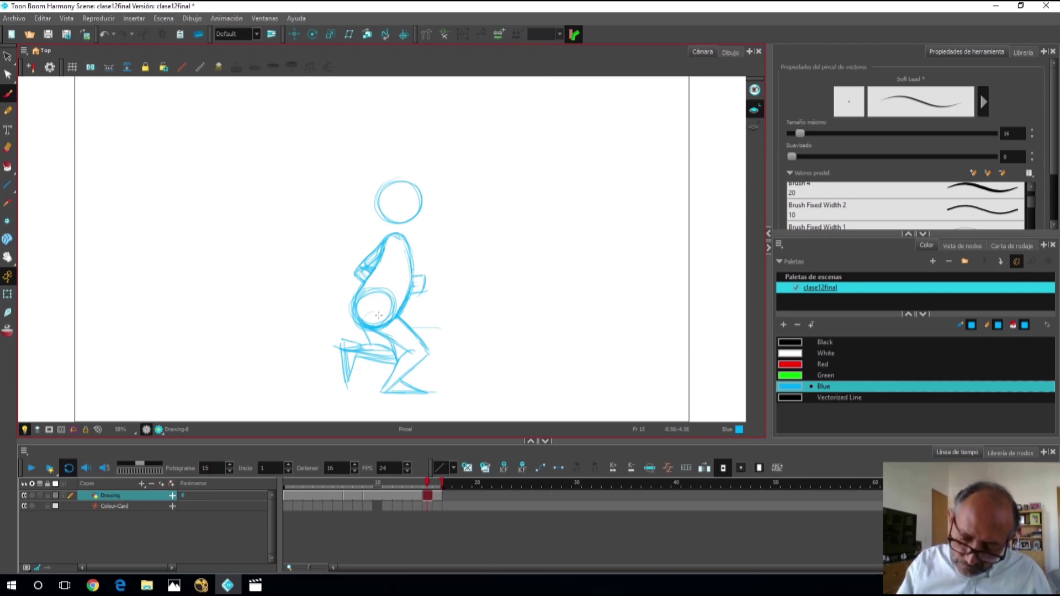
mouse_move(368, 308)
mouse_down()
mouse_move(380, 326)
mouse_move(358, 315)
mouse_move(372, 305)
mouse_move(394, 362)
mouse_up()
mouse_move(388, 325)
mouse_down()
mouse_move(395, 364)
mouse_move(376, 334)
mouse_move(392, 343)
mouse_up()
key(e)
key(alt+b)
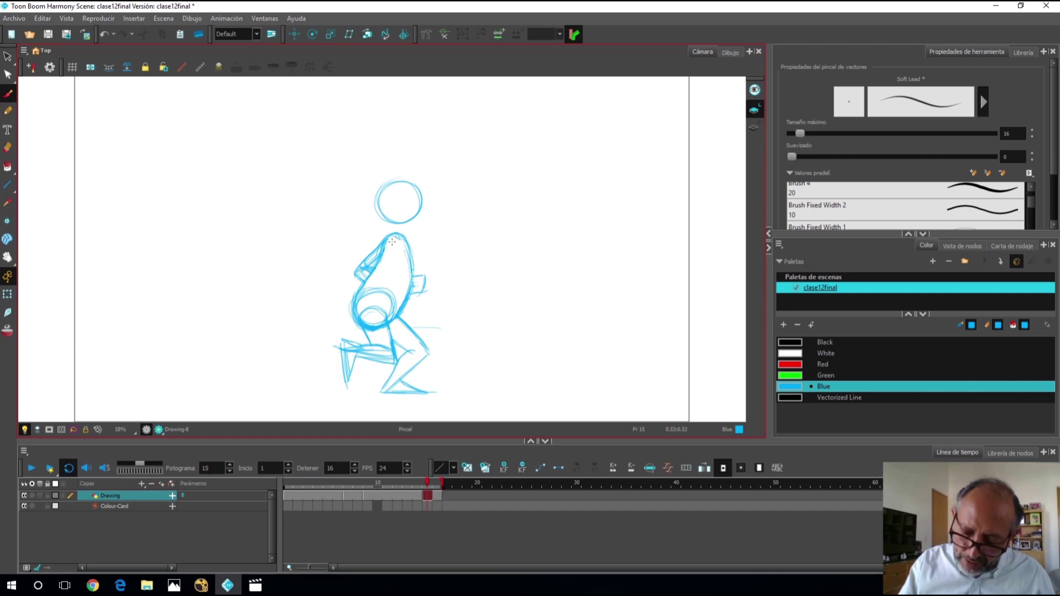
- Redraw the shoulder circle and forward arm across the torso at frame 15, and compare the pose with frame 7
mouse_move(391, 251)
mouse_down()
mouse_move(380, 279)
mouse_move(388, 250)
mouse_move(378, 283)
mouse_move(407, 254)
mouse_move(382, 283)
mouse_move(414, 283)
mouse_move(381, 283)
mouse_move(422, 294)
mouse_up()
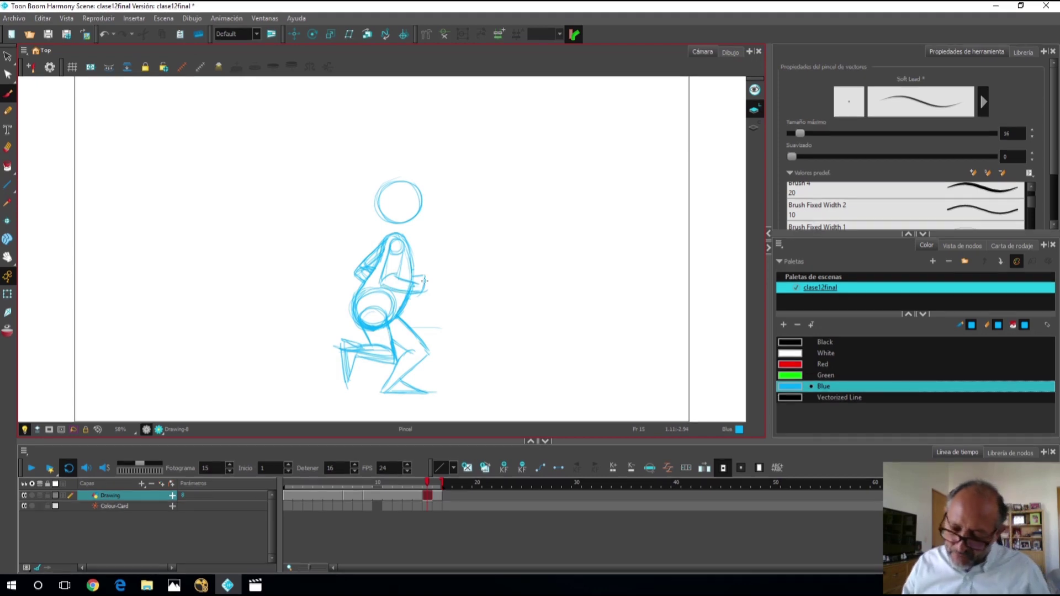
click(347, 485)
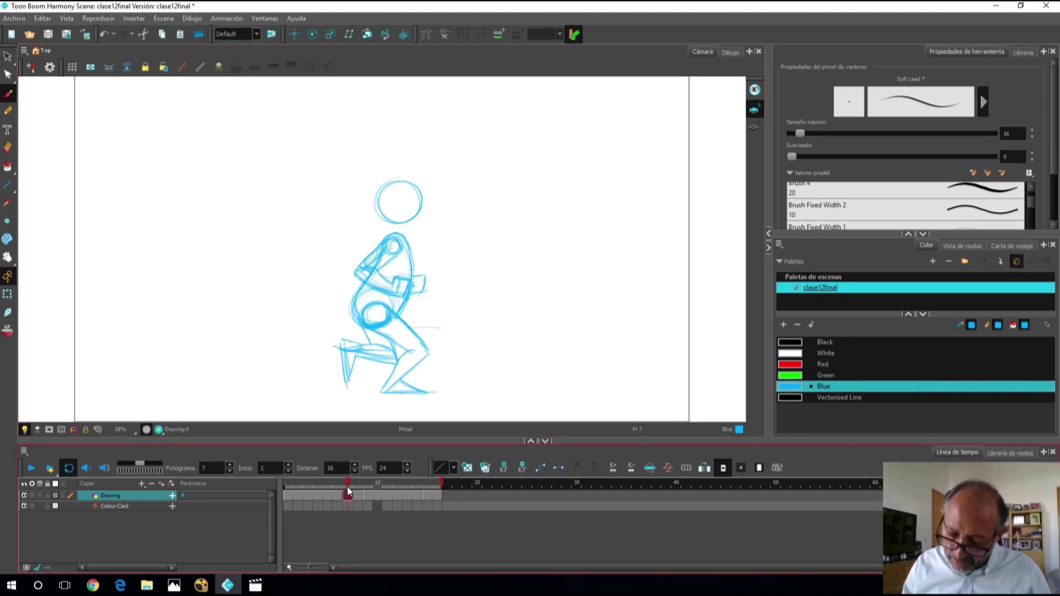
click(426, 485)
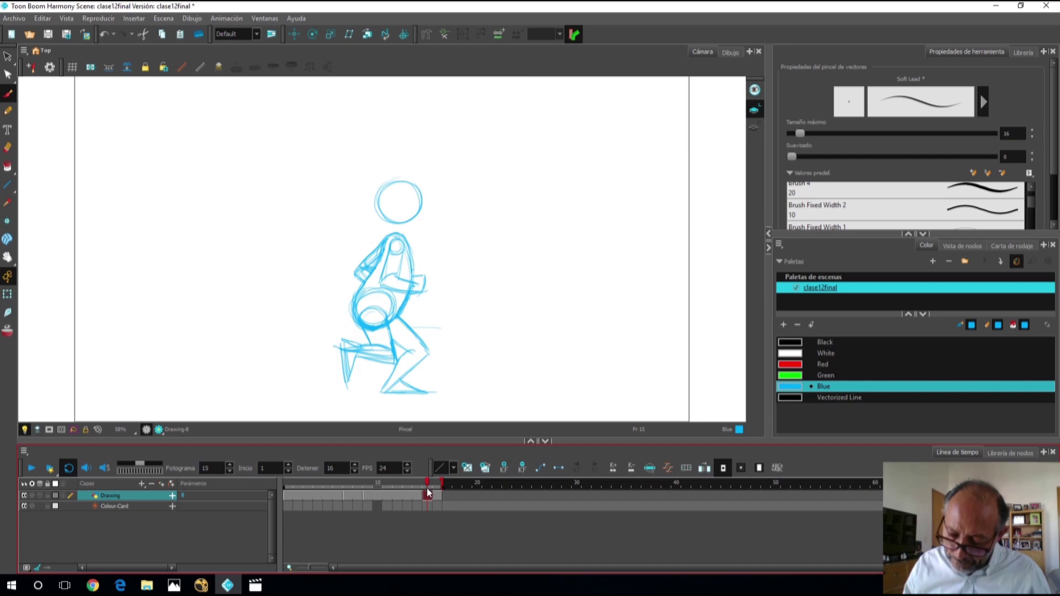
click(347, 494)
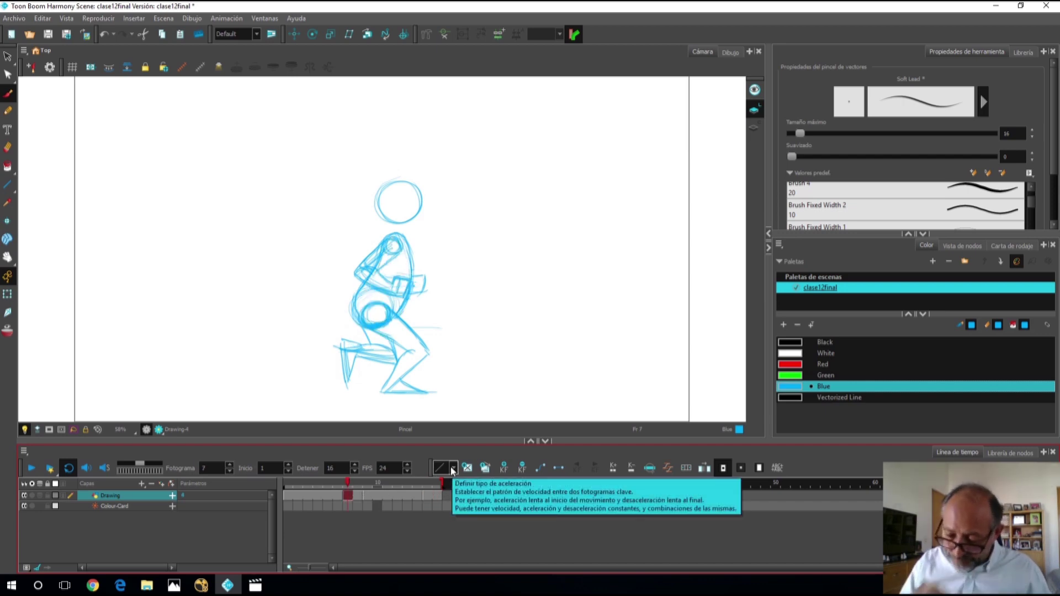
click(427, 486)
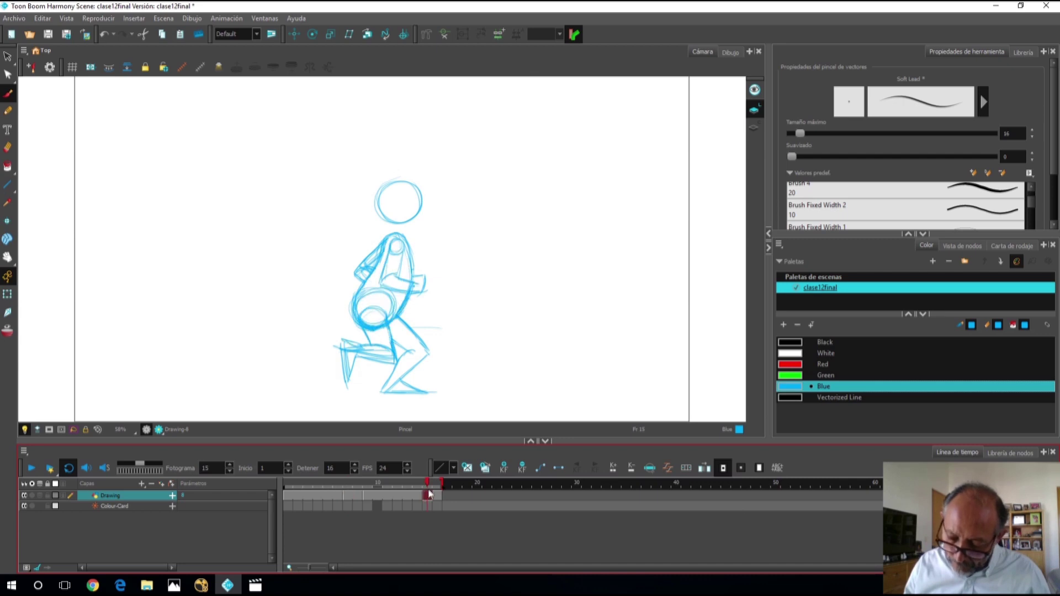
click(347, 494)
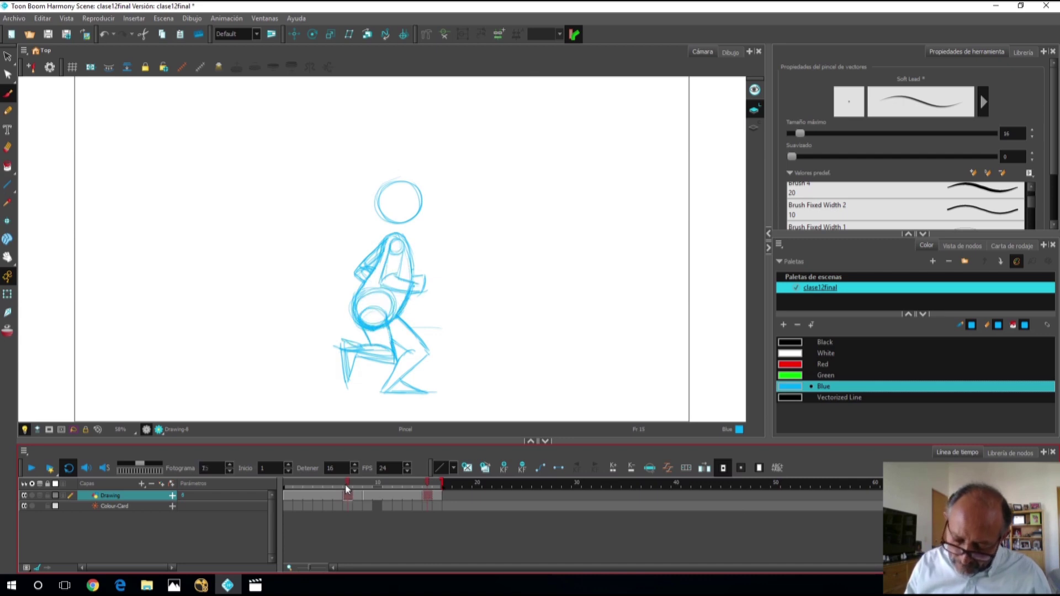
- Play the run cycle from frame 1, stop it, and compare the key poses at frames 1 and 7
click(287, 495)
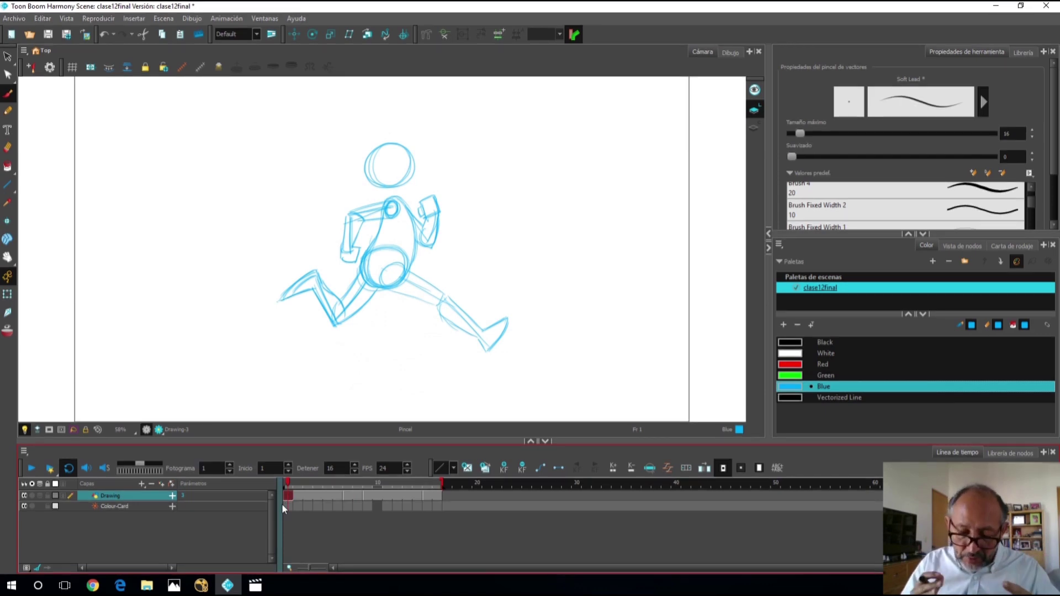
click(30, 469)
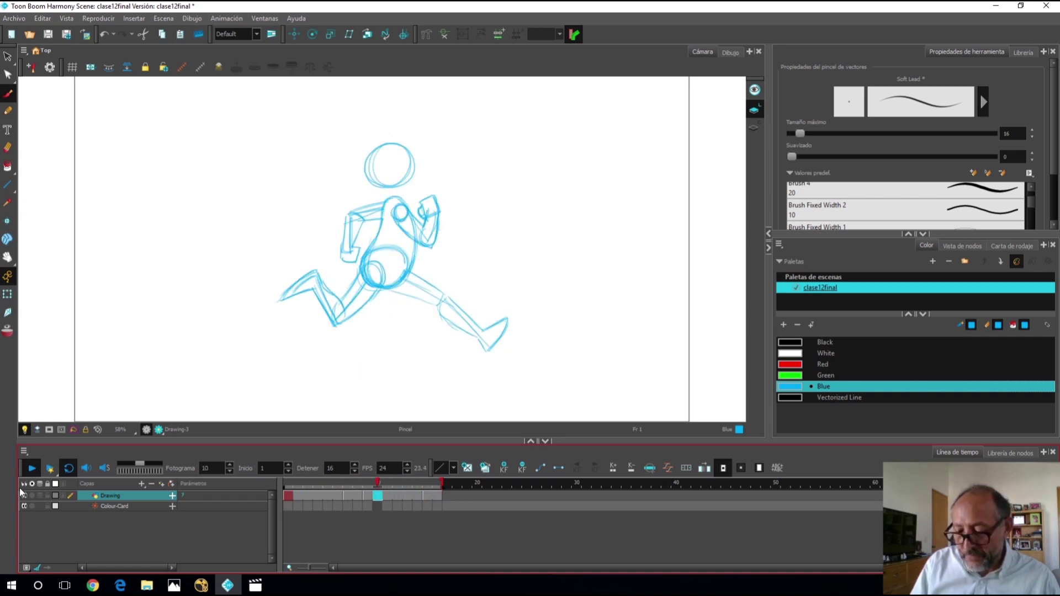
click(31, 468)
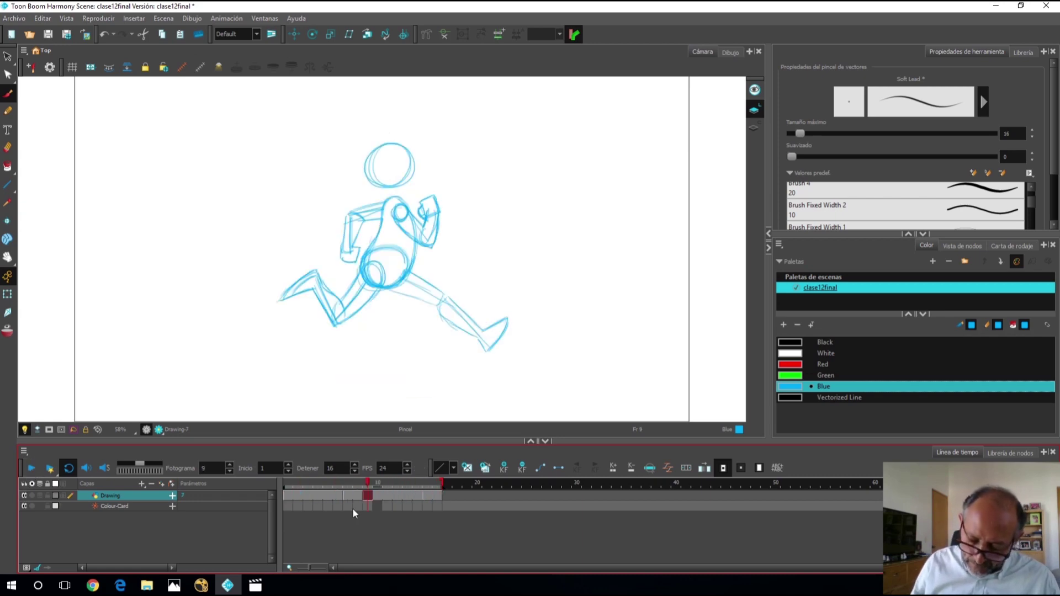
click(347, 486)
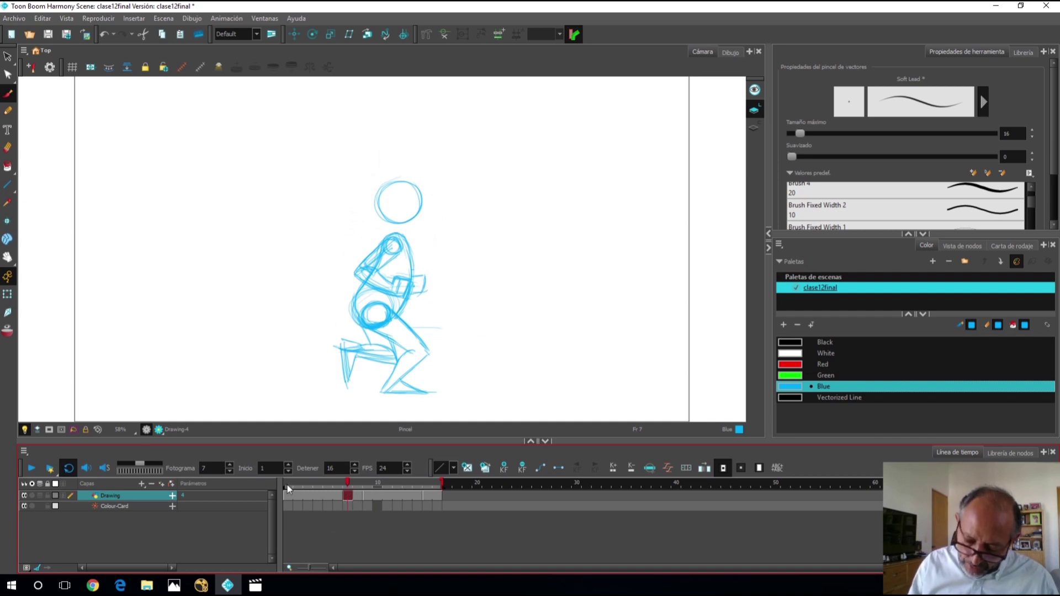
click(287, 485)
click(347, 495)
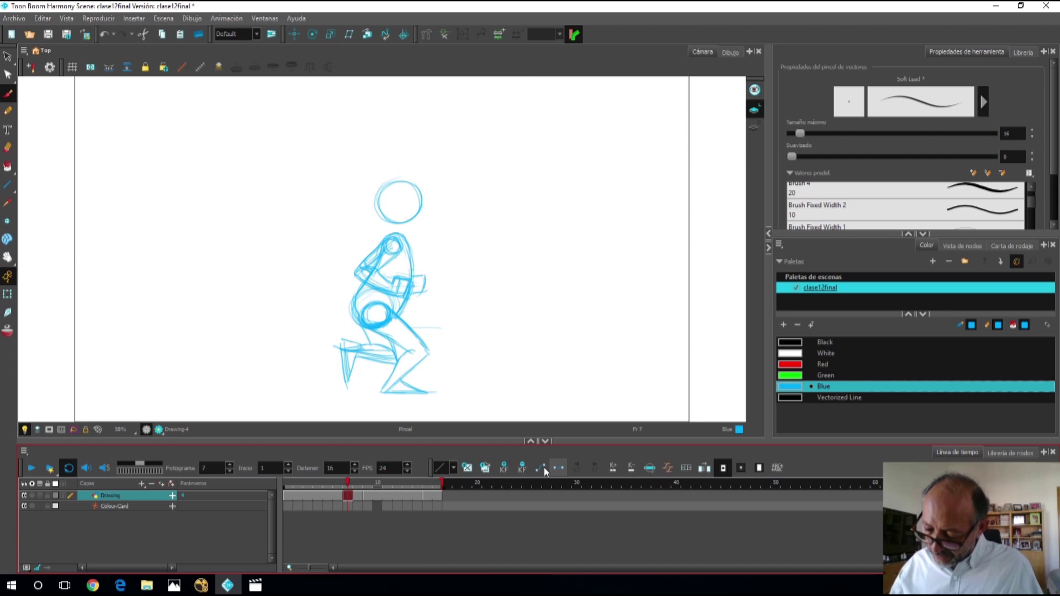
- Sketch a vertical timing chart beside the frame 1 runner, from 1 to 7, with 5 at the midpoint and 3 between 1 and 5
click(287, 487)
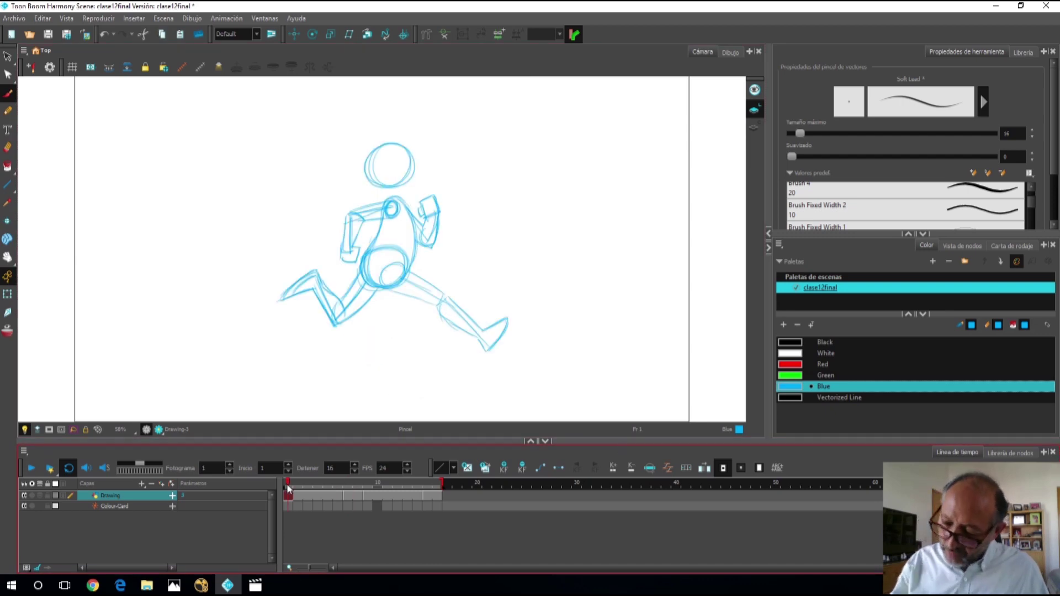
mouse_move(636, 166)
mouse_down()
mouse_move(658, 164)
mouse_move(646, 190)
mouse_move(643, 270)
mouse_move(671, 267)
mouse_up()
mouse_move(642, 142)
mouse_down()
mouse_move(642, 157)
mouse_move(644, 134)
mouse_up()
mouse_move(645, 286)
mouse_down()
mouse_move(658, 284)
mouse_move(655, 304)
mouse_move(653, 276)
mouse_up()
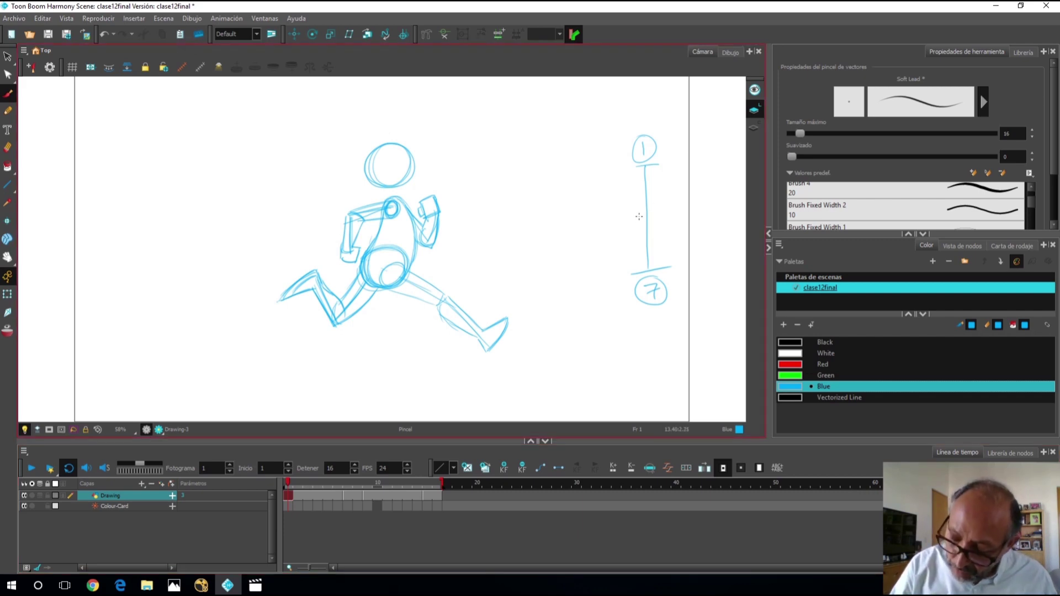
drag(634, 219, 662, 213)
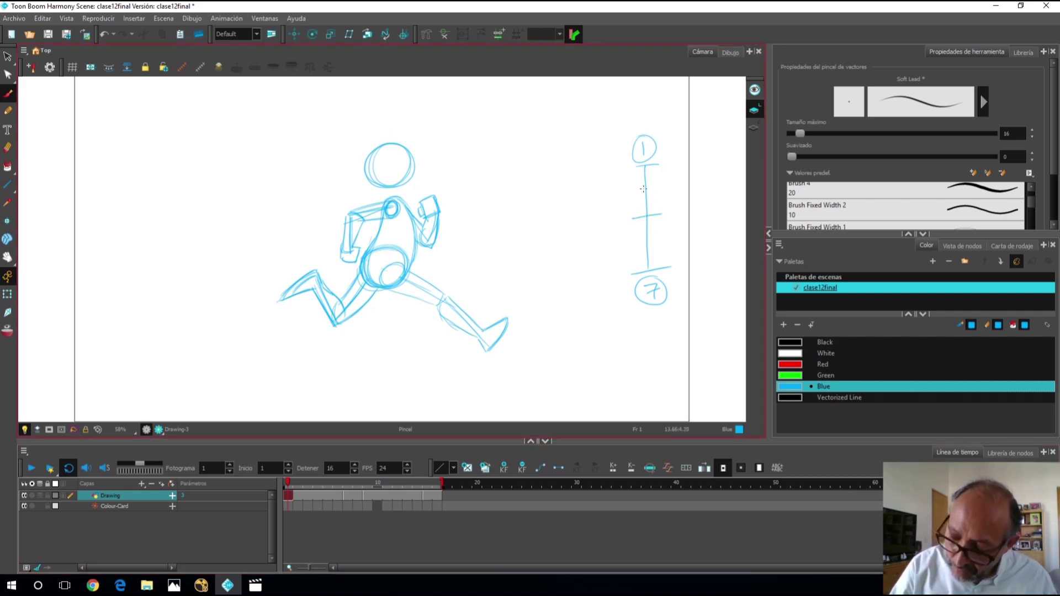
mouse_move(635, 190)
mouse_down()
mouse_move(663, 184)
mouse_move(665, 217)
mouse_up()
drag(666, 204, 681, 220)
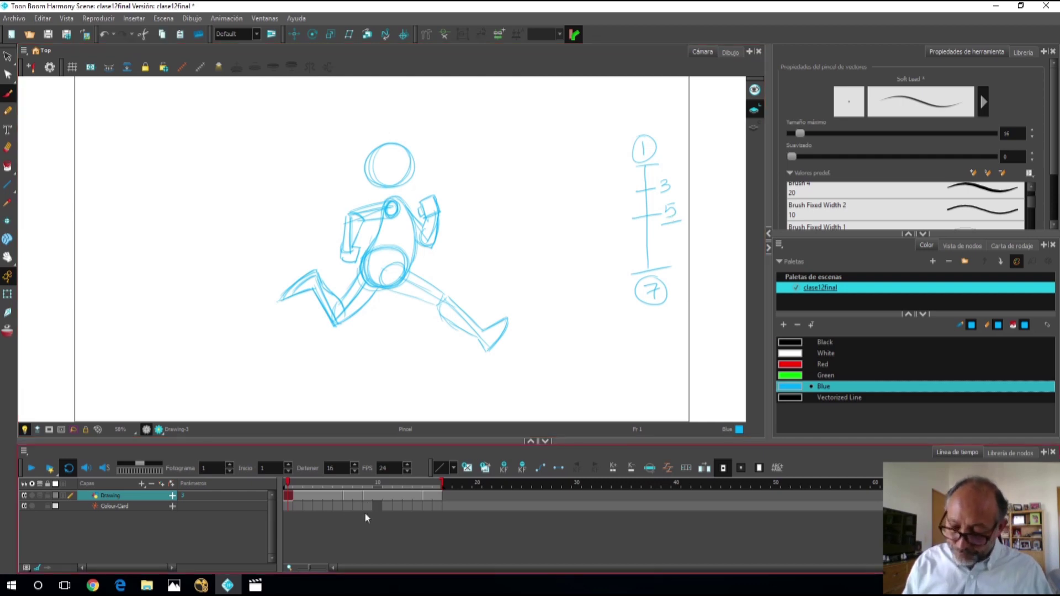
- Create an empty drawing at frame 5 and turn on the onion skin to show the neighbouring key poses
click(325, 491)
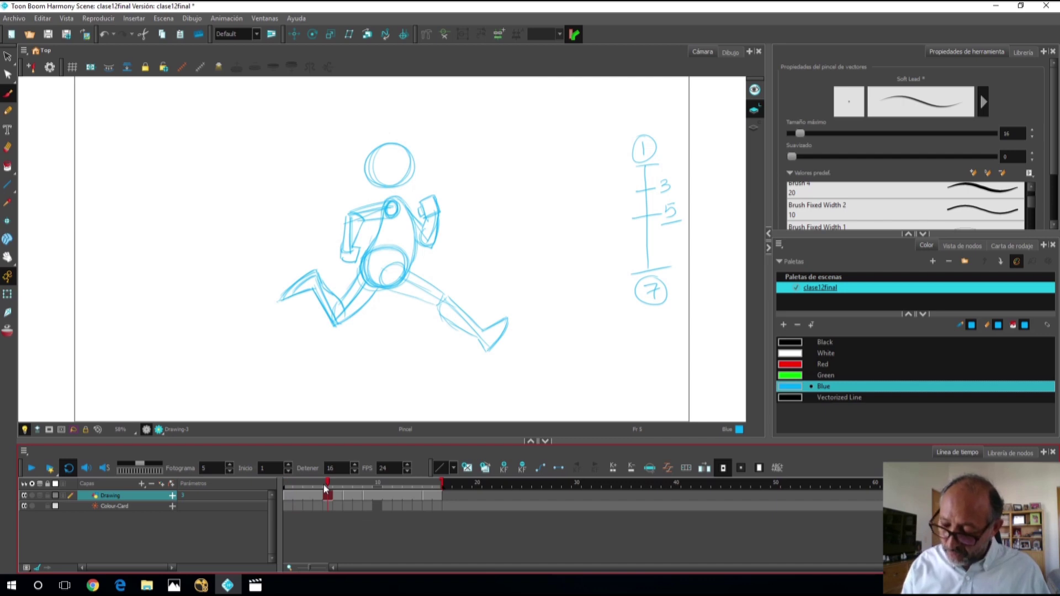
click(467, 468)
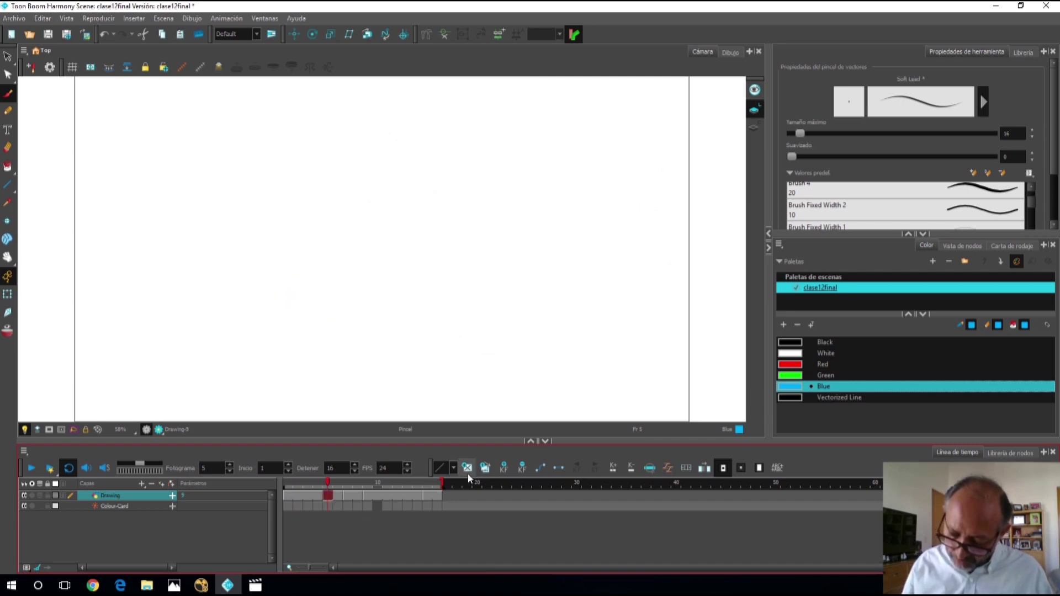
click(11, 335)
click(9, 331)
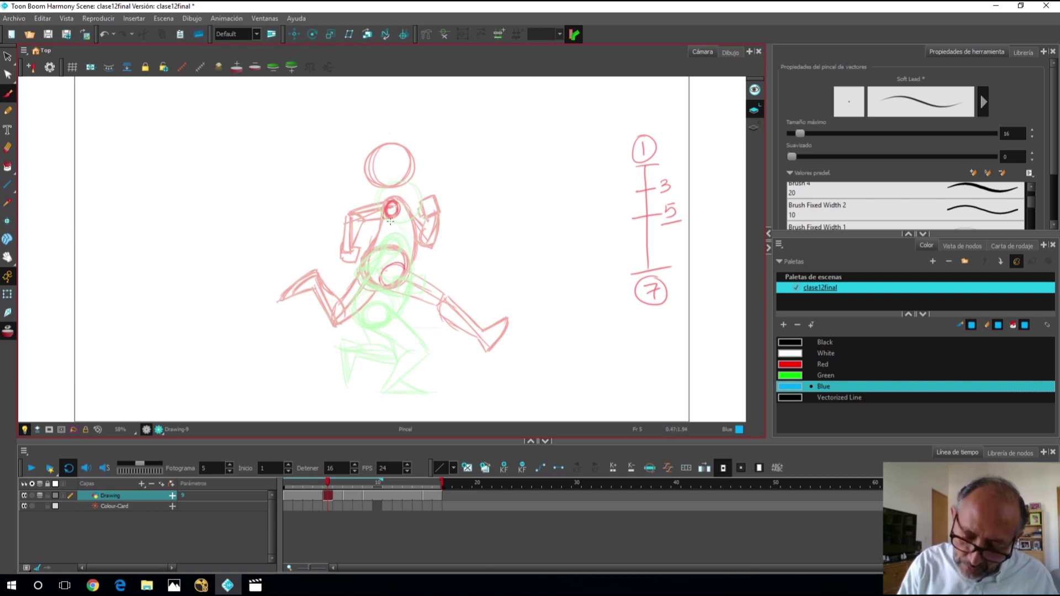
- Sketch the torso outline and hip circle at frame 5, midway between the onion-skinned key poses
mouse_move(389, 219)
mouse_down()
mouse_move(409, 246)
mouse_move(410, 285)
mouse_move(364, 303)
mouse_move(386, 308)
mouse_move(408, 286)
mouse_up()
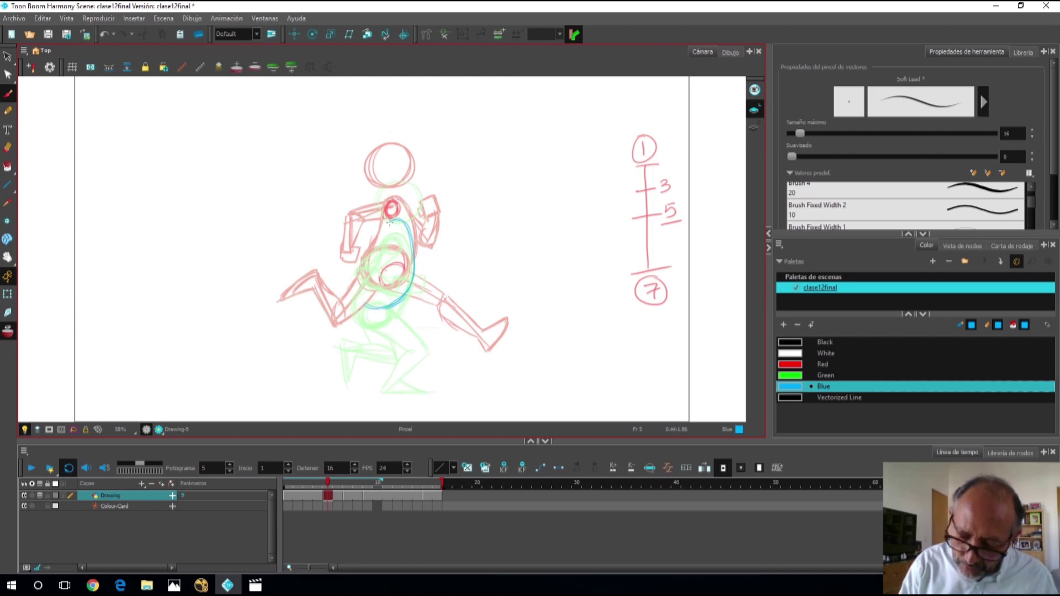
mouse_move(393, 220)
mouse_down()
mouse_move(358, 286)
mouse_move(370, 306)
mouse_move(366, 269)
mouse_move(358, 288)
mouse_move(369, 260)
mouse_up()
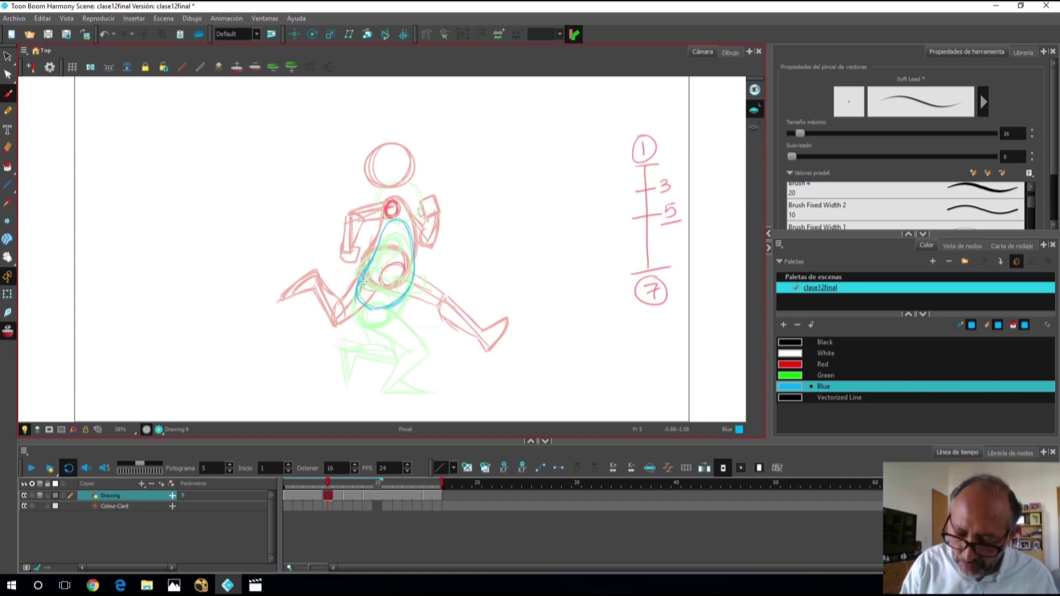
drag(376, 307, 403, 290)
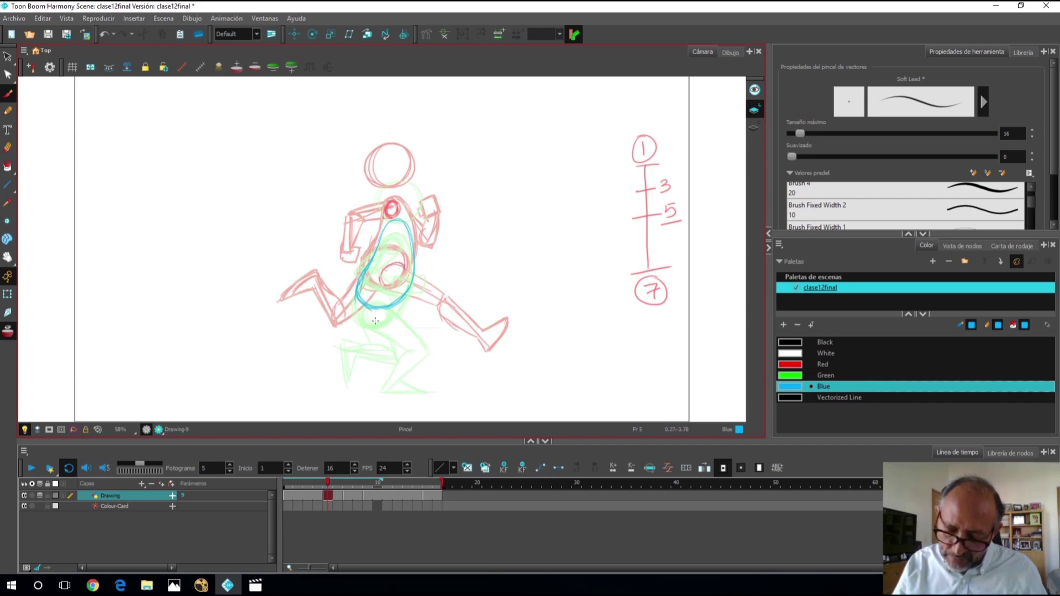
mouse_move(390, 301)
mouse_down()
mouse_move(378, 282)
mouse_move(375, 304)
mouse_move(398, 292)
mouse_move(390, 304)
mouse_up()
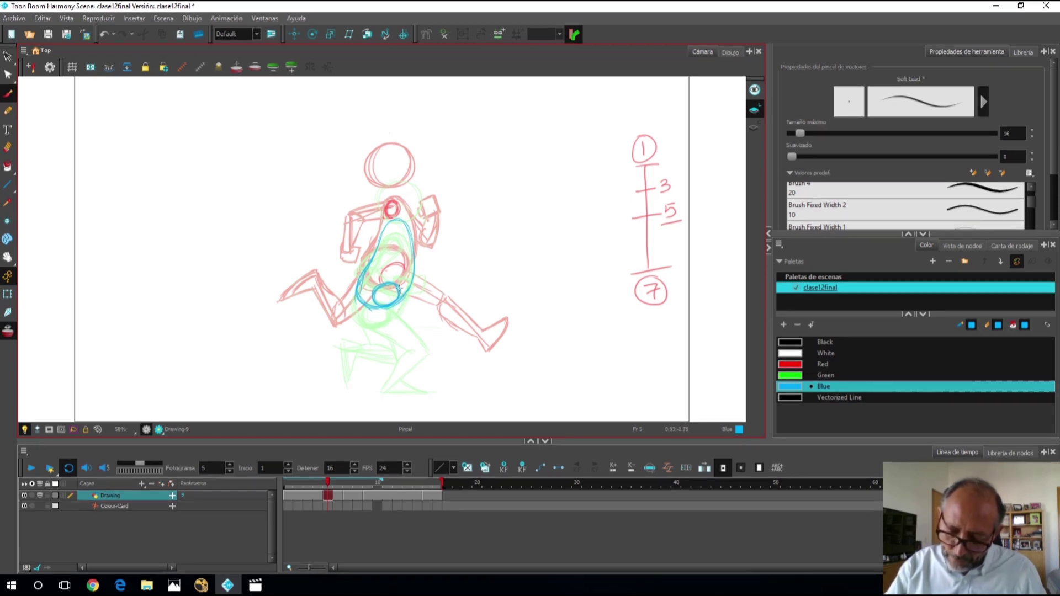
- Draw the forward leg at frame 5 reaching down toward the ground, and redraw its foot with the toes raised
drag(407, 301, 446, 370)
mouse_move(428, 333)
mouse_down()
mouse_move(453, 381)
mouse_move(442, 376)
mouse_move(466, 371)
mouse_move(445, 385)
mouse_move(472, 368)
mouse_move(438, 393)
mouse_up()
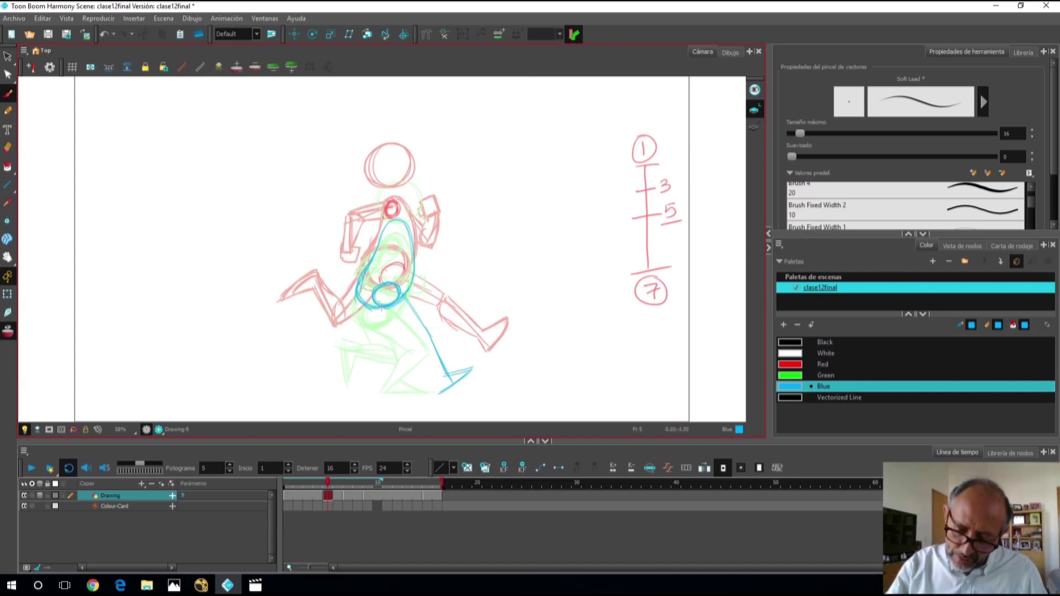
mouse_move(380, 308)
mouse_down()
mouse_move(420, 337)
mouse_move(423, 353)
mouse_move(418, 334)
mouse_move(440, 393)
mouse_up()
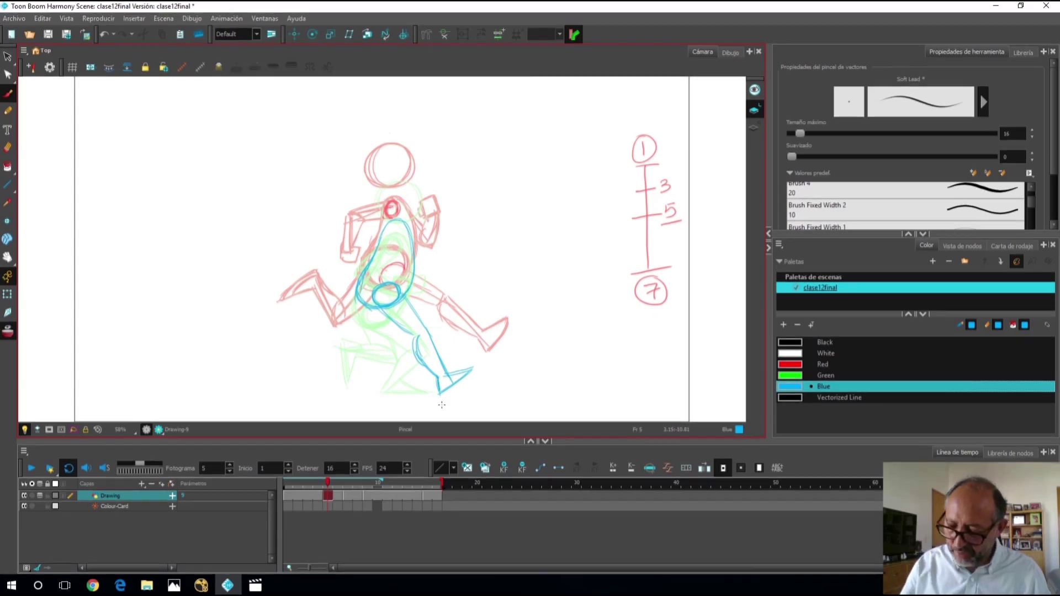
key(ctrl)
key(alt+b)
drag(471, 373, 447, 390)
key(ctrl+z)
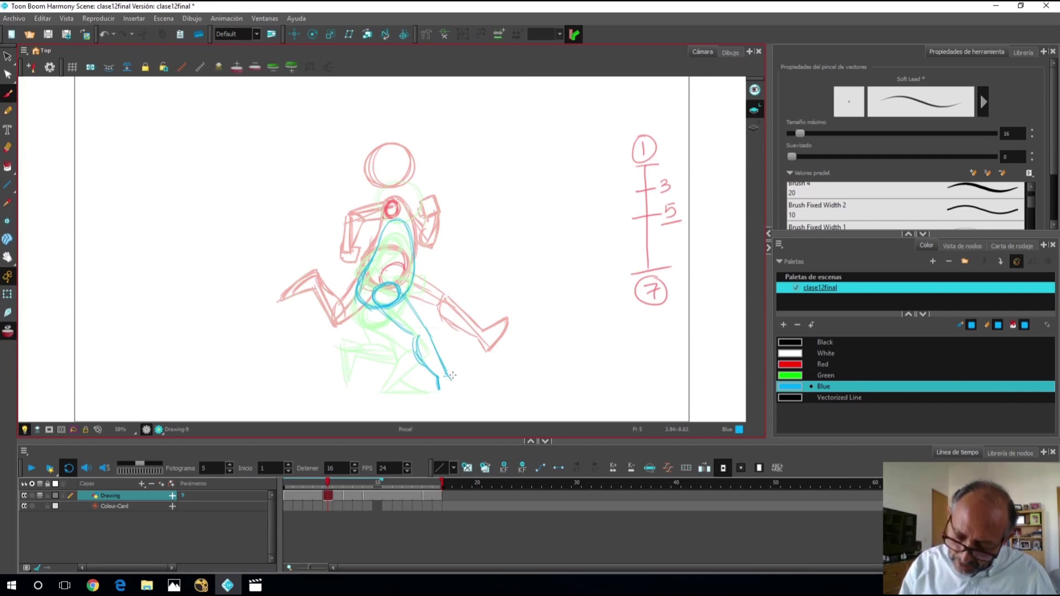
mouse_move(447, 376)
mouse_down()
mouse_move(446, 375)
mouse_move(466, 360)
mouse_move(449, 389)
mouse_move(468, 362)
mouse_move(438, 386)
mouse_move(456, 375)
mouse_move(443, 394)
mouse_move(457, 383)
mouse_move(449, 391)
mouse_move(466, 359)
mouse_move(452, 390)
mouse_up()
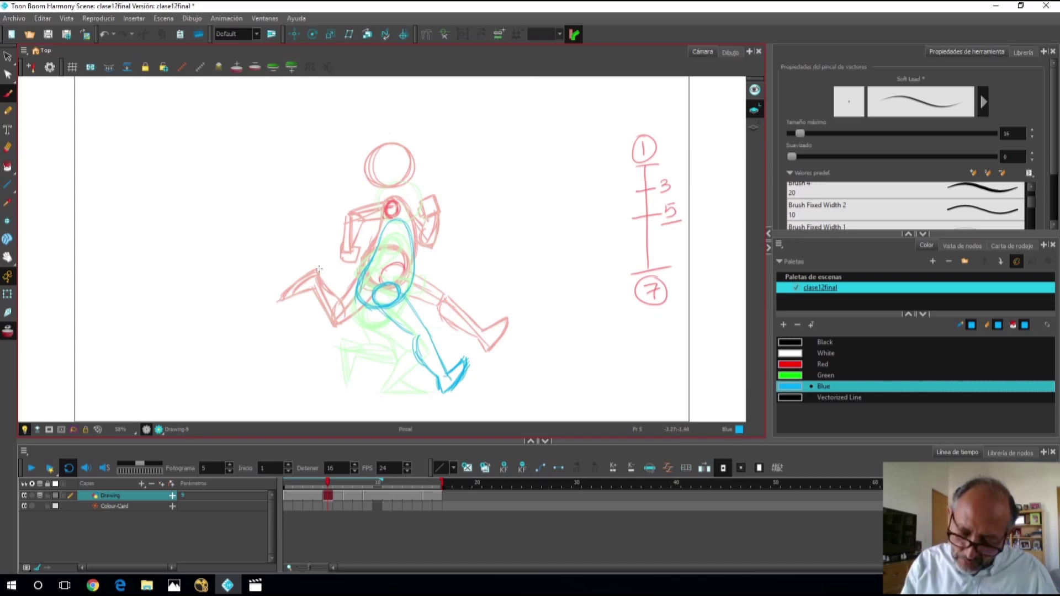
- Sketch the trailing leg at frame 5, with a bent knee and the foot behind, between the two key poses
drag(312, 301, 346, 351)
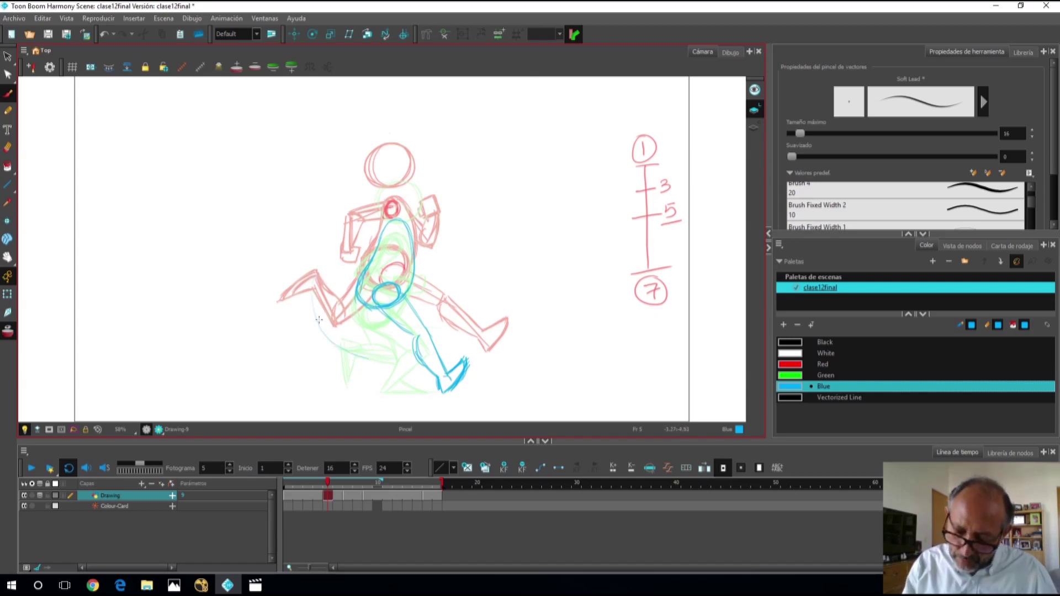
drag(312, 313, 298, 356)
drag(299, 355, 322, 331)
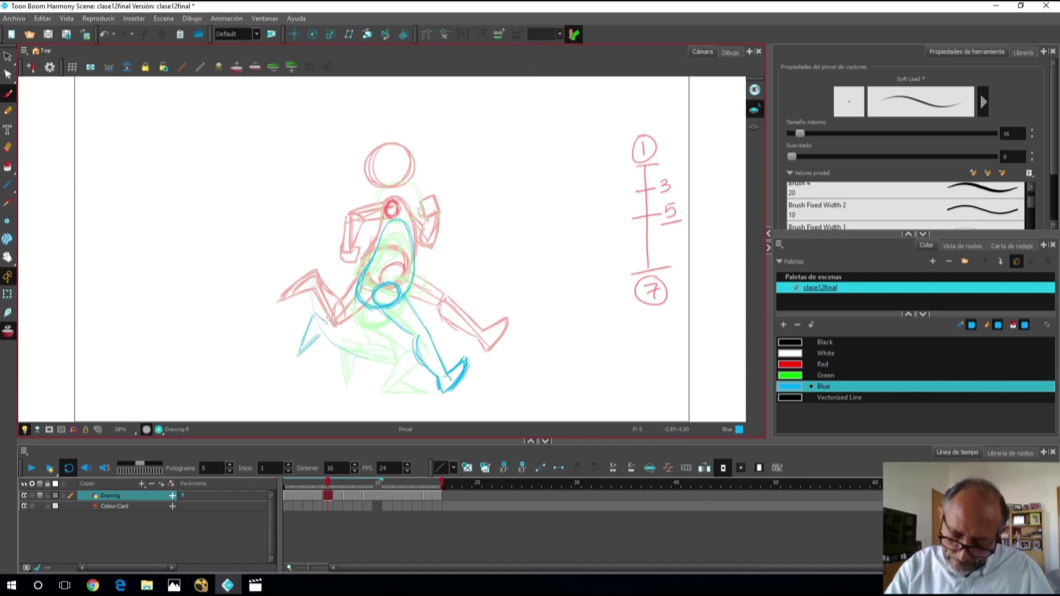
drag(331, 323, 369, 334)
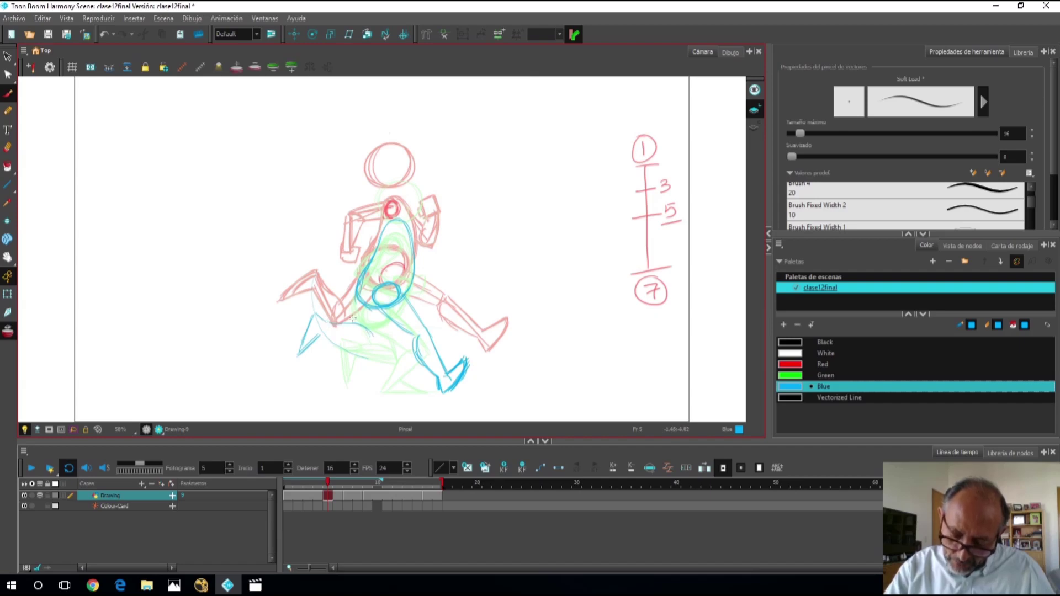
mouse_move(360, 300)
mouse_down()
mouse_move(362, 324)
mouse_move(386, 313)
mouse_move(374, 349)
mouse_up()
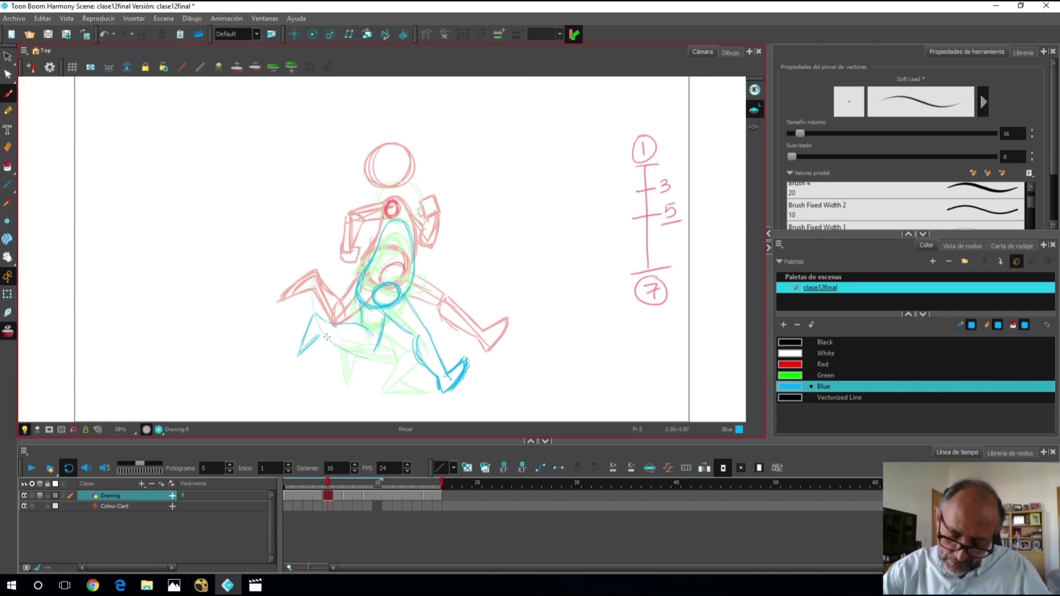
drag(321, 335, 373, 350)
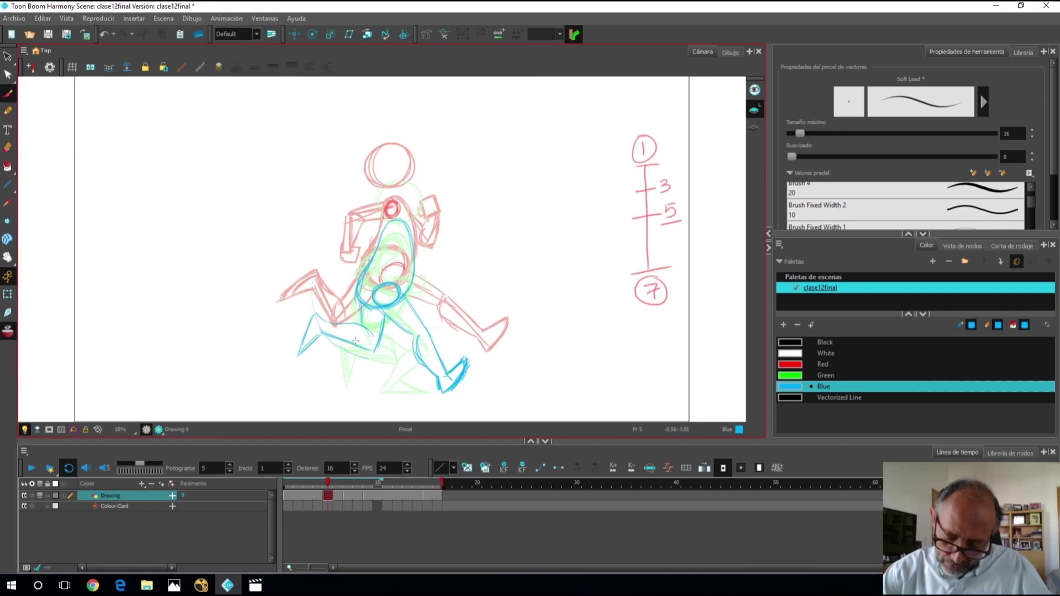
- Erase the trailing foot and shin end at frame 5 and redraw them with cleaner lines
key(e)
mouse_move(308, 320)
mouse_down()
mouse_move(318, 341)
mouse_move(313, 318)
mouse_move(303, 349)
mouse_move(316, 273)
mouse_move(312, 300)
mouse_up()
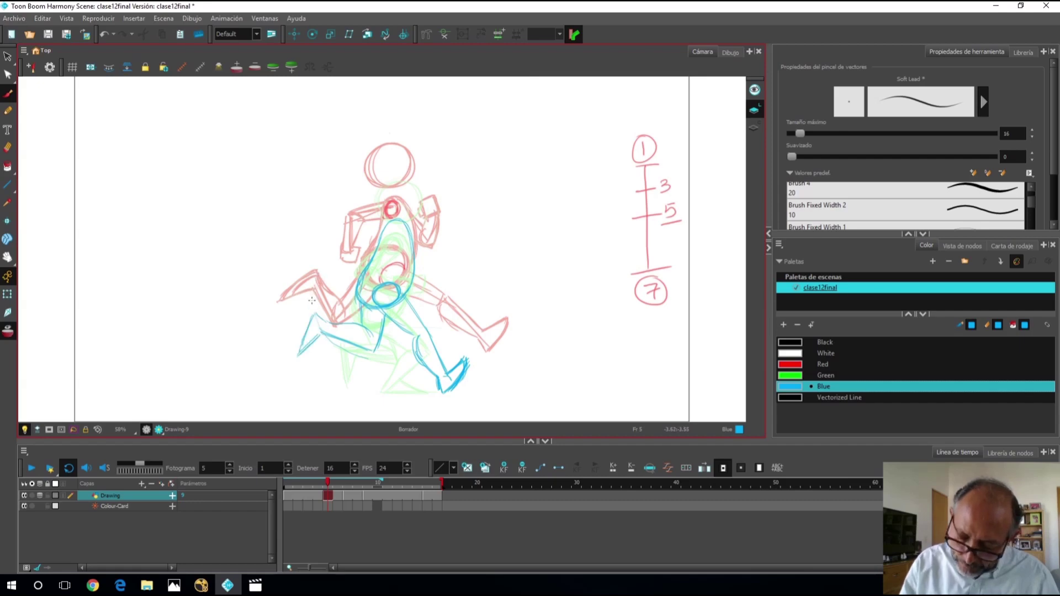
key(alt+b)
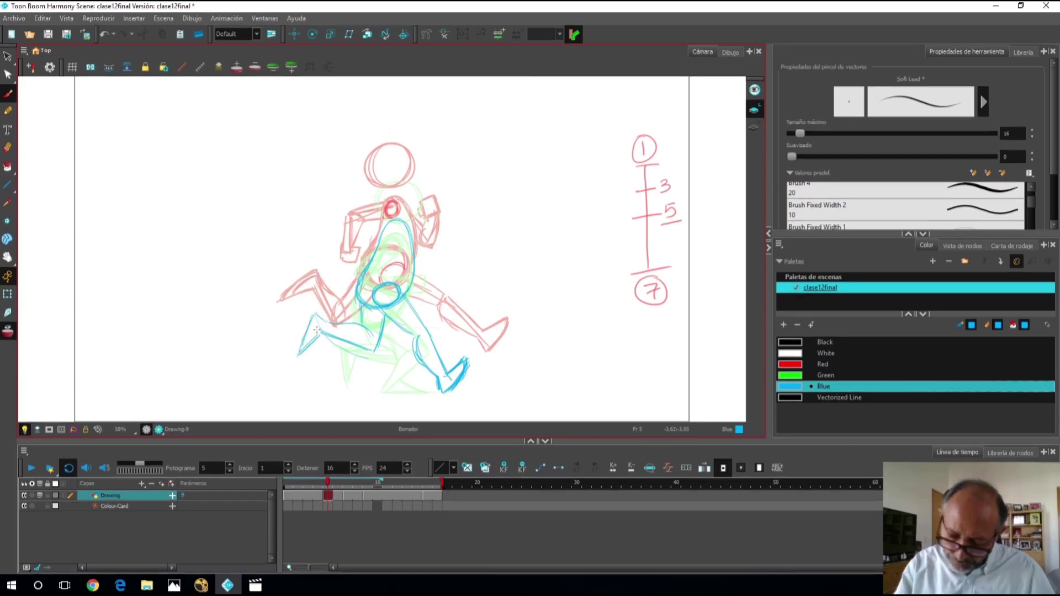
key(alt+e)
mouse_move(318, 326)
mouse_down()
mouse_move(298, 359)
mouse_move(301, 339)
mouse_up()
key(alt+b)
drag(365, 359, 318, 334)
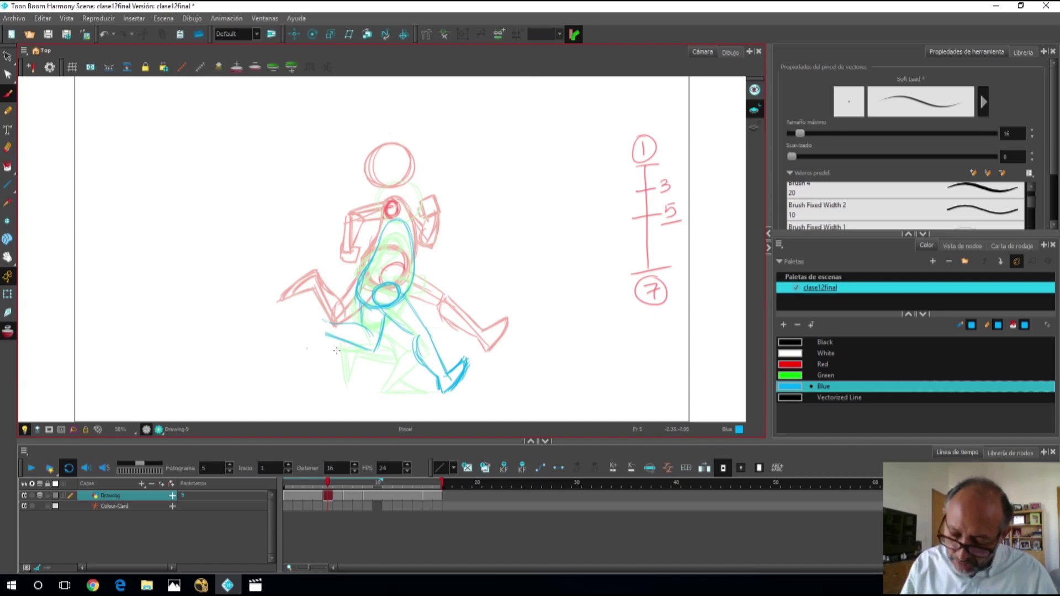
mouse_move(314, 316)
mouse_down()
mouse_move(307, 334)
mouse_move(312, 317)
mouse_up()
mouse_move(315, 313)
mouse_down()
mouse_move(325, 323)
mouse_move(308, 353)
mouse_move(323, 331)
mouse_up()
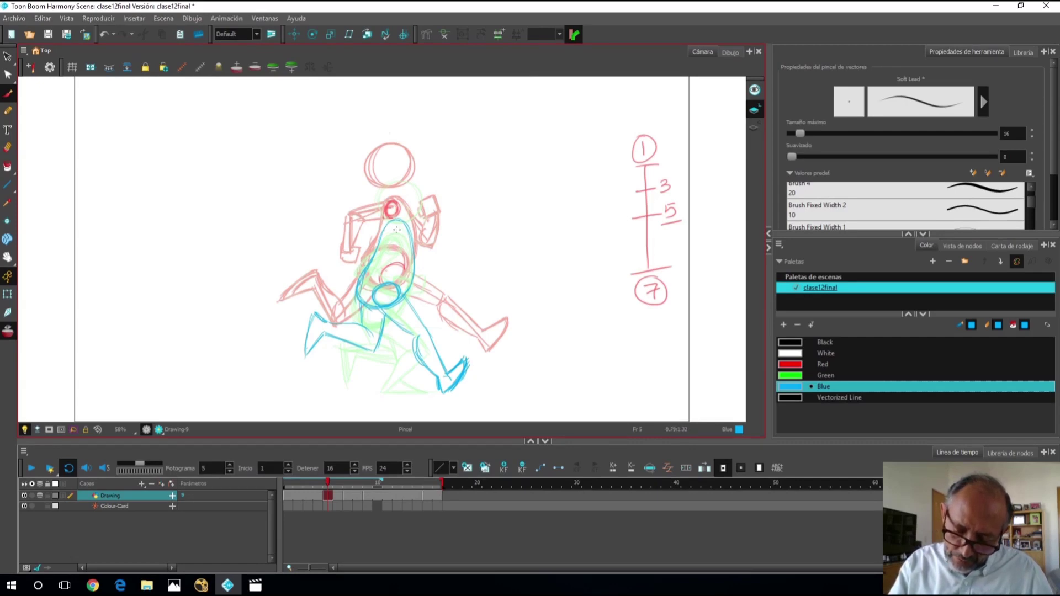
- Draw the shoulder circle, both bent arms and the head at frame 5, between the key poses
mouse_move(395, 222)
mouse_down()
mouse_move(386, 234)
mouse_move(398, 236)
mouse_up()
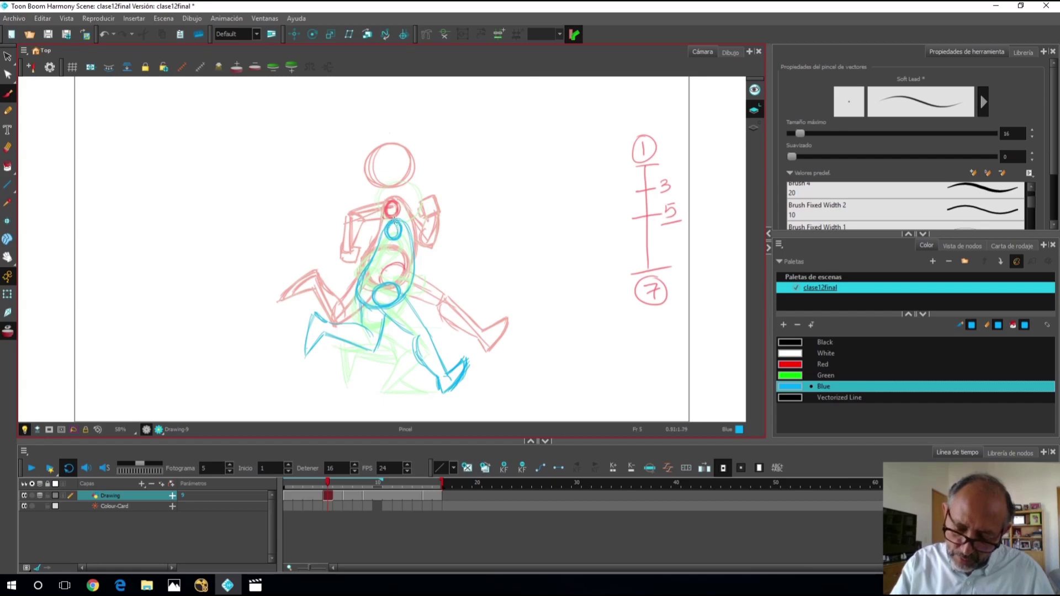
mouse_move(361, 236)
mouse_down()
mouse_move(384, 222)
mouse_move(356, 236)
mouse_up()
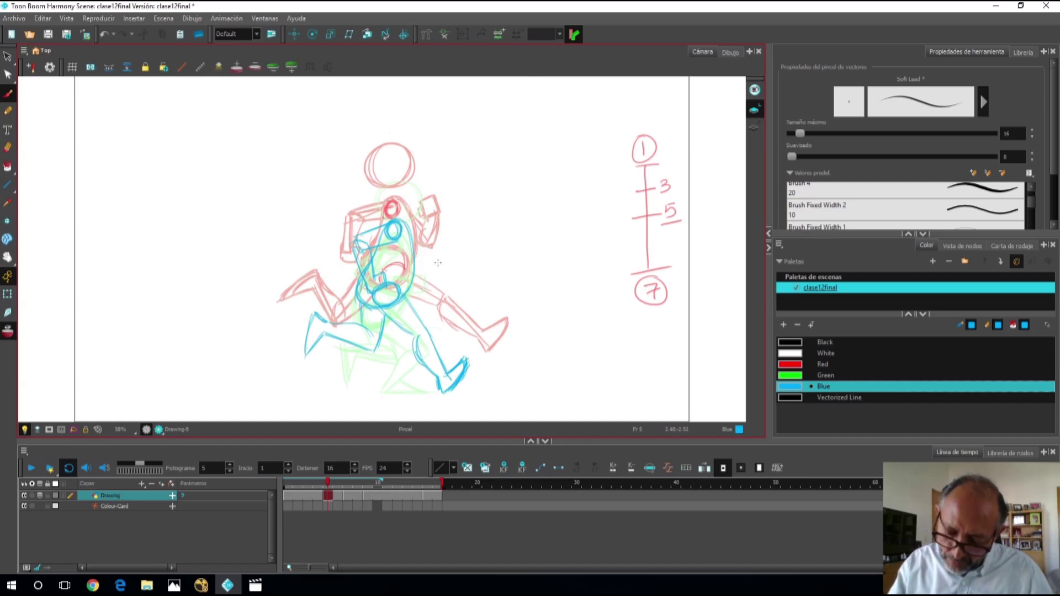
drag(436, 205, 428, 277)
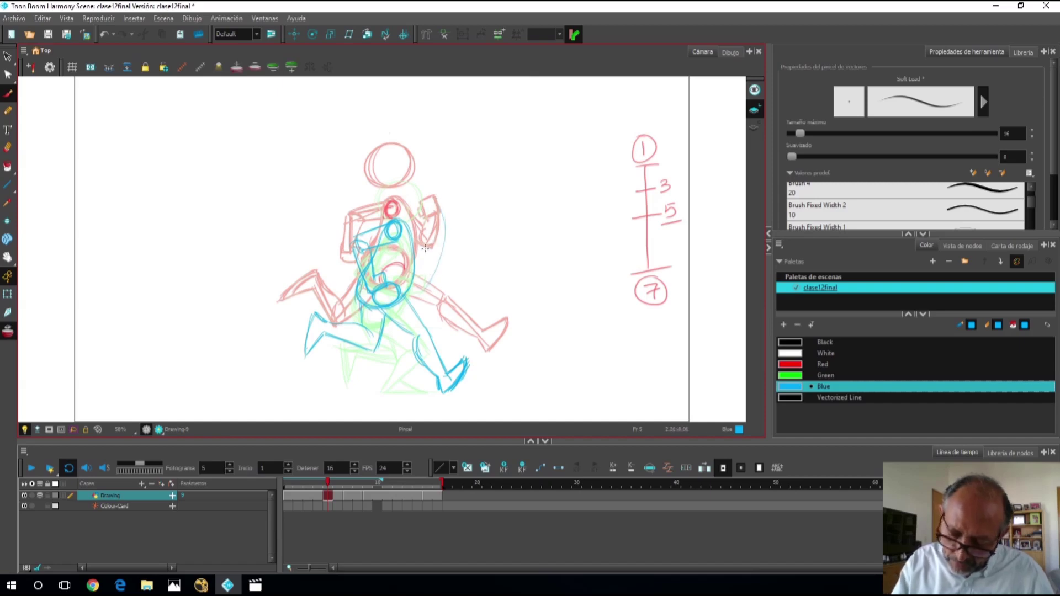
mouse_move(429, 257)
mouse_down()
mouse_move(434, 241)
mouse_move(428, 258)
mouse_move(438, 258)
mouse_move(425, 254)
mouse_up()
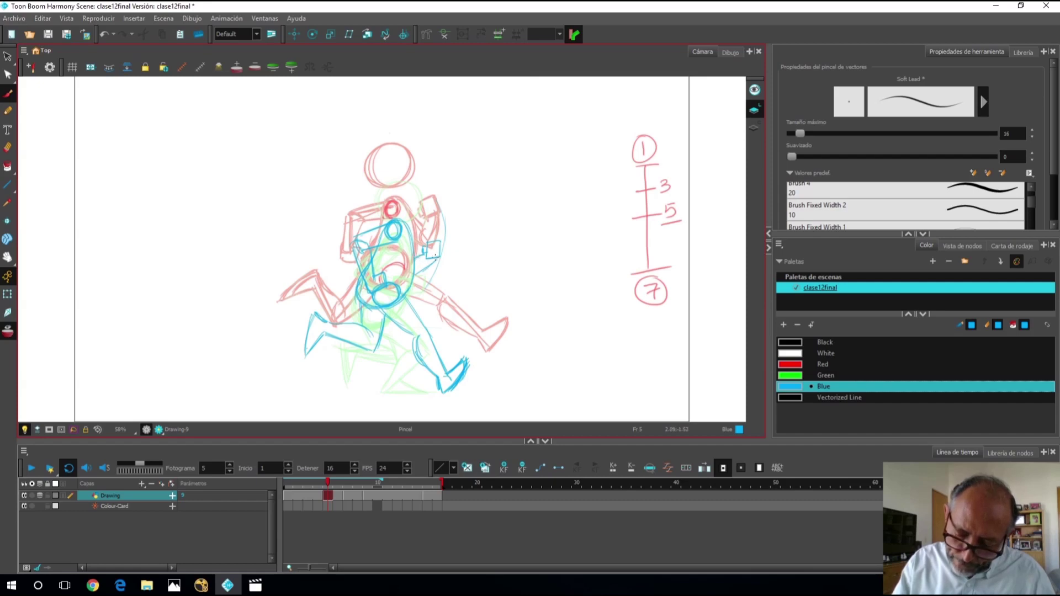
mouse_move(421, 174)
mouse_down()
mouse_move(378, 199)
mouse_move(395, 207)
mouse_move(416, 189)
mouse_up()
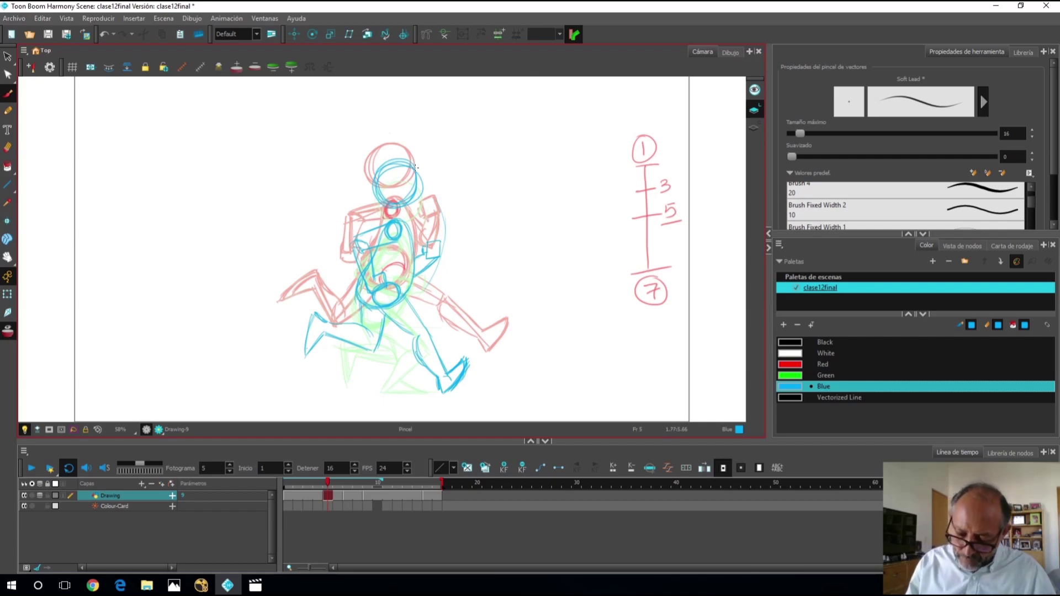
- Clean up the forward foot of the frame 5 drawing, then refine the far arm with the onion skin off
mouse_move(470, 374)
mouse_down()
mouse_move(469, 352)
mouse_move(446, 398)
mouse_up()
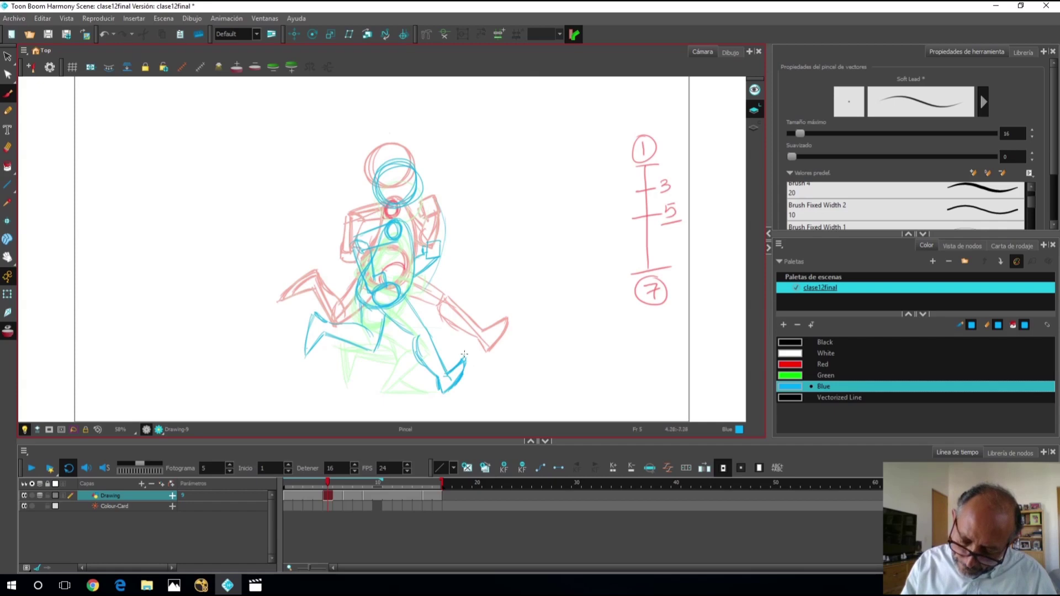
drag(465, 356, 459, 375)
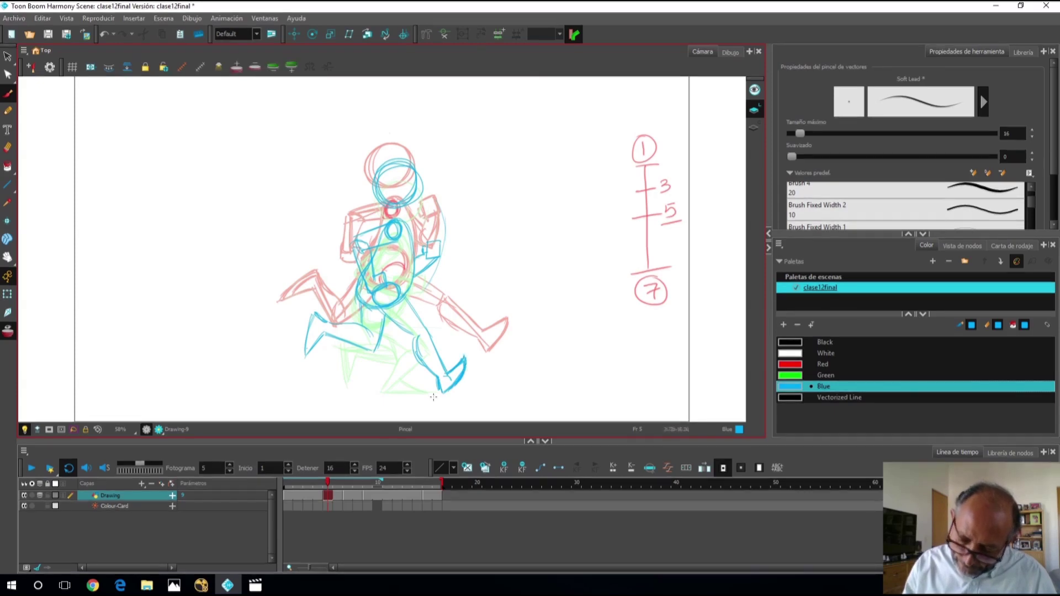
click(10, 336)
click(327, 484)
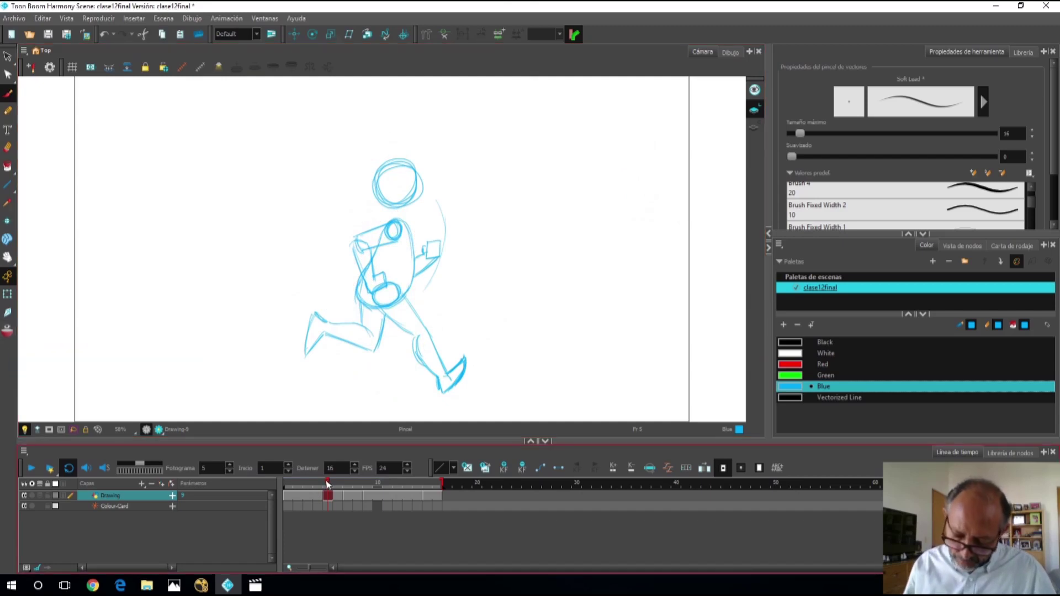
mouse_move(328, 484)
mouse_down()
mouse_move(308, 484)
mouse_move(349, 483)
mouse_move(310, 486)
mouse_move(338, 484)
mouse_up()
mouse_move(441, 218)
mouse_down()
mouse_move(441, 277)
mouse_move(421, 292)
mouse_move(440, 261)
mouse_move(432, 237)
mouse_move(423, 259)
mouse_move(405, 261)
mouse_move(407, 263)
mouse_up()
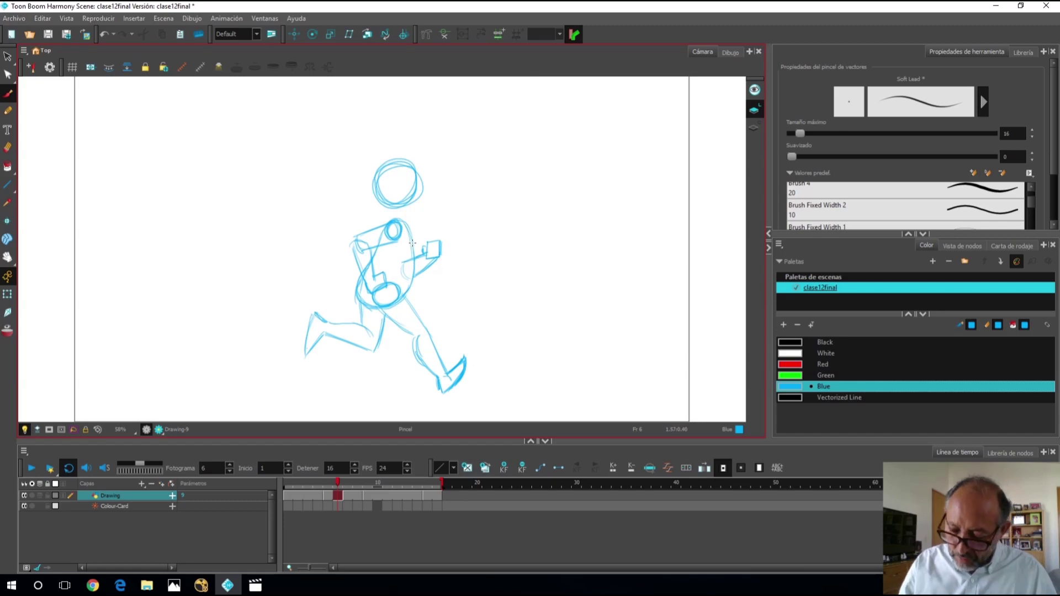
- Create an empty drawing at frame 3 and turn on the onion skin to show the neighbouring poses
click(336, 495)
click(314, 483)
mouse_move(313, 482)
mouse_down()
mouse_move(355, 486)
mouse_move(300, 489)
mouse_move(356, 489)
mouse_move(308, 492)
mouse_up()
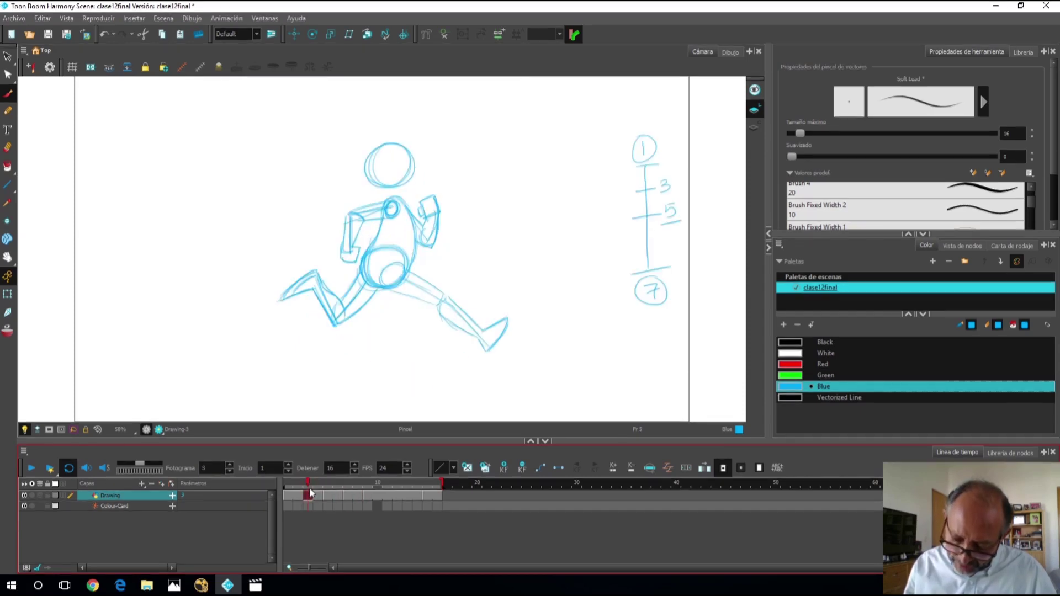
click(466, 468)
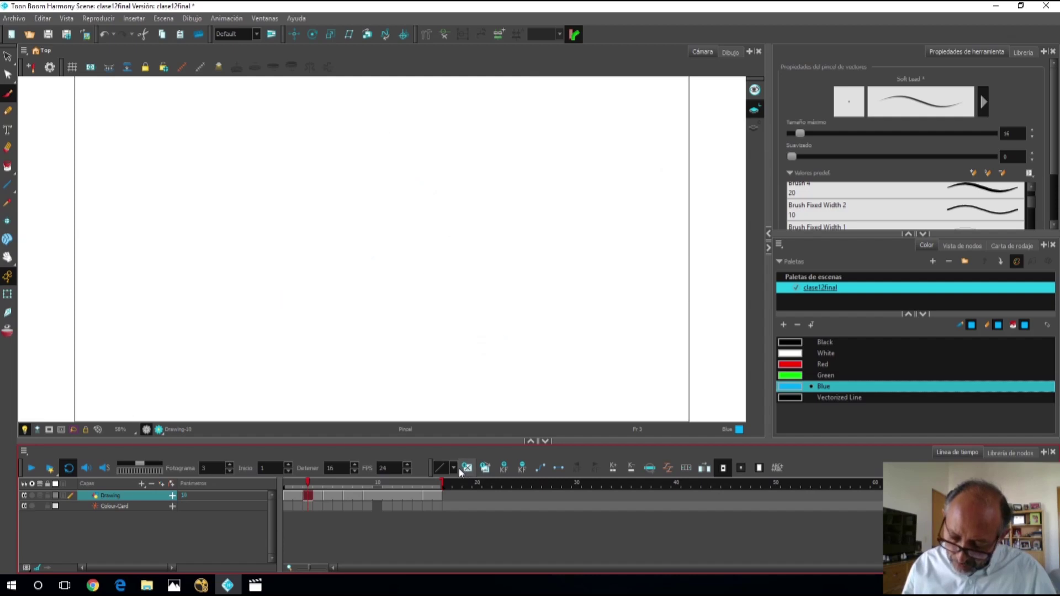
click(9, 332)
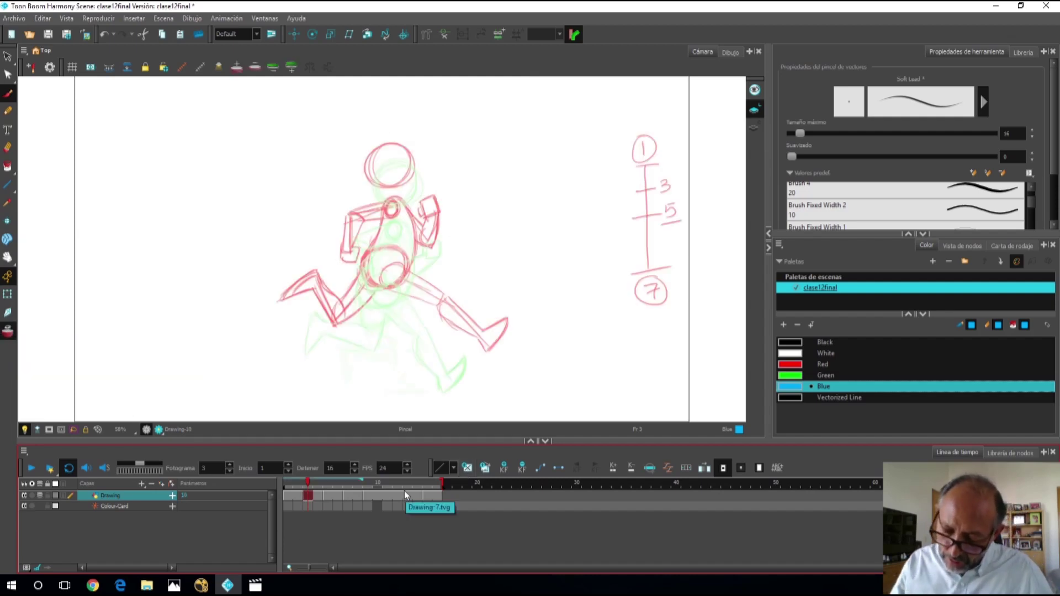
- Sketch the torso outline and shoulder circle at frame 3, between the poses of frames 1 and 5
mouse_move(375, 297)
mouse_down()
mouse_move(402, 284)
mouse_move(409, 243)
mouse_up()
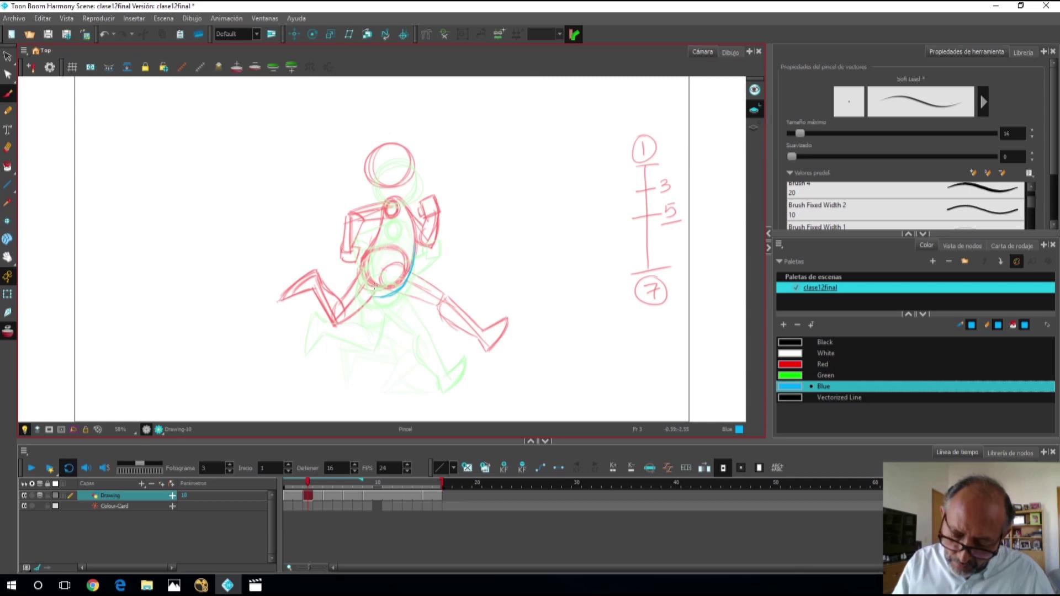
drag(368, 295, 360, 279)
mouse_move(358, 272)
mouse_down()
mouse_move(361, 284)
mouse_move(380, 222)
mouse_up()
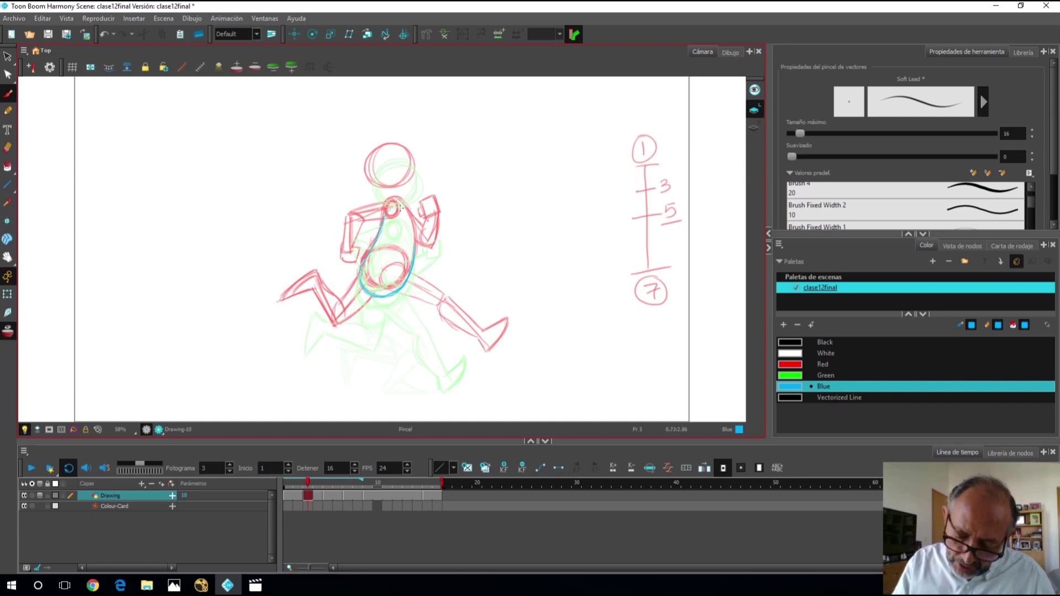
drag(407, 215, 408, 221)
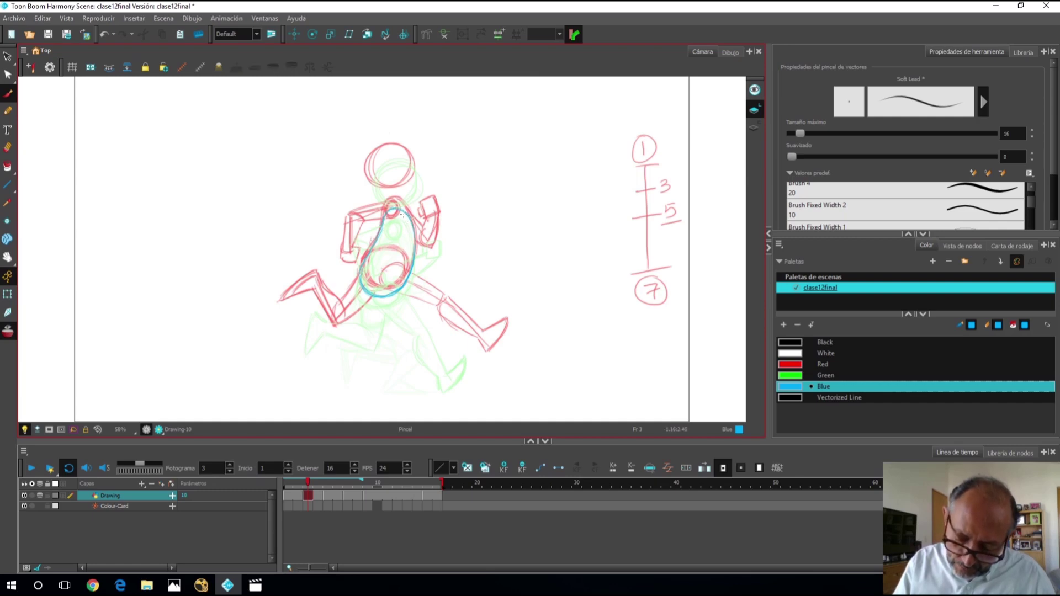
drag(394, 228, 395, 221)
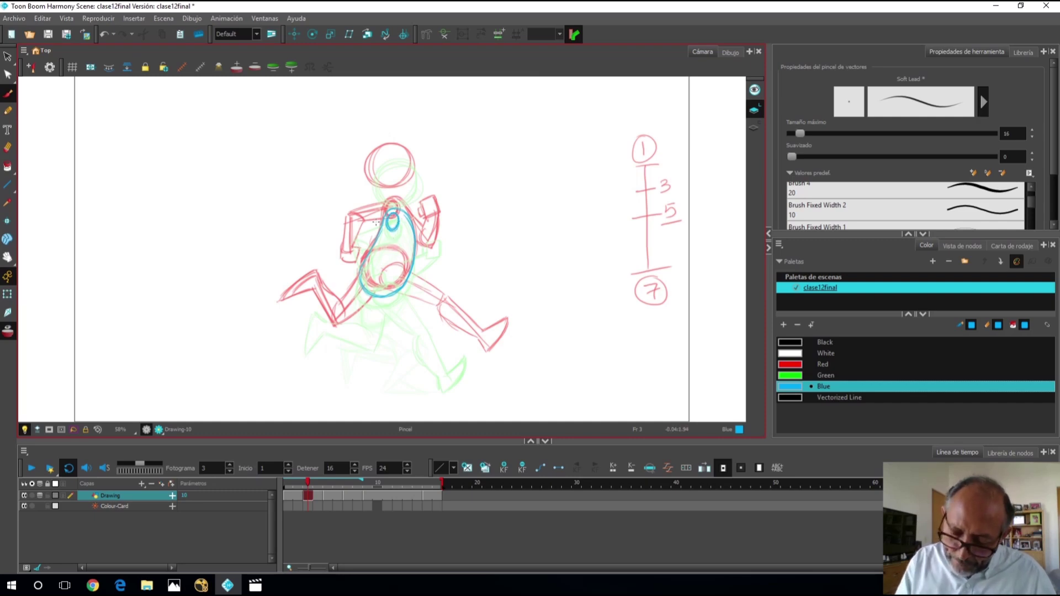
- Draw the bent rear arm with its hand at frame 3, and check it with the onion skin off and on
mouse_move(352, 227)
mouse_down()
mouse_move(388, 216)
mouse_move(365, 240)
mouse_move(386, 231)
mouse_up()
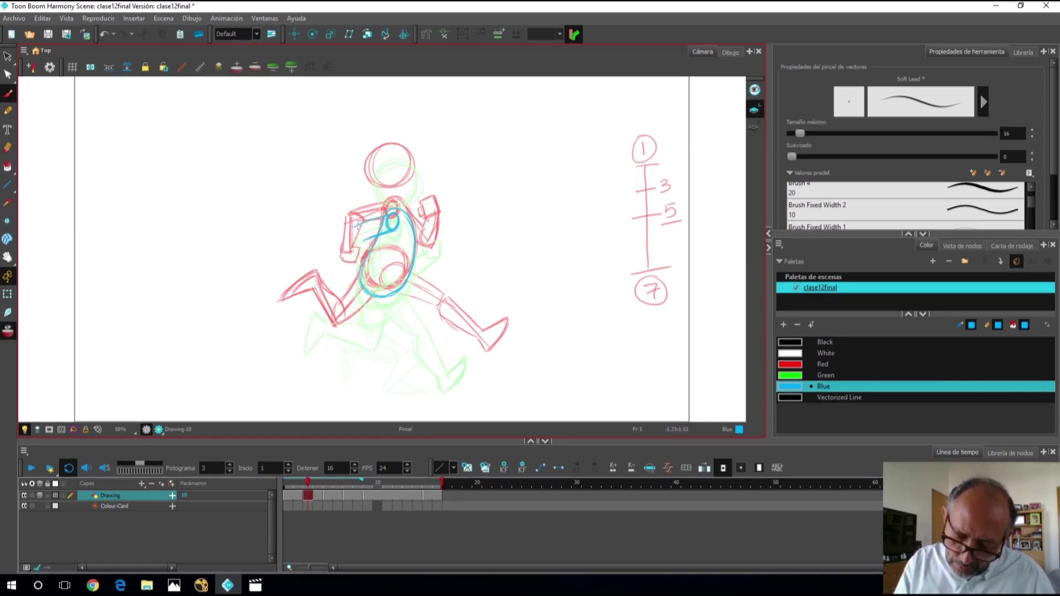
mouse_move(371, 233)
mouse_down()
mouse_move(393, 231)
mouse_move(368, 228)
mouse_move(368, 239)
mouse_move(355, 226)
mouse_move(369, 245)
mouse_up()
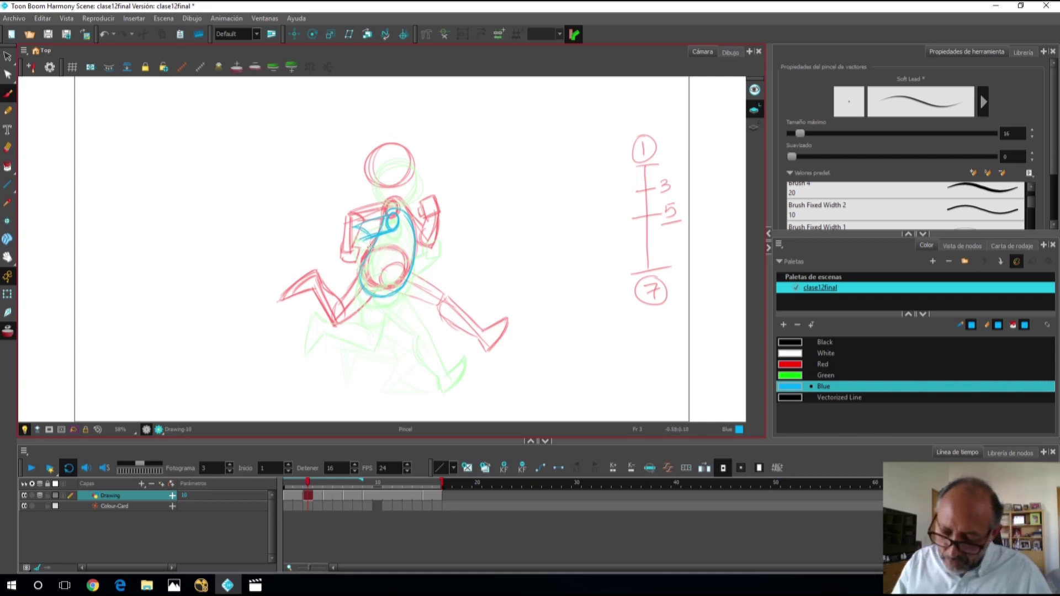
mouse_move(352, 247)
mouse_down()
mouse_move(354, 281)
mouse_move(374, 277)
mouse_move(362, 270)
mouse_move(372, 265)
mouse_move(365, 243)
mouse_move(360, 264)
mouse_move(366, 242)
mouse_move(360, 265)
mouse_move(354, 248)
mouse_move(352, 276)
mouse_up()
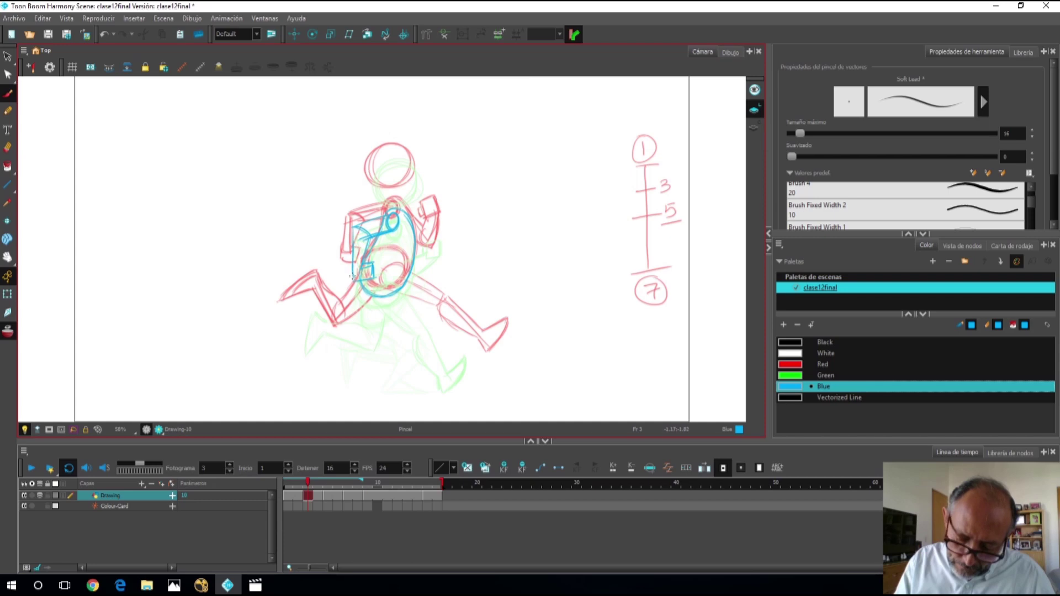
drag(374, 276, 365, 279)
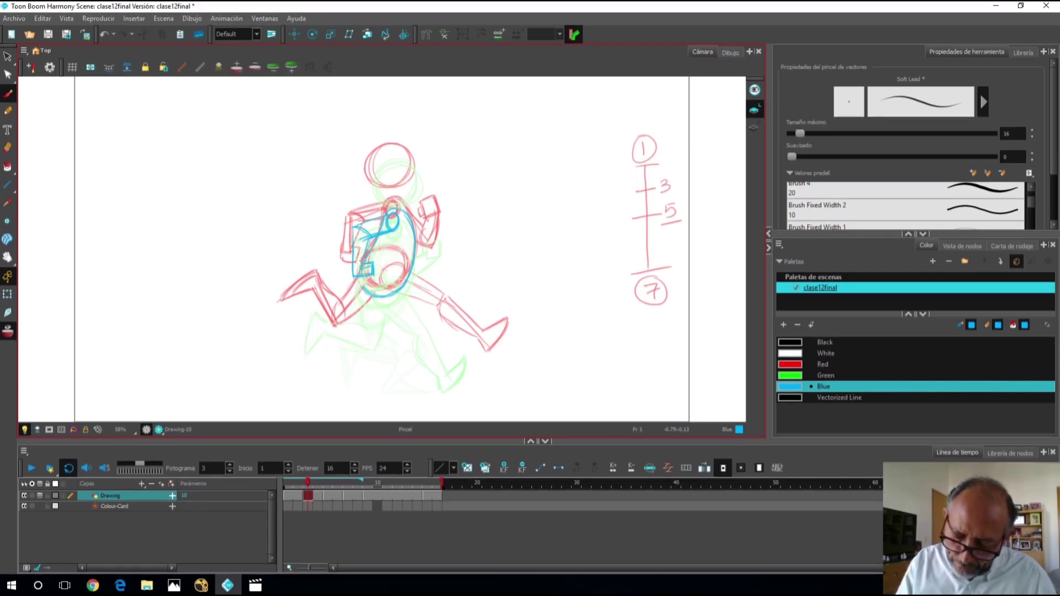
drag(366, 269, 377, 271)
drag(376, 258, 373, 276)
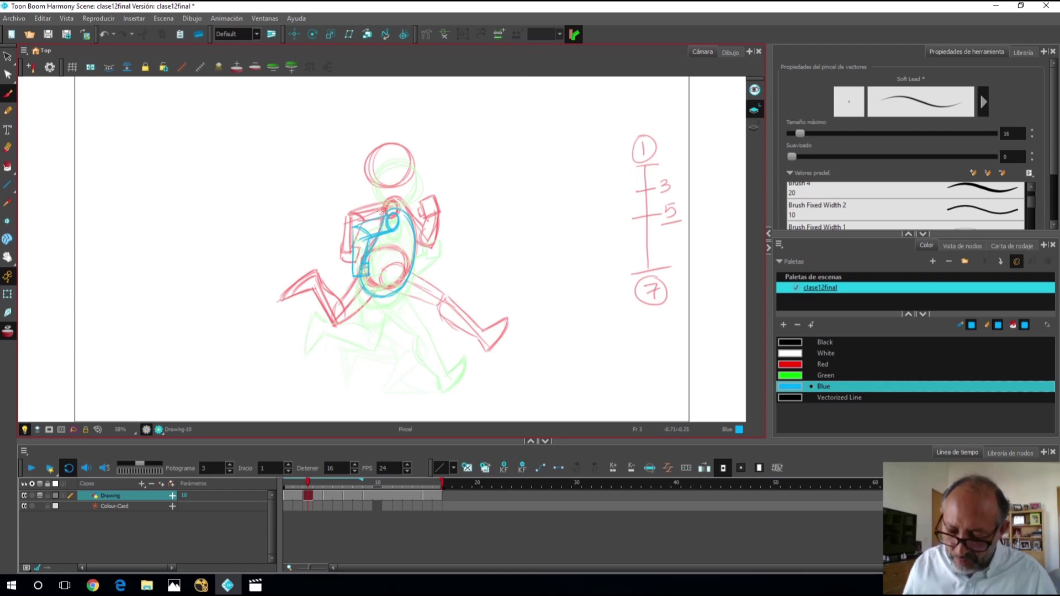
key(alt+o)
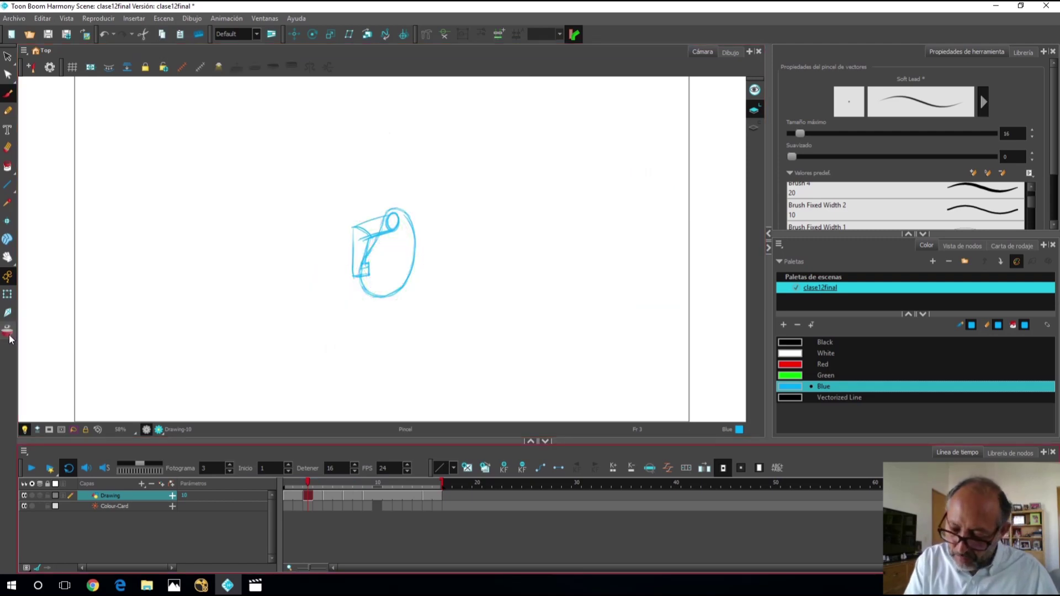
key(alt+o)
key(alt+o)
key(alt+o)
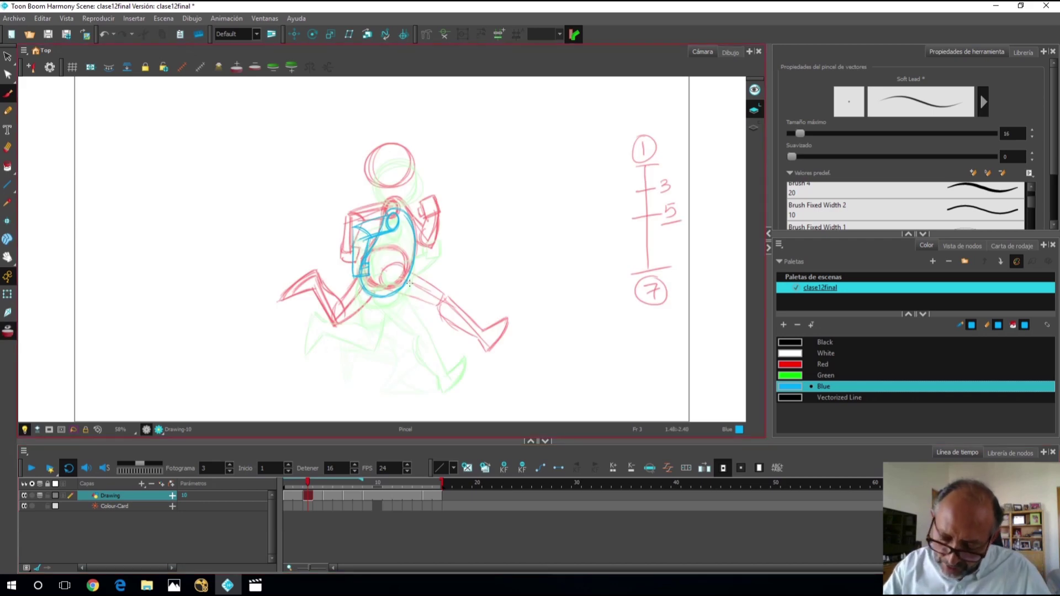
- Draw the hip circle and both legs with their feet at frame 3, between the onion-skinned neighbouring poses
mouse_move(386, 275)
mouse_down()
mouse_move(394, 289)
mouse_move(396, 273)
mouse_move(380, 281)
mouse_move(389, 290)
mouse_move(405, 281)
mouse_move(460, 349)
mouse_move(451, 335)
mouse_move(464, 350)
mouse_move(486, 339)
mouse_move(466, 368)
mouse_up()
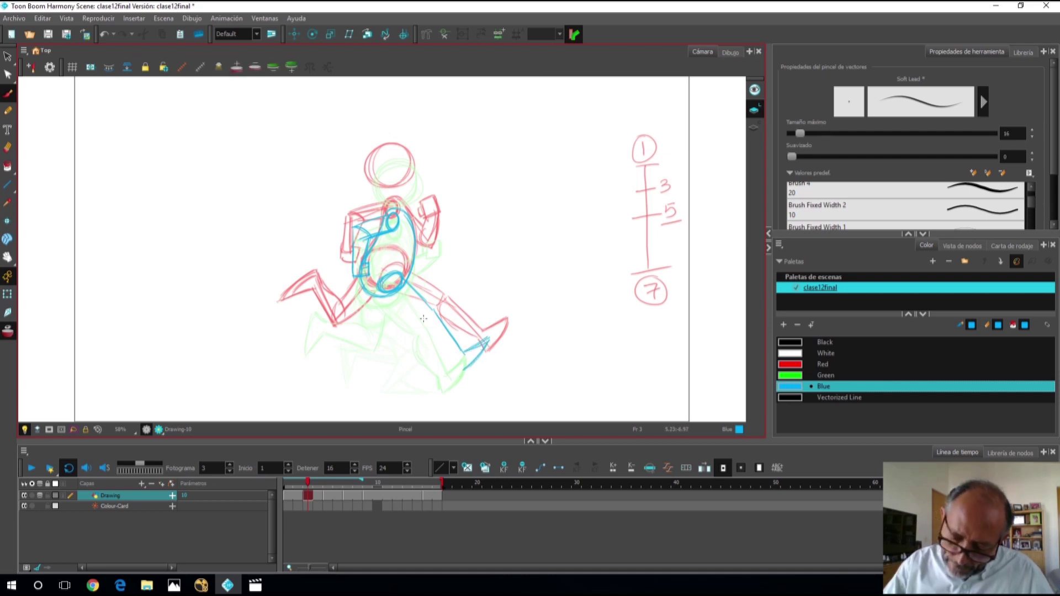
mouse_move(427, 320)
mouse_down()
mouse_move(430, 341)
mouse_move(461, 369)
mouse_move(455, 354)
mouse_up()
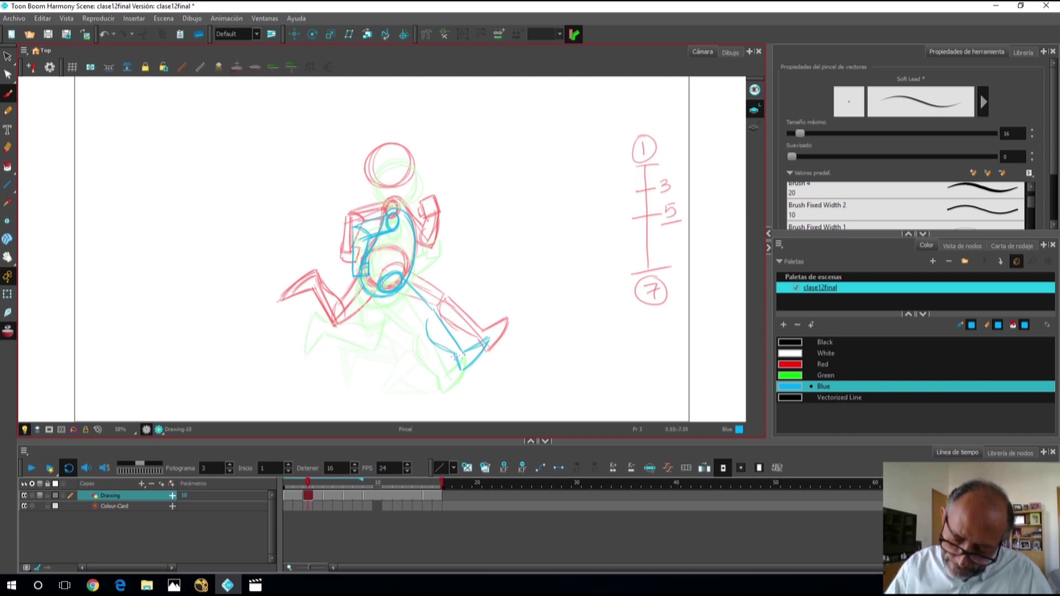
mouse_move(383, 288)
mouse_down()
mouse_move(426, 320)
mouse_move(377, 313)
mouse_move(380, 295)
mouse_move(369, 320)
mouse_move(318, 314)
mouse_move(364, 341)
mouse_up()
mouse_move(303, 331)
mouse_down()
mouse_move(308, 300)
mouse_move(292, 333)
mouse_move(312, 323)
mouse_move(302, 296)
mouse_move(314, 320)
mouse_move(297, 340)
mouse_move(303, 308)
mouse_move(296, 326)
mouse_move(314, 313)
mouse_move(295, 323)
mouse_move(294, 312)
mouse_move(318, 291)
mouse_move(354, 326)
mouse_move(346, 312)
mouse_move(353, 319)
mouse_move(359, 285)
mouse_move(346, 312)
mouse_move(362, 281)
mouse_up()
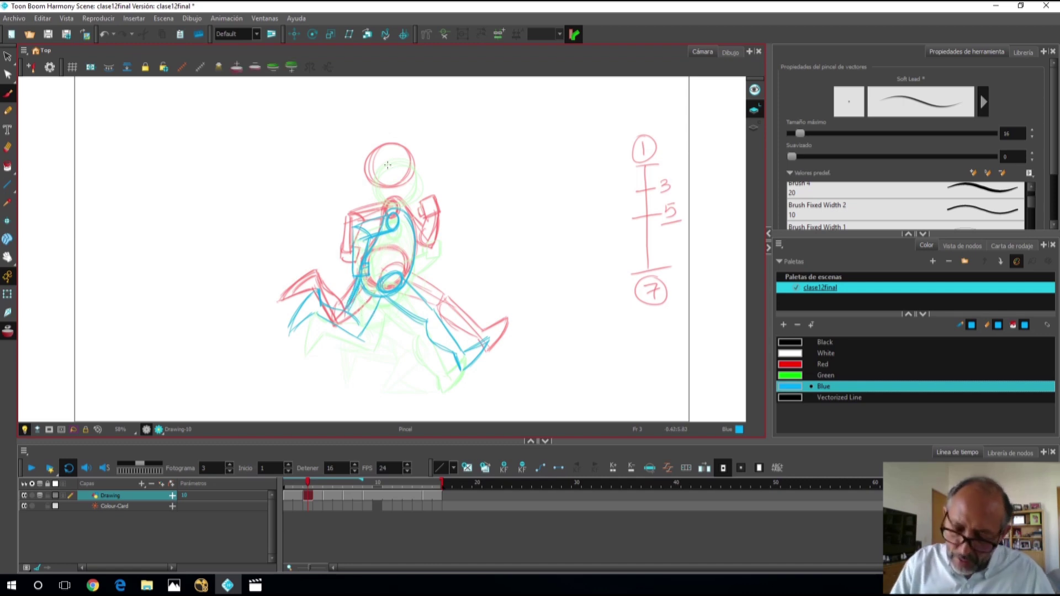
- Draw the head and the bent front arm with its hand at frame 3, and turn the onion skin off
mouse_move(376, 163)
mouse_down()
mouse_move(376, 188)
mouse_move(384, 179)
mouse_move(374, 175)
mouse_move(411, 189)
mouse_move(383, 169)
mouse_move(403, 151)
mouse_move(415, 180)
mouse_move(412, 160)
mouse_move(405, 190)
mouse_move(415, 174)
mouse_move(389, 155)
mouse_move(384, 196)
mouse_move(373, 176)
mouse_move(381, 157)
mouse_move(389, 190)
mouse_up()
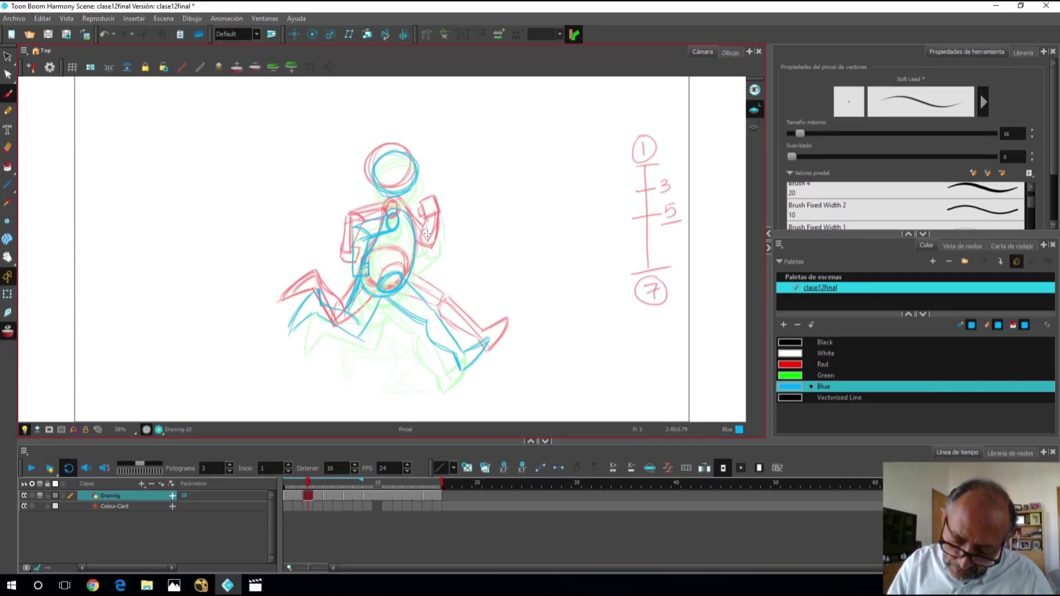
mouse_move(425, 222)
mouse_down()
mouse_move(442, 234)
mouse_move(427, 237)
mouse_move(445, 230)
mouse_move(423, 227)
mouse_move(437, 242)
mouse_move(420, 264)
mouse_up()
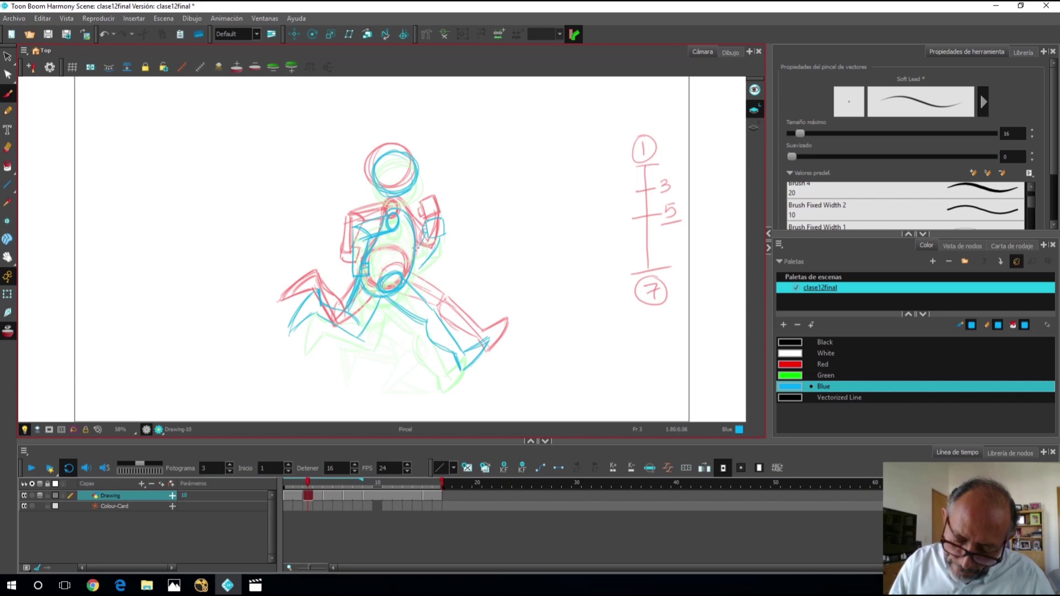
drag(417, 246, 422, 266)
drag(423, 264, 436, 244)
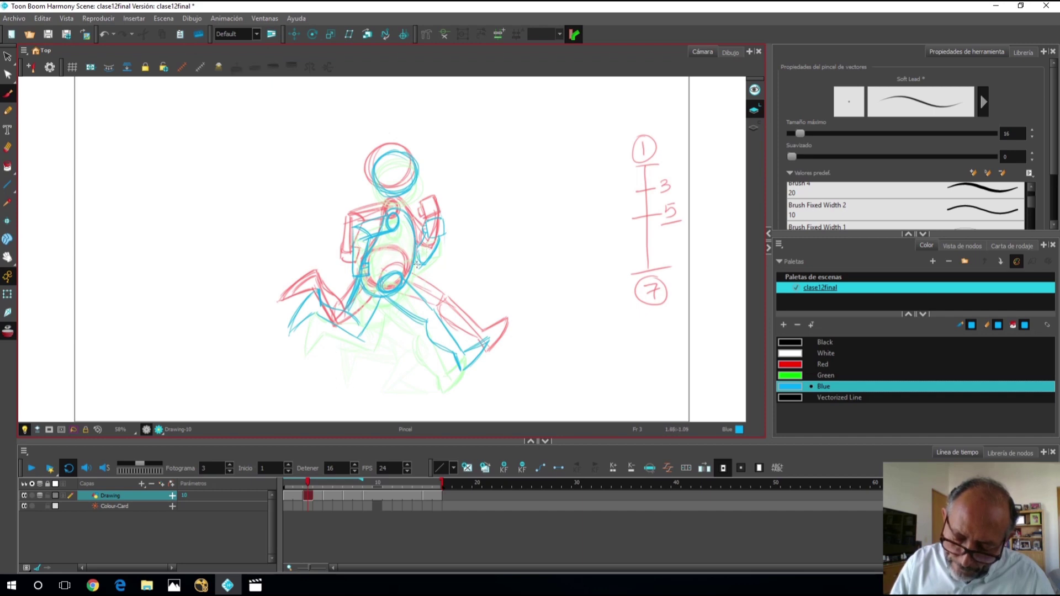
click(9, 335)
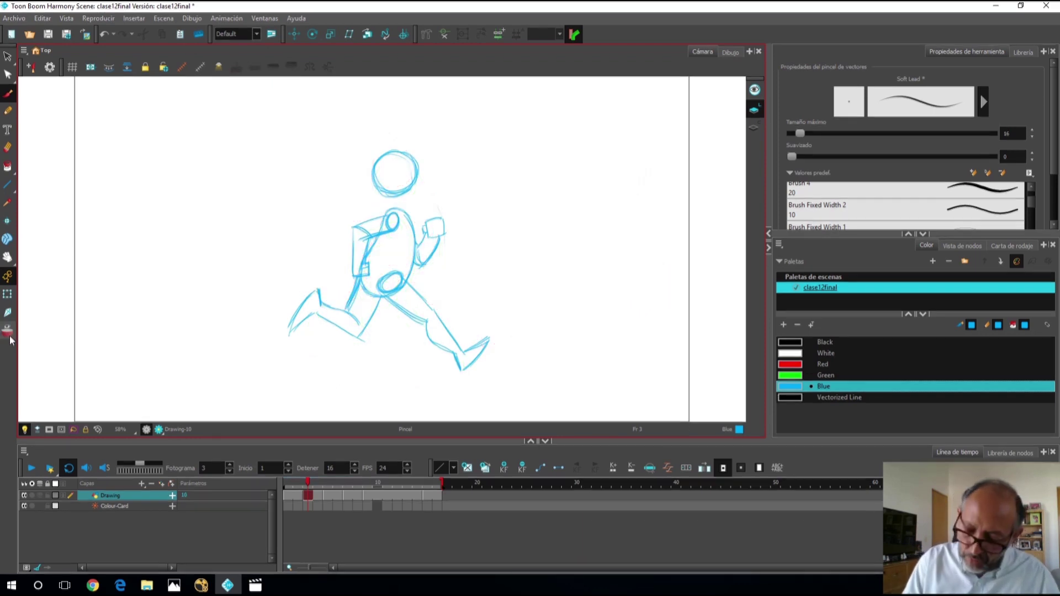
- Scrub through the drawings and play the run cycle from frame 1 to check the motion
click(305, 488)
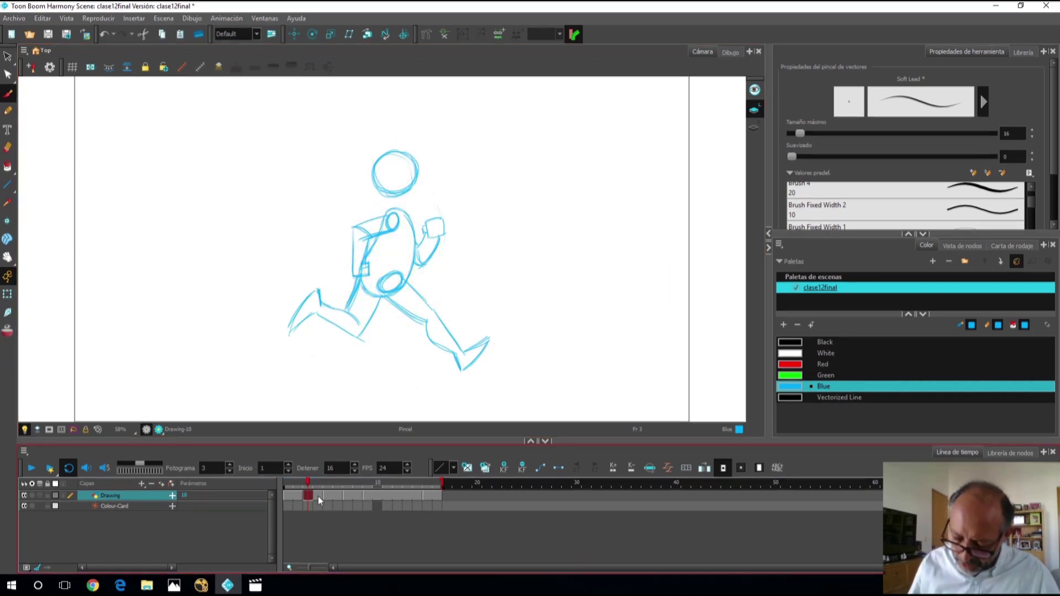
mouse_move(286, 488)
mouse_down()
mouse_move(378, 492)
mouse_move(285, 494)
mouse_move(359, 497)
mouse_up()
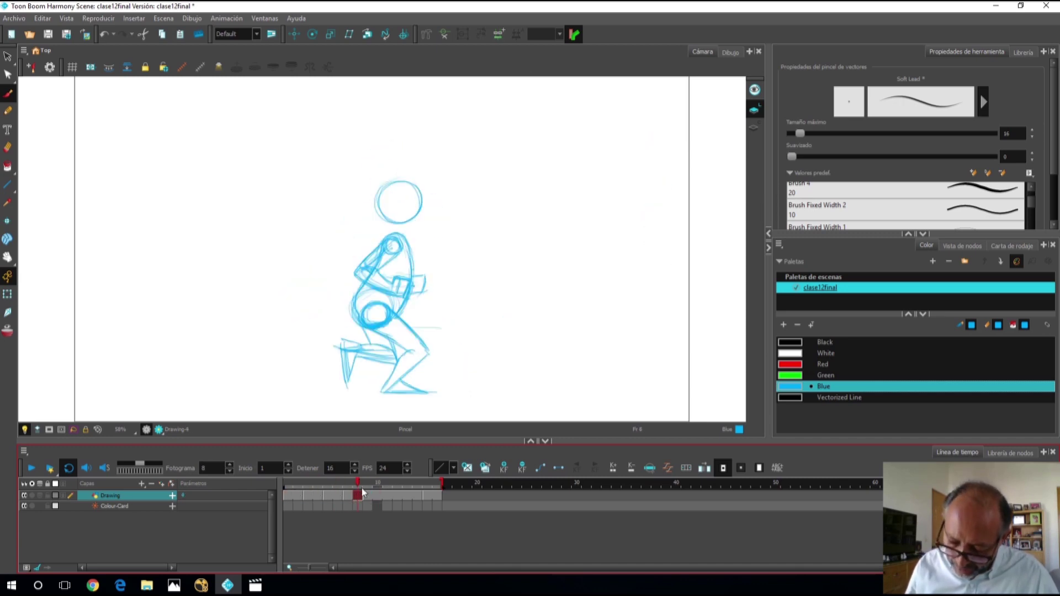
click(348, 495)
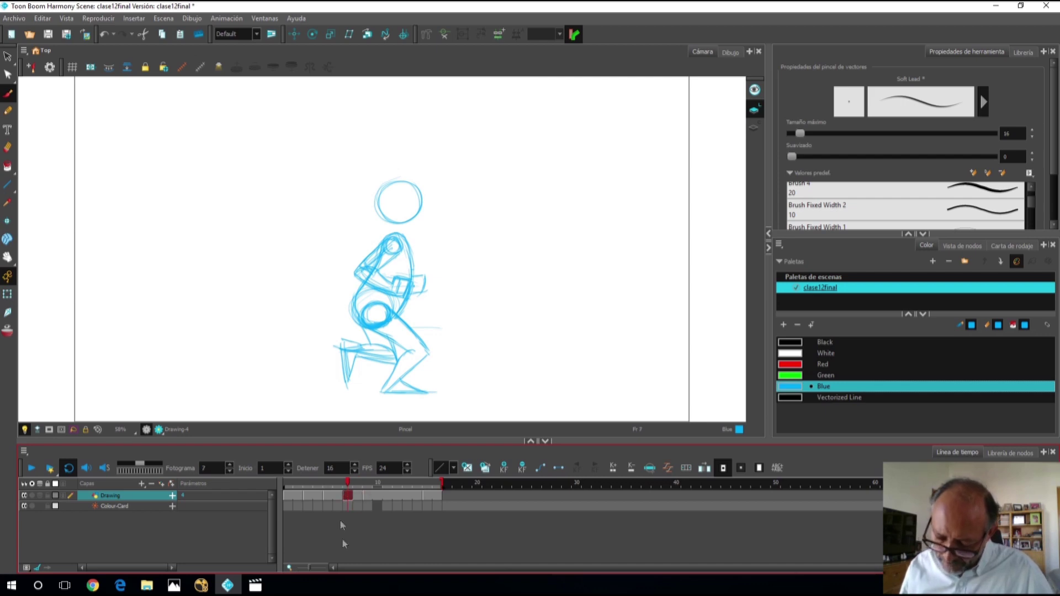
click(371, 493)
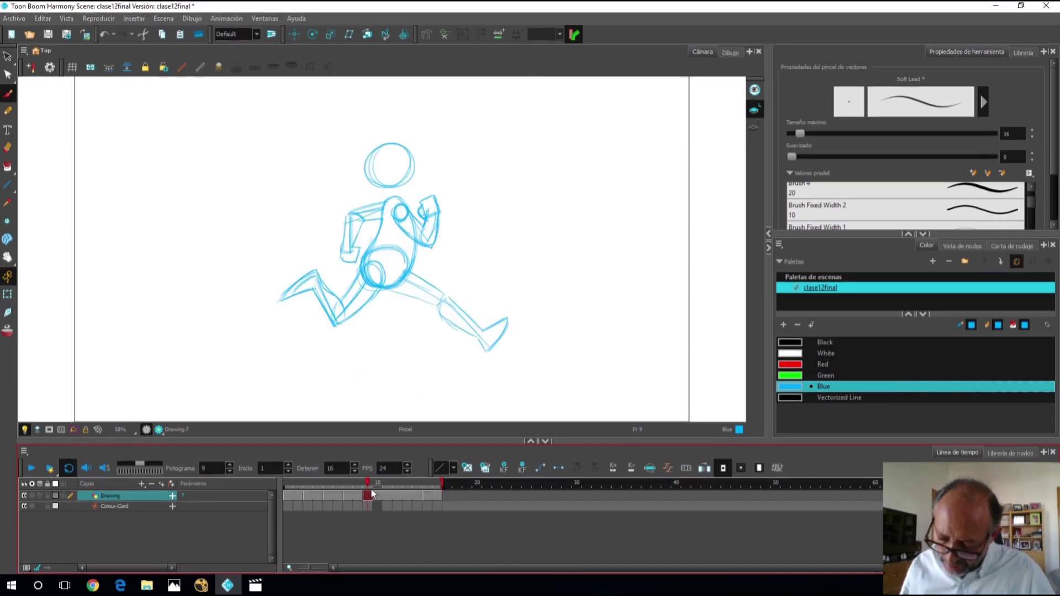
drag(346, 483, 287, 485)
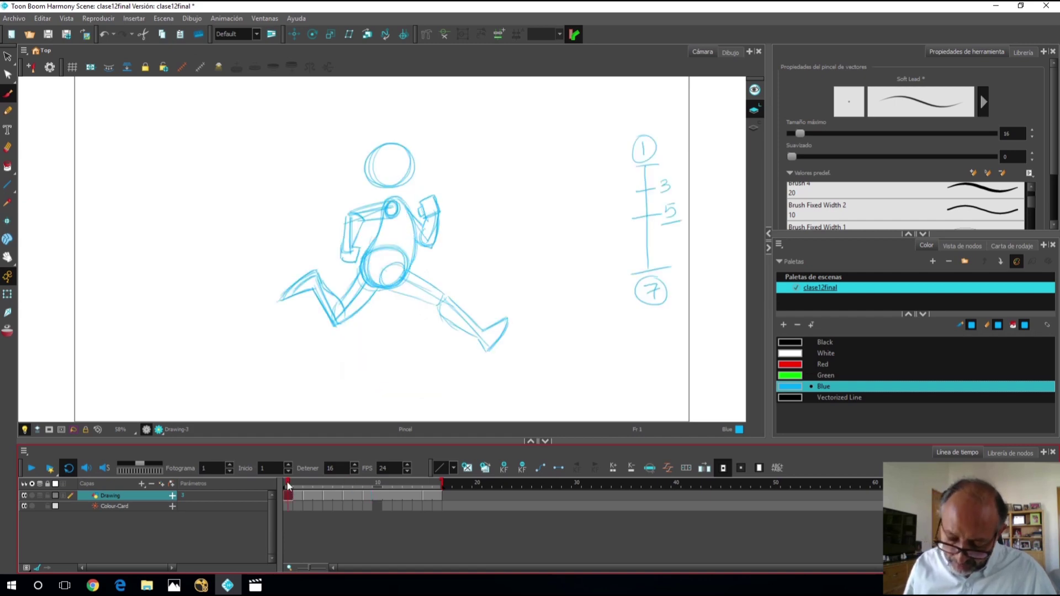
click(29, 470)
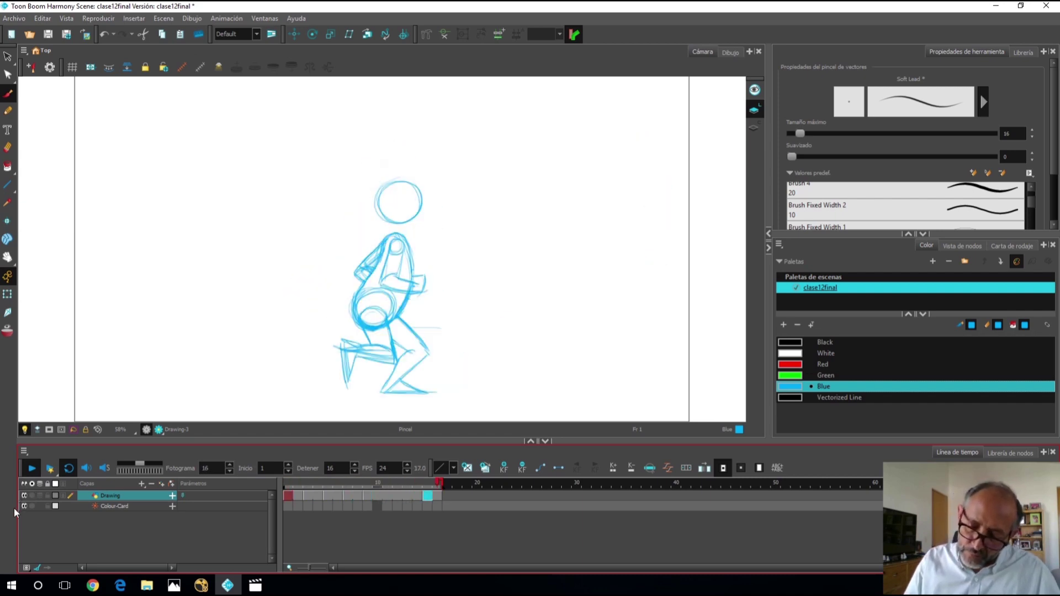
click(30, 473)
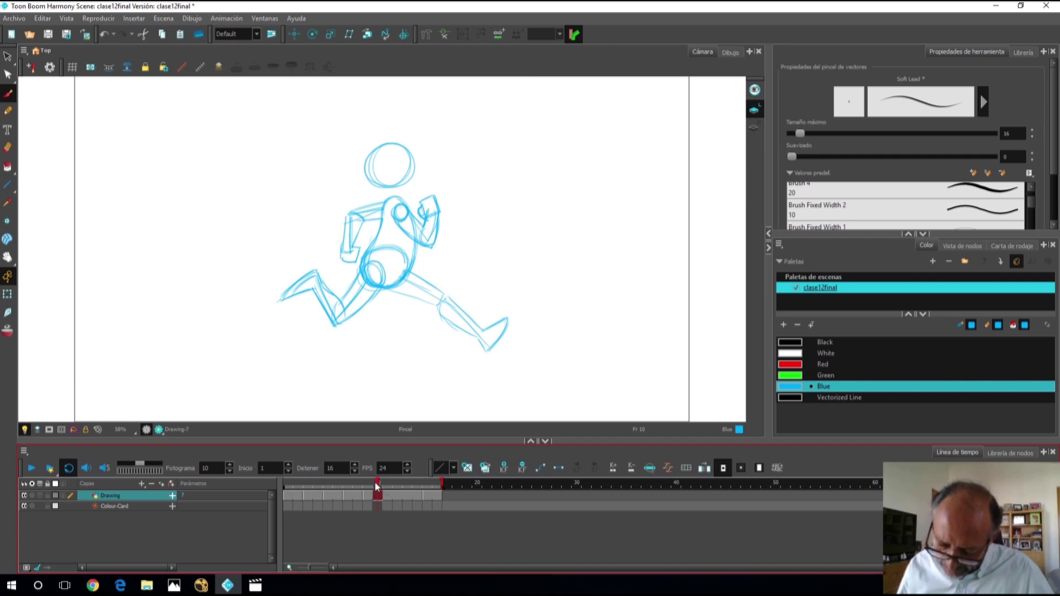
- Set the stop frame to 22 and extend the exposures of the frame 7 pose and the last pose by two frames each
click(319, 495)
click(345, 498)
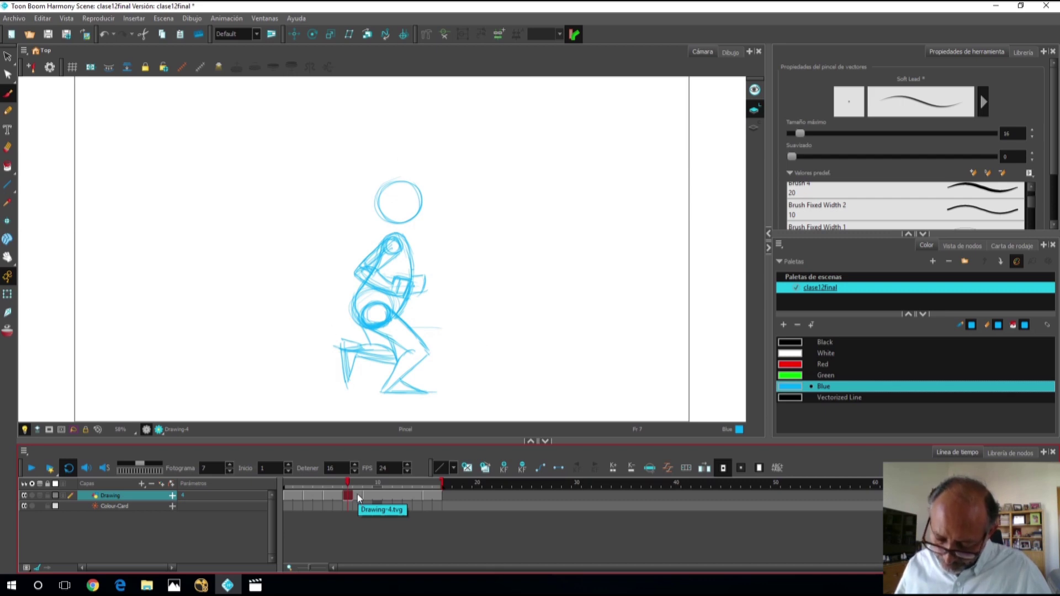
click(357, 495)
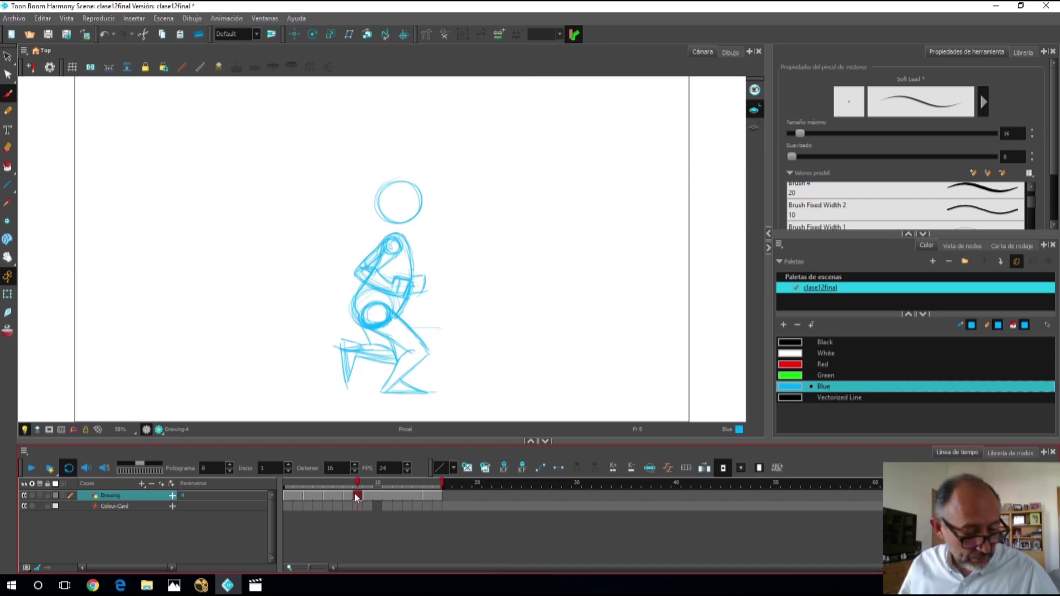
key(plus)
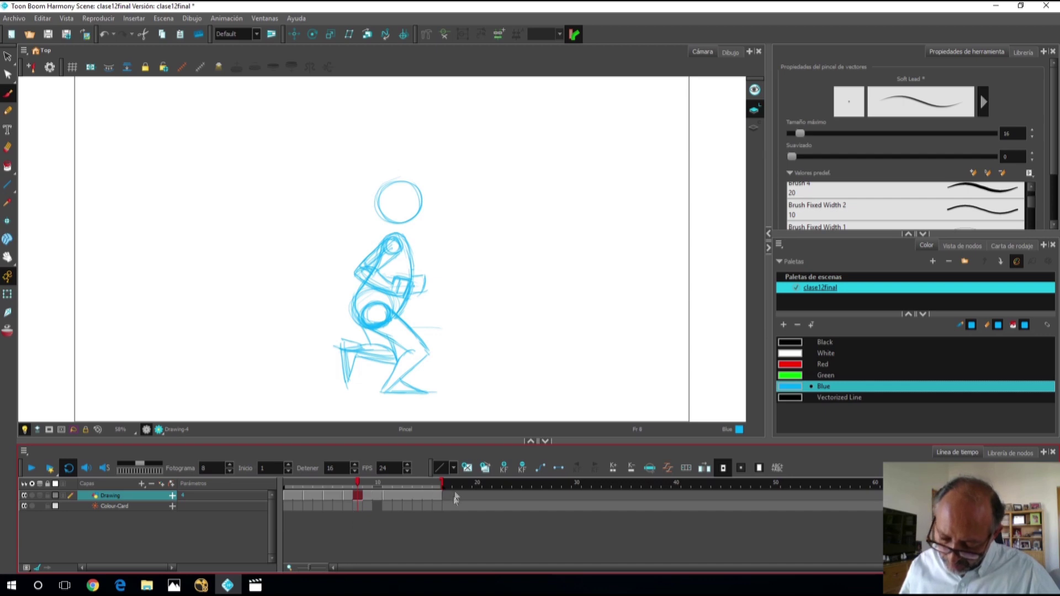
drag(442, 483, 499, 485)
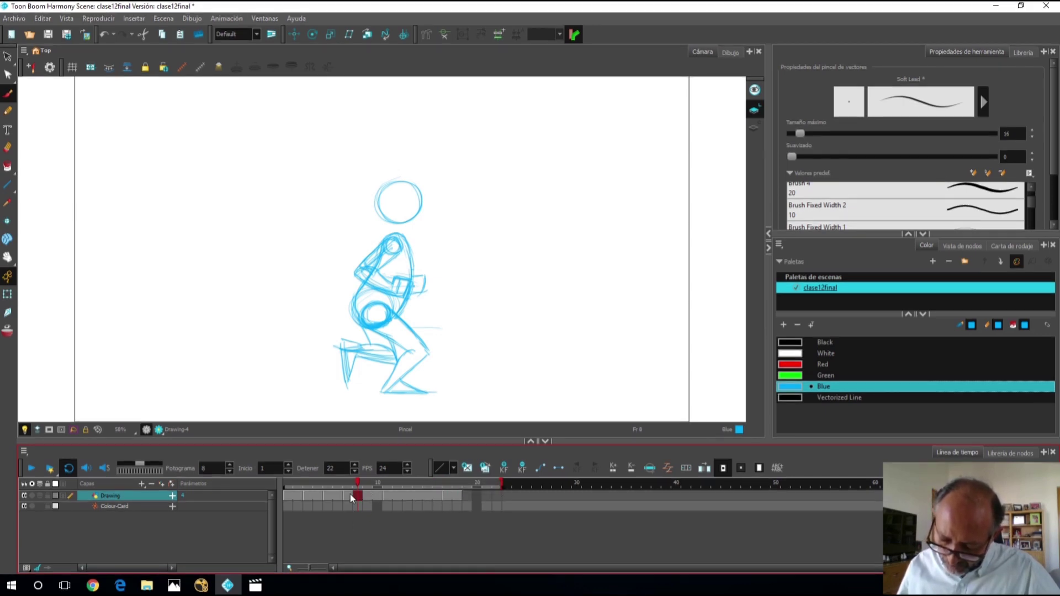
click(458, 494)
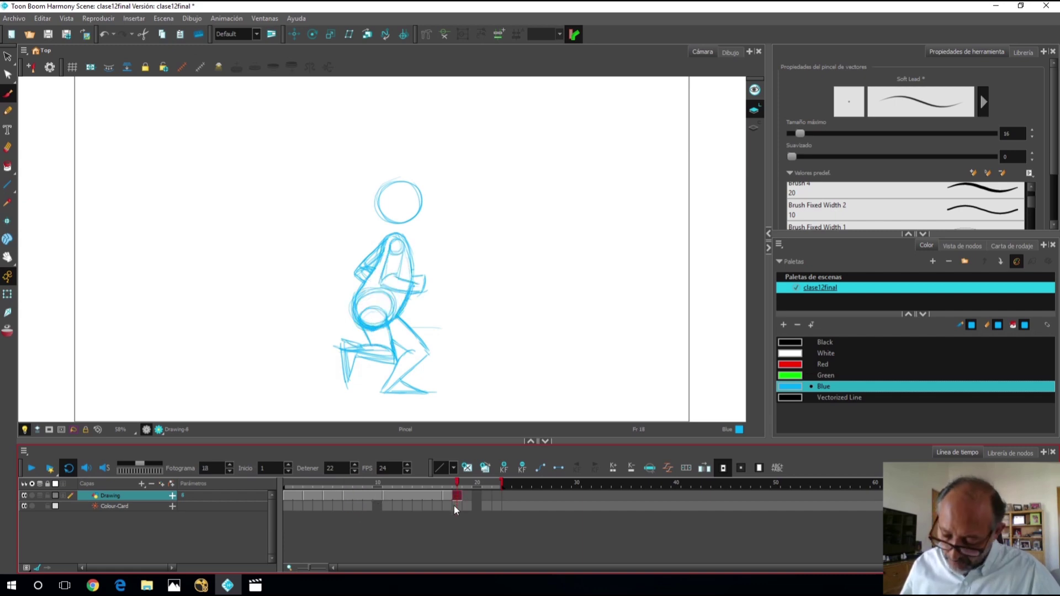
- Draw a timing chart beside the frame 7 pose, a vertical line running from a circled 7 to a circled 11
click(346, 487)
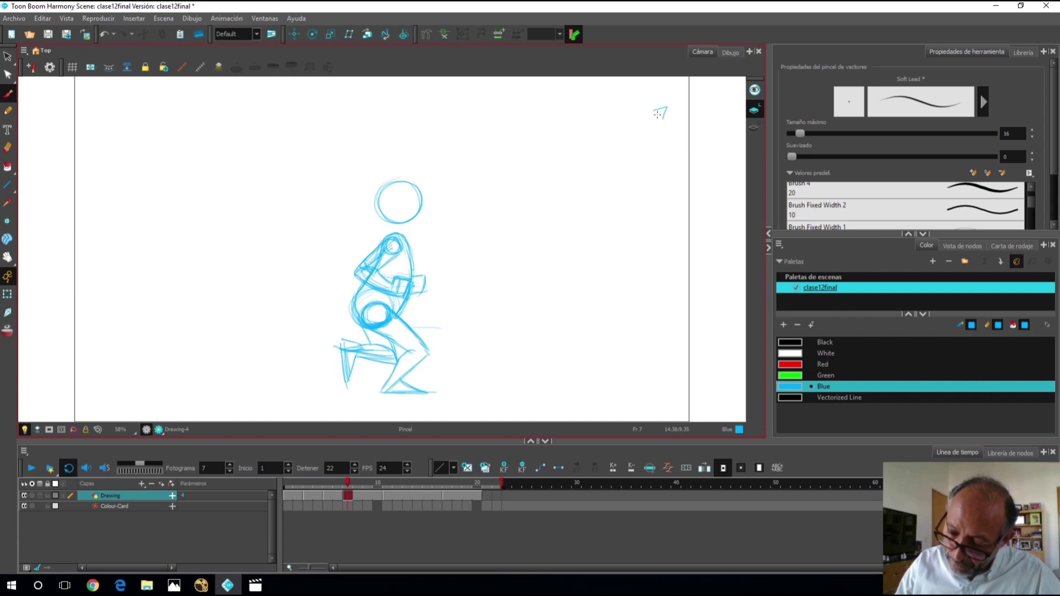
mouse_move(655, 108)
mouse_down()
mouse_move(661, 119)
mouse_move(658, 100)
mouse_up()
drag(650, 137, 669, 133)
drag(659, 138, 662, 232)
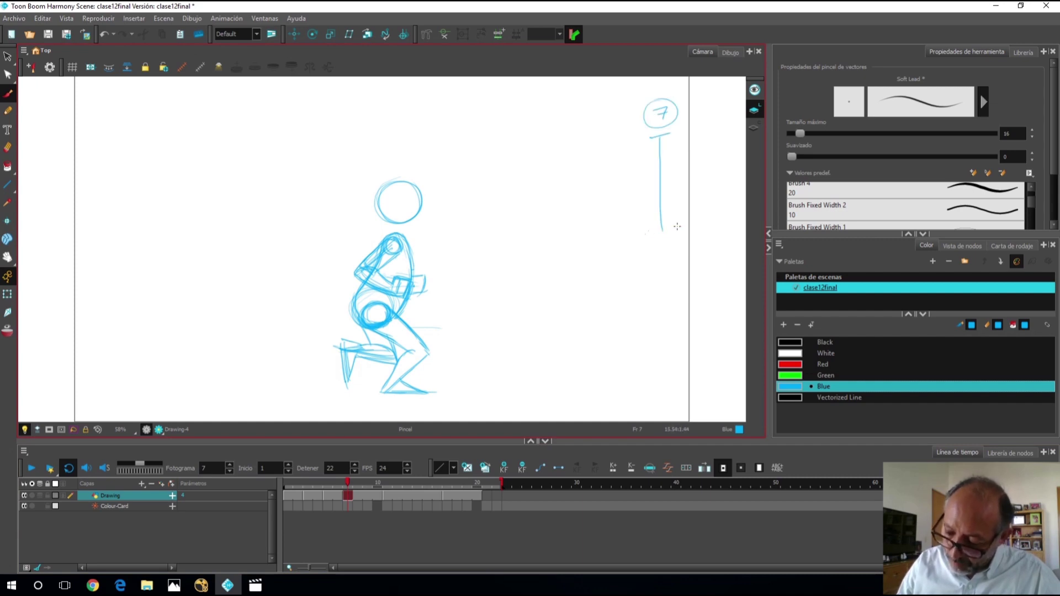
click(388, 487)
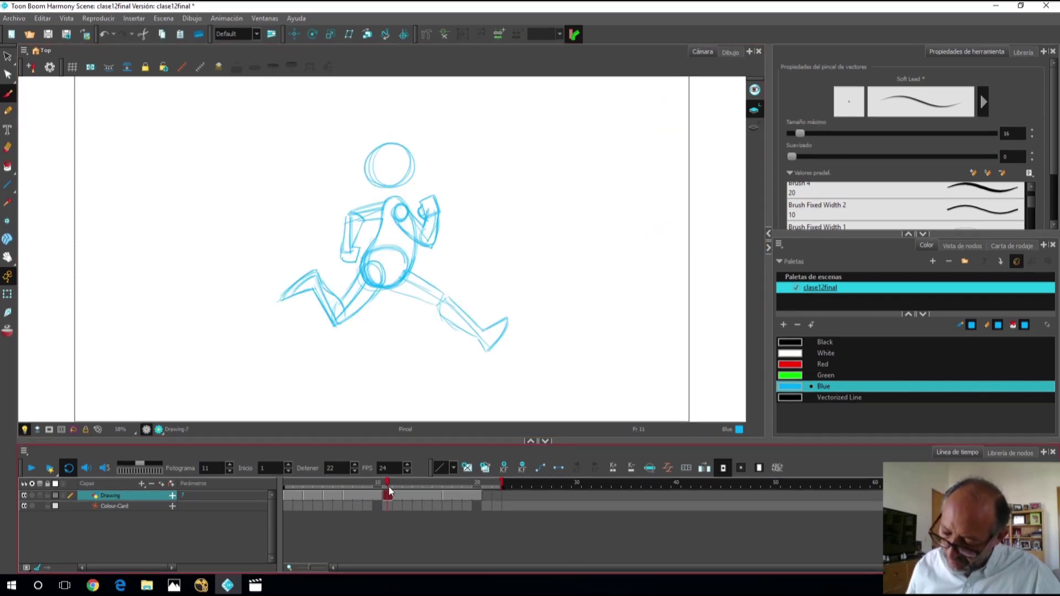
click(346, 486)
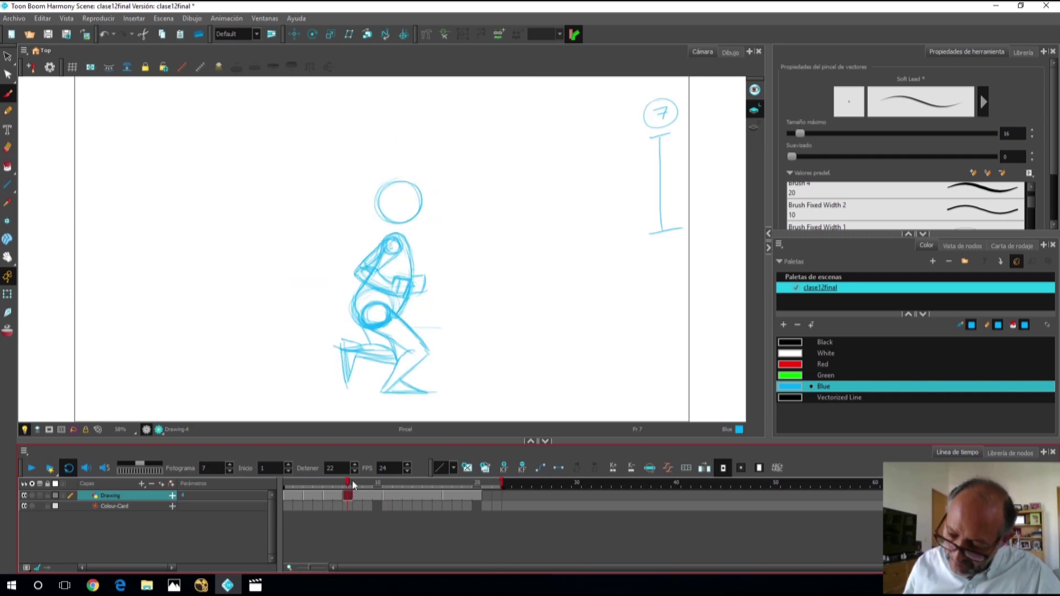
mouse_move(663, 249)
mouse_down()
mouse_move(663, 262)
mouse_move(671, 259)
mouse_up()
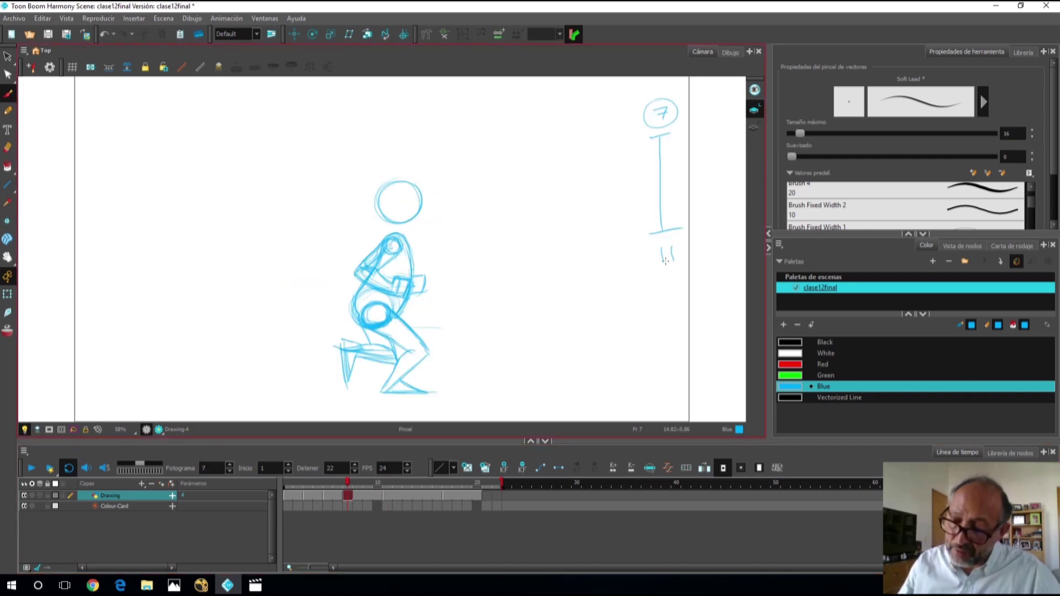
mouse_move(674, 241)
mouse_down()
mouse_move(662, 237)
mouse_move(665, 272)
mouse_move(678, 241)
mouse_up()
drag(649, 186, 677, 176)
drag(680, 172, 676, 187)
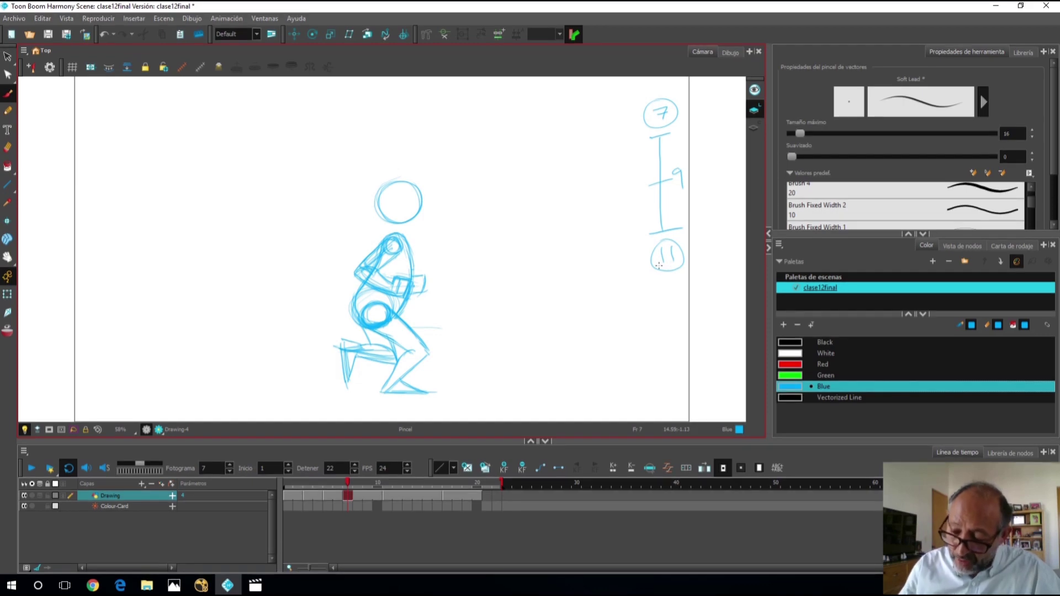
mouse_move(668, 181)
mouse_down()
mouse_move(651, 183)
mouse_move(673, 170)
mouse_move(683, 185)
mouse_move(679, 173)
mouse_move(660, 189)
mouse_up()
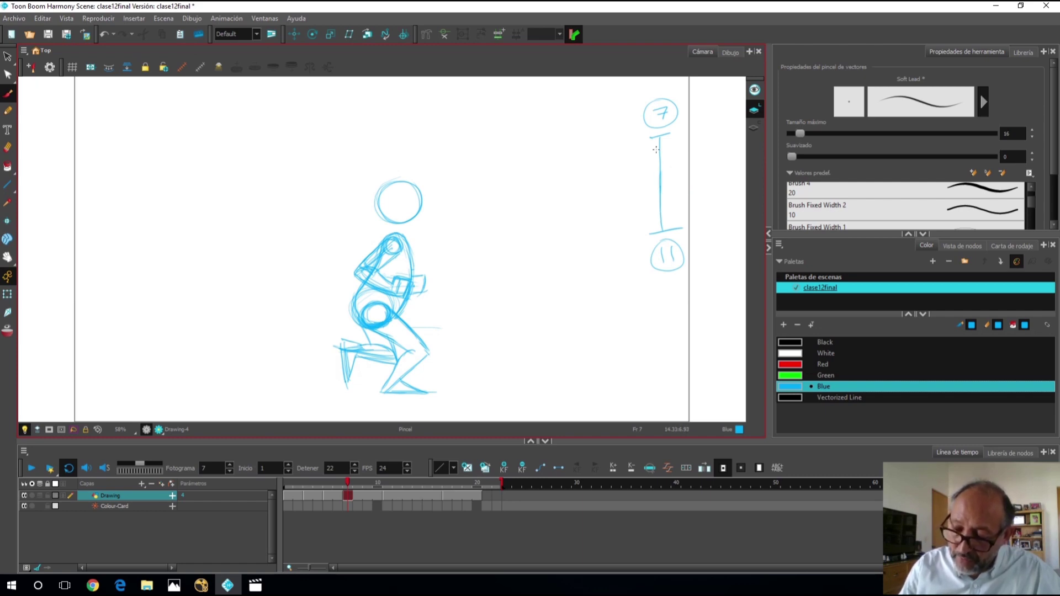
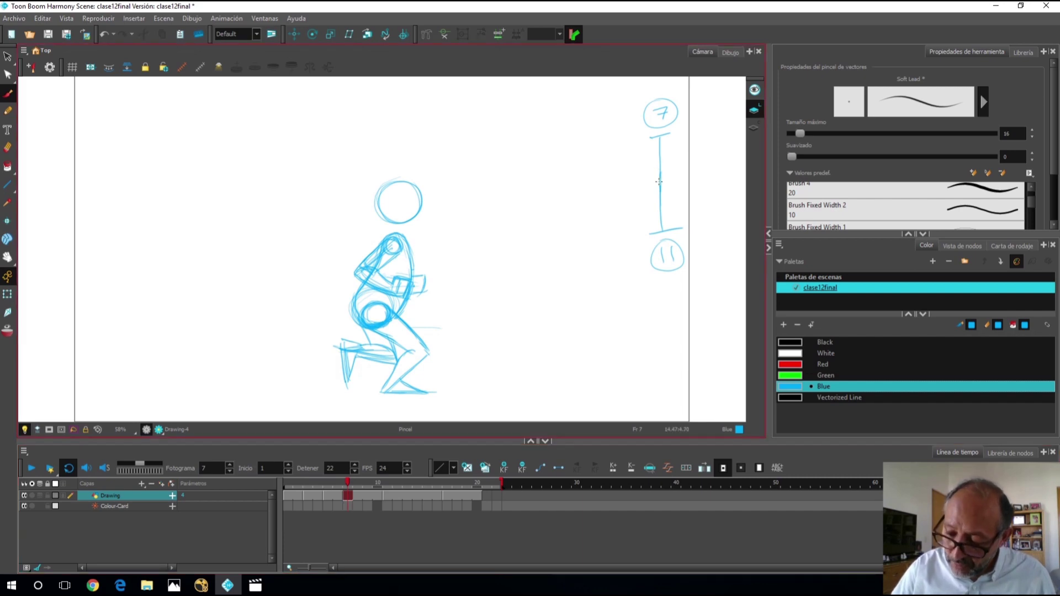
- Mark the halfway in-between 9 on the timing chart and create an empty drawing at frame 9
mouse_move(660, 181)
mouse_down()
mouse_move(687, 178)
mouse_move(683, 190)
mouse_up()
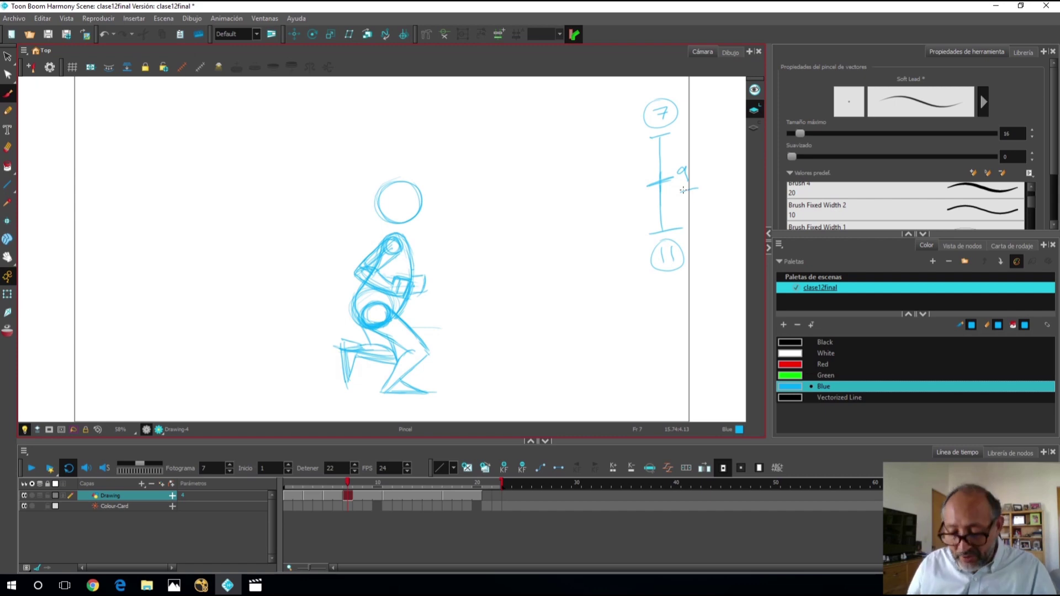
click(366, 486)
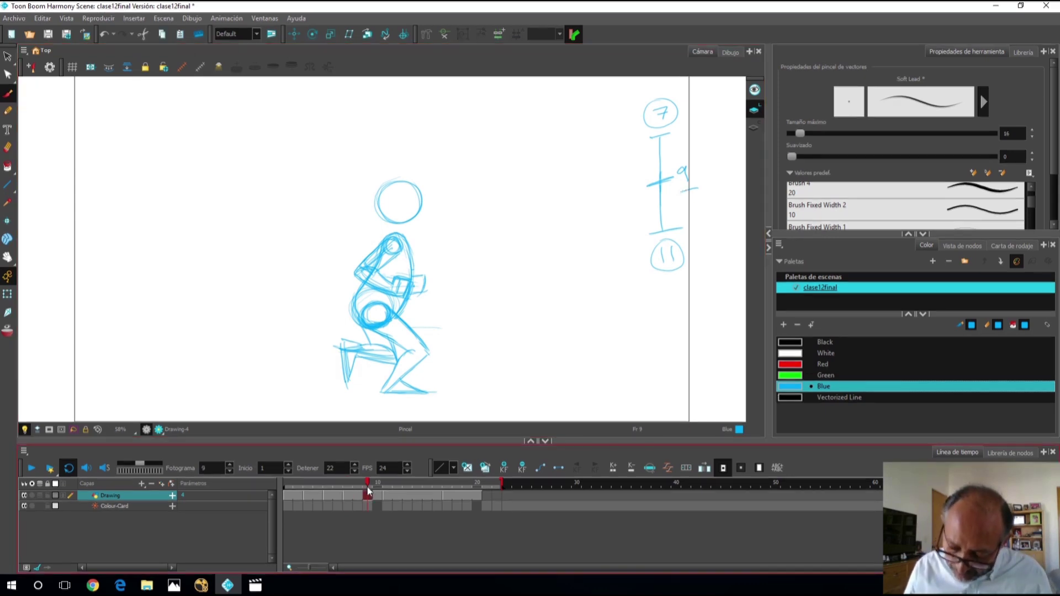
click(467, 468)
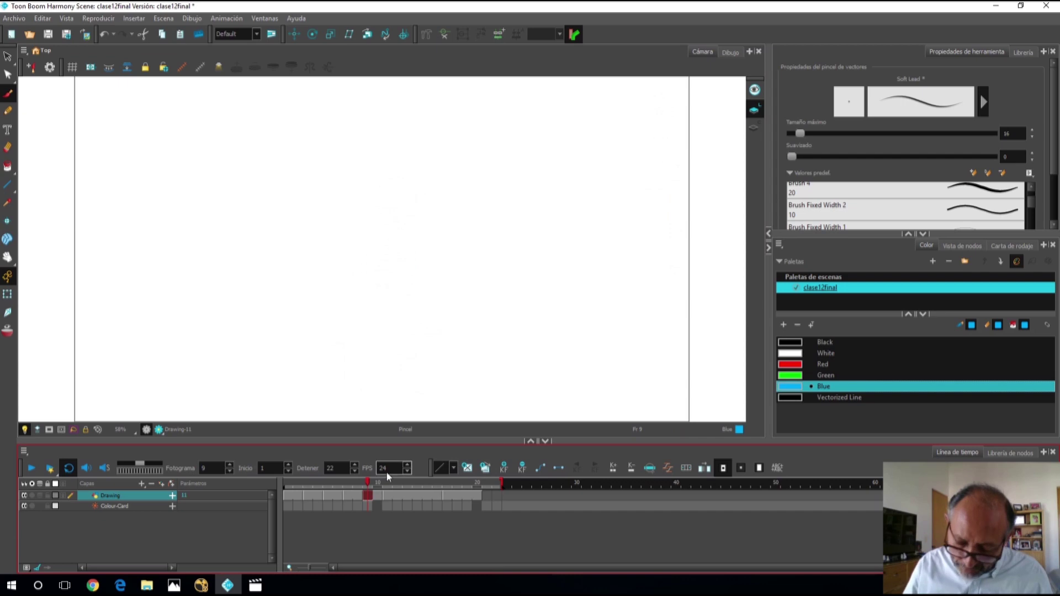
- Show the onion skin and limit its range to the key poses at frames 7 and 11
click(8, 330)
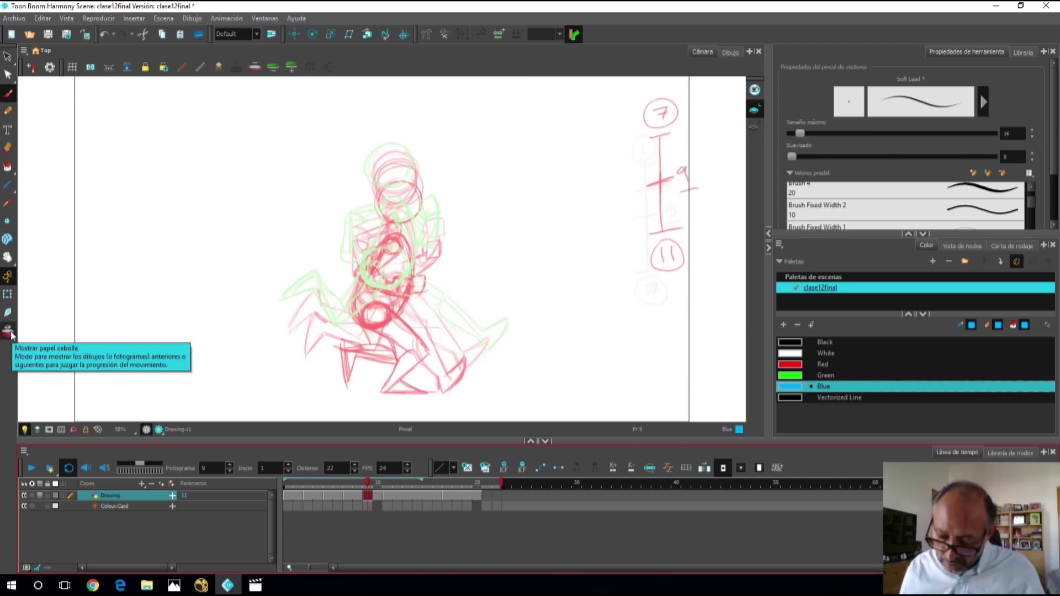
drag(285, 480, 342, 485)
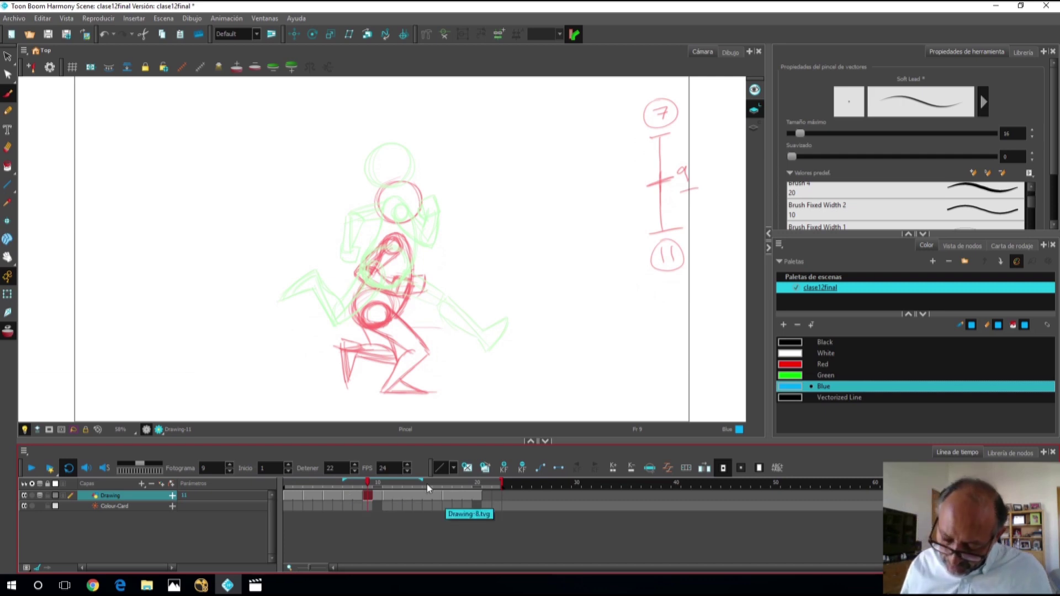
drag(422, 479, 402, 480)
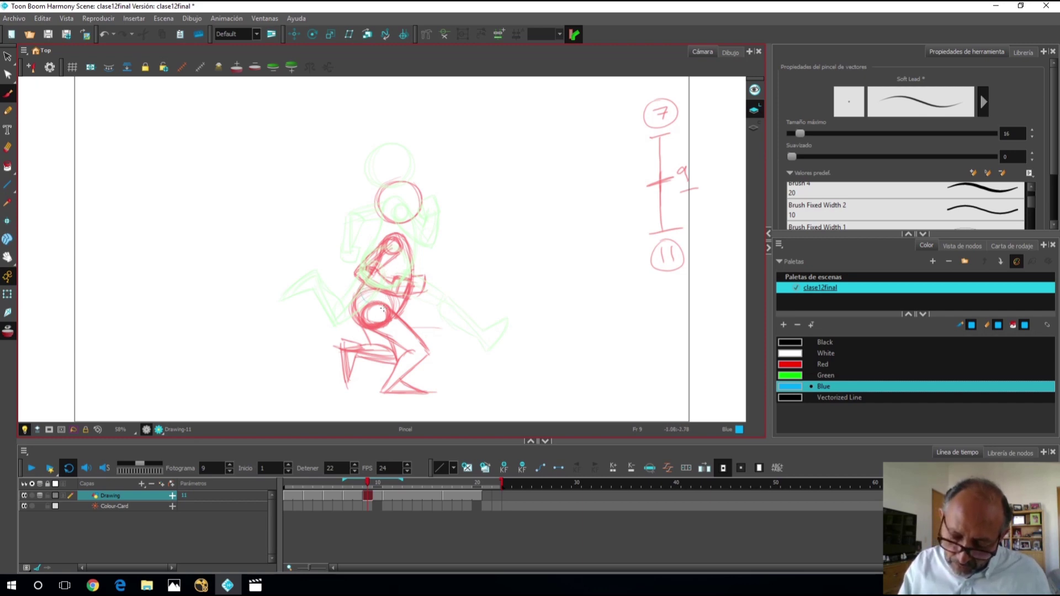
- Draw the torso outline and the hip circle at frame 9, midway between the two onion-skinned poses
drag(366, 297, 406, 290)
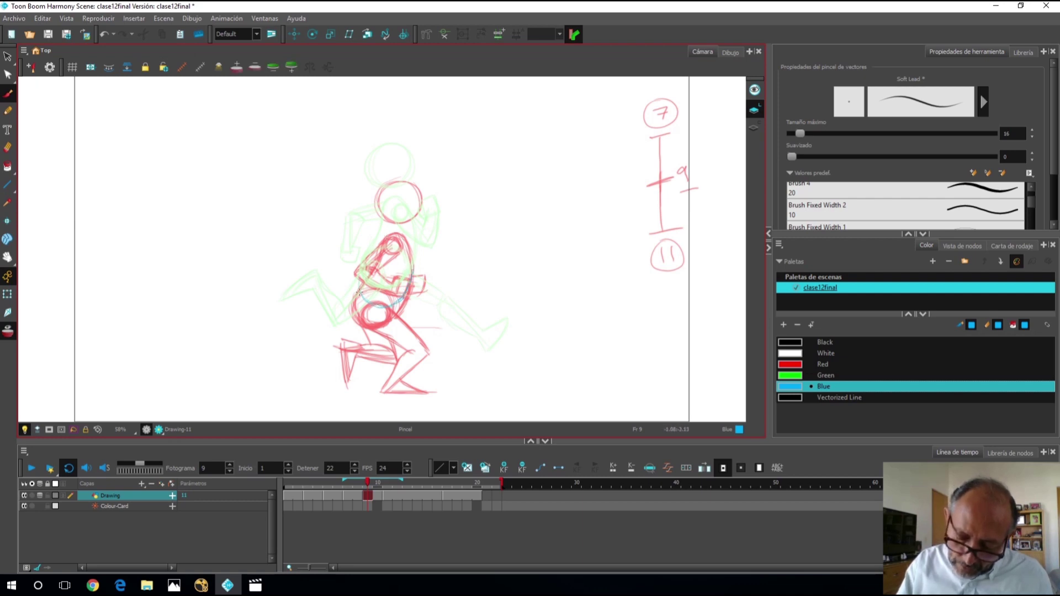
mouse_move(360, 276)
mouse_down()
mouse_move(391, 217)
mouse_move(385, 229)
mouse_move(403, 216)
mouse_move(413, 264)
mouse_move(403, 225)
mouse_move(402, 287)
mouse_move(396, 217)
mouse_move(360, 273)
mouse_move(376, 301)
mouse_up()
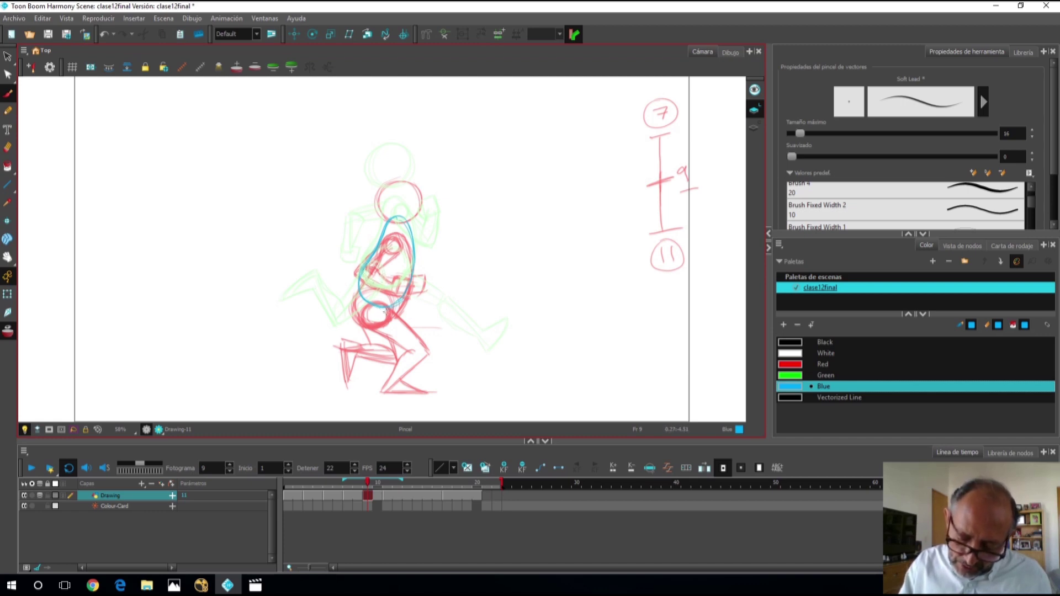
mouse_move(383, 297)
mouse_down()
mouse_move(375, 281)
mouse_move(364, 295)
mouse_move(383, 295)
mouse_up()
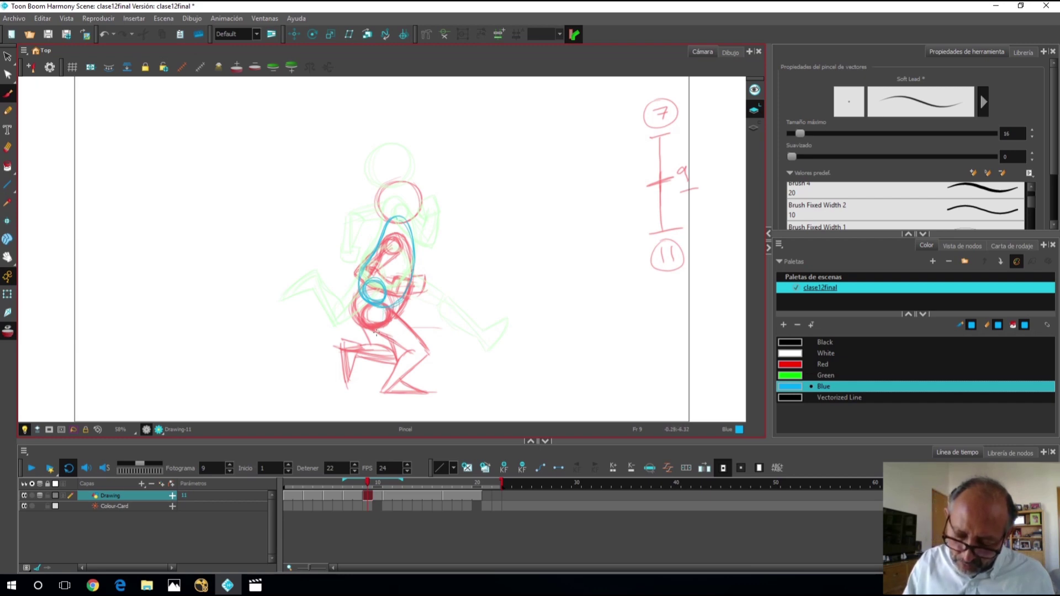
drag(381, 306, 376, 339)
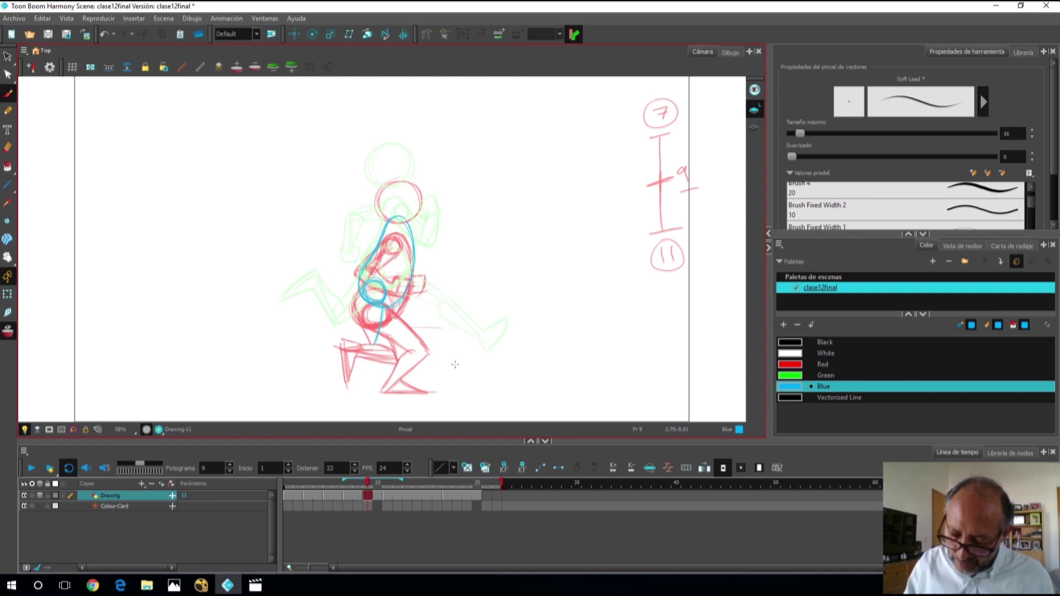
mouse_move(356, 356)
mouse_down()
mouse_move(327, 368)
mouse_move(350, 391)
mouse_up()
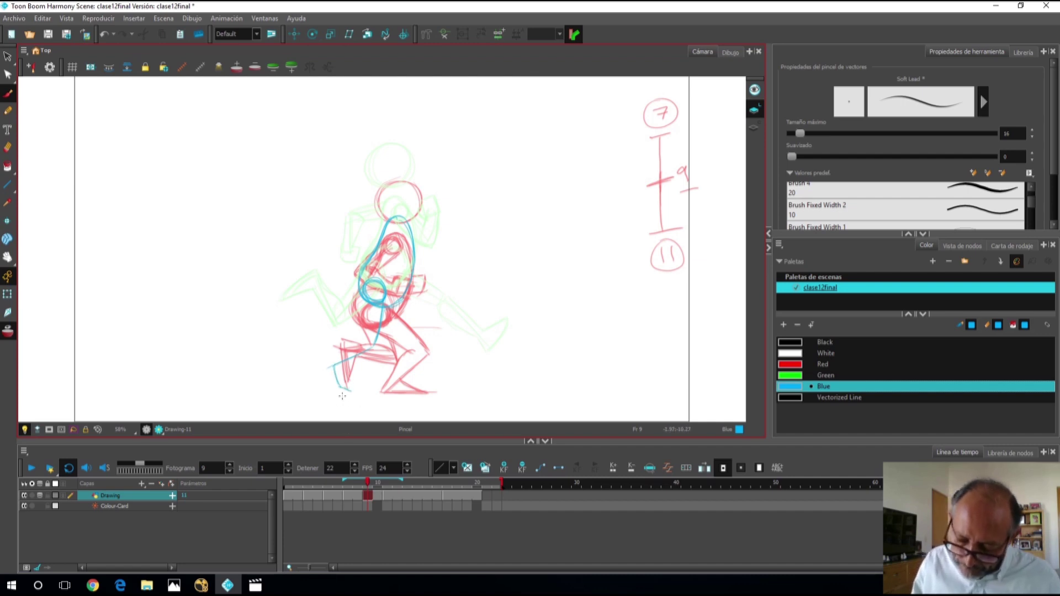
mouse_move(336, 394)
mouse_down()
mouse_move(314, 363)
mouse_move(338, 367)
mouse_move(316, 361)
mouse_move(331, 356)
mouse_move(310, 361)
mouse_move(368, 337)
mouse_up()
drag(360, 301, 357, 335)
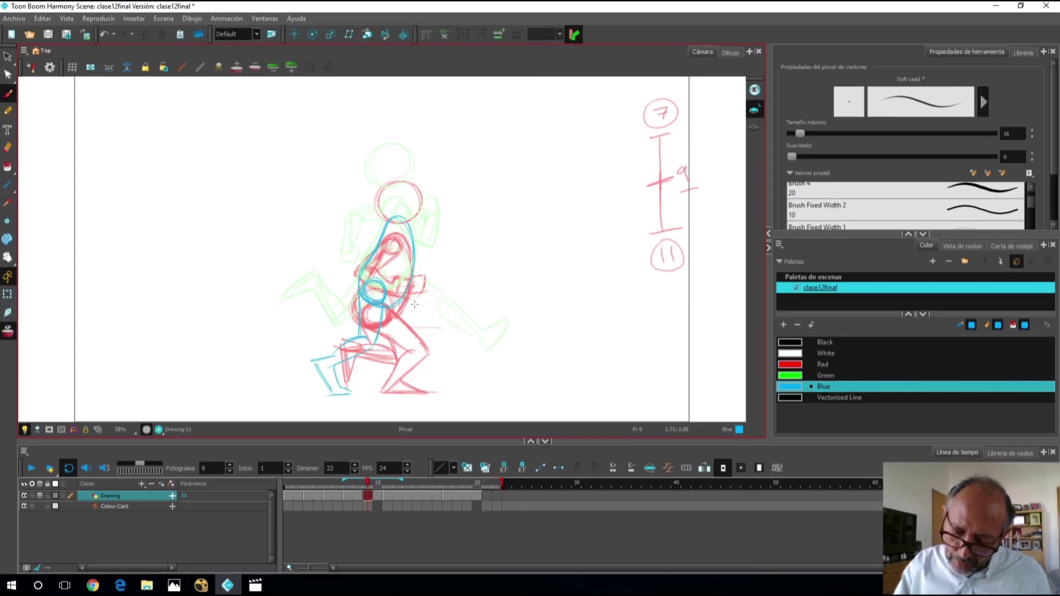
key(alt+s)
key(alt+b)
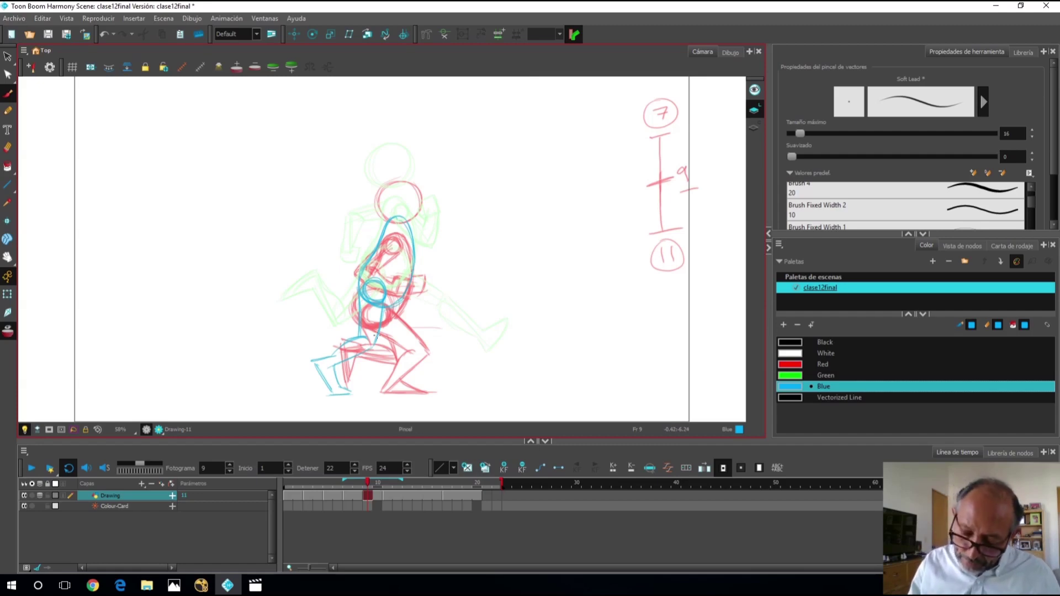
key(alt+s)
mouse_move(393, 319)
mouse_down()
mouse_move(307, 339)
mouse_move(389, 323)
mouse_move(356, 297)
mouse_up()
key(alt+b)
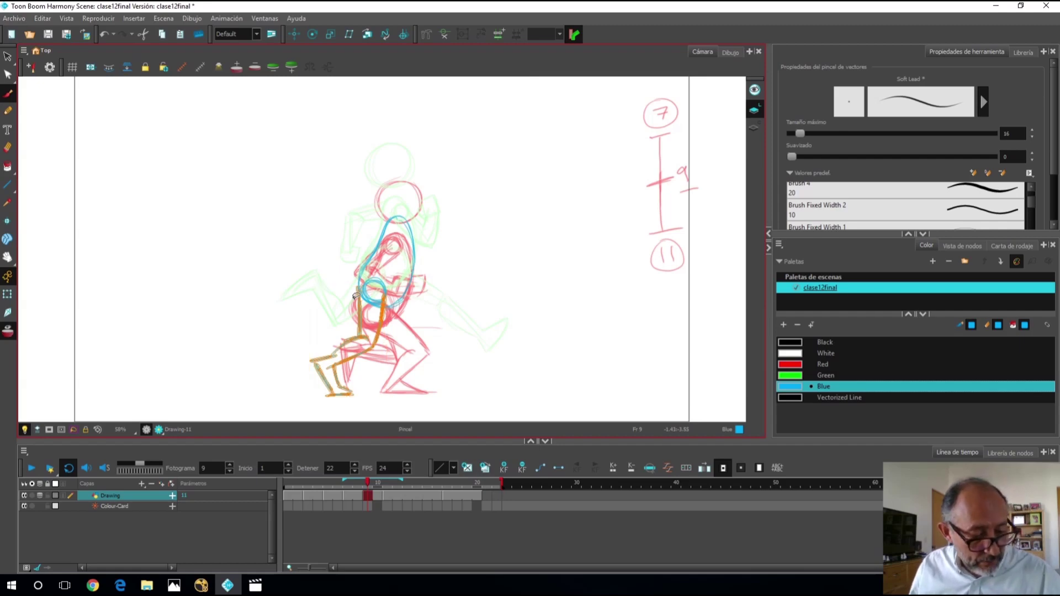
key(ctrl+z)
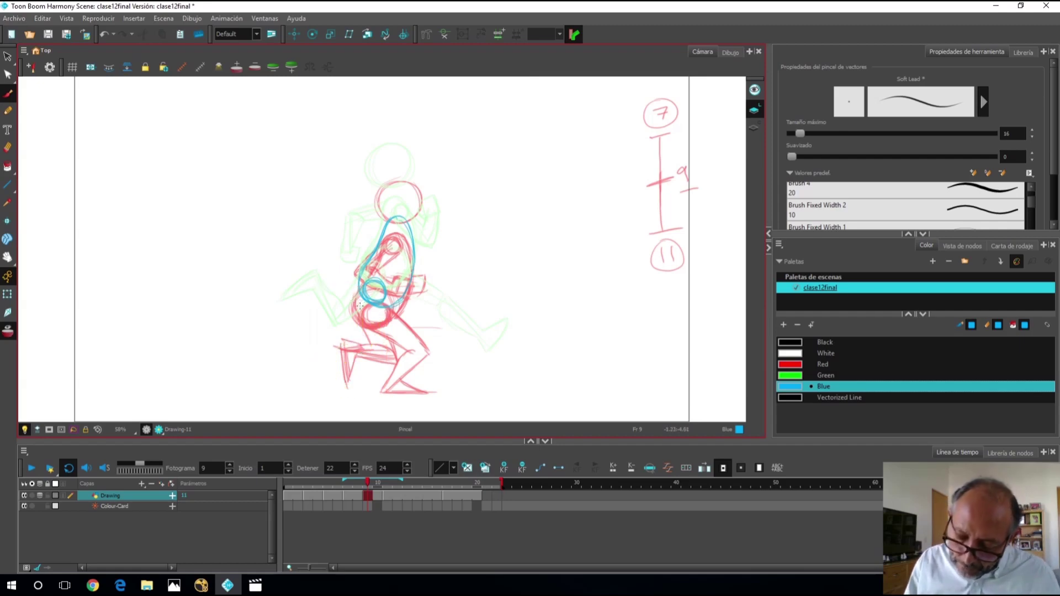
- Draw the rear leg stretched back with its foot on the ground and the front leg bent with its foot raised
drag(344, 323, 361, 294)
drag(359, 335, 382, 300)
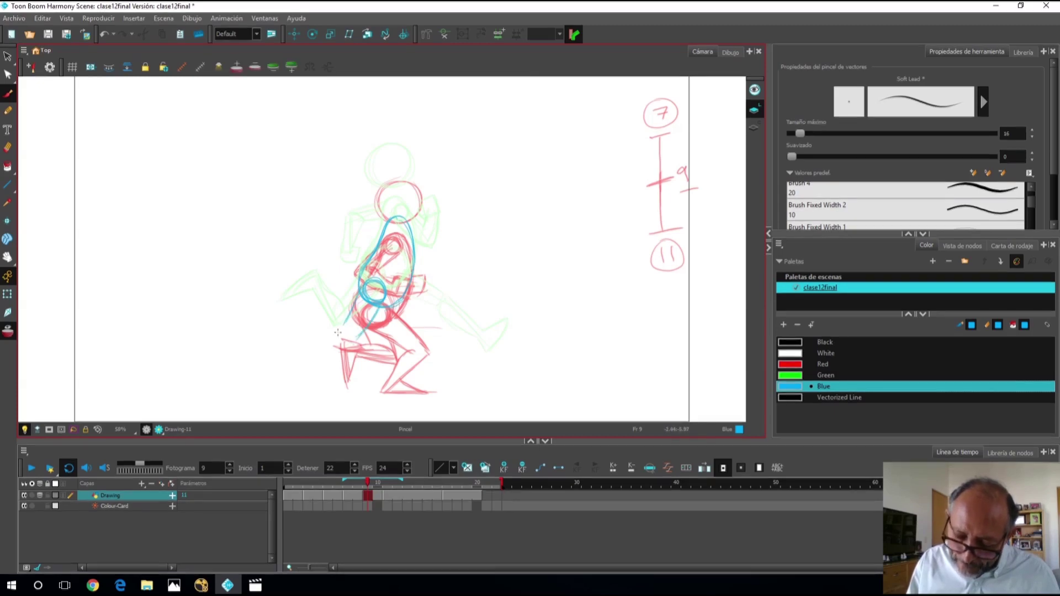
mouse_move(341, 328)
mouse_down()
mouse_move(298, 387)
mouse_move(293, 369)
mouse_move(307, 389)
mouse_move(330, 392)
mouse_up()
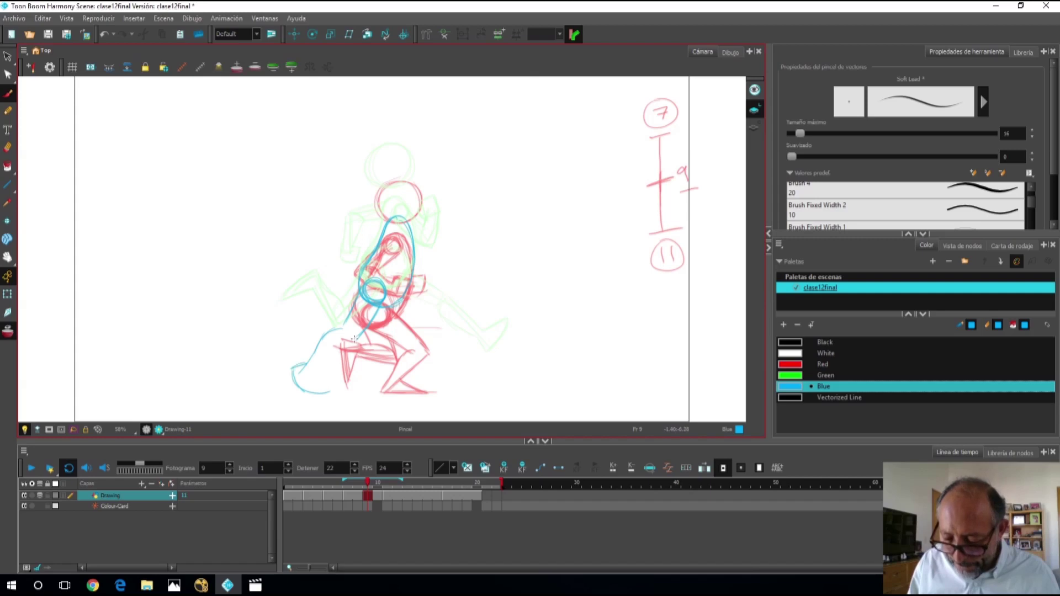
mouse_move(357, 337)
mouse_down()
mouse_move(316, 371)
mouse_move(330, 392)
mouse_up()
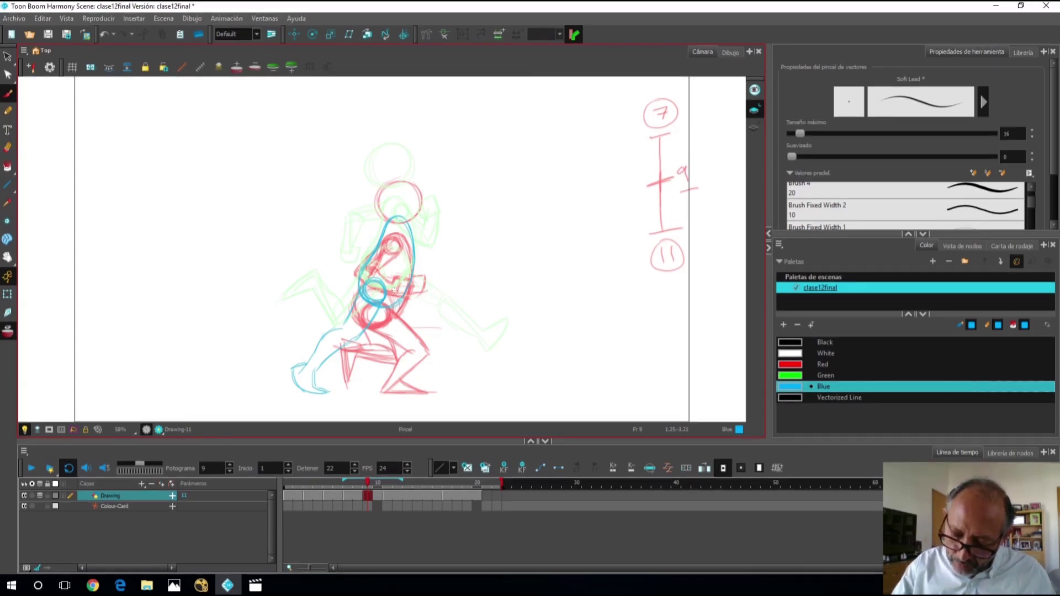
drag(415, 312, 431, 327)
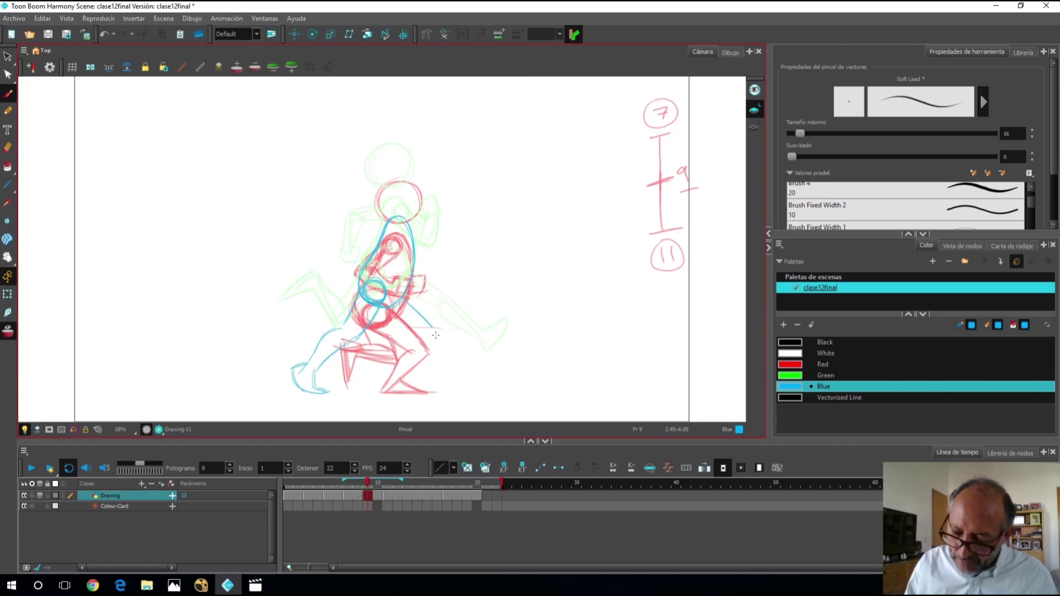
mouse_move(436, 329)
mouse_down()
mouse_move(379, 352)
mouse_move(392, 351)
mouse_move(379, 383)
mouse_up()
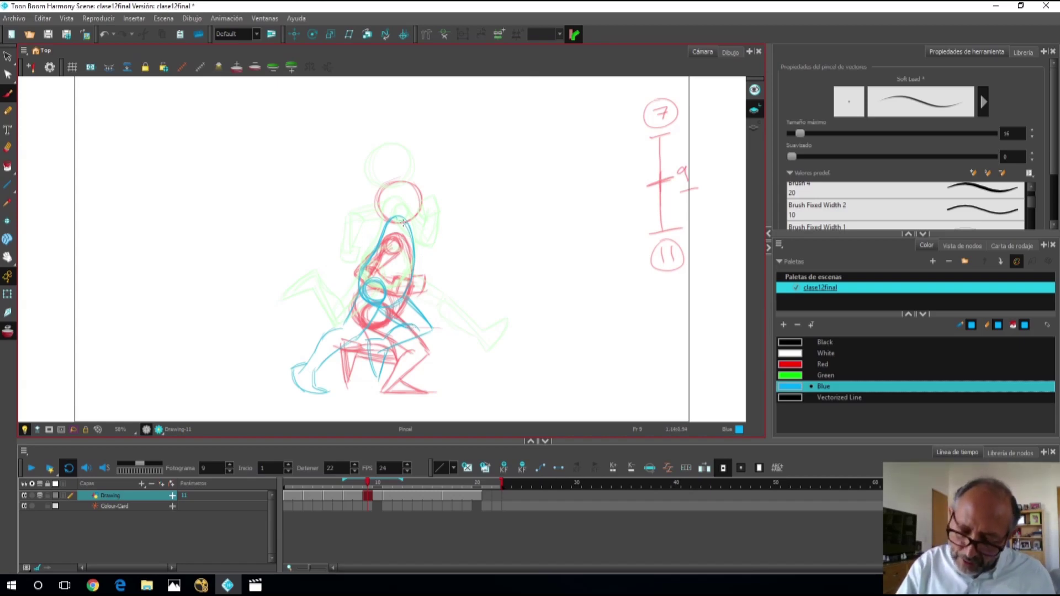
- Draw the shoulder circle, both bent arms and the head at frame 9, and turn the onion skin off
mouse_move(406, 228)
mouse_down()
mouse_move(391, 228)
mouse_move(405, 225)
mouse_up()
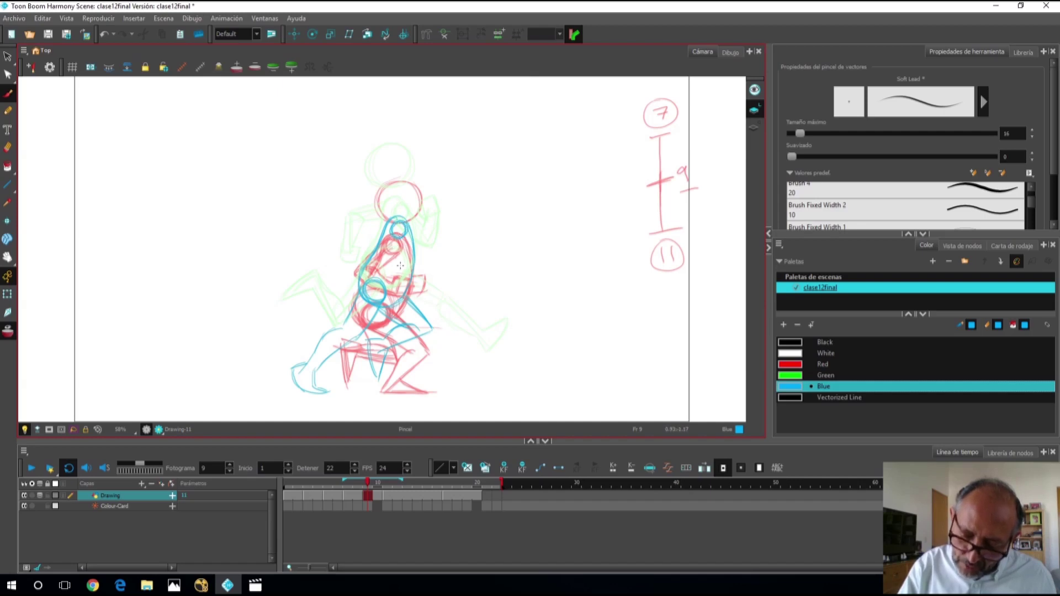
mouse_move(394, 244)
mouse_down()
mouse_move(395, 273)
mouse_move(436, 262)
mouse_move(409, 260)
mouse_move(416, 276)
mouse_move(405, 278)
mouse_move(436, 270)
mouse_move(441, 255)
mouse_move(424, 273)
mouse_up()
drag(408, 228, 403, 241)
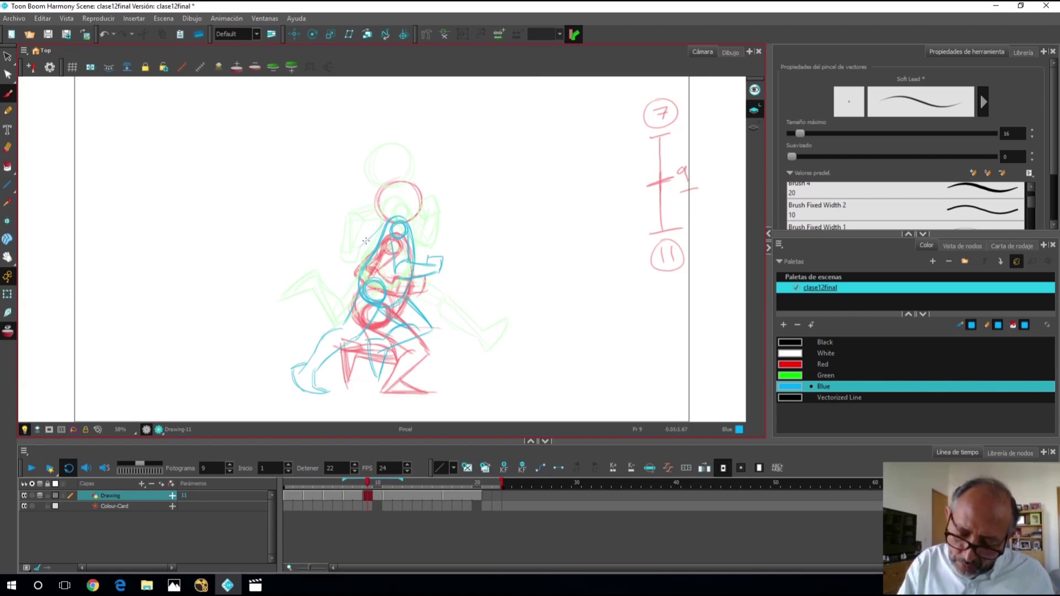
mouse_move(354, 252)
mouse_down()
mouse_move(357, 264)
mouse_move(381, 219)
mouse_up()
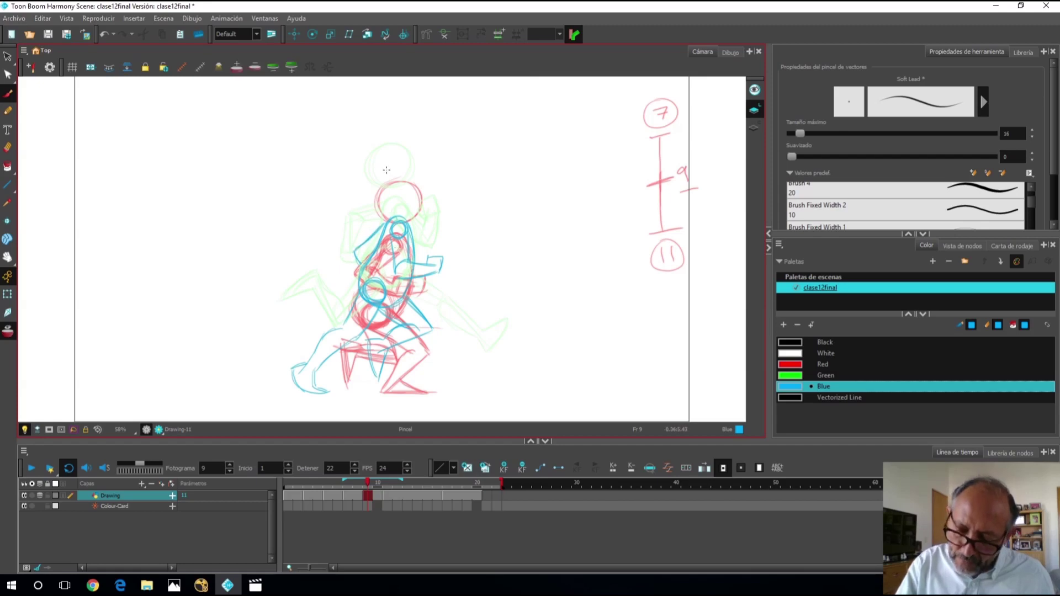
mouse_move(389, 162)
mouse_down()
mouse_move(416, 180)
mouse_move(374, 181)
mouse_move(408, 168)
mouse_move(410, 201)
mouse_move(380, 173)
mouse_up()
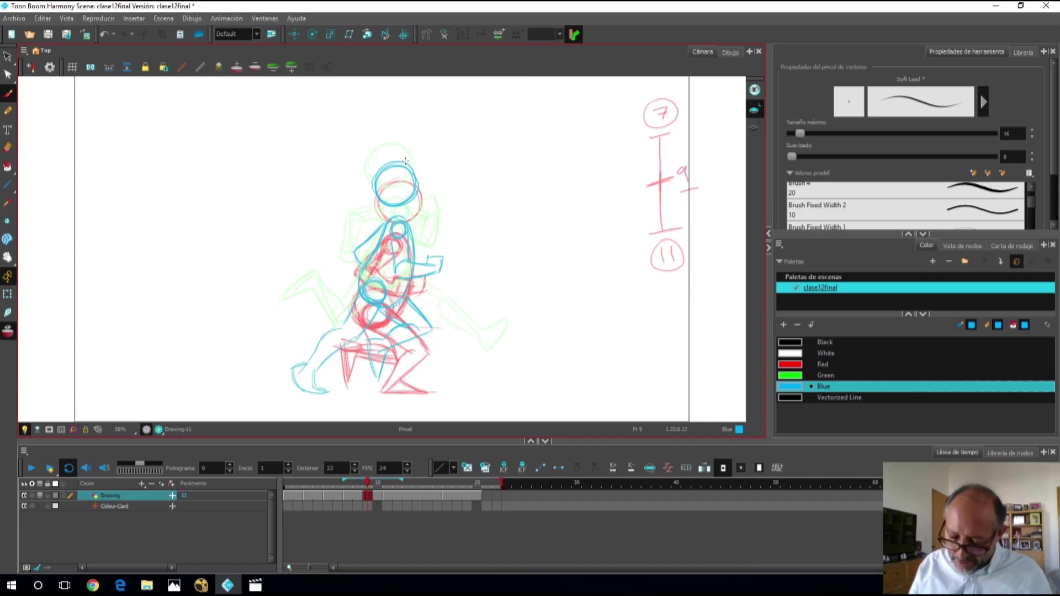
click(9, 332)
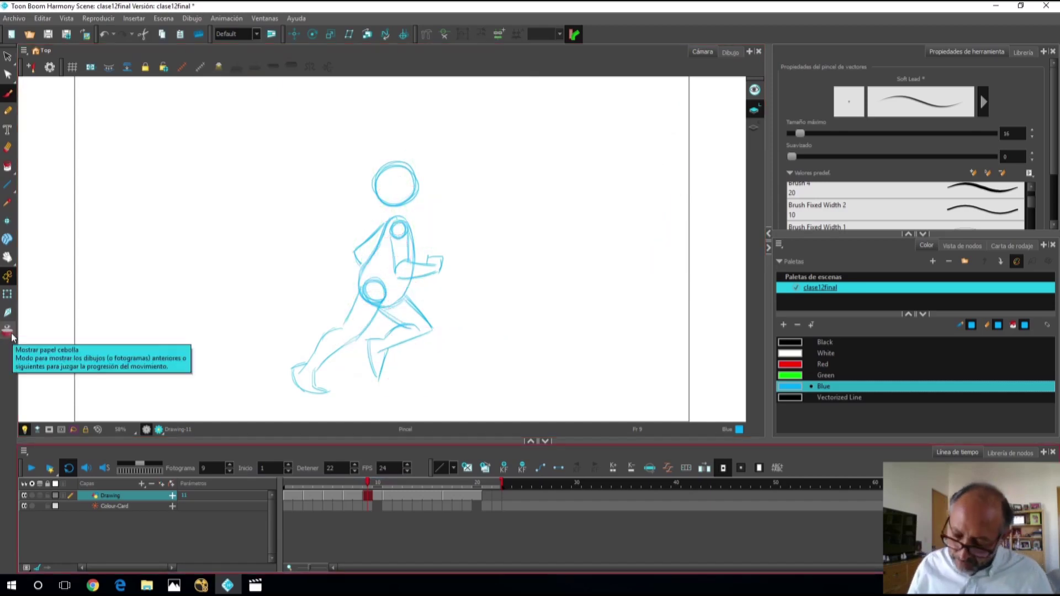
- Flip between the drawings at frames 7, 9 and 11 to check the new in-between
mouse_move(368, 486)
mouse_down()
mouse_move(357, 488)
mouse_move(390, 483)
mouse_move(293, 485)
mouse_move(398, 492)
mouse_move(287, 491)
mouse_move(403, 492)
mouse_move(288, 488)
mouse_move(386, 492)
mouse_move(370, 492)
mouse_up()
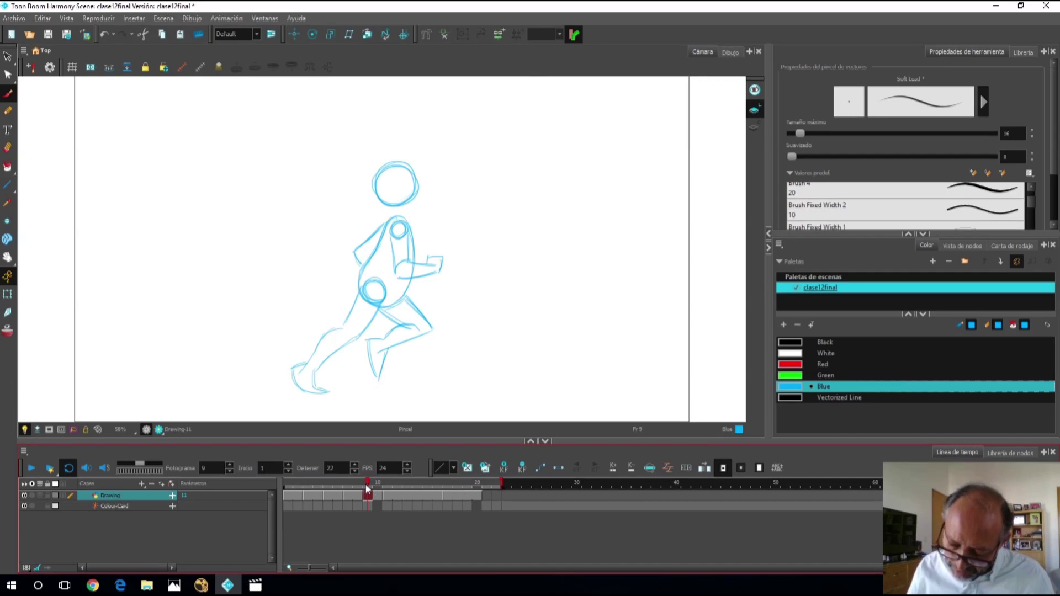
click(348, 485)
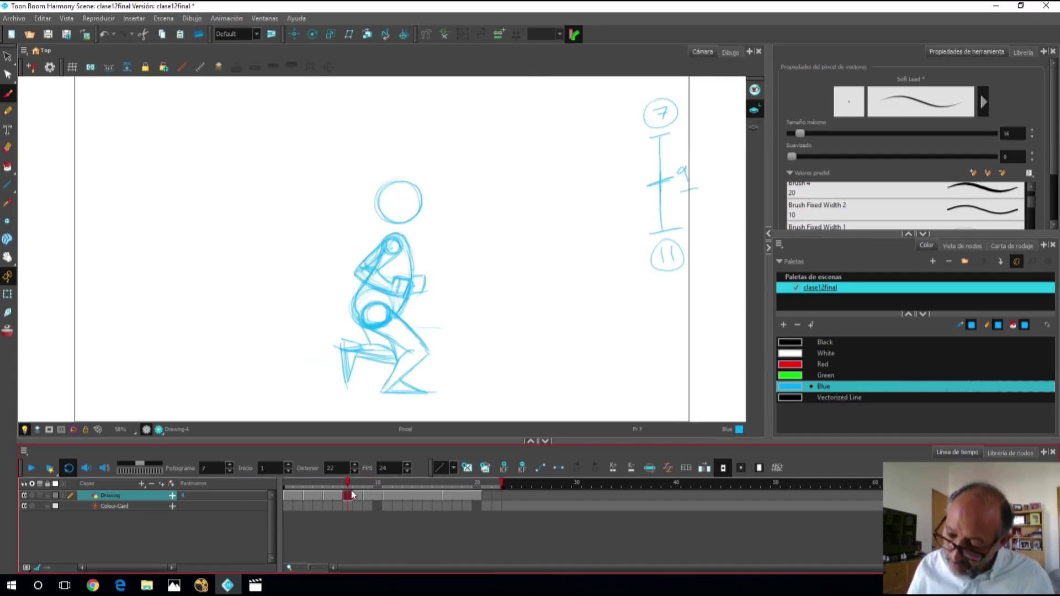
click(385, 485)
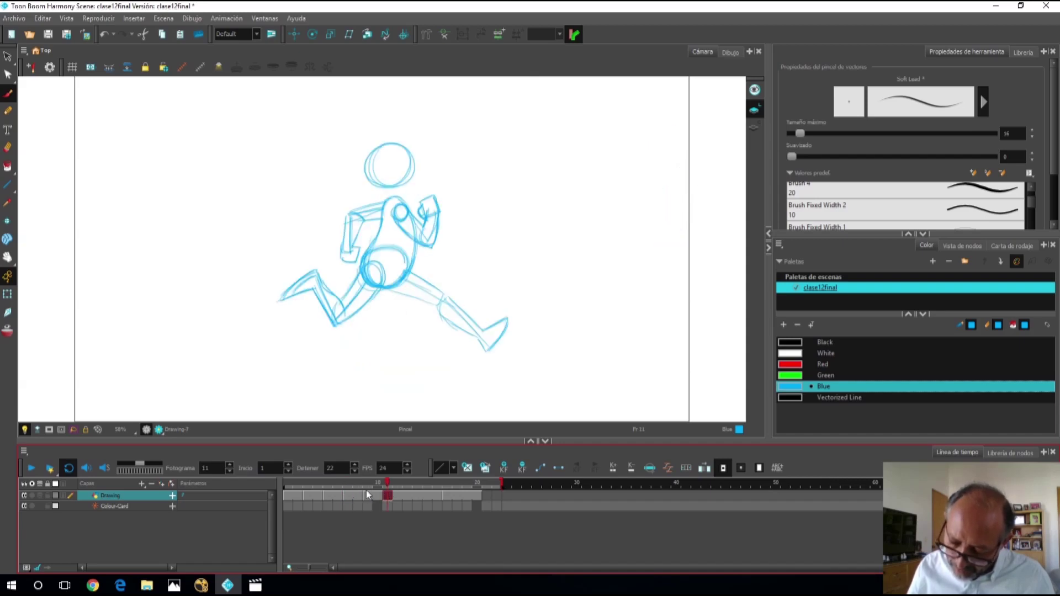
click(366, 490)
click(347, 487)
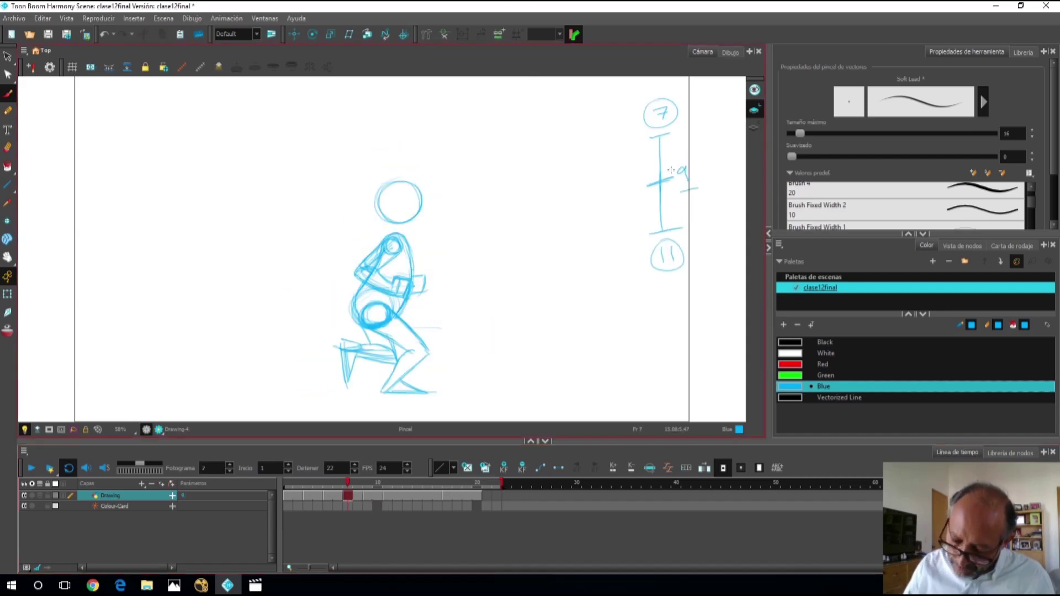
click(385, 495)
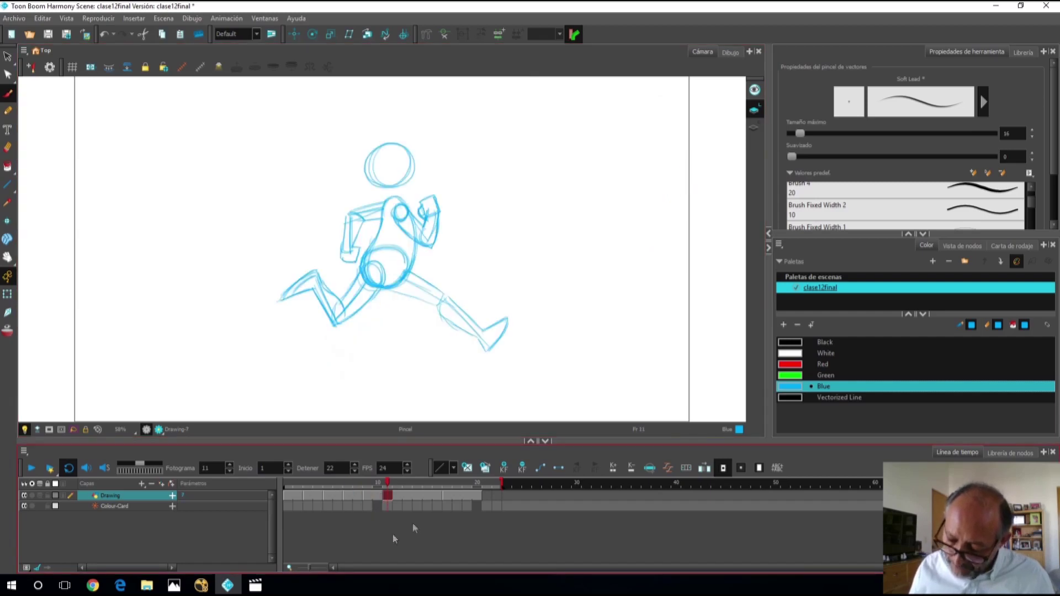
- Copy the timing chart beside the frame 1 pose and paste it into the drawing at frame 11
click(287, 490)
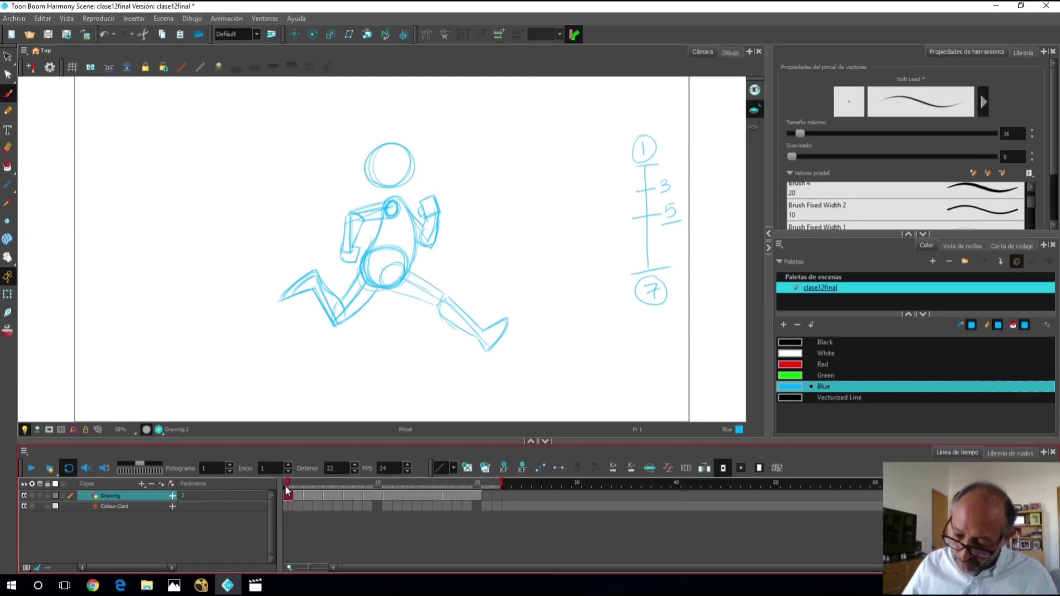
key(alt+s)
mouse_move(653, 135)
mouse_down()
mouse_move(629, 130)
mouse_move(695, 239)
mouse_move(634, 108)
mouse_up()
click(387, 483)
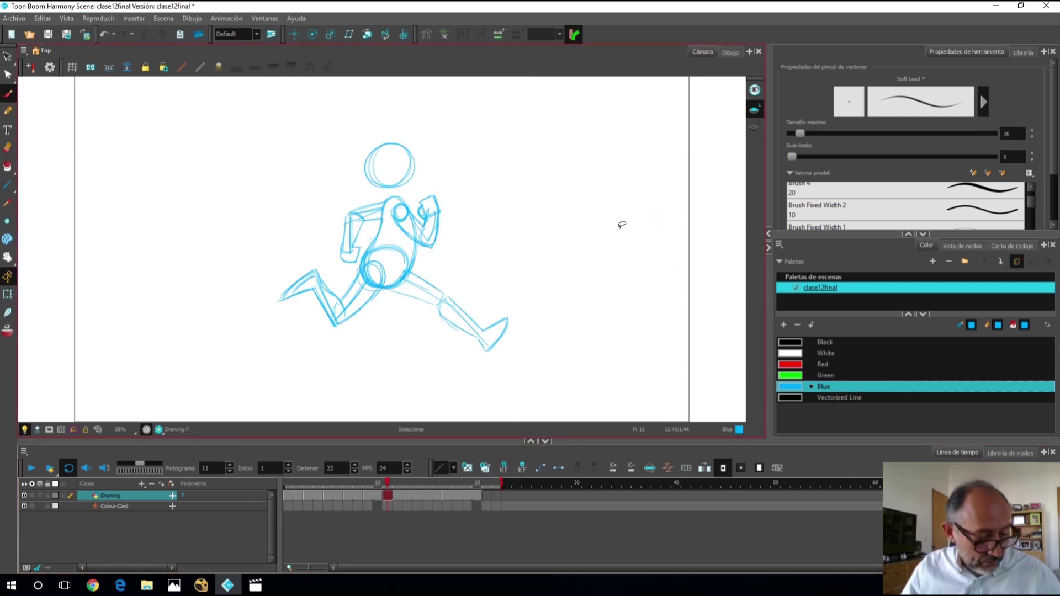
key(ctrl+v)
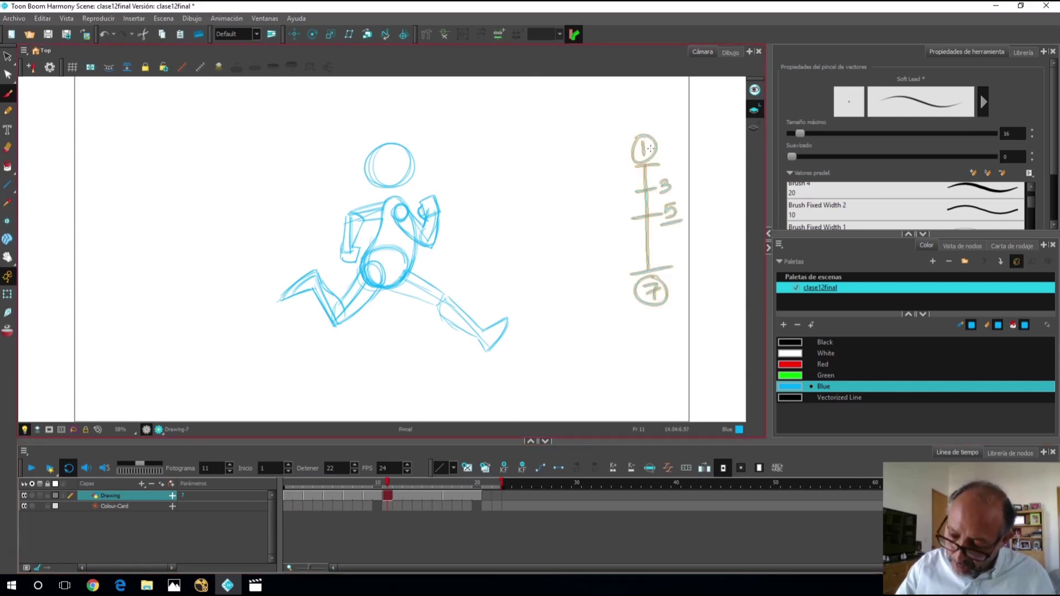
- Renumber the pasted chart to 11, 13, 15 and 17 by adding a 1 before the digits
key(Escape)
drag(649, 141, 657, 220)
drag(643, 284, 642, 300)
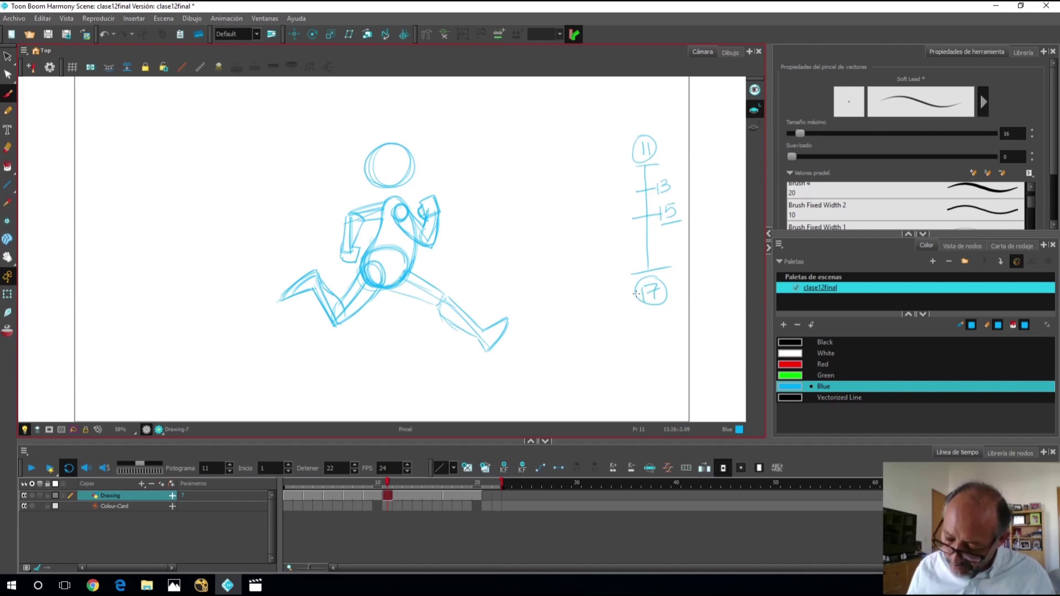
- Check the drawings at frames 15 and 17 on the timeline and return to frame 11
click(426, 485)
click(446, 492)
click(386, 483)
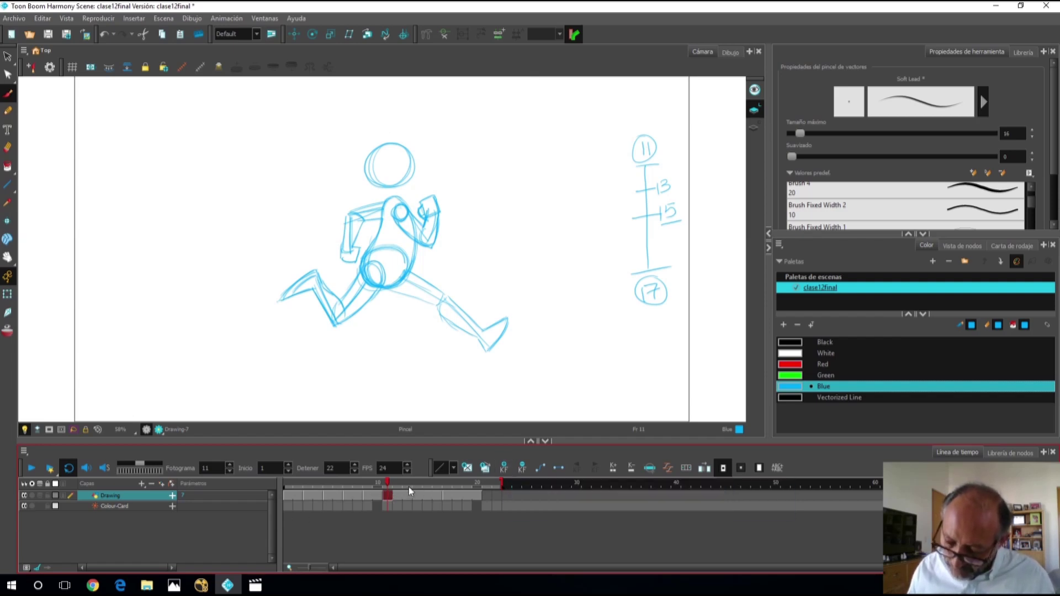
- Place a duplicate of the frame 5 drawing at frame 15 on the timeline
click(287, 484)
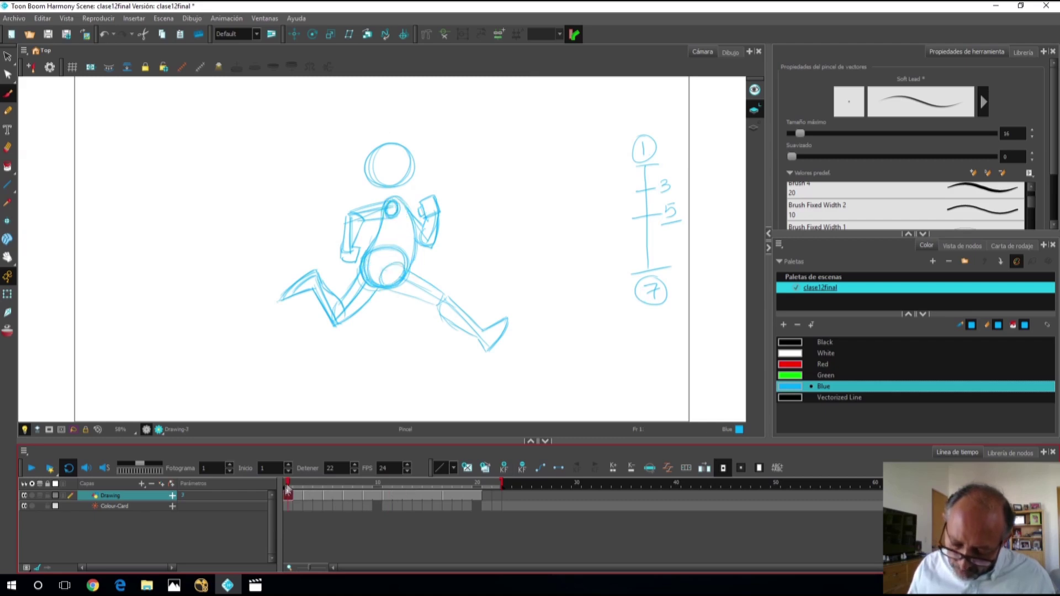
click(328, 489)
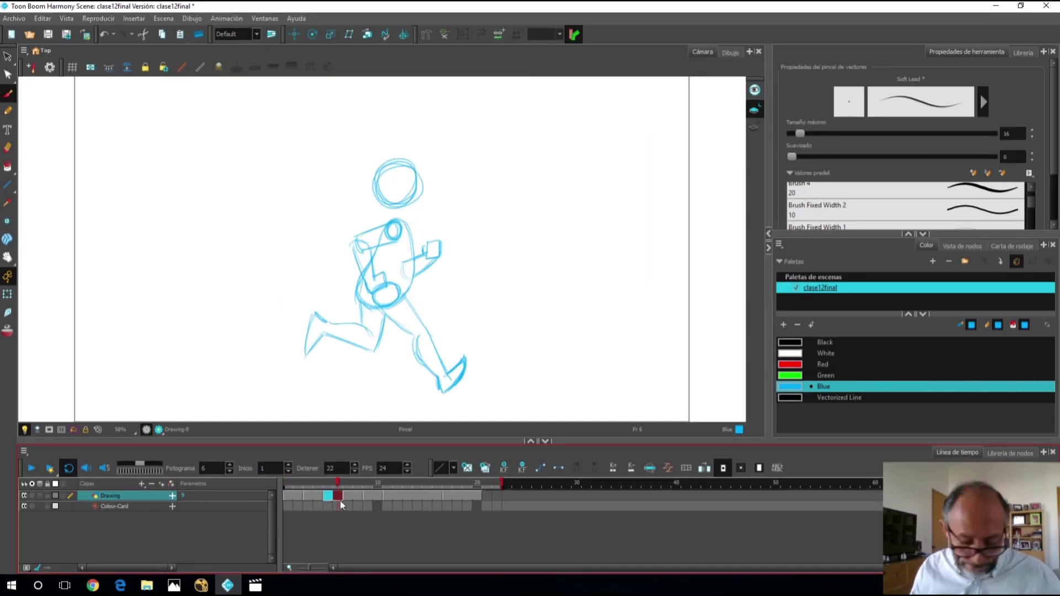
click(388, 488)
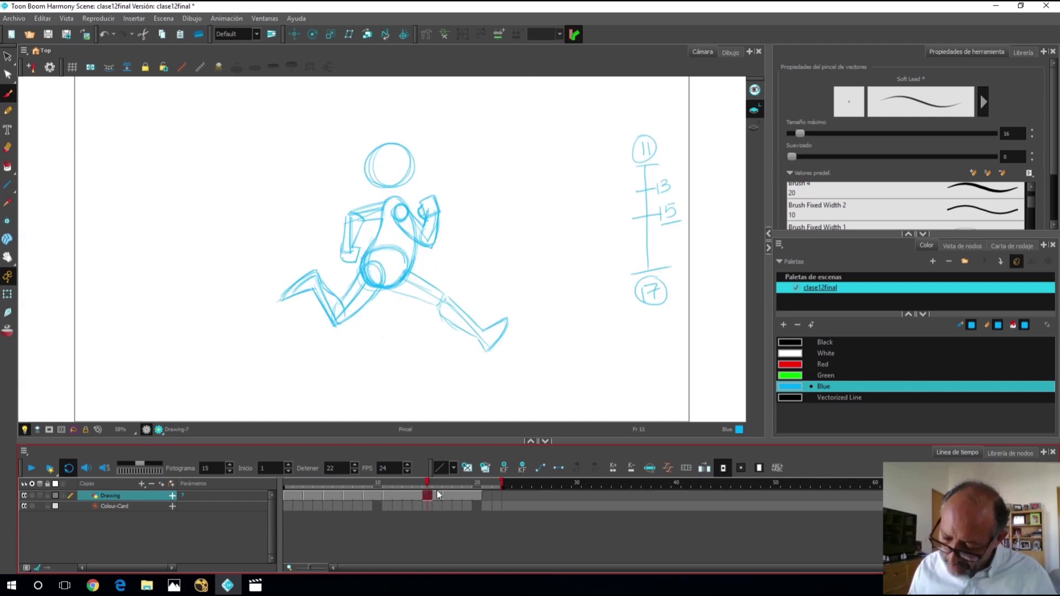
key(])
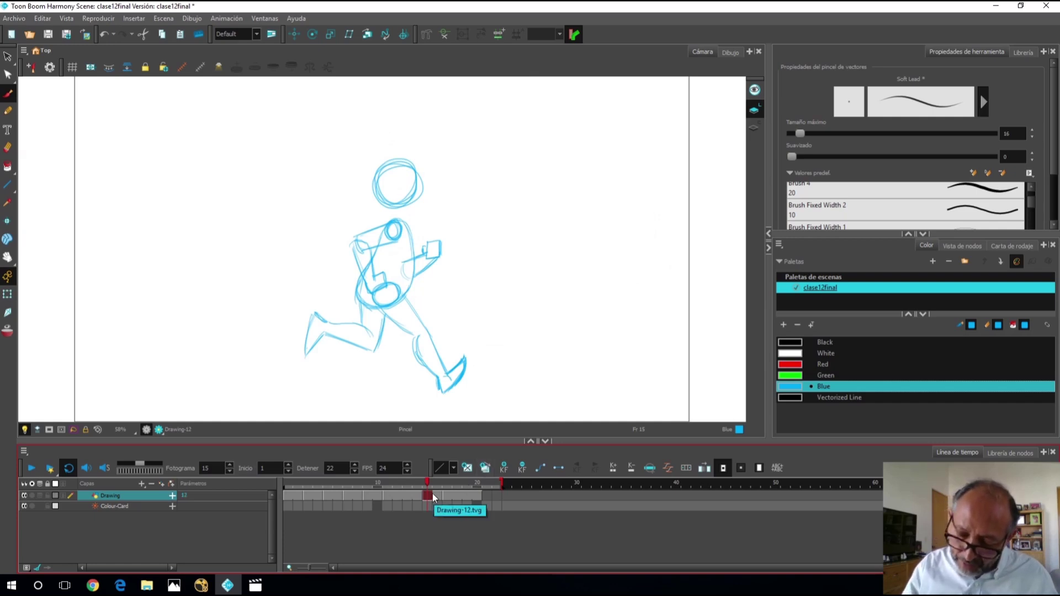
- On the frame 15 drawing, redraw the hip circle at the back of the pelvis and draw the near arm bent forward with a rounded fist
mouse_move(369, 275)
mouse_down()
mouse_move(373, 265)
mouse_move(369, 282)
mouse_move(389, 278)
mouse_move(395, 300)
mouse_move(380, 274)
mouse_move(395, 270)
mouse_move(364, 286)
mouse_move(375, 278)
mouse_move(381, 301)
mouse_move(365, 284)
mouse_move(359, 298)
mouse_up()
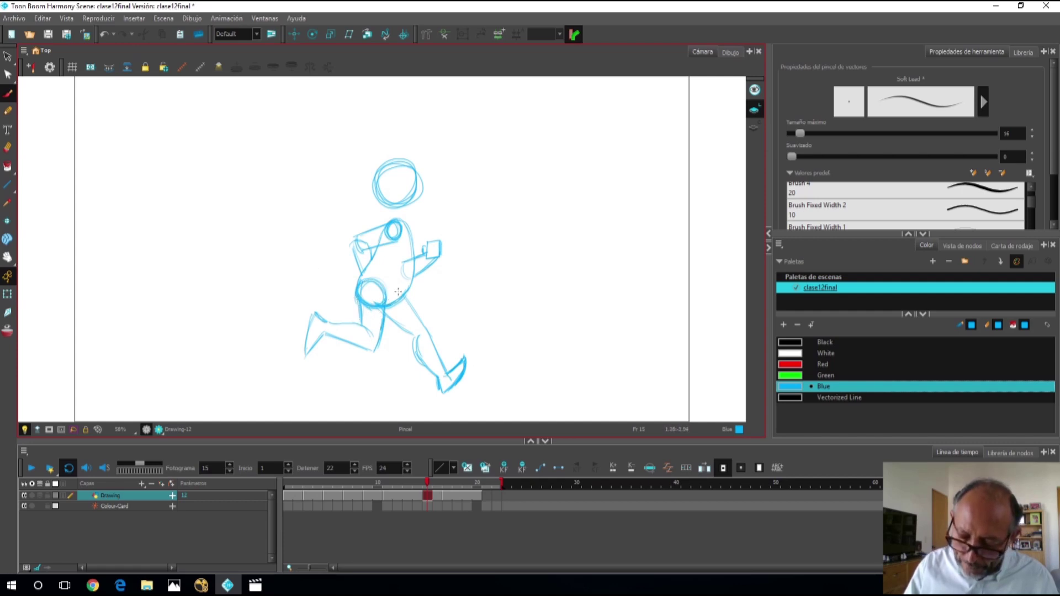
mouse_move(389, 249)
mouse_down()
mouse_move(394, 226)
mouse_move(381, 245)
mouse_move(387, 235)
mouse_move(396, 241)
mouse_move(393, 227)
mouse_move(401, 280)
mouse_up()
mouse_move(404, 234)
mouse_down()
mouse_move(397, 262)
mouse_move(390, 240)
mouse_move(401, 279)
mouse_move(409, 258)
mouse_move(402, 280)
mouse_move(424, 263)
mouse_move(399, 283)
mouse_move(431, 255)
mouse_up()
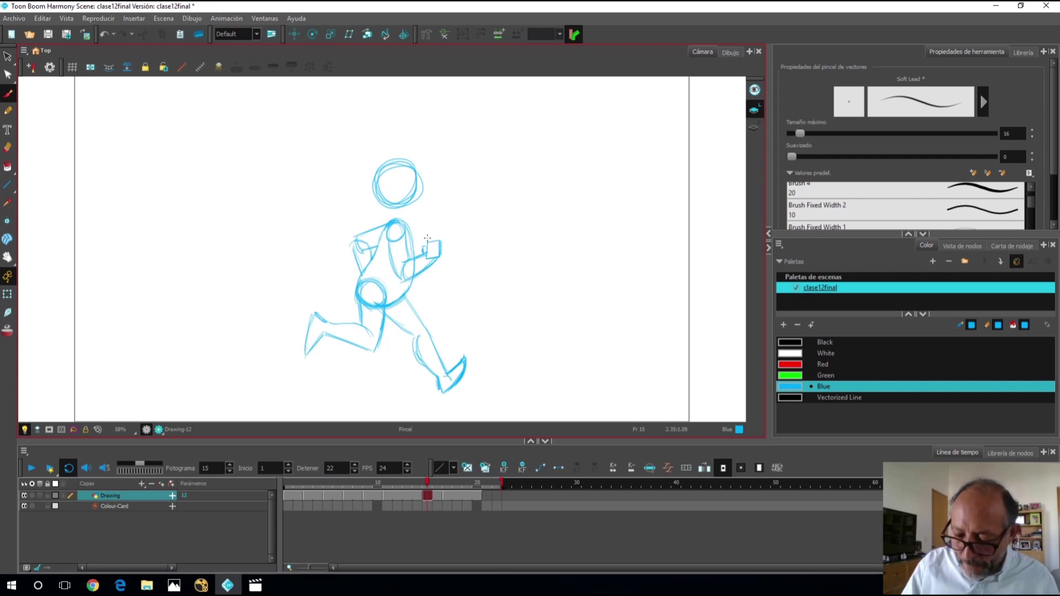
drag(428, 244, 444, 247)
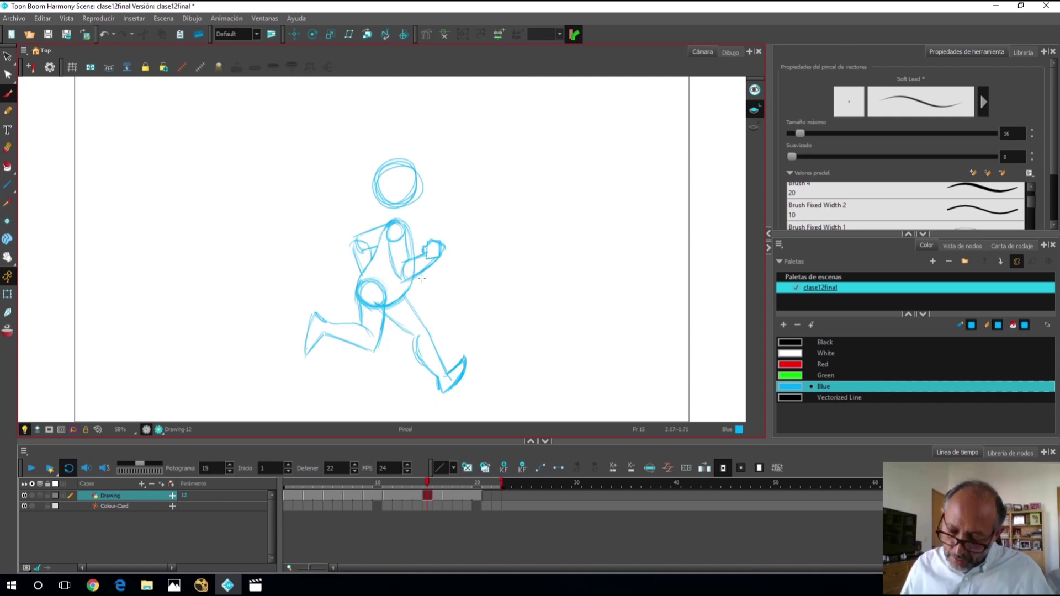
- Flip between frames 5 and 15 to compare the original pose with its modified copy
click(362, 508)
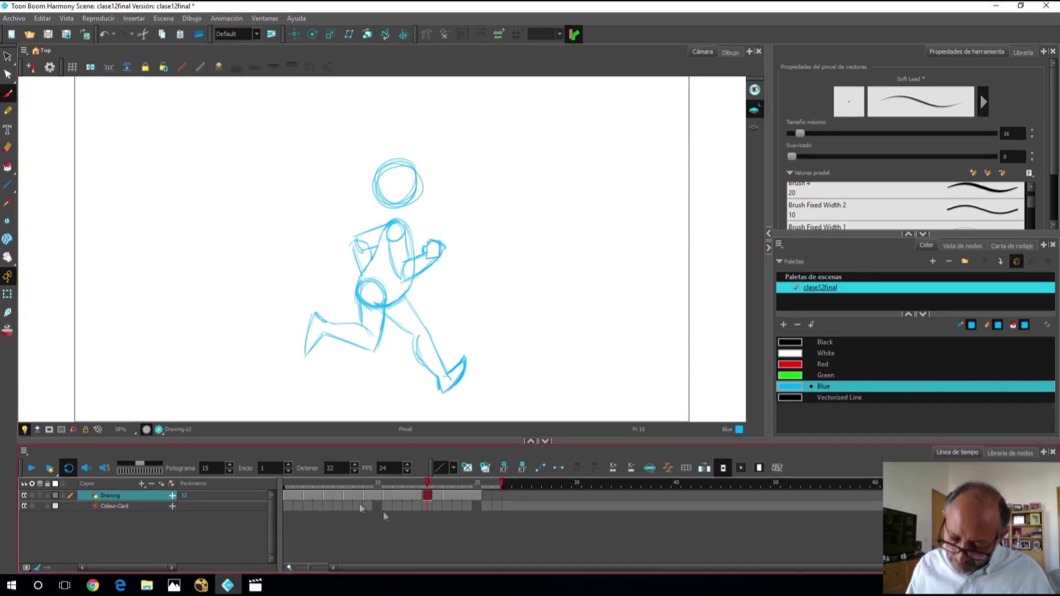
click(327, 494)
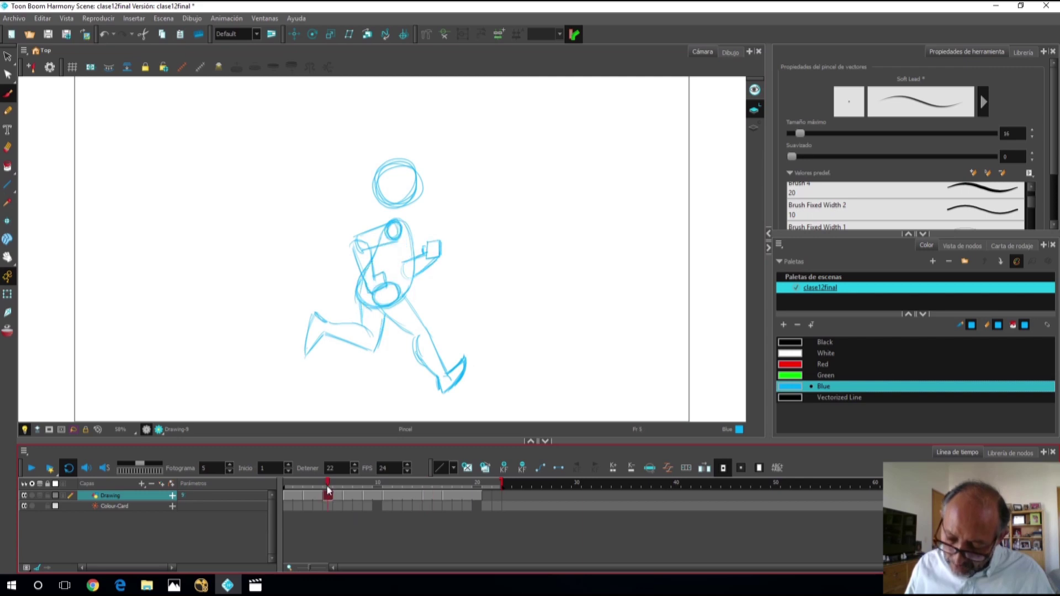
click(425, 485)
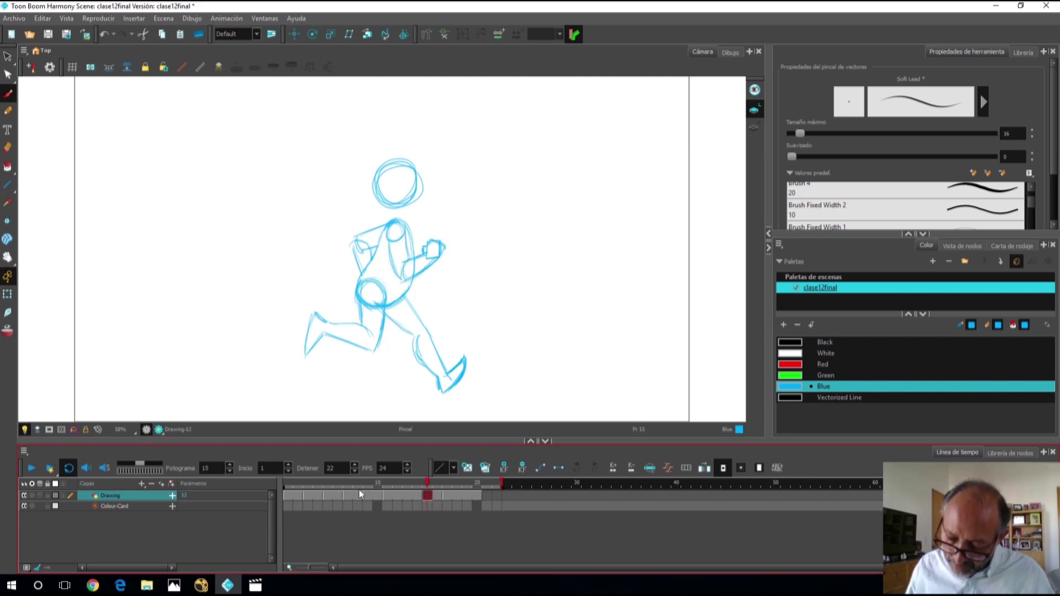
- Place the frame 3 drawing at frame 13 and duplicate it there as an independent drawing
click(306, 483)
drag(306, 481, 387, 483)
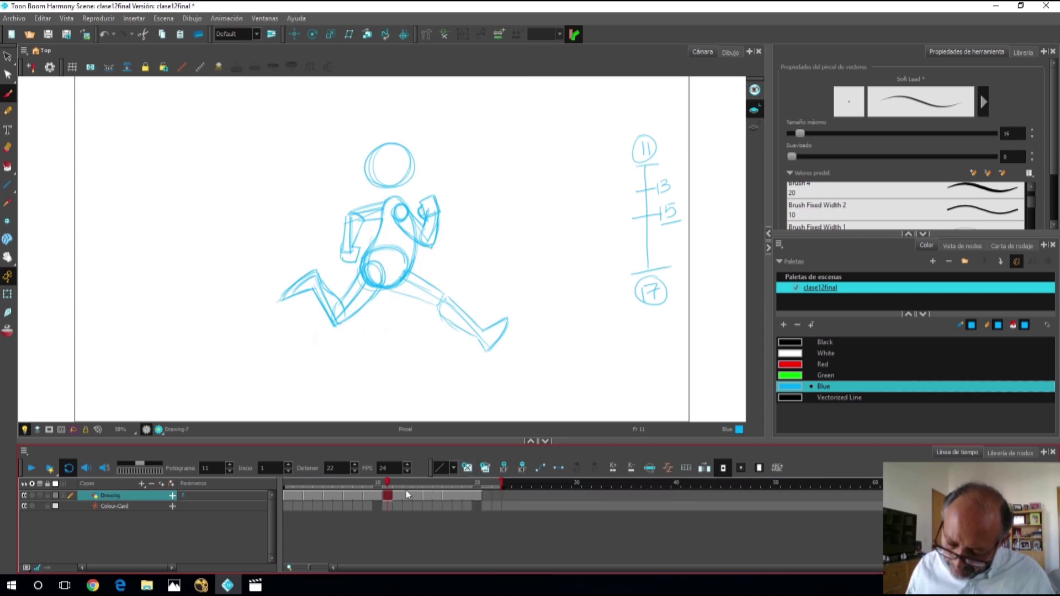
click(406, 487)
drag(407, 490, 407, 492)
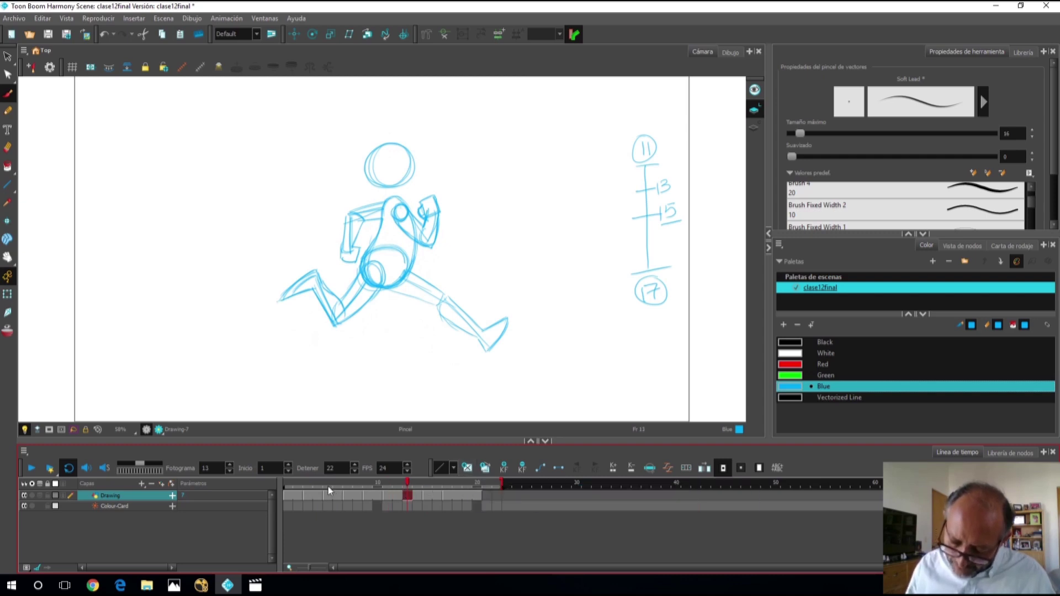
click(328, 496)
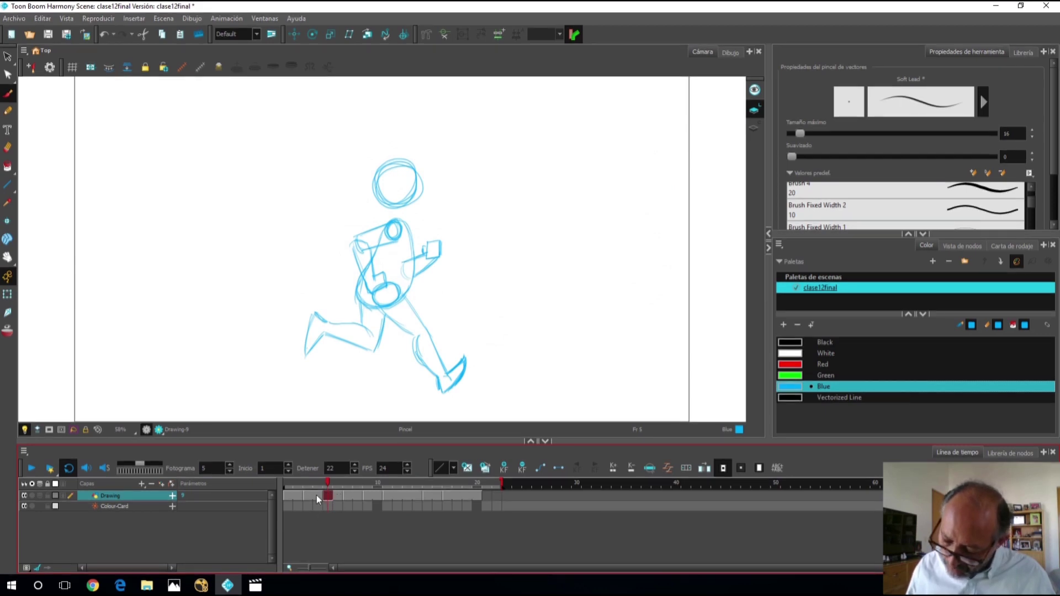
click(310, 495)
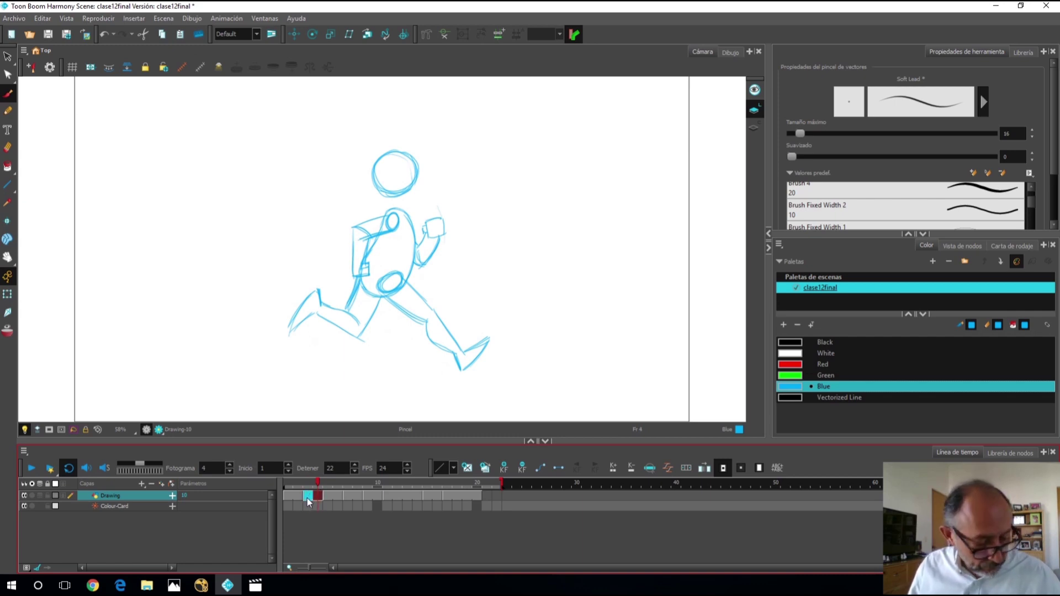
click(408, 495)
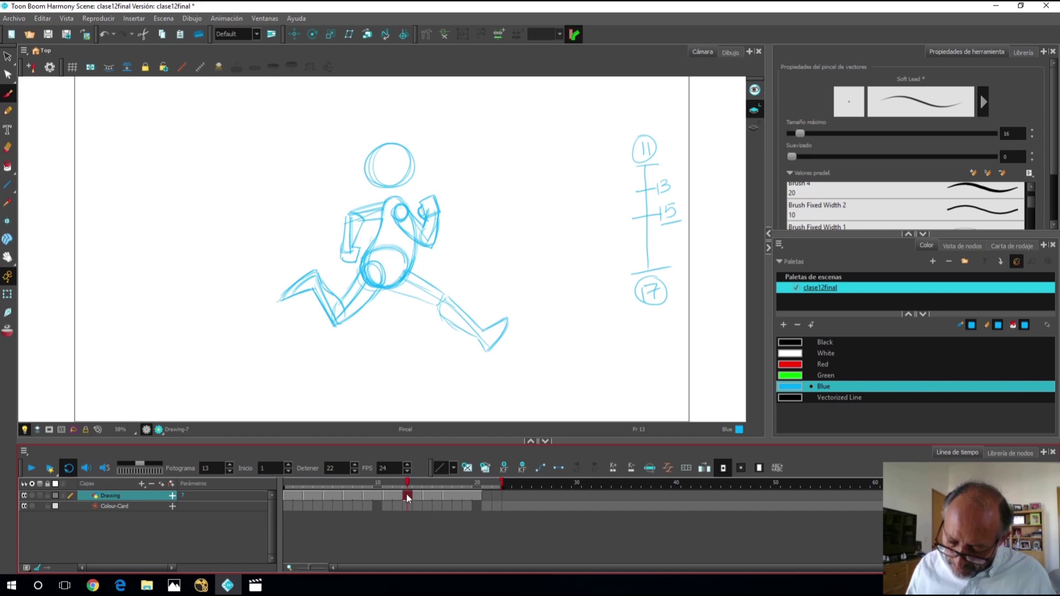
key(])
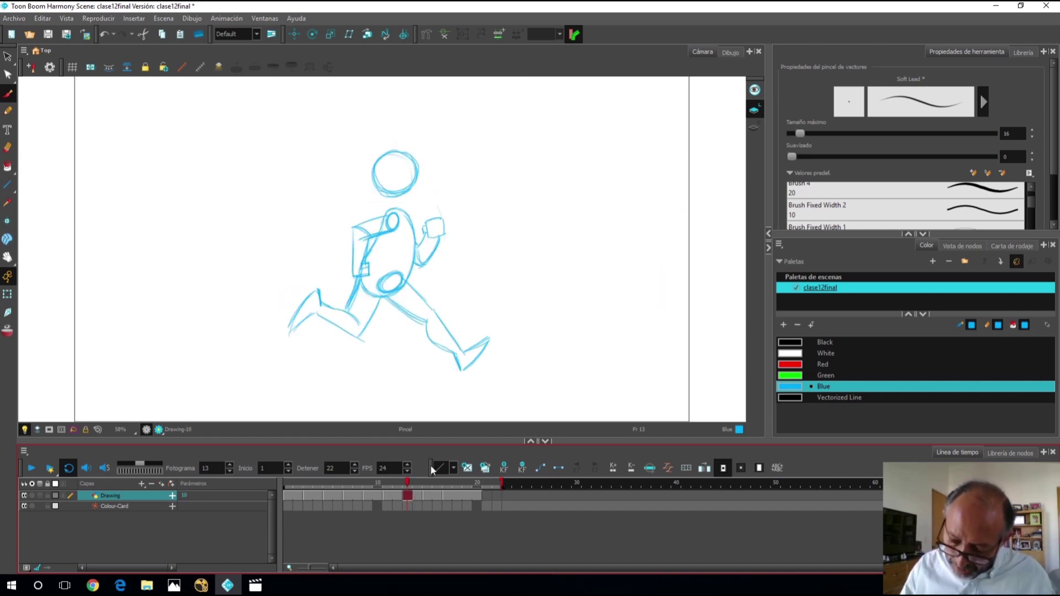
click(484, 470)
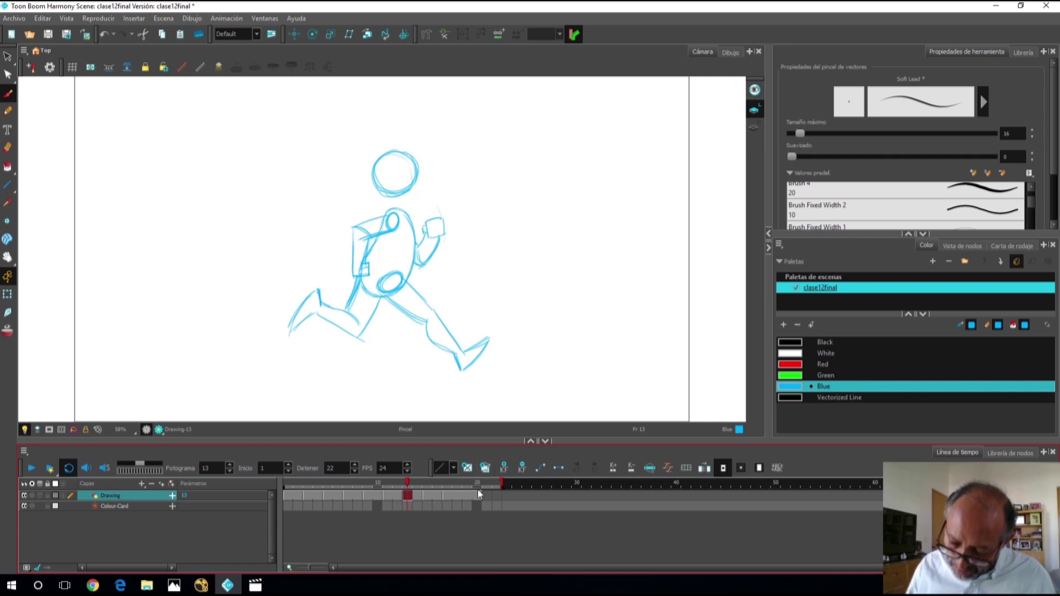
- On the frame 13 drawing, clear the old hip circle and redraw the shoulder circle, the forward-bent near arm and a rounded fist
drag(397, 279, 393, 279)
drag(393, 220, 423, 263)
key(ctrl+z)
key(ctrl+z)
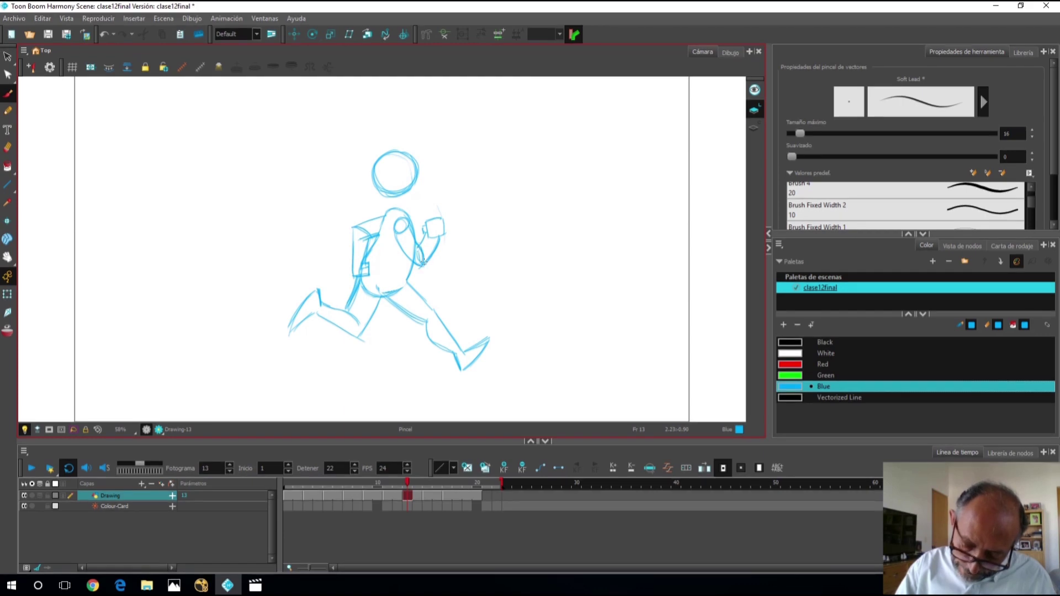
drag(395, 231, 414, 258)
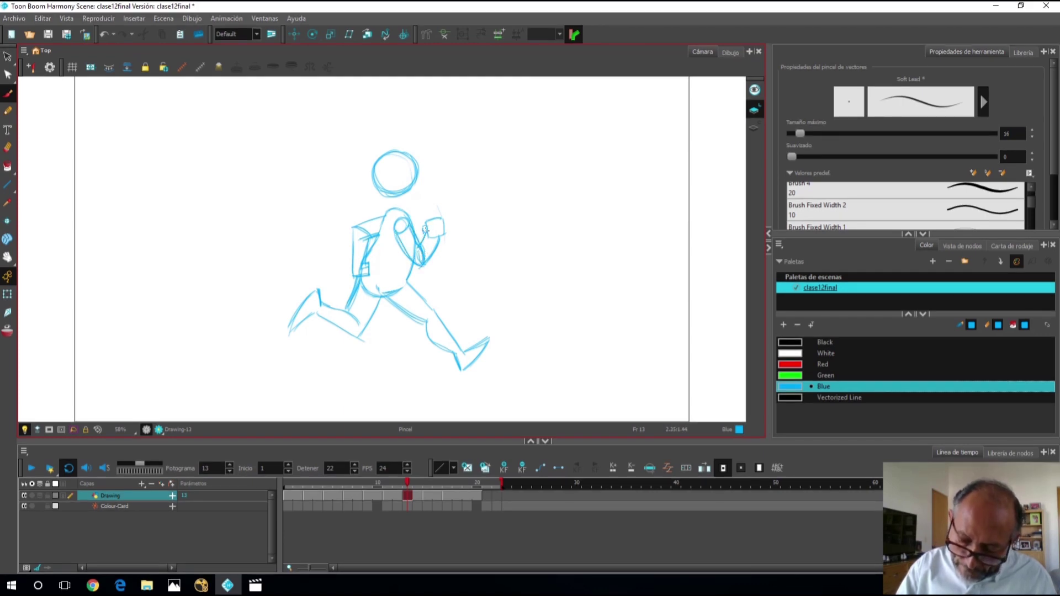
drag(429, 219, 441, 234)
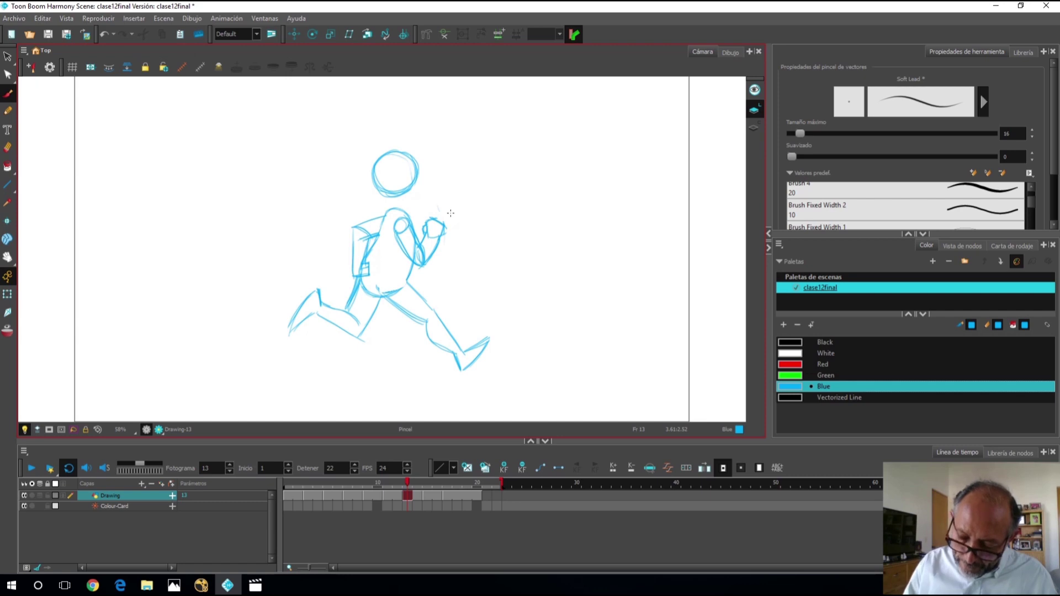
- Erase the rear hand beside the pelvis in the frame 13 drawing and redraw the hip circle at the back of the pelvis
mouse_move(376, 269)
mouse_down()
mouse_move(369, 292)
mouse_move(382, 276)
mouse_move(364, 286)
mouse_move(365, 271)
mouse_up()
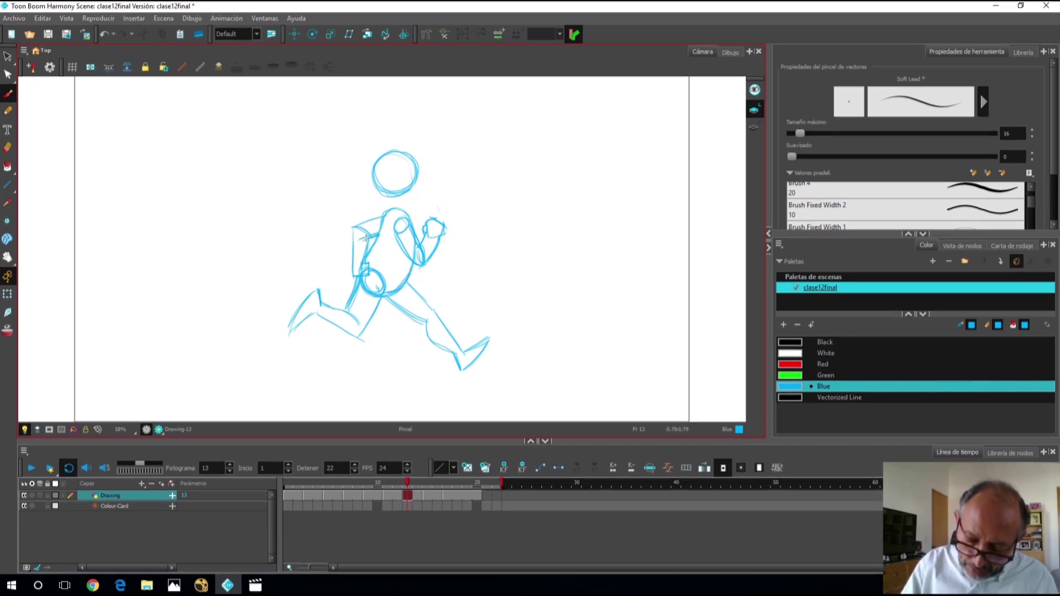
right_click(367, 272)
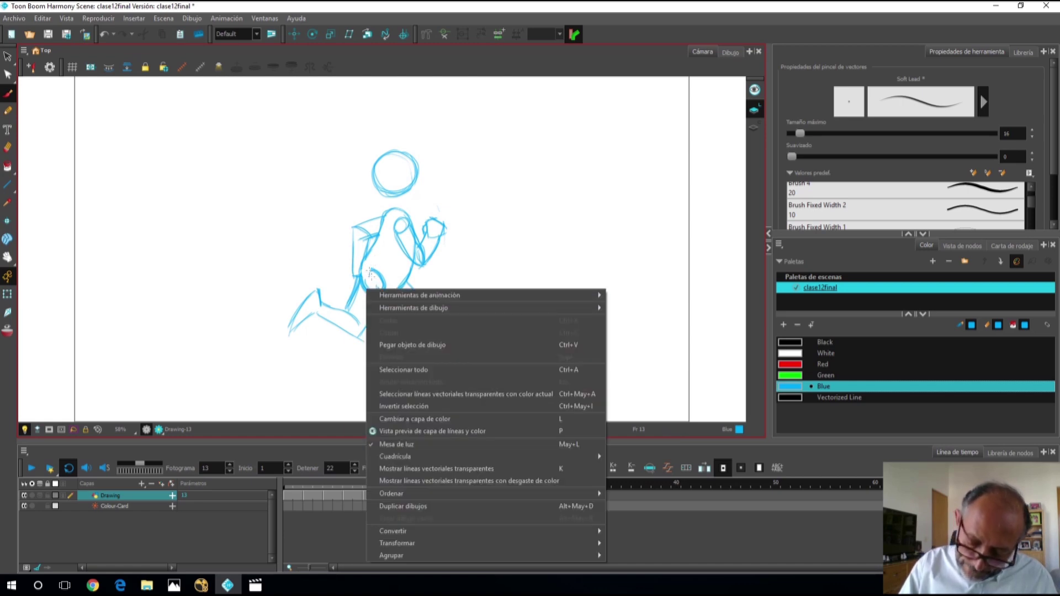
click(371, 276)
mouse_move(371, 276)
mouse_down()
mouse_move(365, 290)
mouse_move(380, 287)
mouse_move(366, 274)
mouse_up()
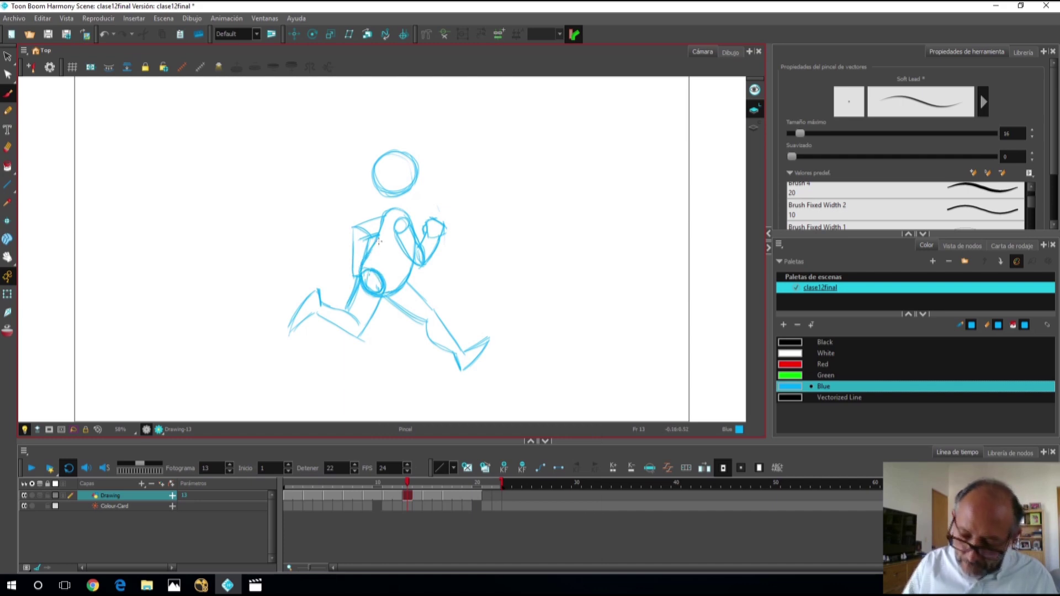
- Flip between frames 3 and 13 to compare the two versions of the pose
click(398, 515)
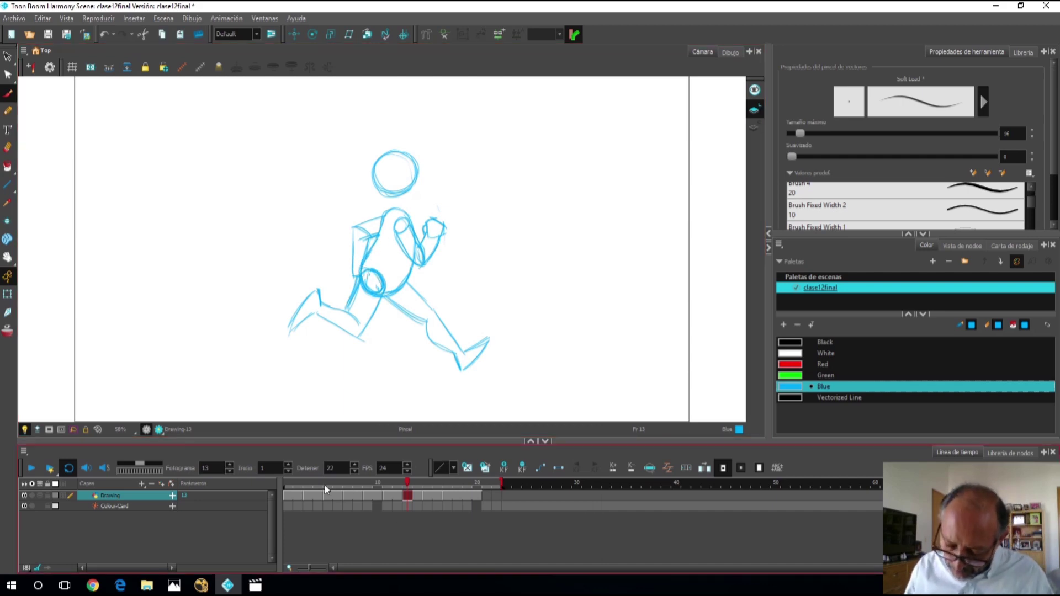
click(307, 485)
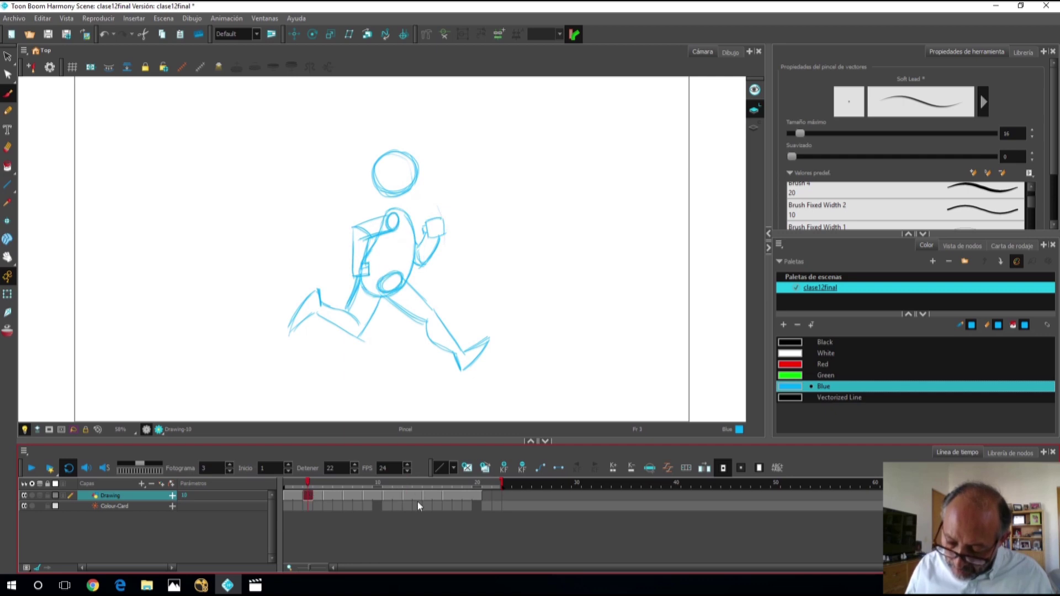
click(406, 491)
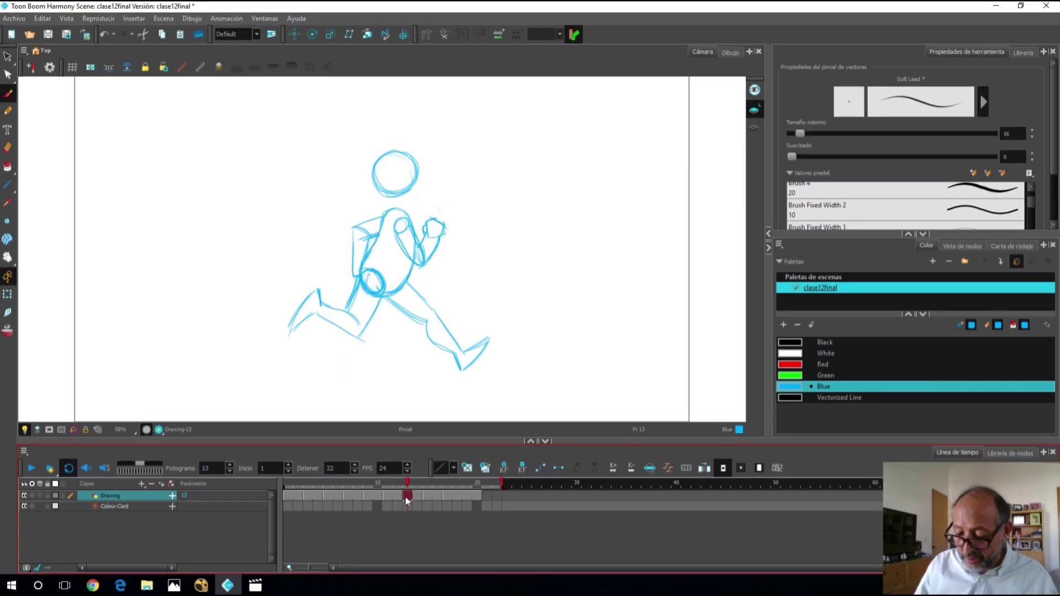
- Compare the crouched key poses at frames 7 and 17, also checking the drawings at frames 11 and 15
click(446, 485)
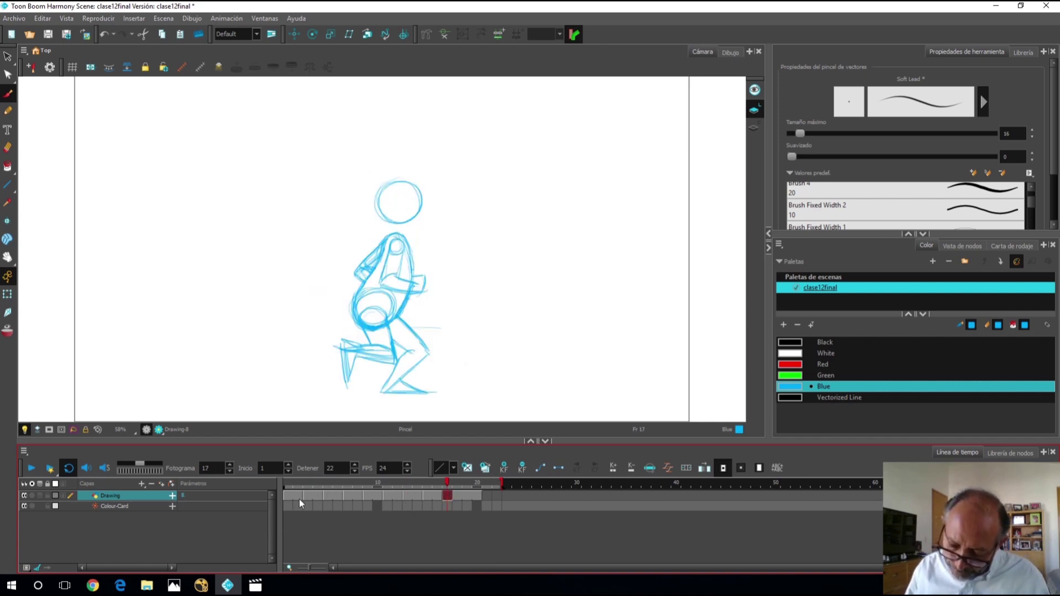
drag(349, 484, 368, 486)
click(446, 485)
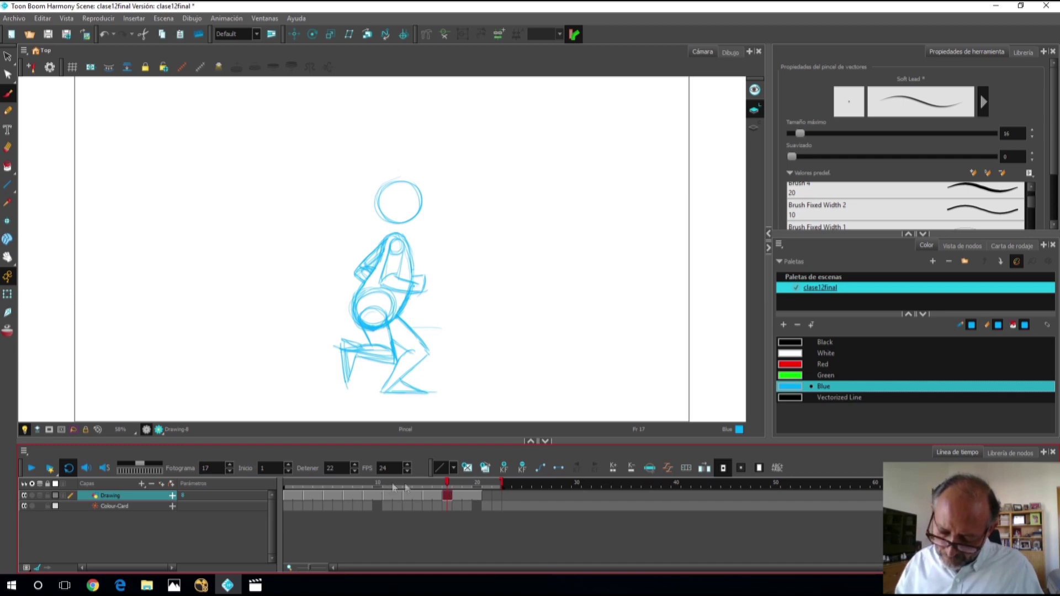
click(337, 485)
click(346, 484)
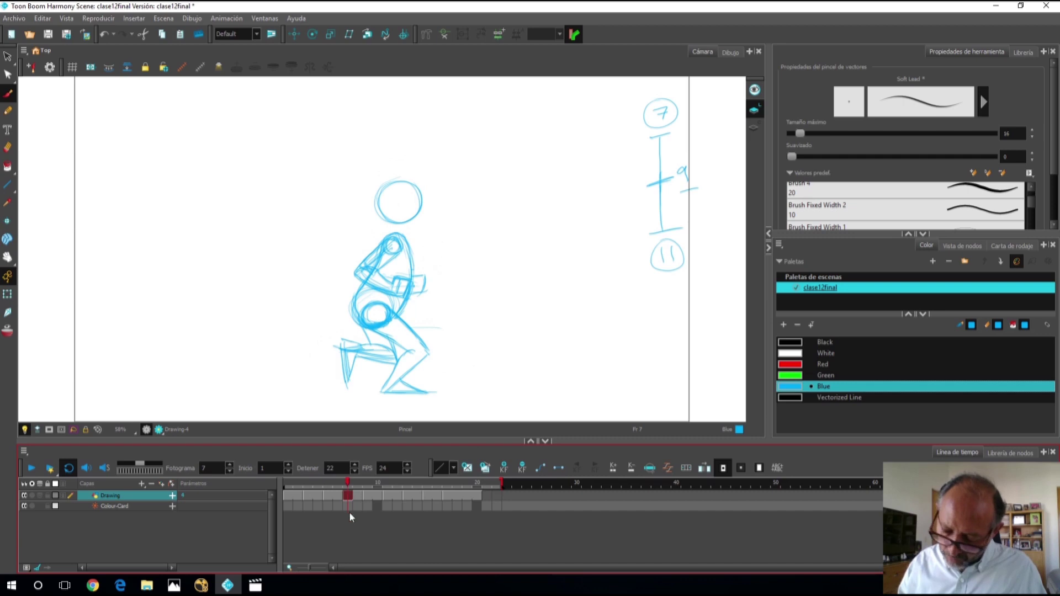
click(386, 485)
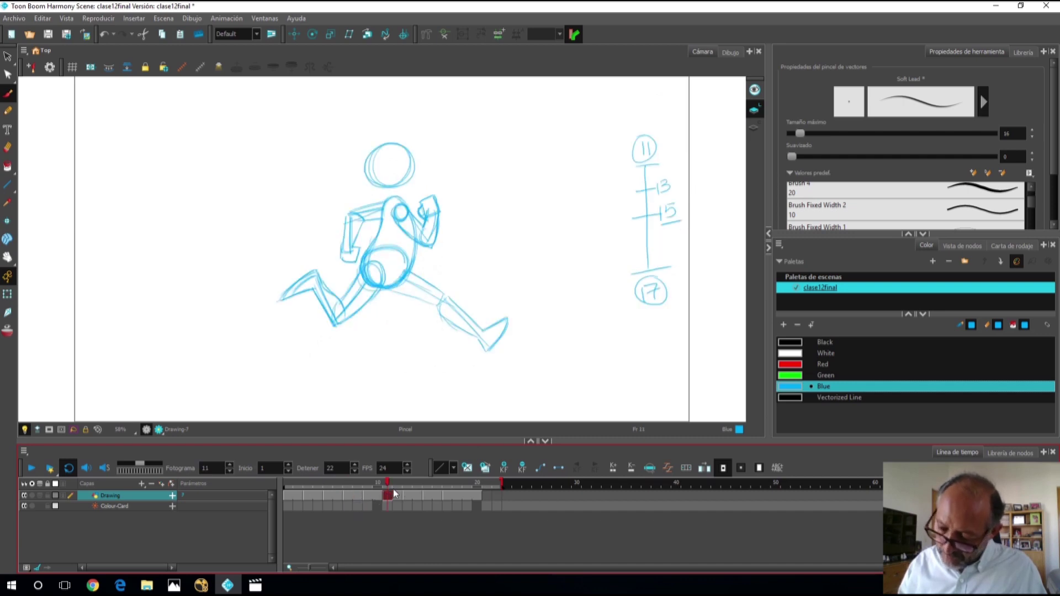
click(446, 485)
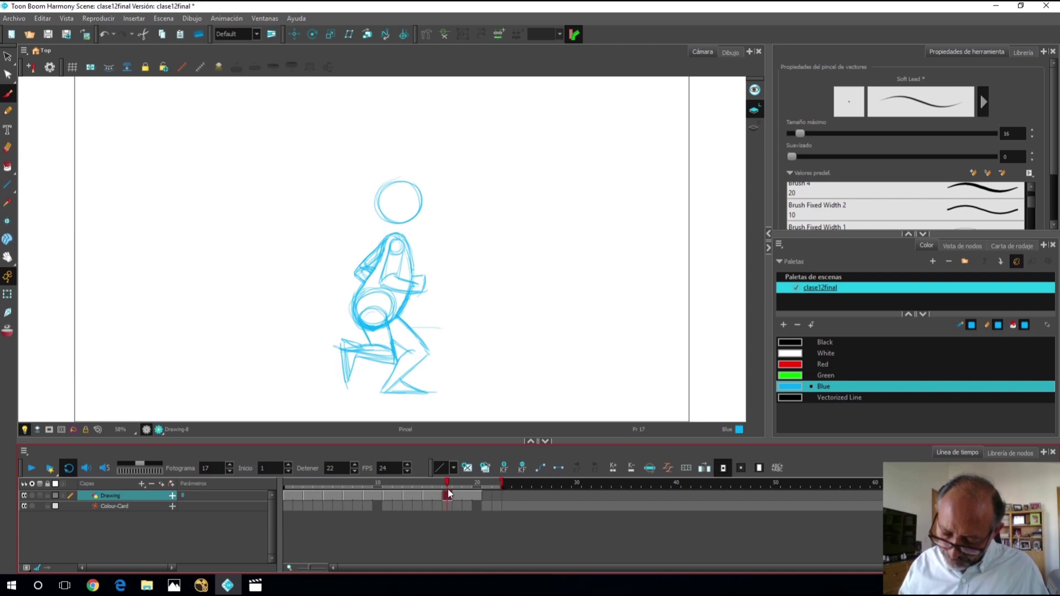
click(347, 484)
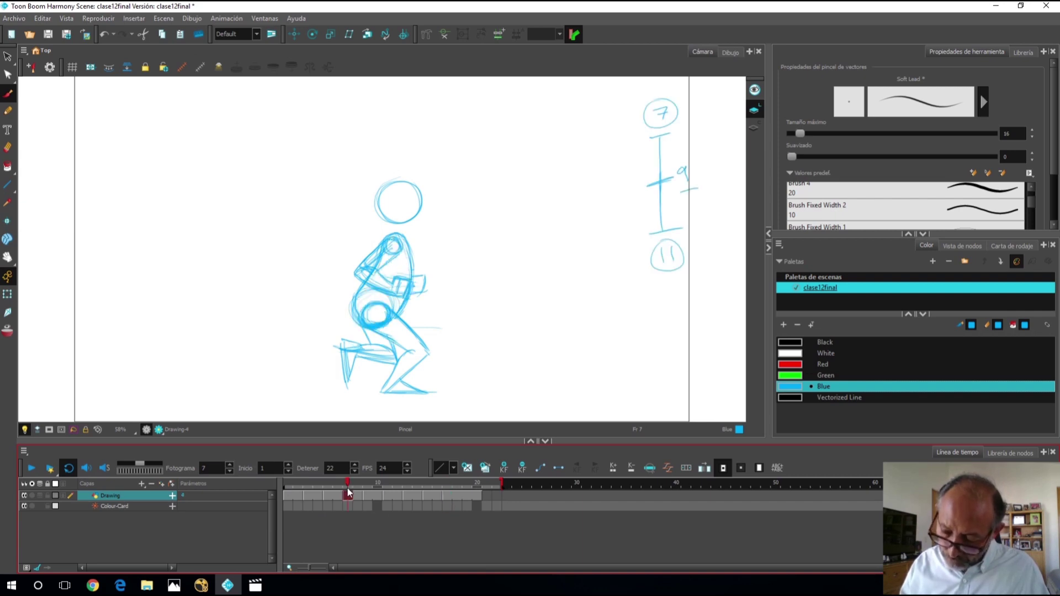
click(426, 488)
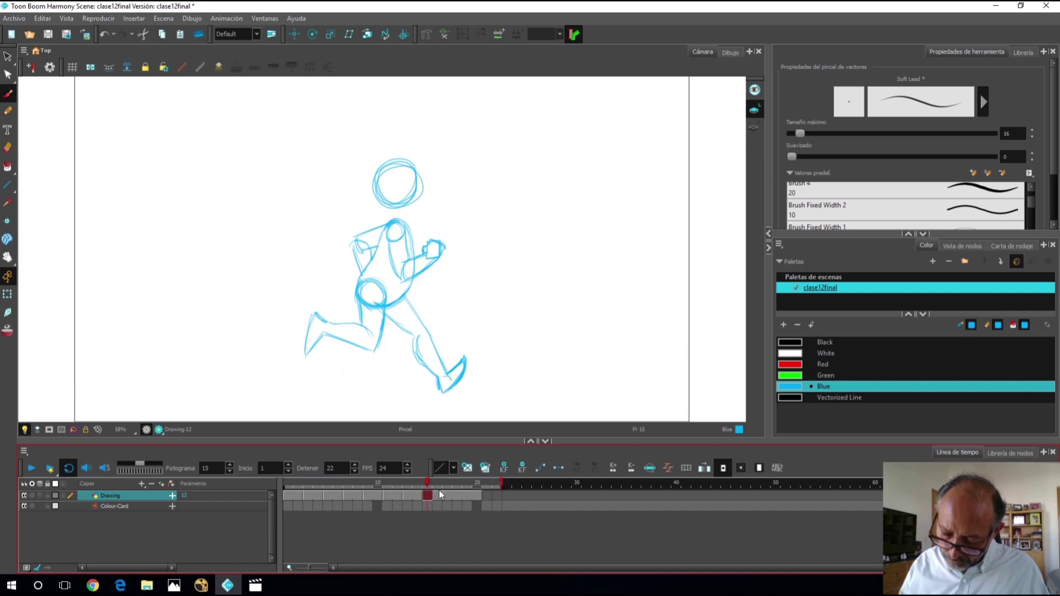
click(443, 485)
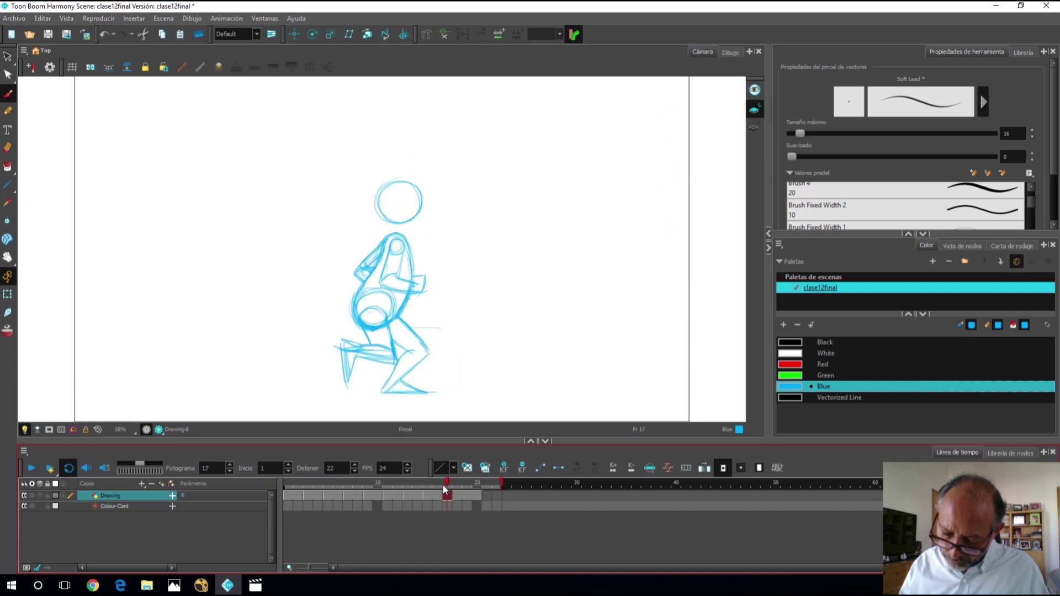
click(345, 486)
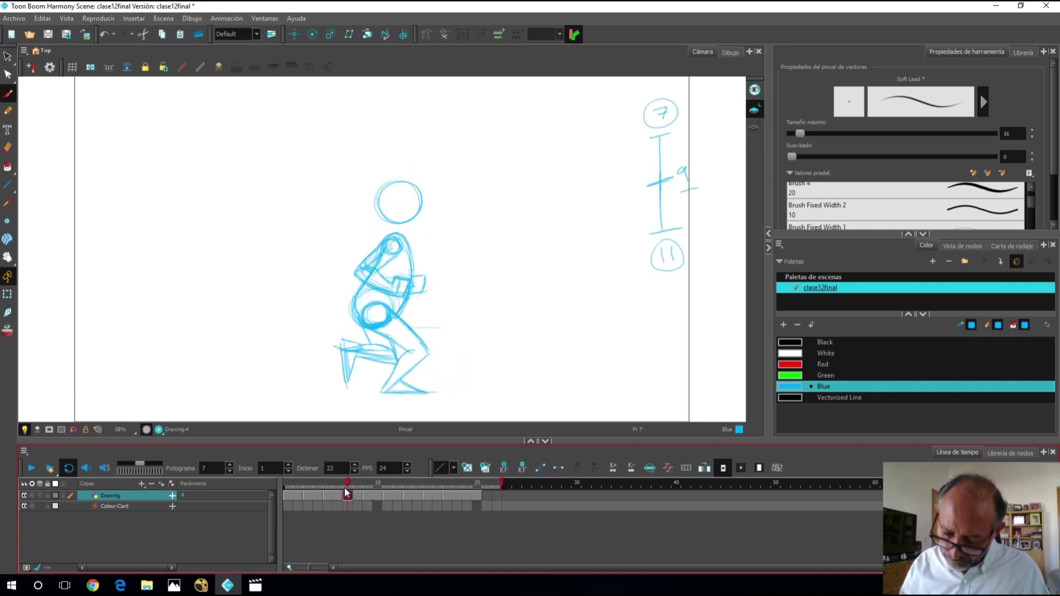
- Copy the frame 1–2 exposure to frames 21–22 and duplicate it as an independent drawing
click(436, 486)
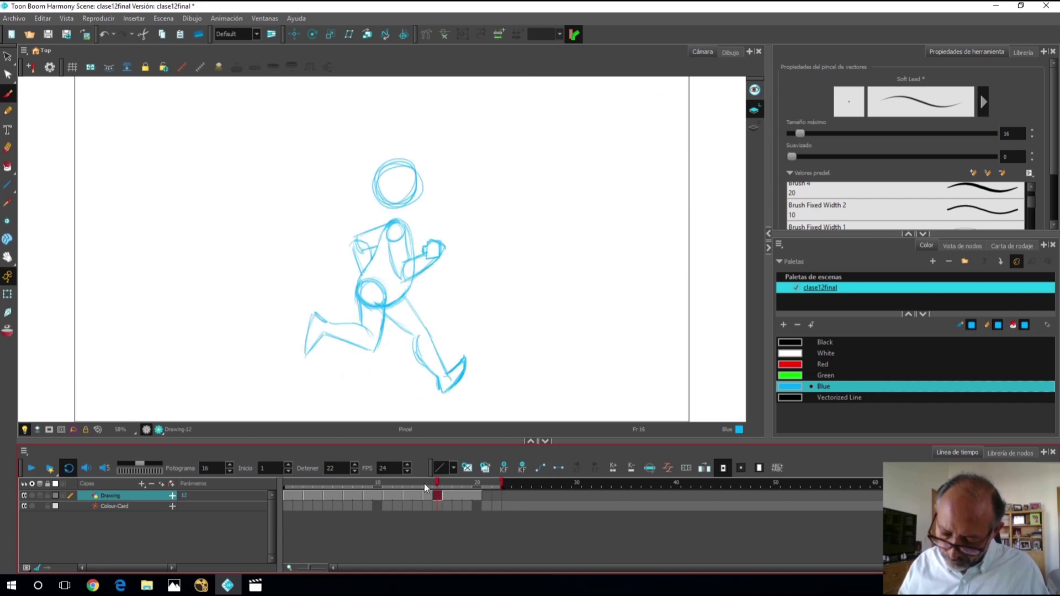
click(445, 485)
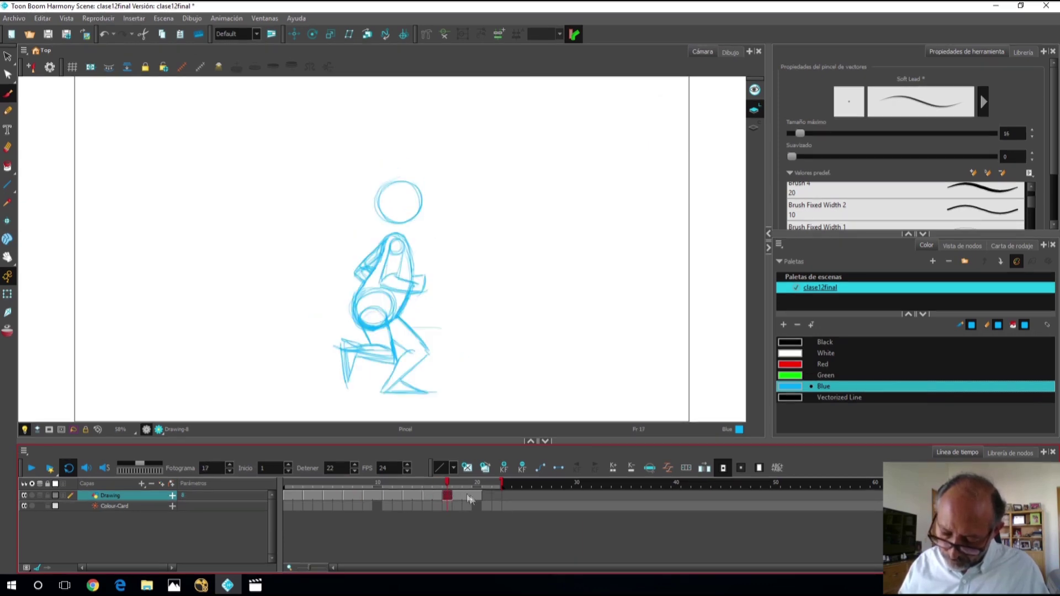
click(287, 496)
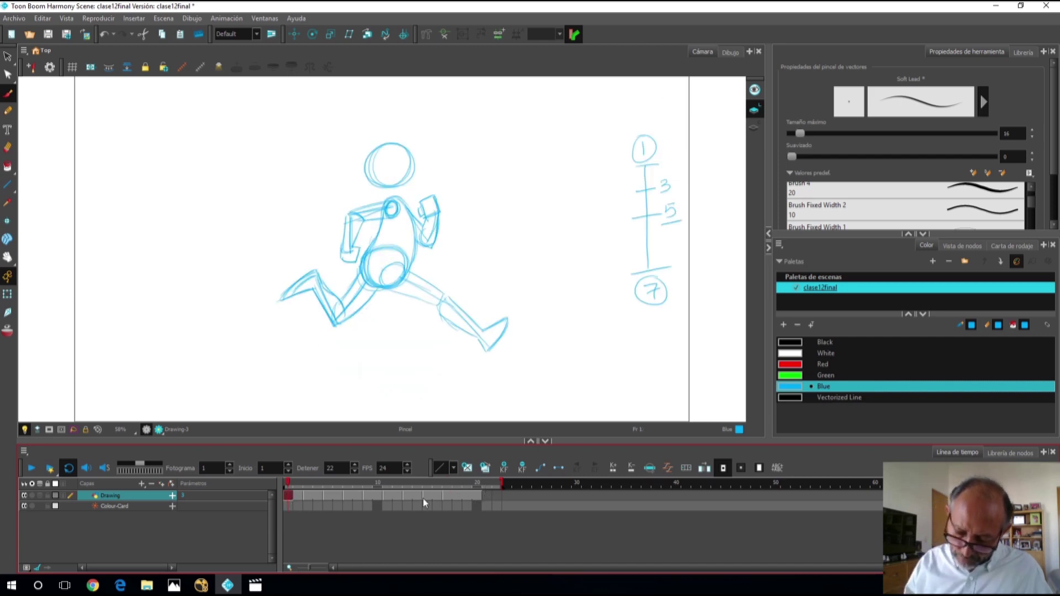
click(297, 495)
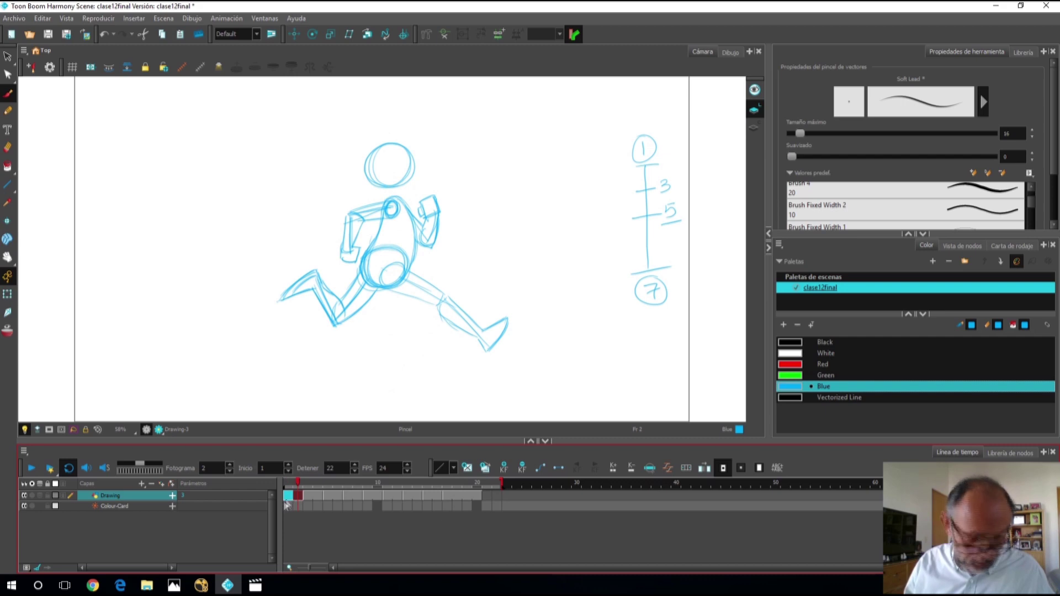
click(486, 495)
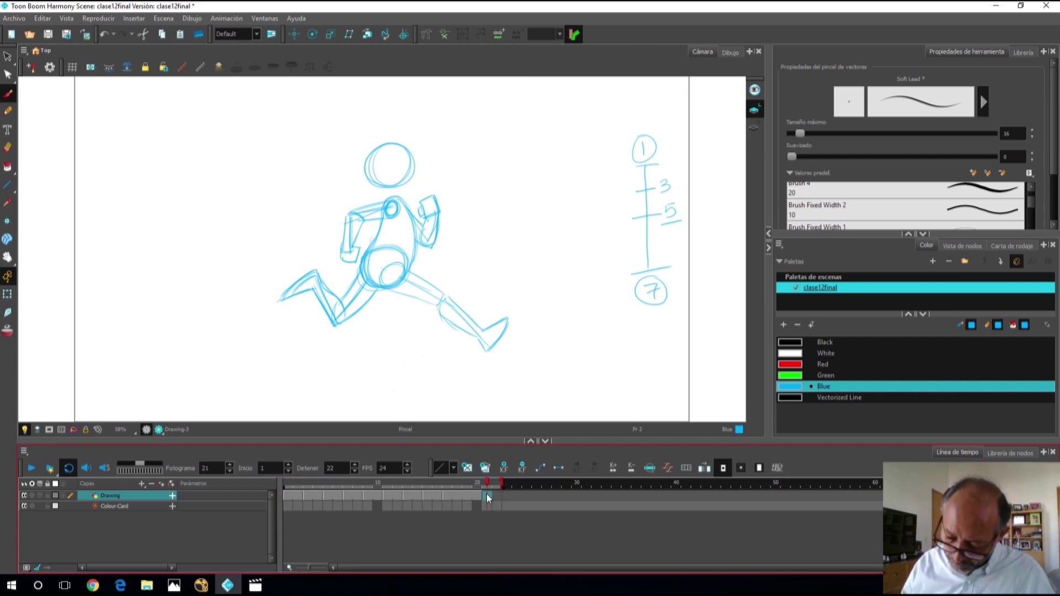
key(ctrl+v)
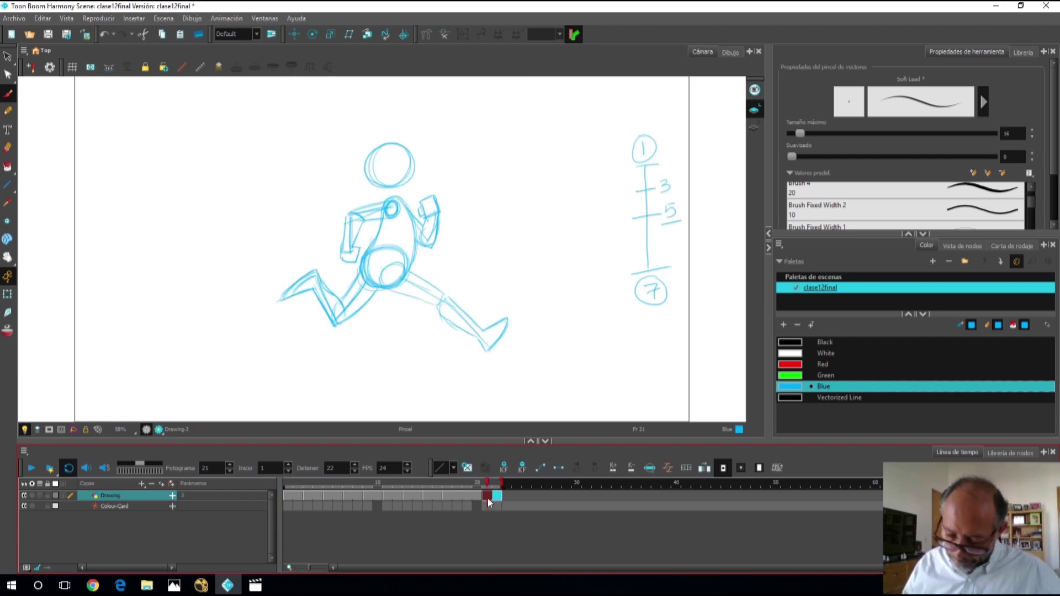
click(485, 469)
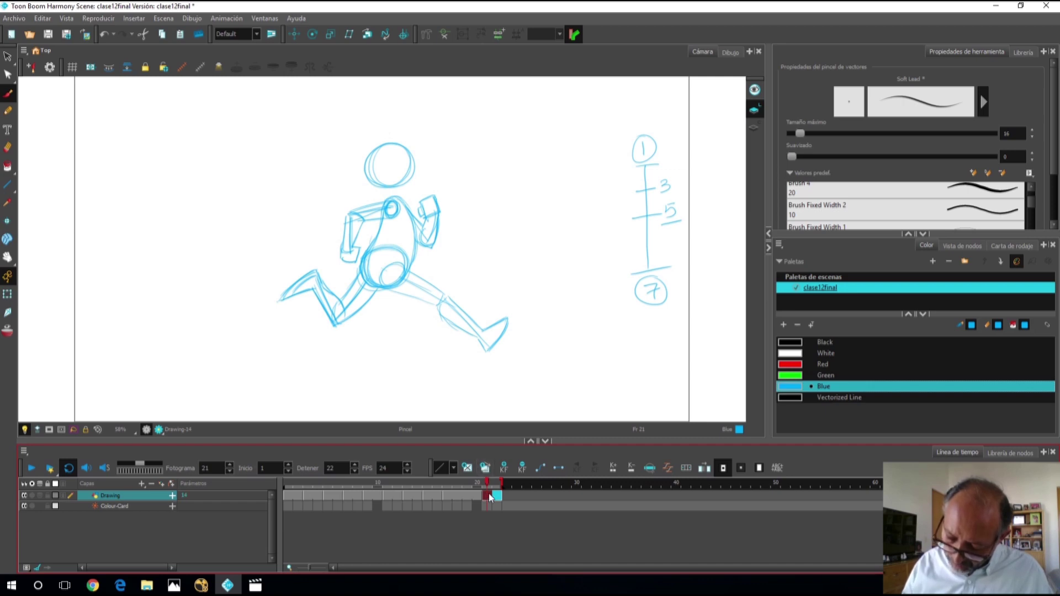
- Sketch a vertical timing chart beside the frame 17 pose, with circled 17 and 21 at the ends and an underlined 19 midway
click(449, 495)
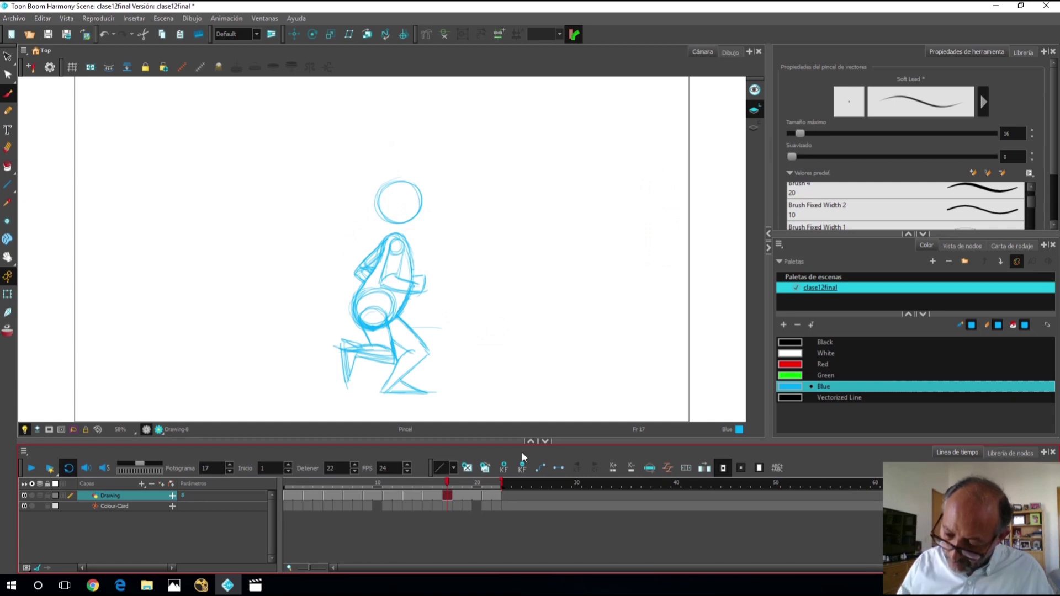
mouse_move(664, 139)
mouse_down()
mouse_move(665, 250)
mouse_move(688, 258)
mouse_move(660, 282)
mouse_move(668, 287)
mouse_up()
drag(671, 272, 653, 265)
drag(651, 219, 679, 219)
mouse_move(689, 208)
mouse_down()
mouse_move(685, 217)
mouse_move(699, 222)
mouse_up()
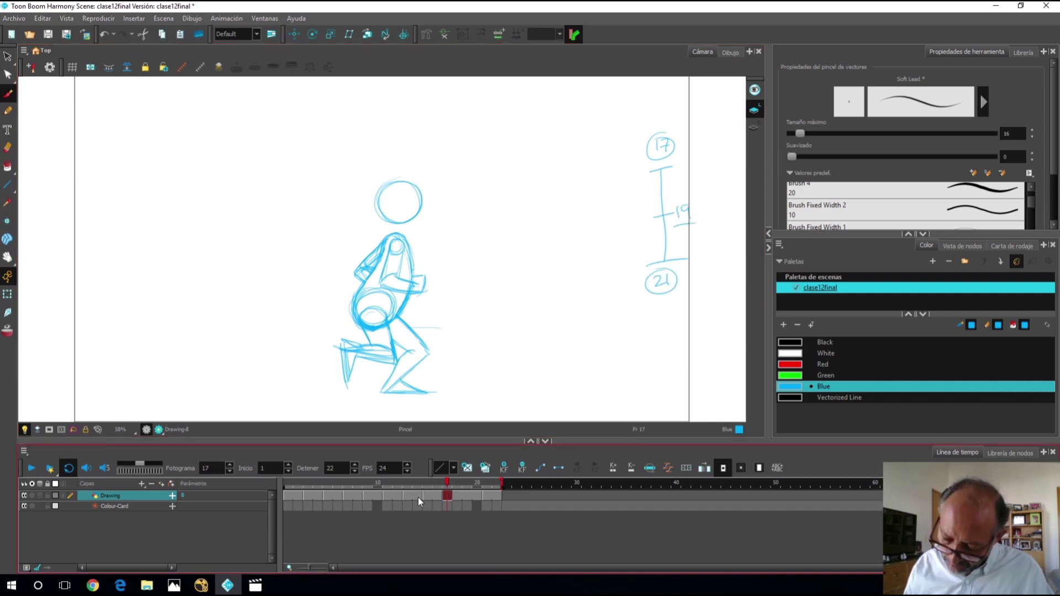
- Copy the frame 9–10 exposure to frames 19–20 and duplicate it as an independent drawing
click(407, 484)
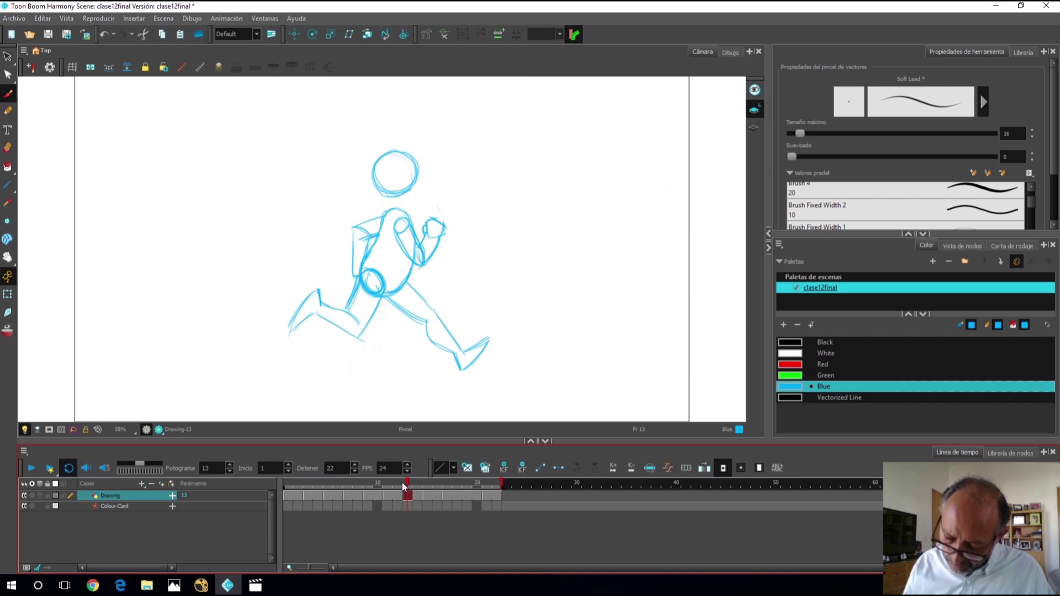
click(426, 484)
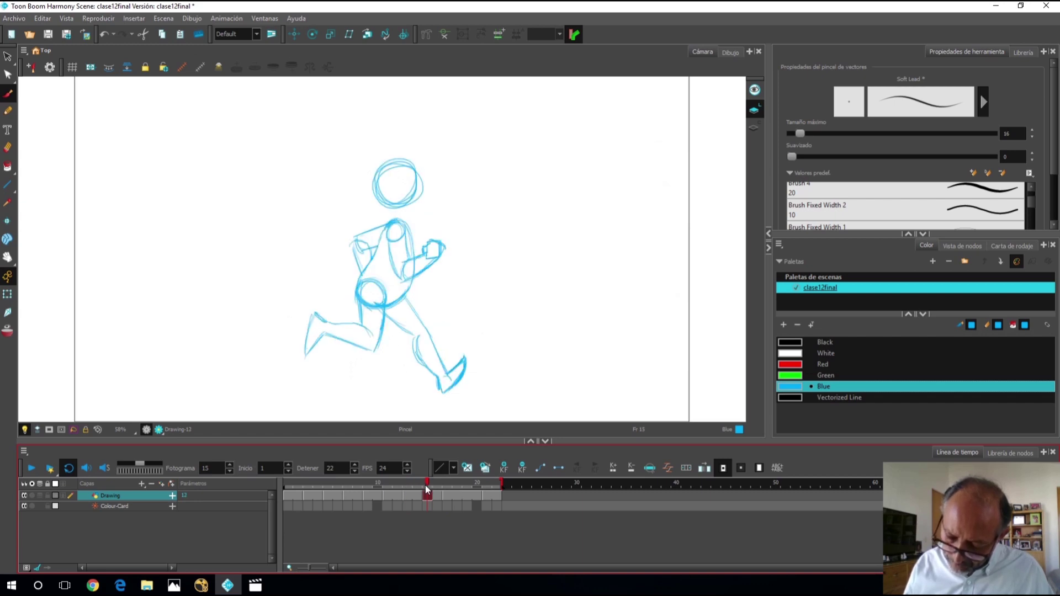
click(387, 485)
click(368, 485)
click(377, 495)
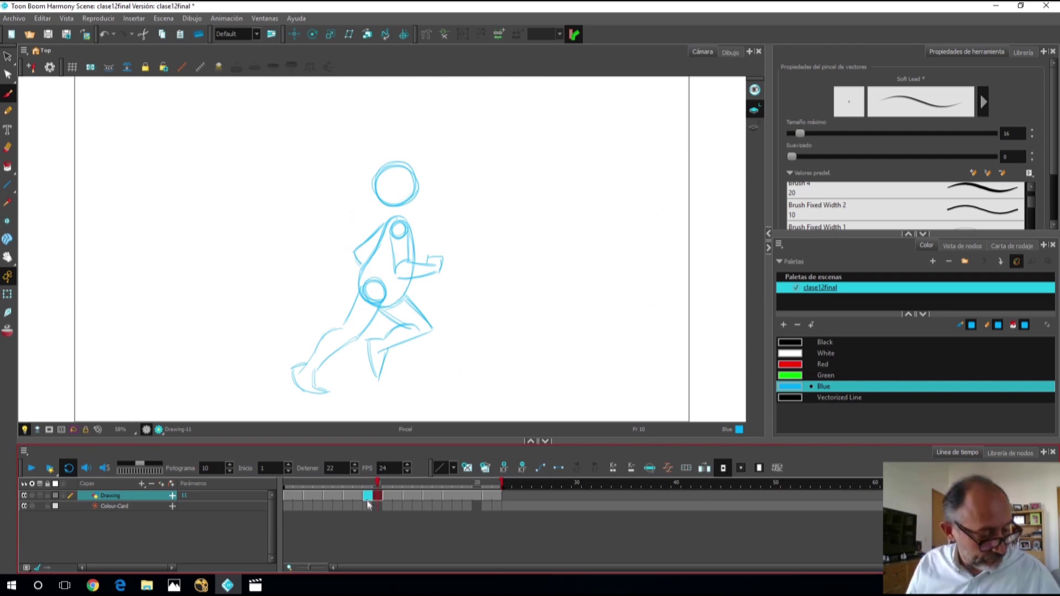
click(465, 493)
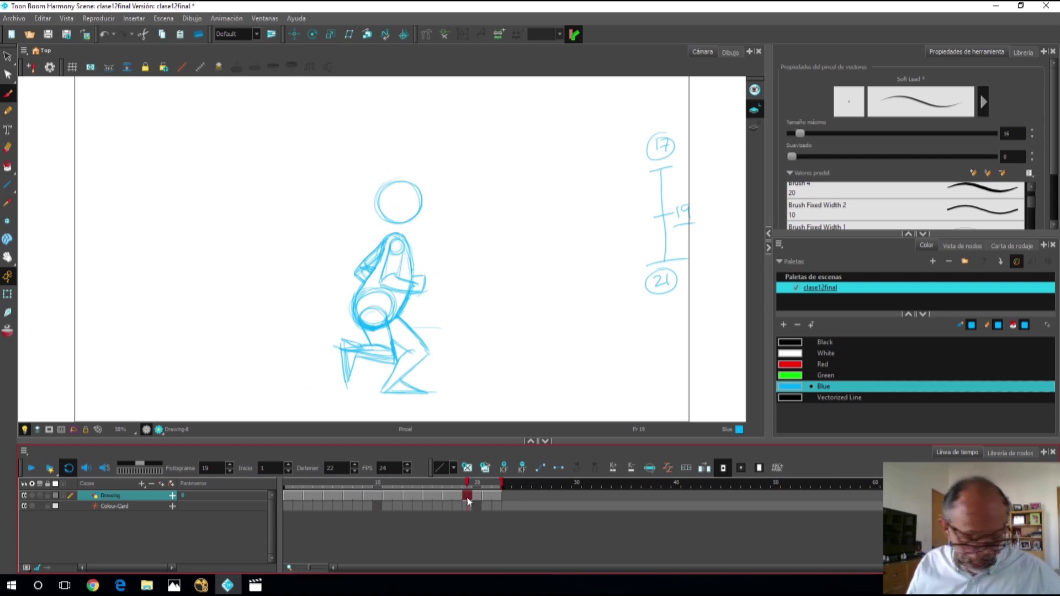
key(ctrl+v)
click(484, 468)
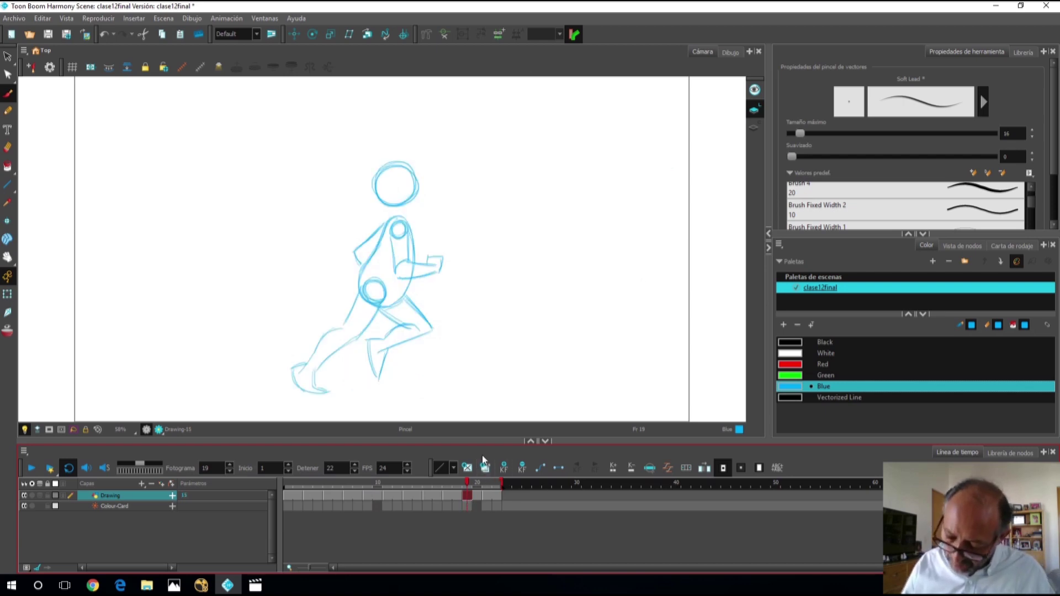
- On the frame 19 drawing, redraw the hip circle at the pelvis's lower front, the shoulder circle, the backward-bent arm and the front fist
mouse_move(377, 287)
mouse_down()
mouse_move(369, 281)
mouse_move(387, 287)
mouse_up()
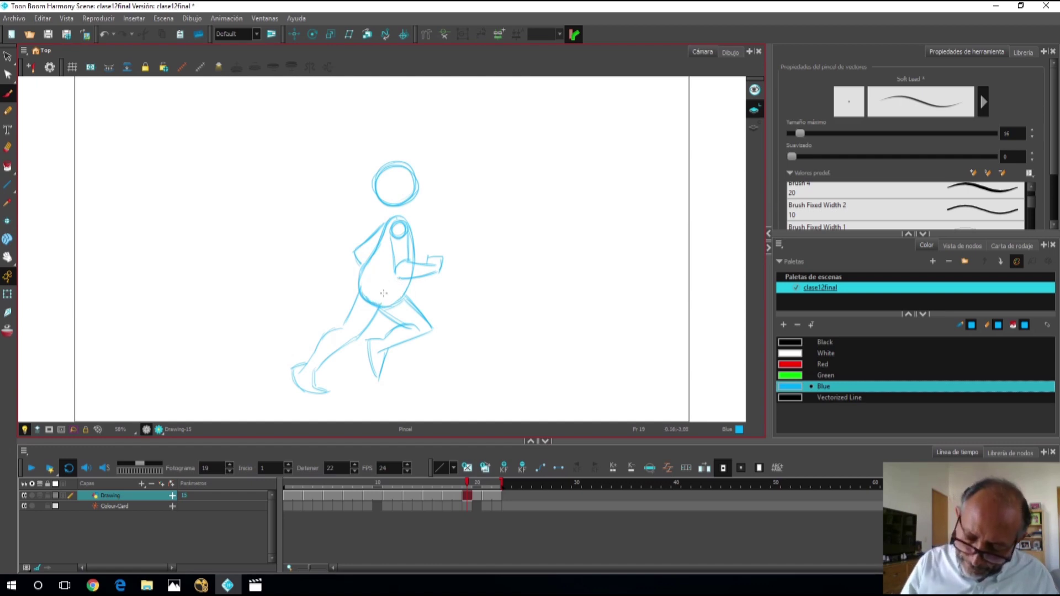
mouse_move(381, 298)
mouse_down()
mouse_move(402, 291)
mouse_move(381, 296)
mouse_move(398, 269)
mouse_move(392, 235)
mouse_move(407, 264)
mouse_move(400, 273)
mouse_move(407, 267)
mouse_up()
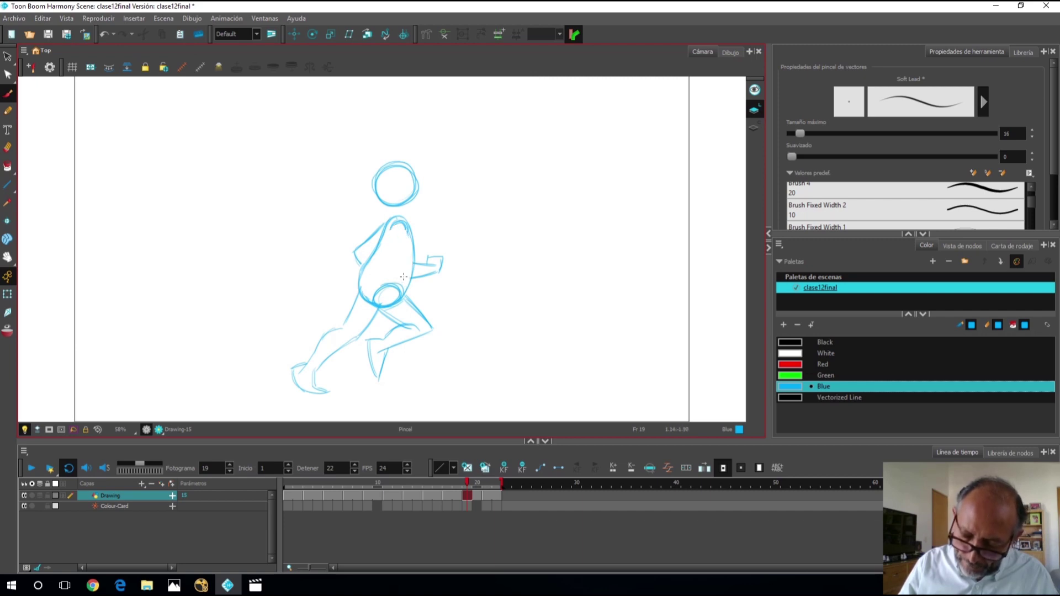
mouse_move(402, 222)
mouse_down()
mouse_move(404, 237)
mouse_move(393, 231)
mouse_up()
drag(390, 237, 394, 238)
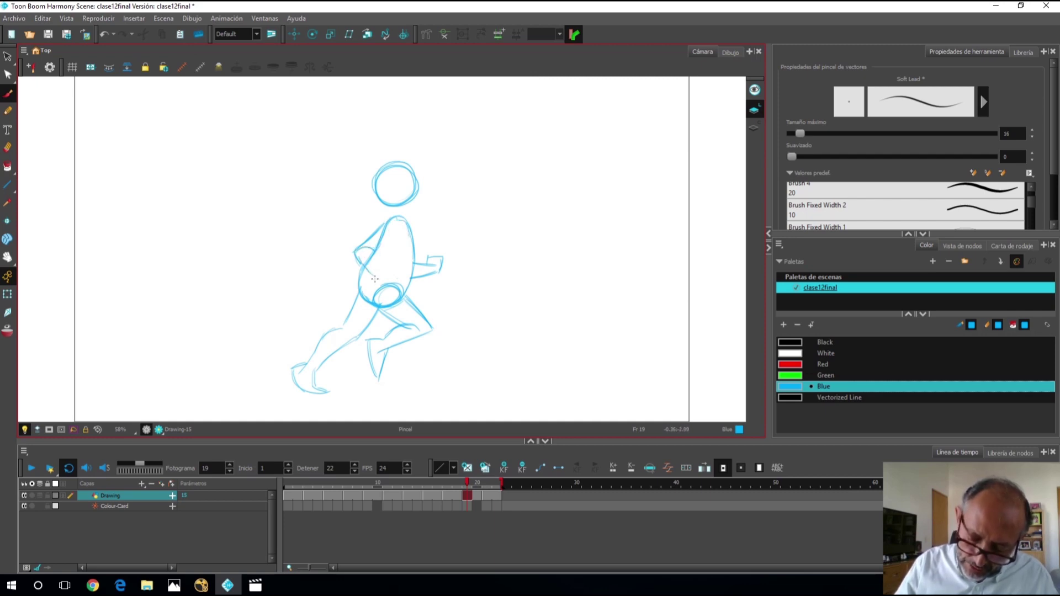
drag(377, 252, 387, 272)
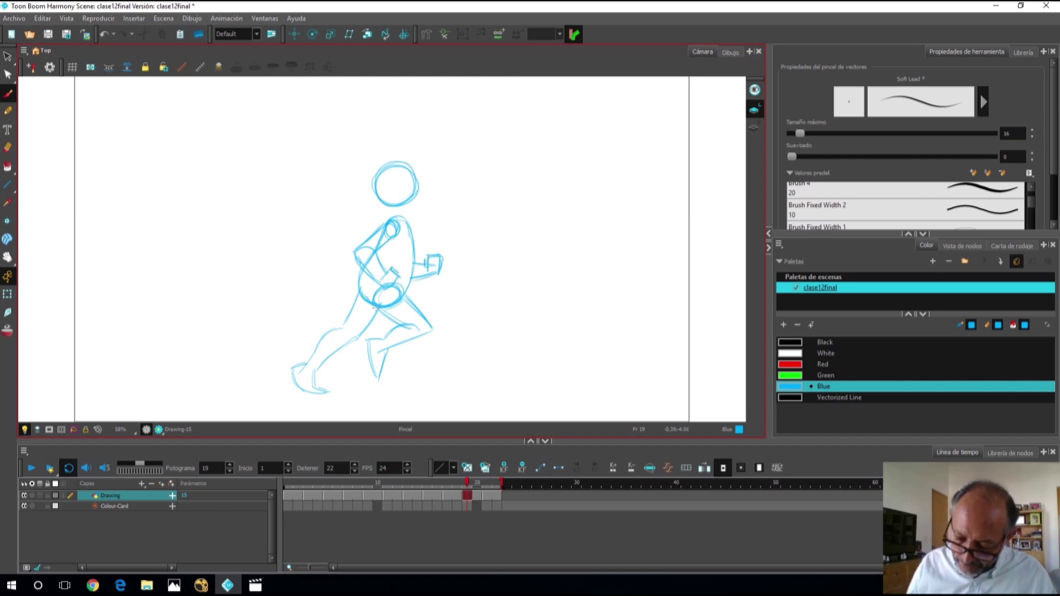
- Set the scene's stop frame to 20 and play the run cycle in a loop
click(437, 534)
drag(498, 484, 499, 483)
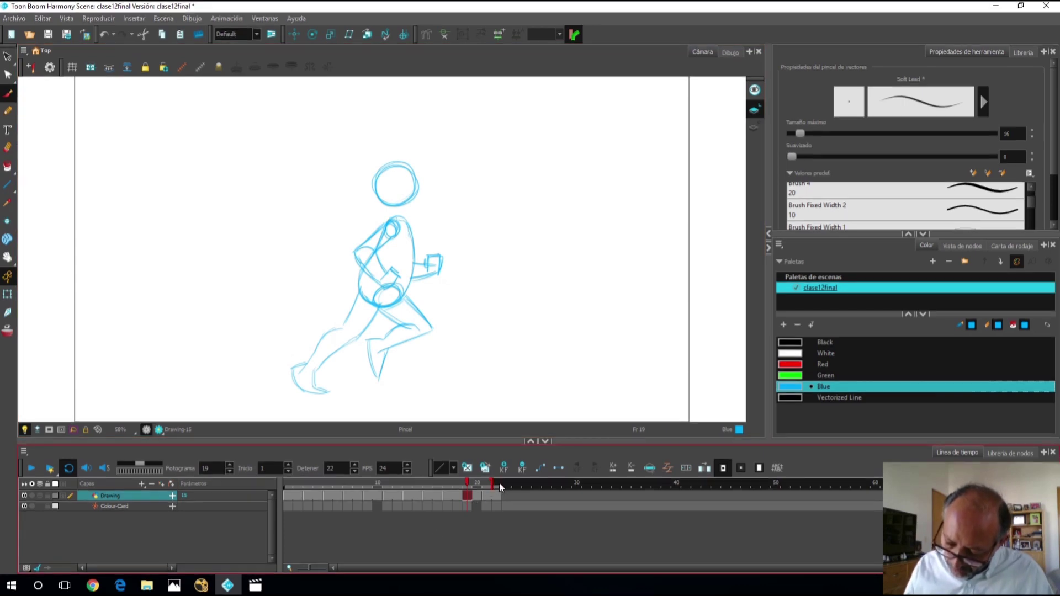
click(31, 473)
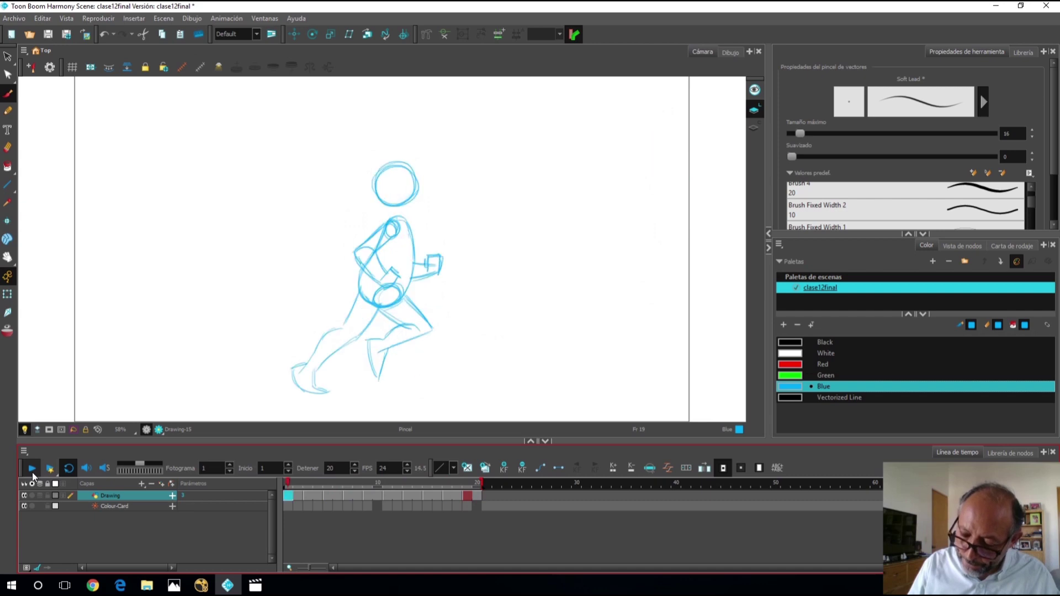